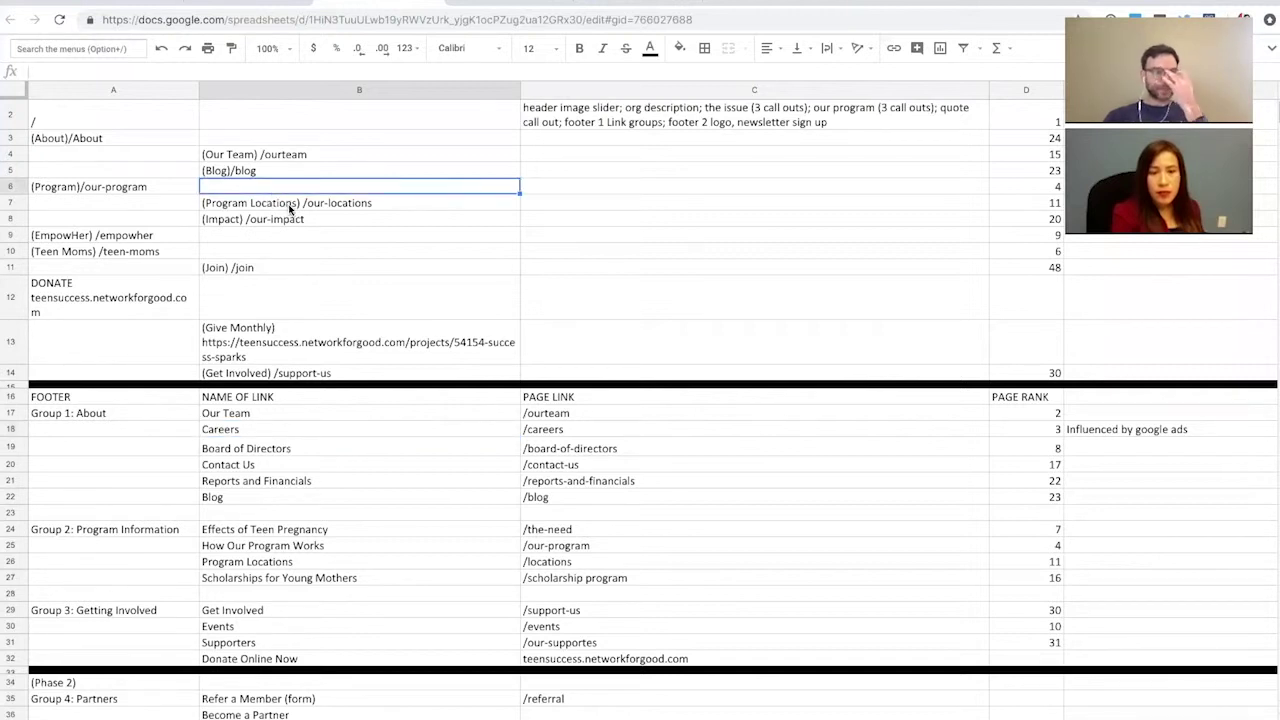
Review the sub-pages listed under Program in the site map sheet, selecting the Program Locations entry
{"action": "left_click", "coordinate": [291, 206]}
{"action": "left_click", "coordinate": [313, 216]}
{"action": "left_click", "coordinate": [349, 207]}
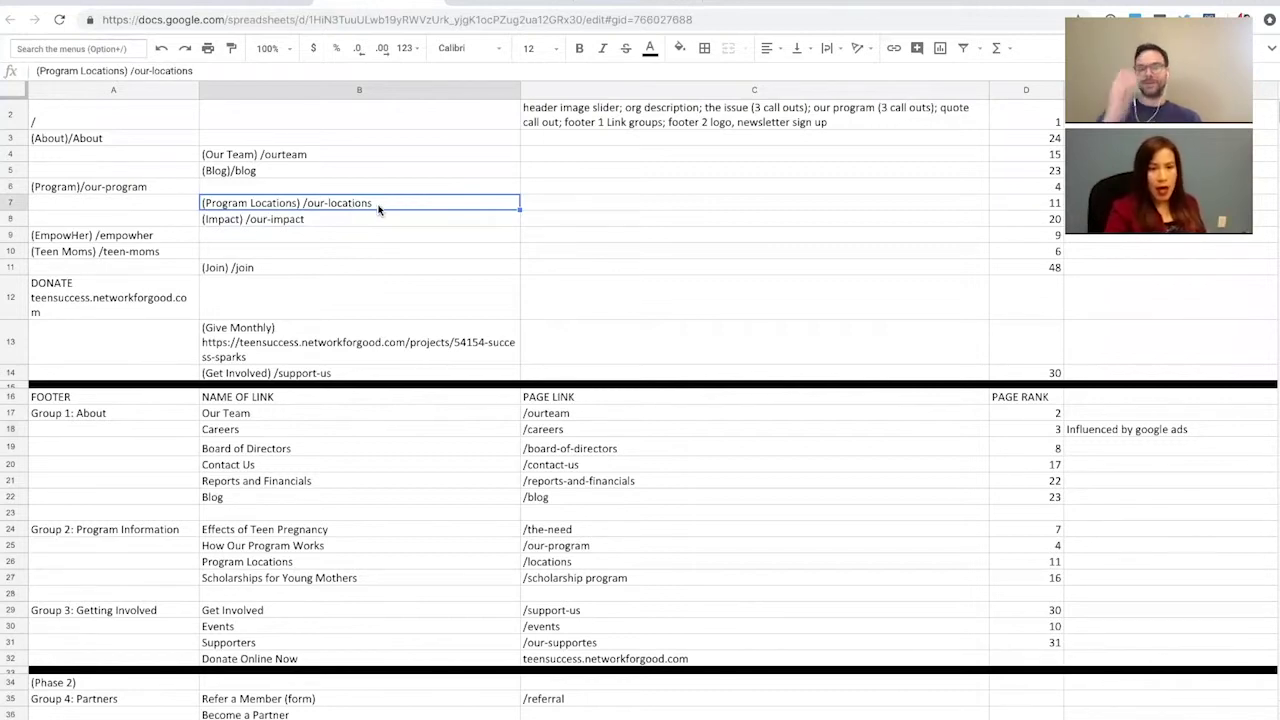
Switch to the Teen Success website and look over its Our Approach page
{"action": "key", "text": "ctrl+Tab"}
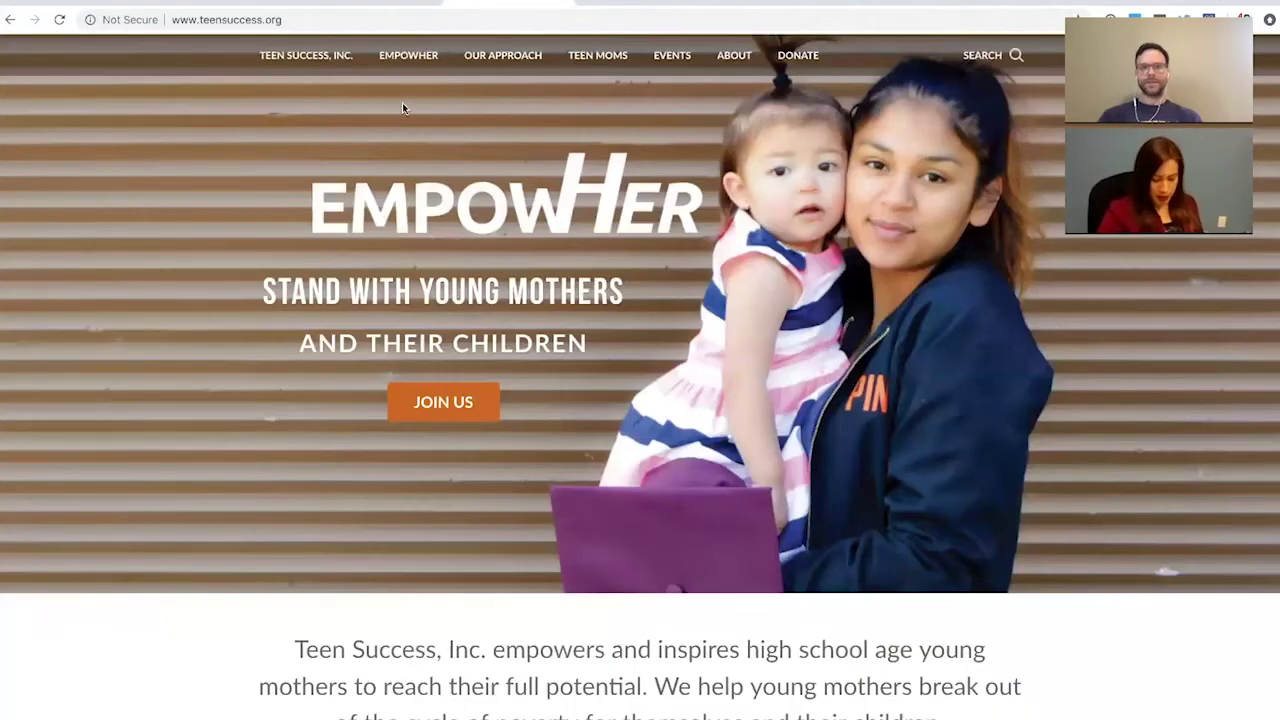
{"action": "key", "text": "ctrl+Tab"}
{"action": "key", "text": "ctrl+shift+Tab"}
{"action": "left_click", "coordinate": [486, 57]}
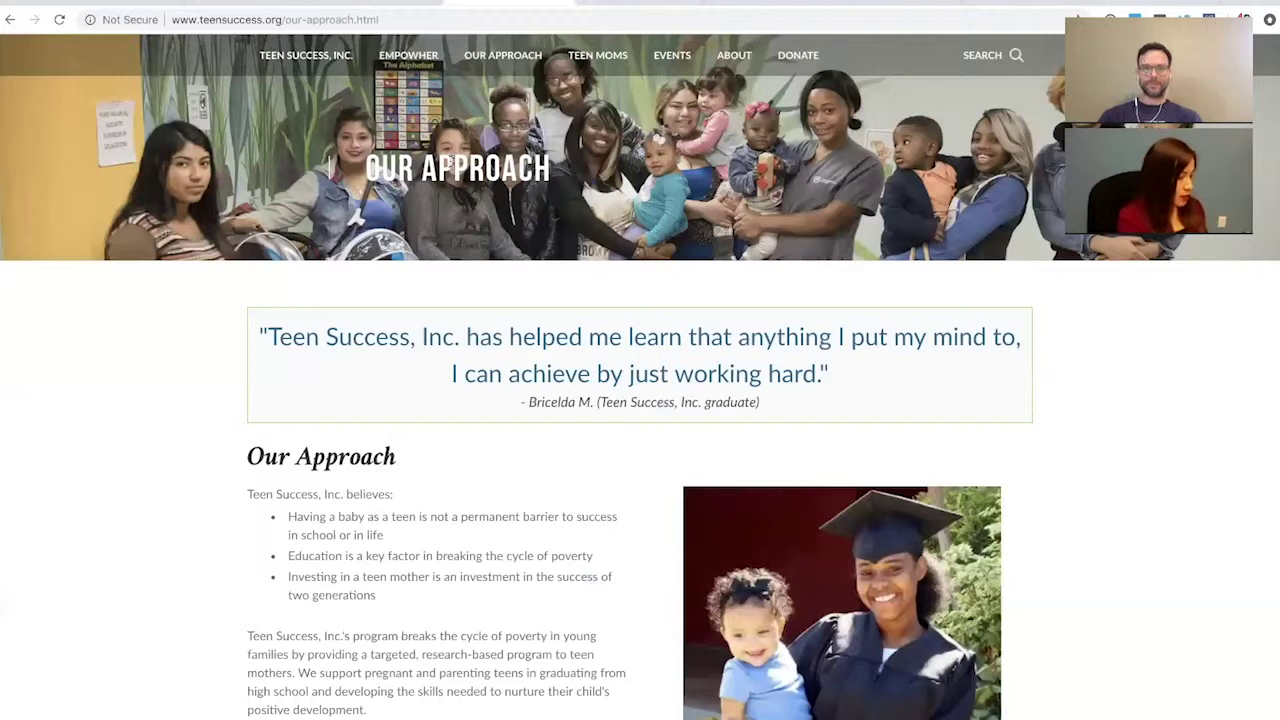
{"action": "scroll", "coordinate": [450, 161], "scroll_direction": "down", "scroll_amount": 2}
{"action": "scroll", "coordinate": [450, 161], "scroll_direction": "up", "scroll_amount": 2}
Open the website's Our Program page and look through its full content
{"action": "mouse_move", "coordinate": [504, 51]}
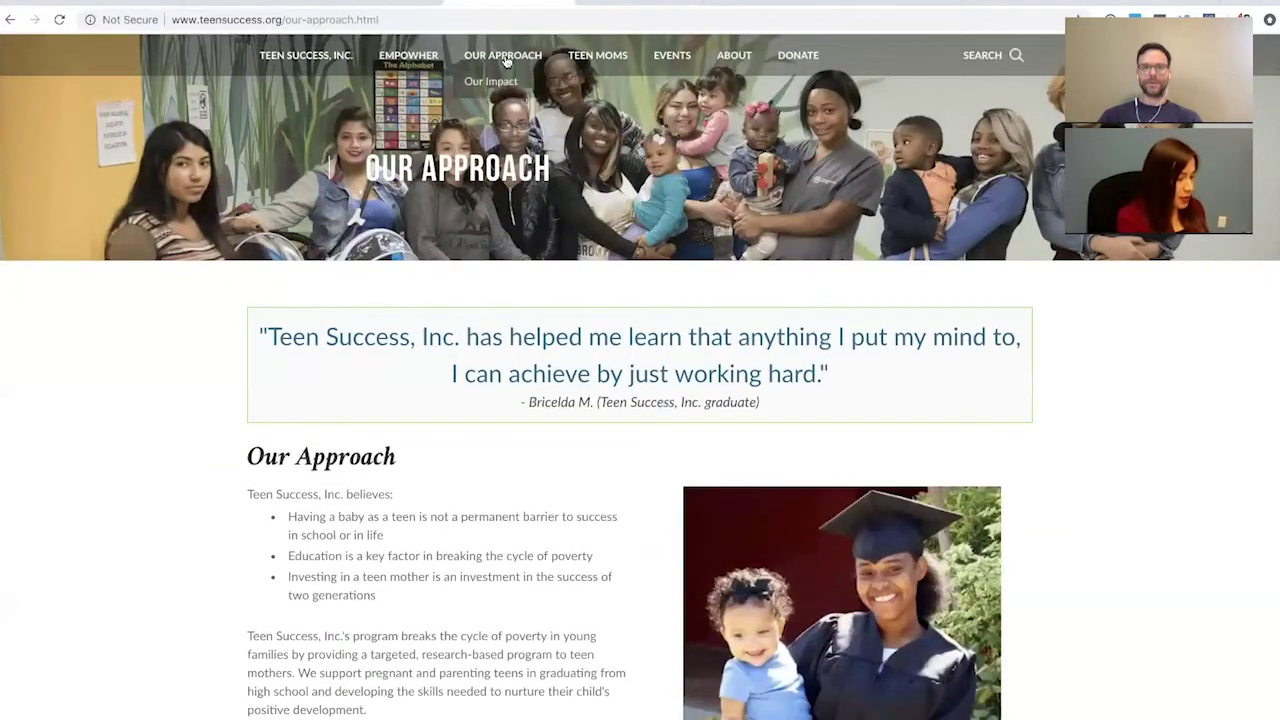
{"action": "left_click", "coordinate": [496, 128]}
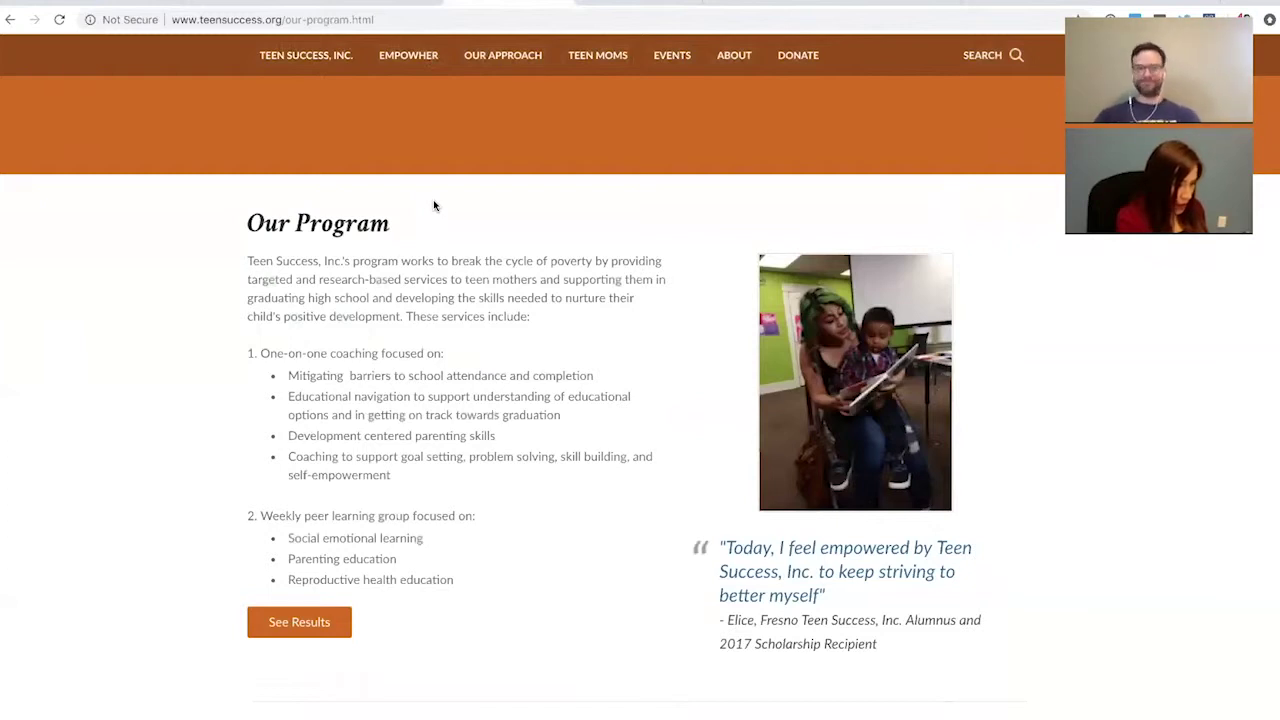
{"action": "scroll", "coordinate": [433, 205], "scroll_direction": "down", "scroll_amount": 5}
{"action": "scroll", "coordinate": [433, 205], "scroll_direction": "up", "scroll_amount": 5}
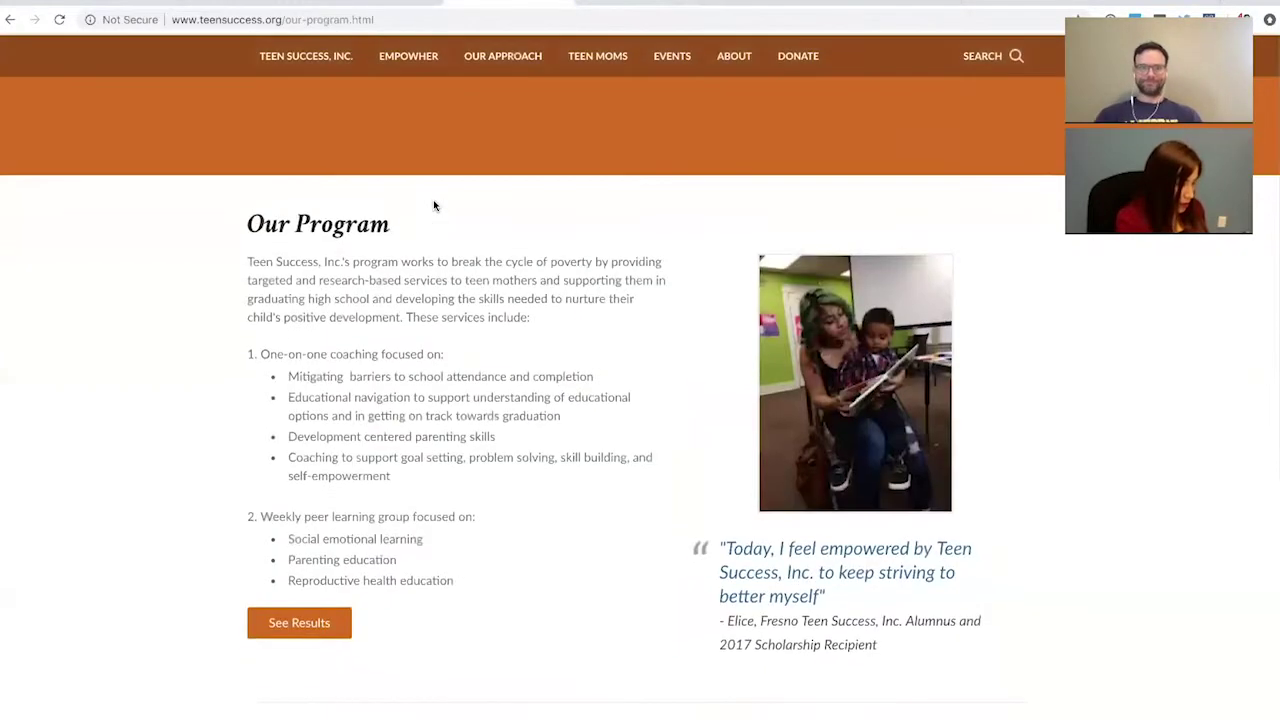
Look through the Our Locations page and open the Our Impact page to view its content
{"action": "mouse_move", "coordinate": [494, 57]}
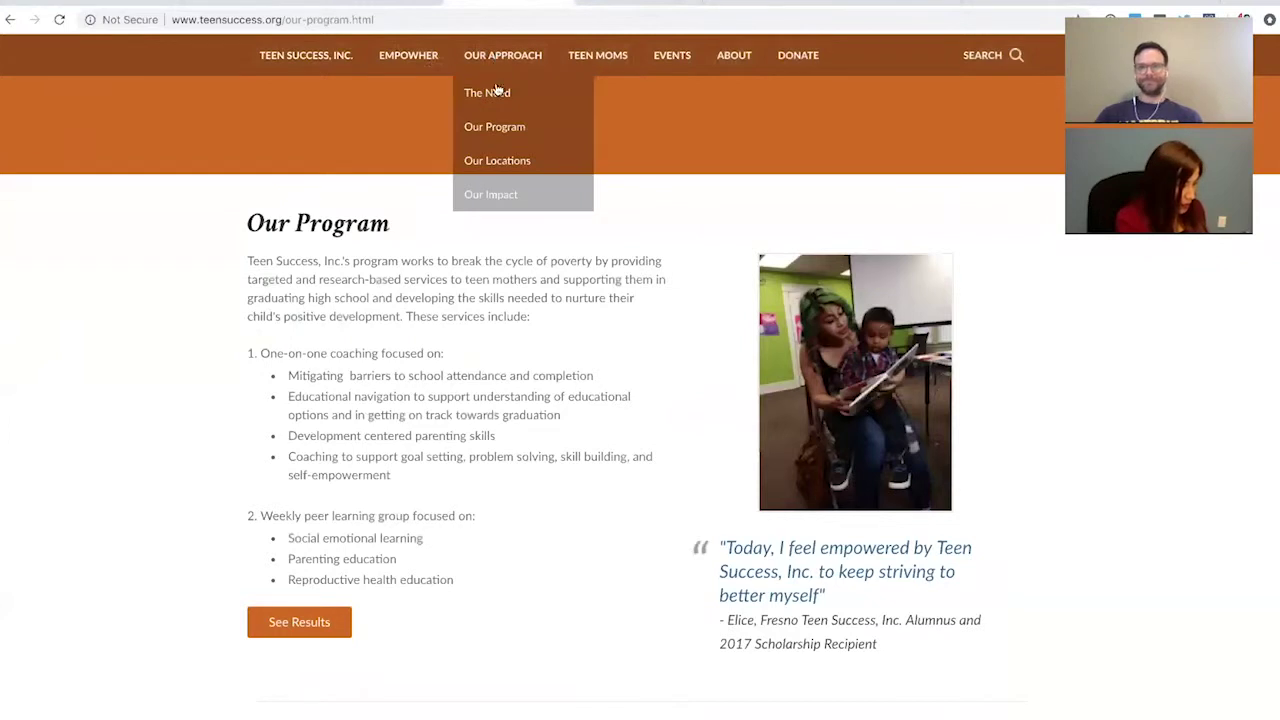
{"action": "left_click", "coordinate": [500, 161]}
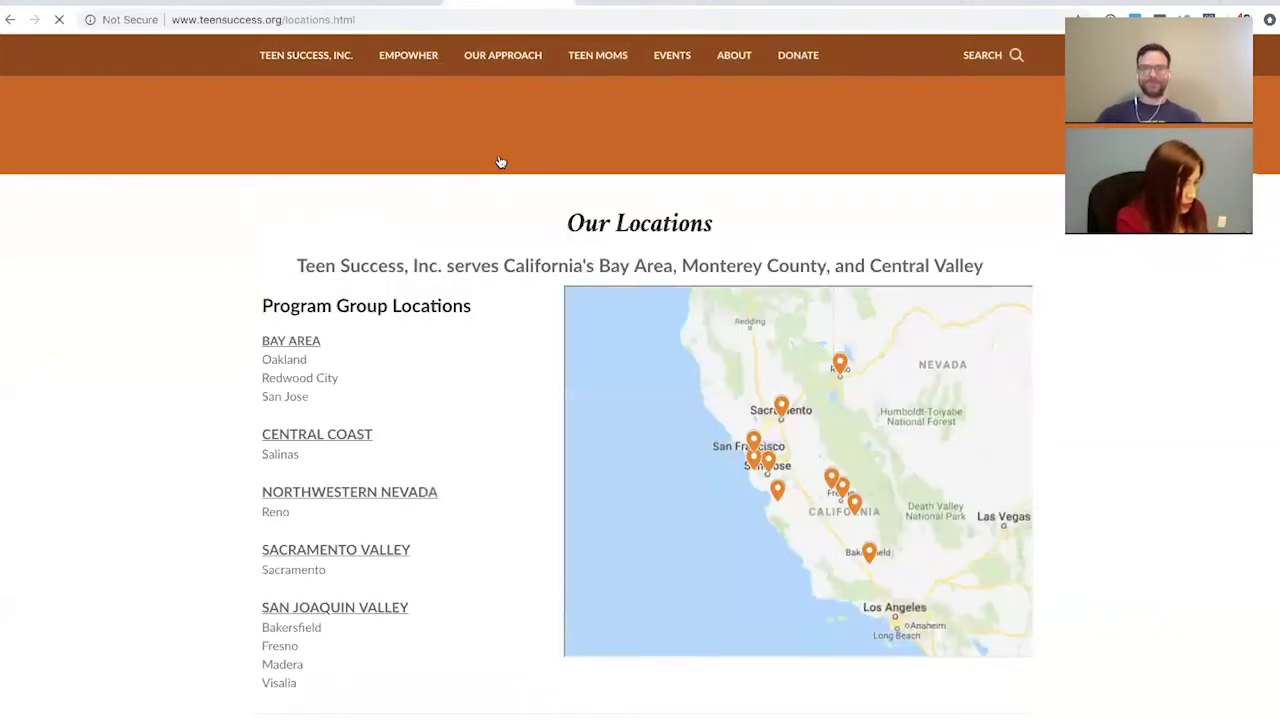
{"action": "scroll", "coordinate": [501, 162], "scroll_direction": "down", "scroll_amount": 3}
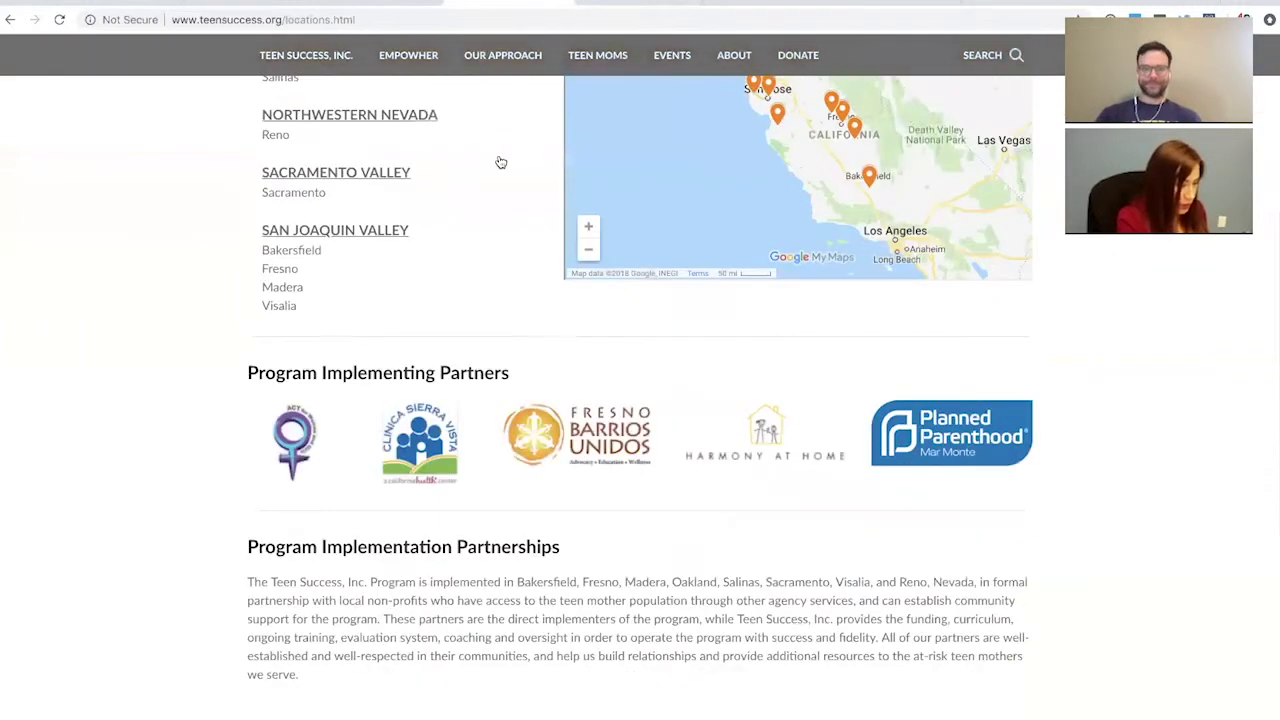
{"action": "scroll", "coordinate": [497, 160], "scroll_direction": "up", "scroll_amount": 4}
{"action": "mouse_move", "coordinate": [497, 47]}
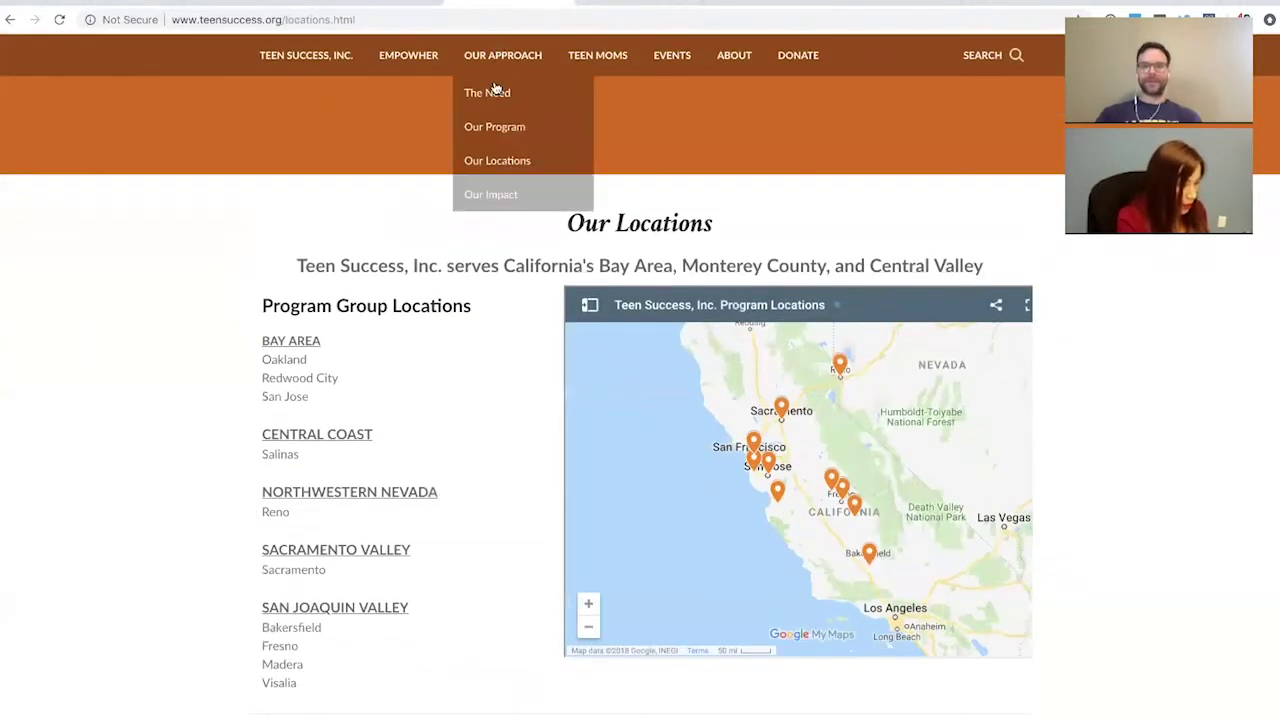
{"action": "left_click", "coordinate": [497, 198]}
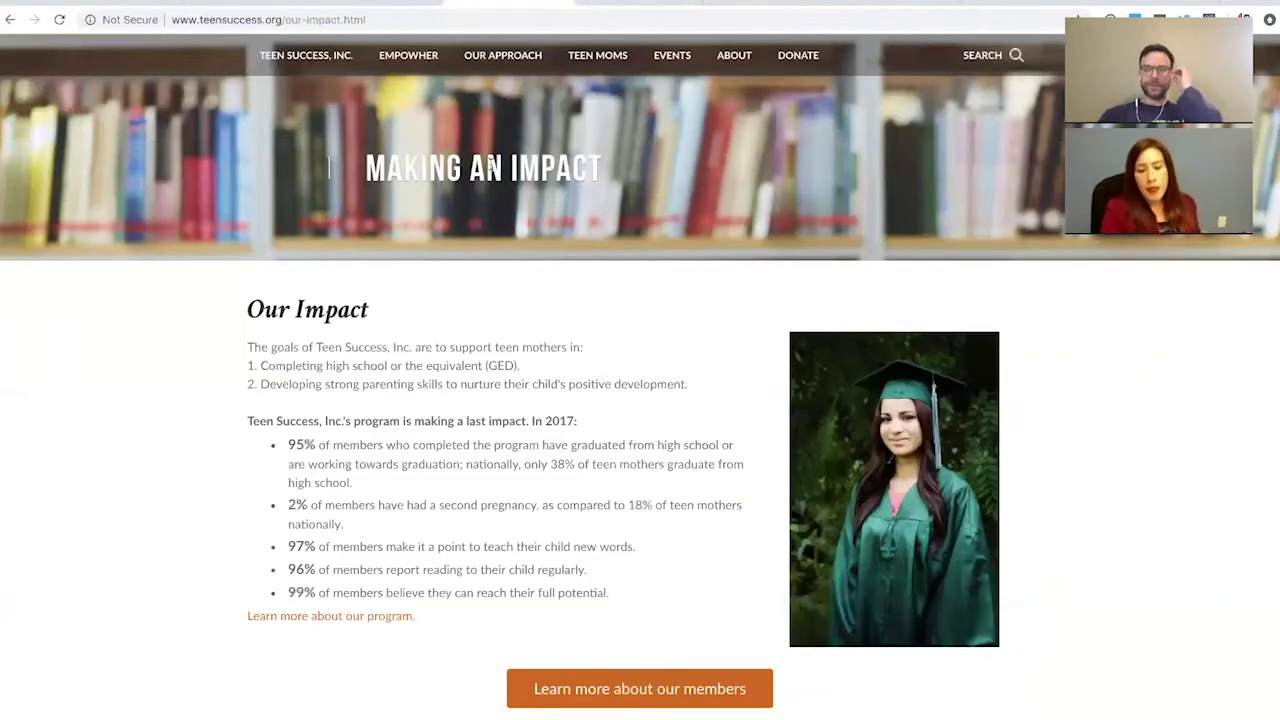
Return to the Our Program page and examine the services it describes
{"action": "mouse_move", "coordinate": [501, 55]}
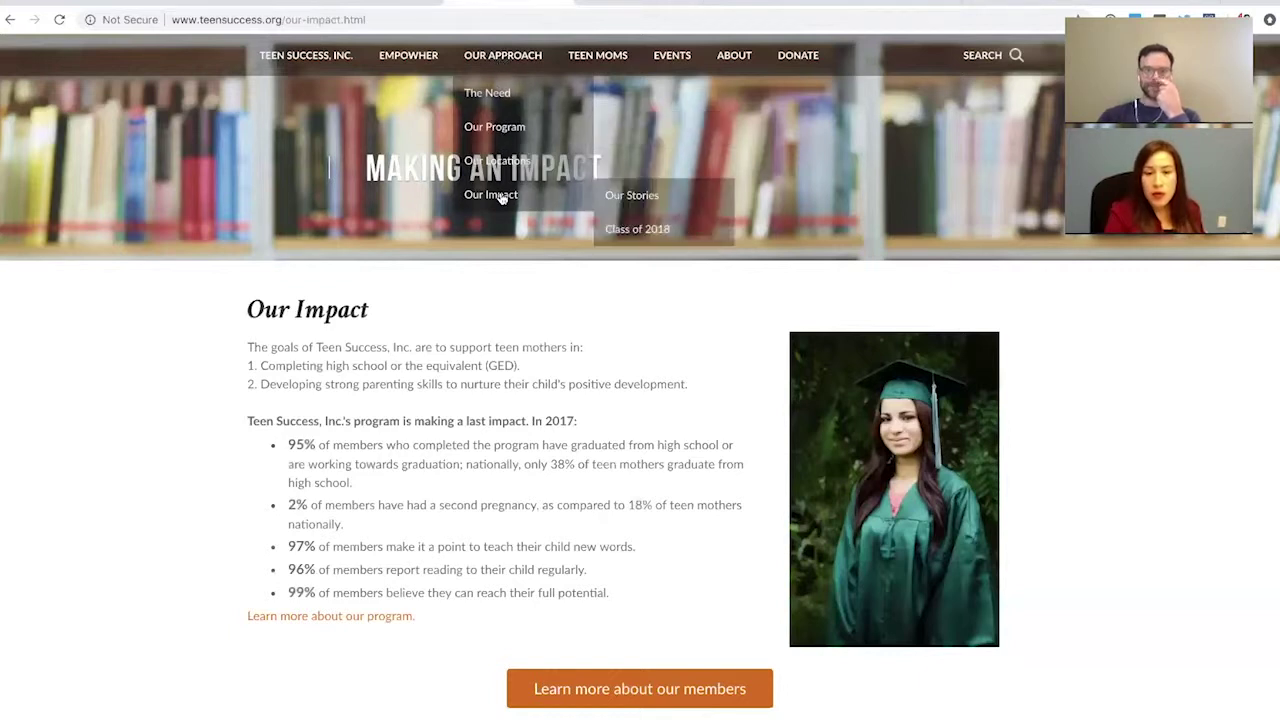
{"action": "left_click", "coordinate": [500, 129]}
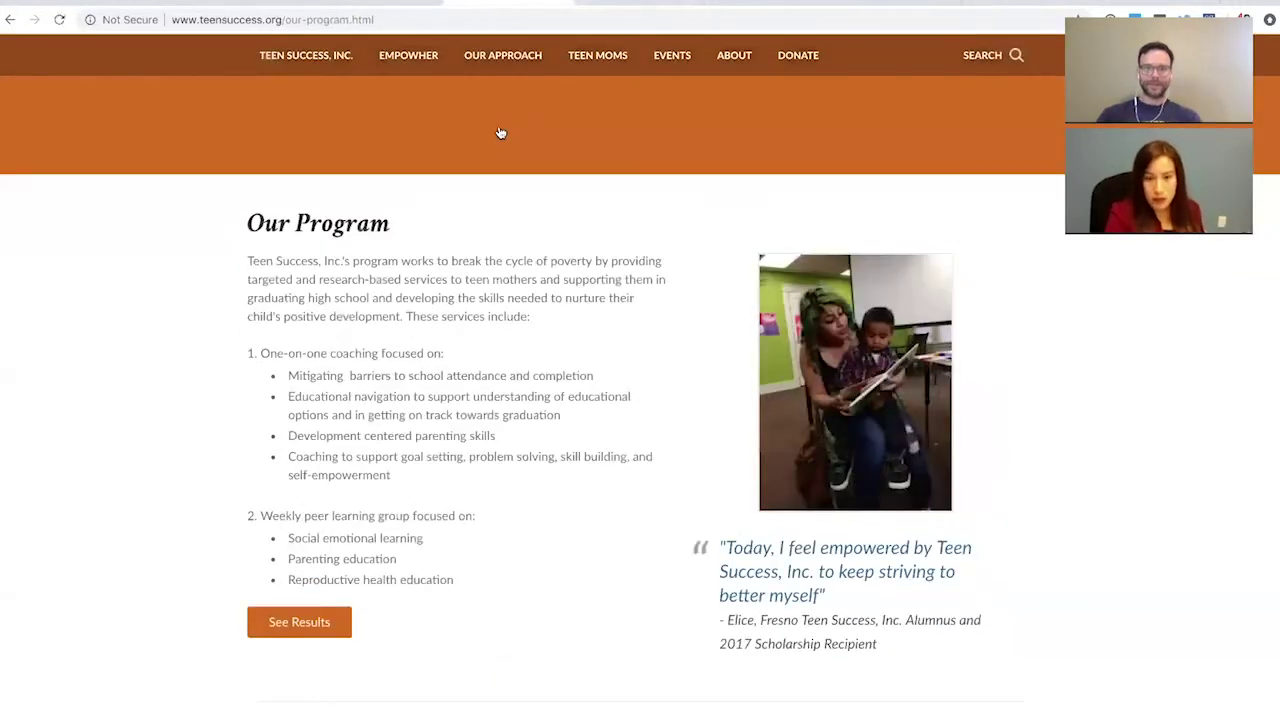
{"action": "scroll", "coordinate": [500, 133], "scroll_direction": "down", "scroll_amount": 1}
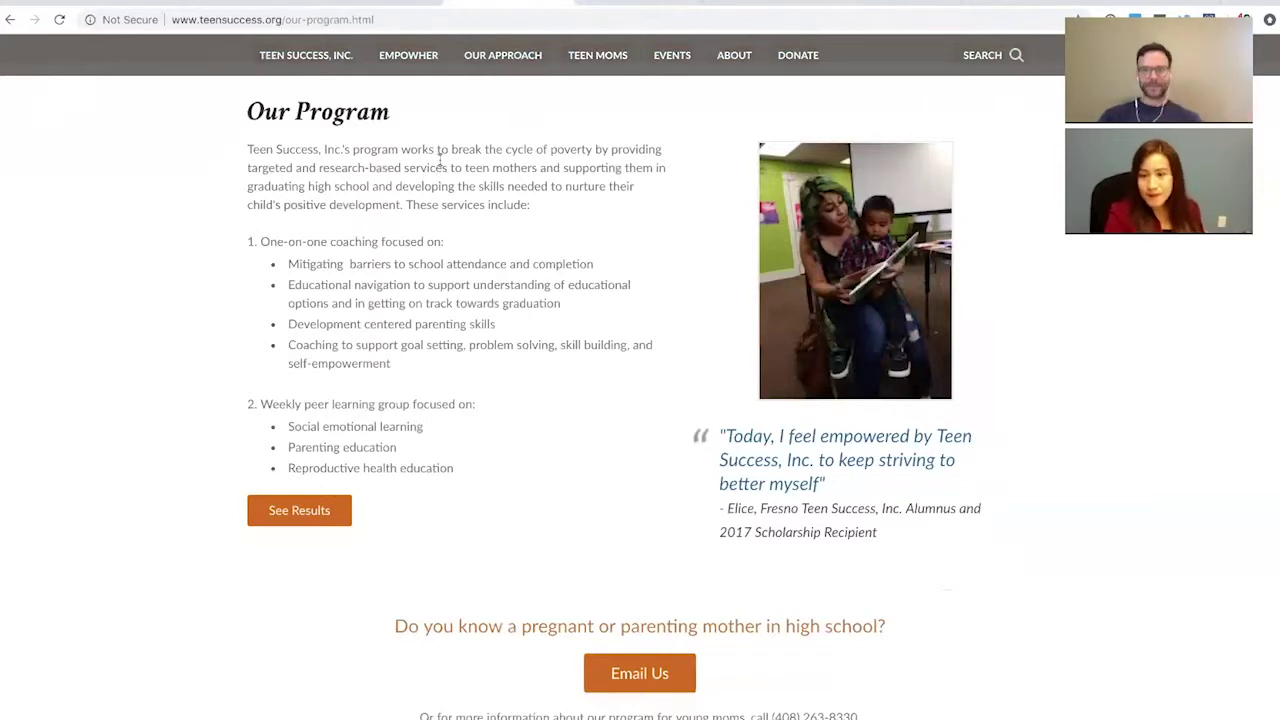
{"action": "scroll", "coordinate": [440, 160], "scroll_direction": "down", "scroll_amount": 1}
{"action": "scroll", "coordinate": [440, 160], "scroll_direction": "up", "scroll_amount": 1}
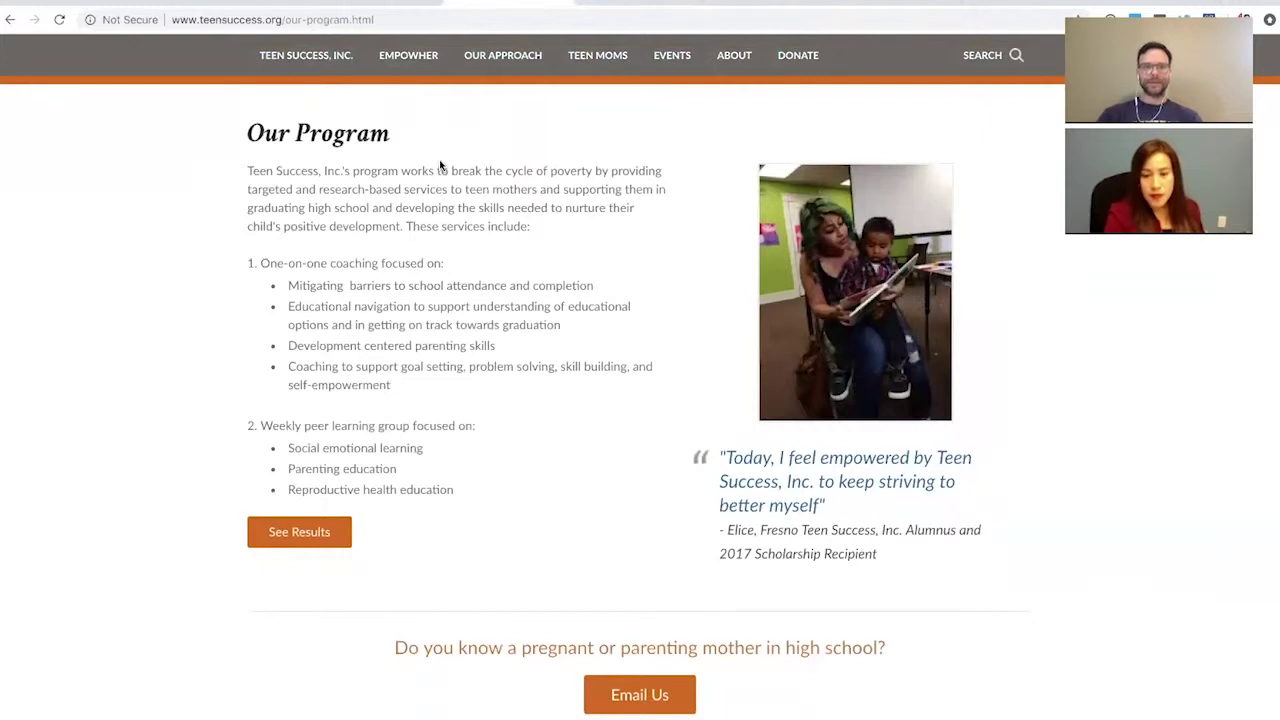
Switch to the Balsamiq wireframe and delete all page content between the navigation row and the footer divider, keeping the section labels beside it
{"action": "key", "text": "ctrl+Tab"}
{"action": "key", "text": "ctrl+Tab"}
{"action": "key", "text": "ctrl+Tab"}
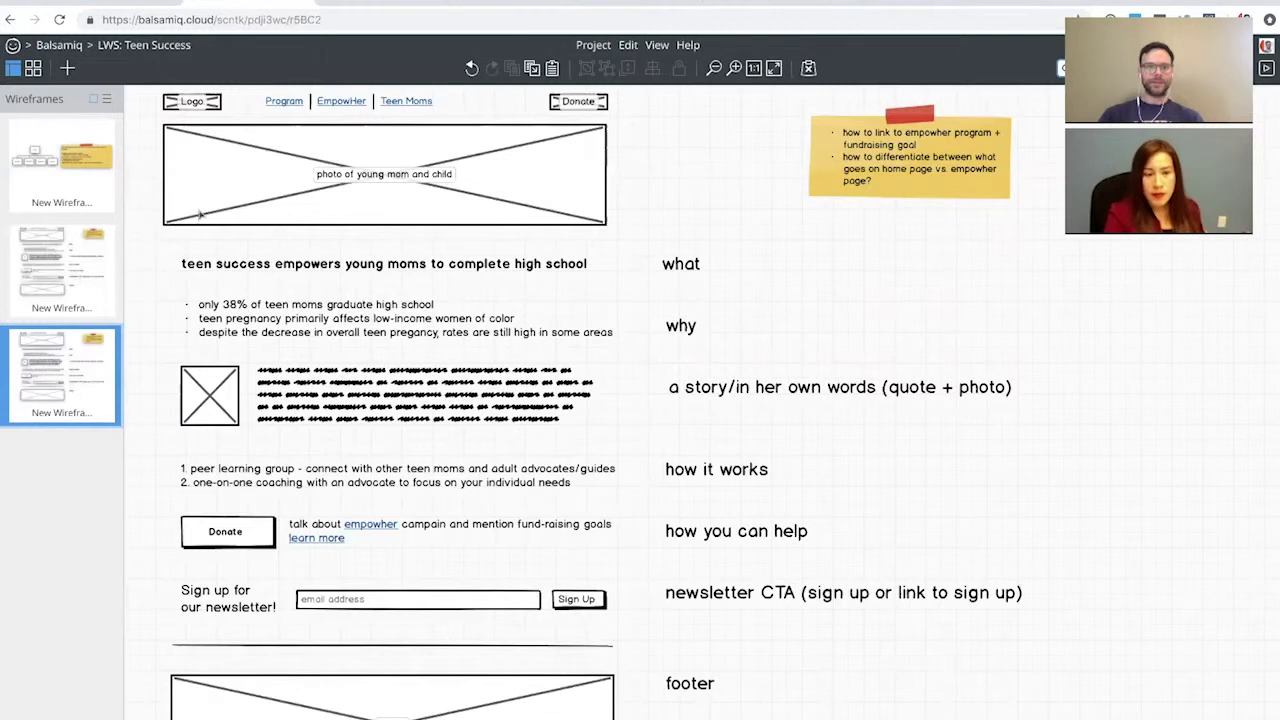
{"action": "left_click_drag", "start_coordinate": [147, 115], "coordinate": [636, 601]}
{"action": "key", "text": "Delete"}
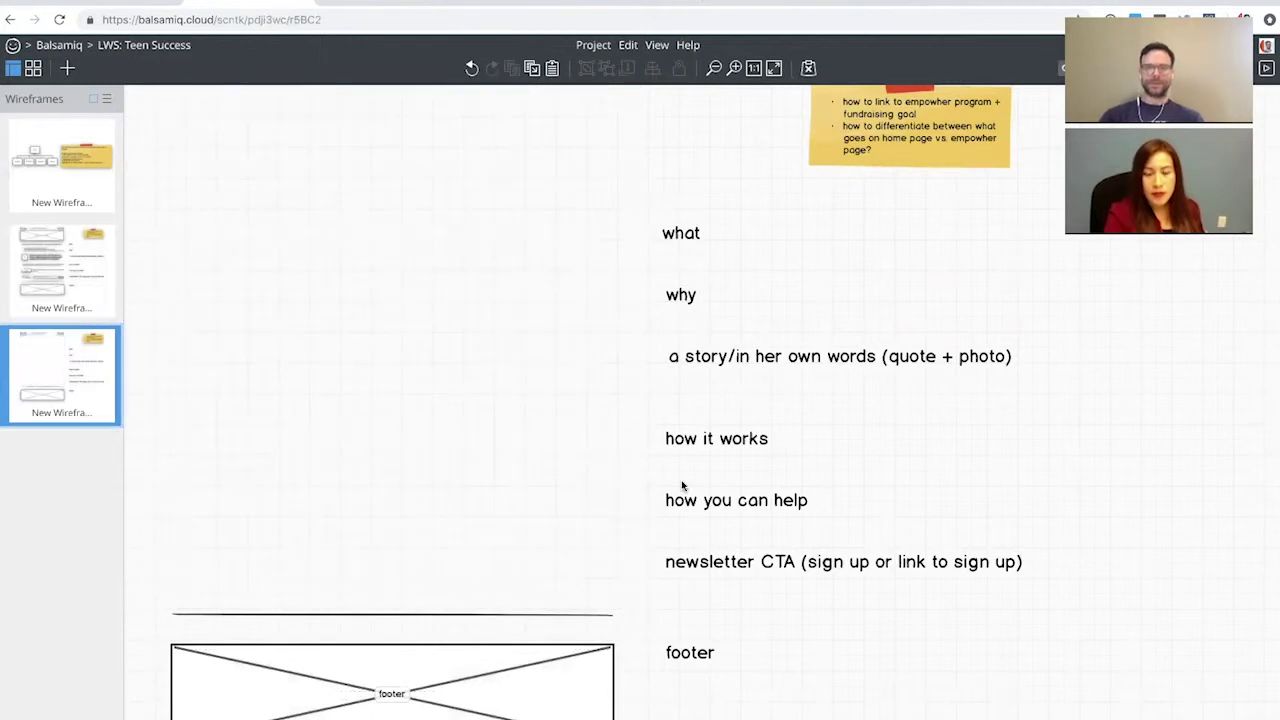
Place the "what" label below the logo as a page heading and change its text to "Our Program"
{"action": "scroll", "coordinate": [760, 287], "scroll_direction": "up", "scroll_amount": 1}
{"action": "left_click_drag", "start_coordinate": [688, 266], "coordinate": [188, 155]}
{"action": "double_click", "coordinate": [184, 150]}
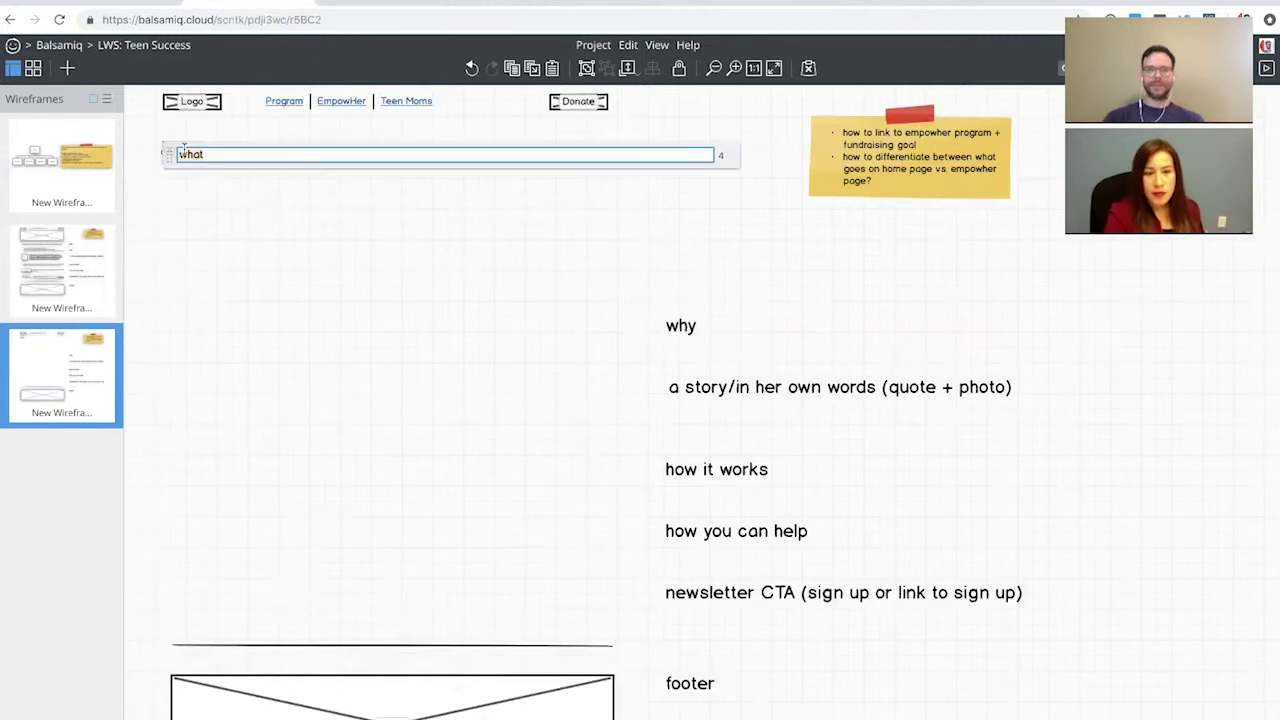
{"action": "type", "text": "Our Program"}
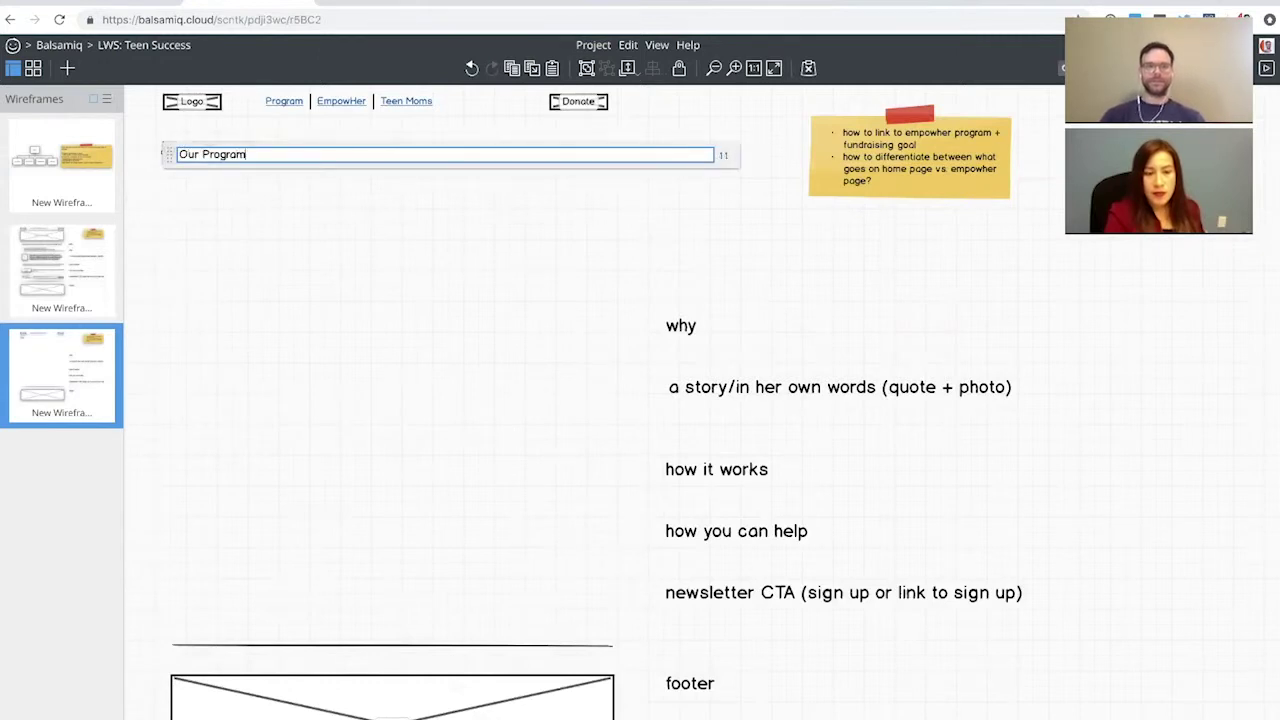
{"action": "key", "text": "Return"}
Change the "why" label to "Our Impact" and place it below the Our Program heading, aligned with it
{"action": "double_click", "coordinate": [667, 328]}
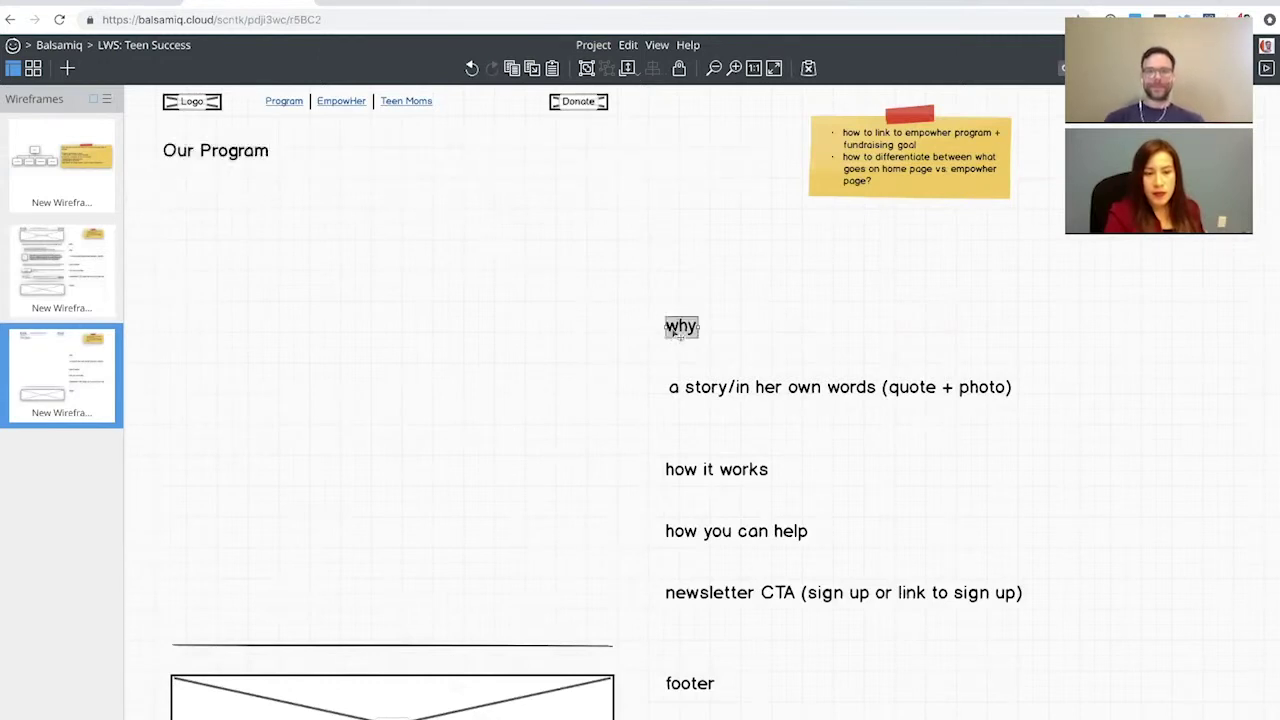
{"action": "type", "text": "Our Impact"}
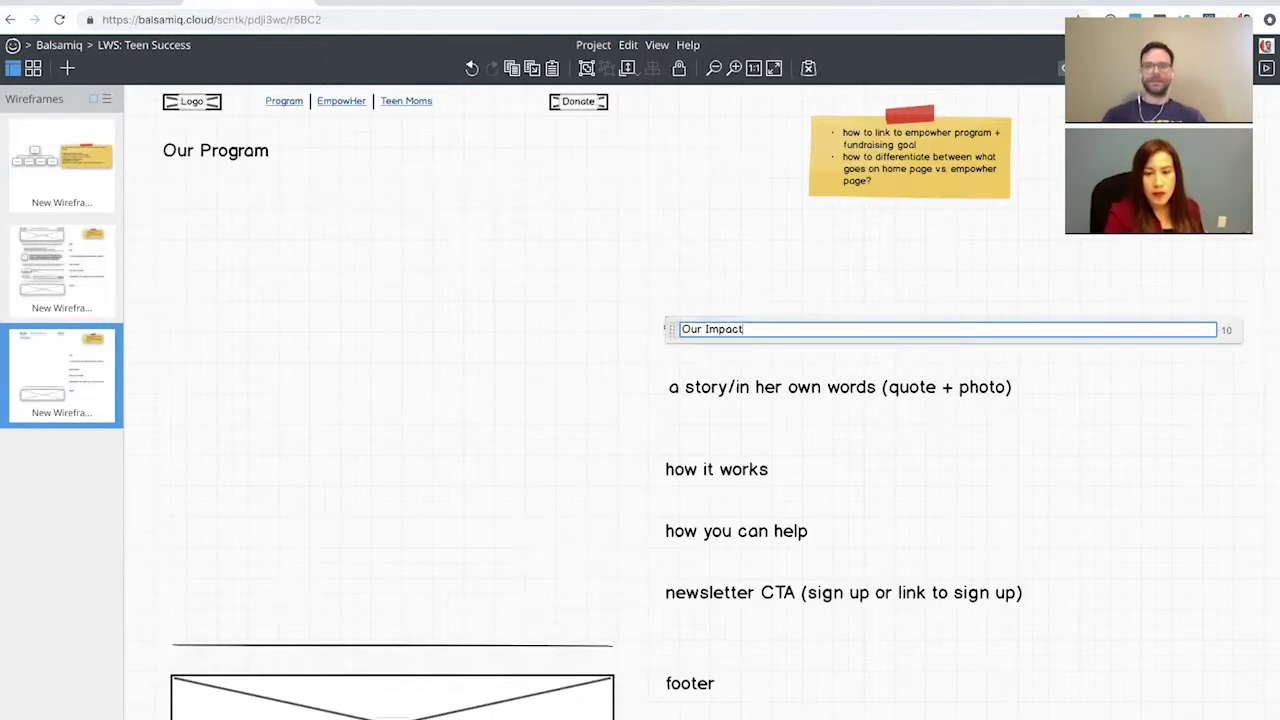
{"action": "key", "text": "Return"}
{"action": "left_click_drag", "start_coordinate": [651, 323], "coordinate": [206, 274]}
Duplicate the Our Impact heading, change the copy's text to "Our Locations", and place it below the original
{"action": "key", "text": "ctrl+d"}
{"action": "key", "text": "Return"}
{"action": "type", "text": "O"}
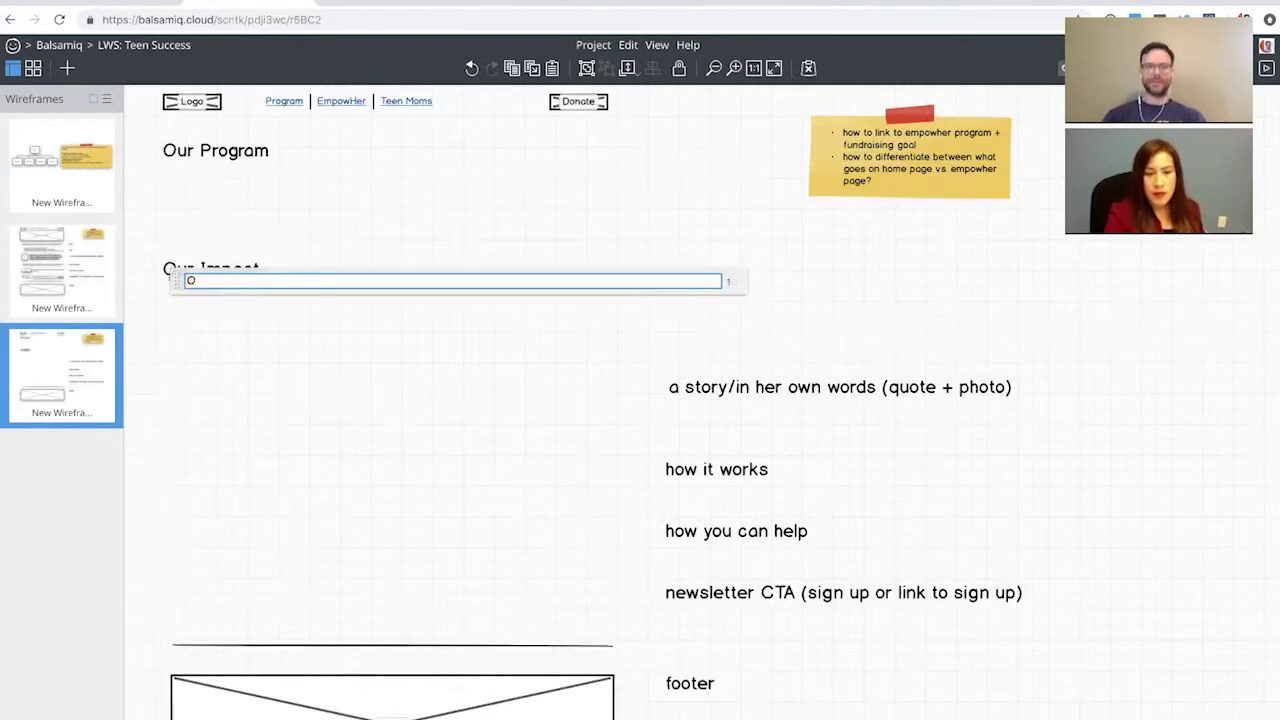
{"action": "type", "text": "ur Location"}
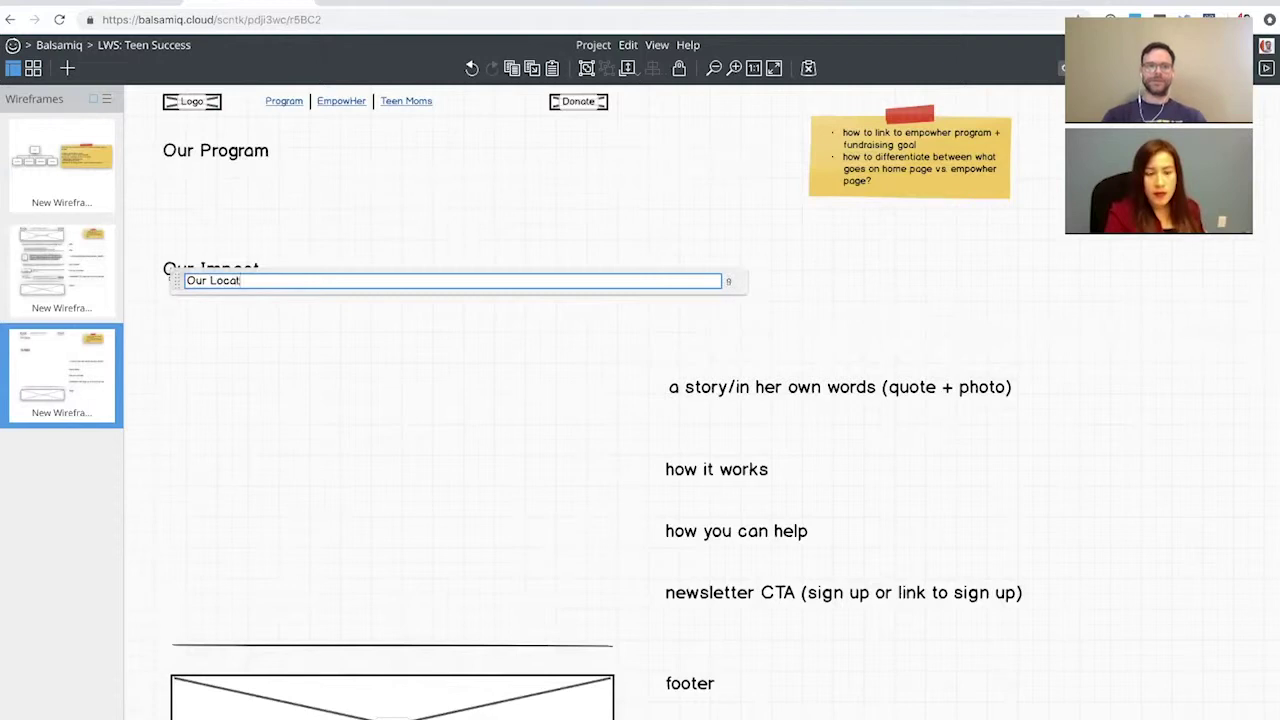
{"action": "key", "text": "Return"}
{"action": "left_click_drag", "start_coordinate": [222, 289], "coordinate": [220, 346]}
{"action": "double_click", "coordinate": [220, 346]}
{"action": "type", "text": "s"}
{"action": "key", "text": "Return"}
Shorten the third heading to "Locations" and move it down, left-aligned and evenly spaced with the two headings above
{"action": "key", "text": "Return"}
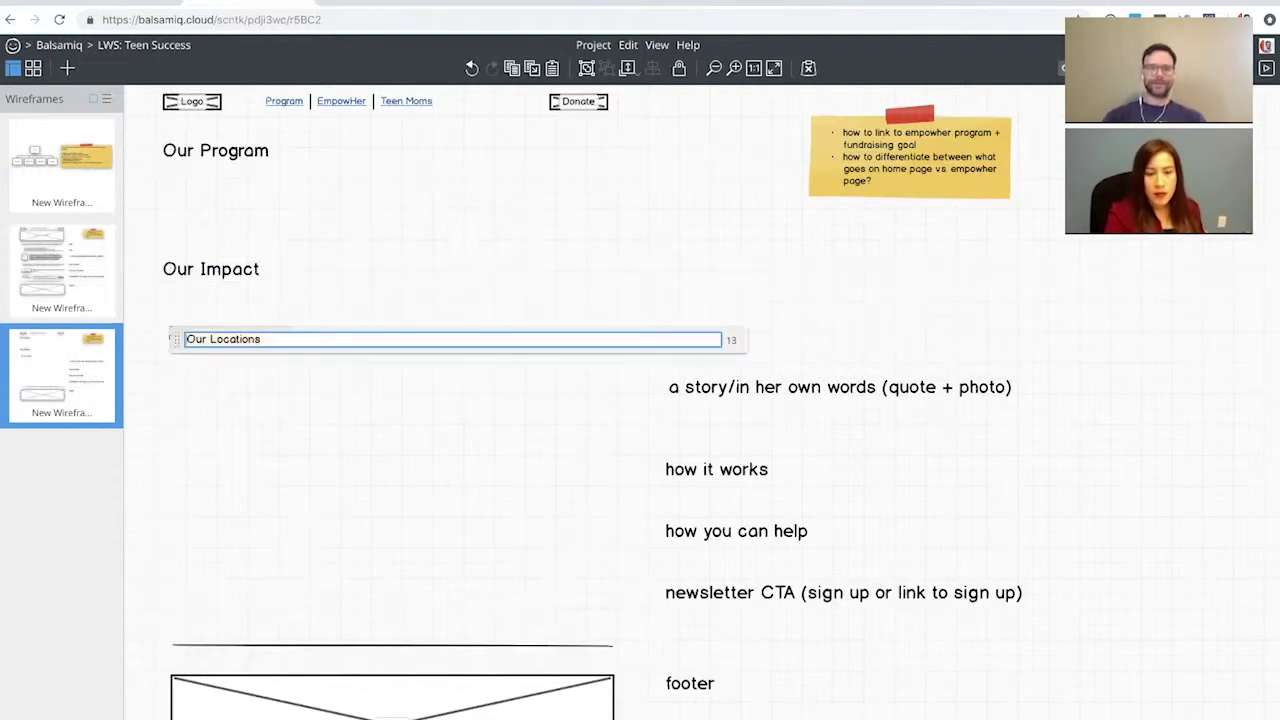
{"action": "key", "text": "Home"}
{"action": "key", "text": "Delete"}
{"action": "key", "text": "Delete"}
{"action": "key", "text": "Delete"}
{"action": "key", "text": "Delete"}
{"action": "key", "text": "Return"}
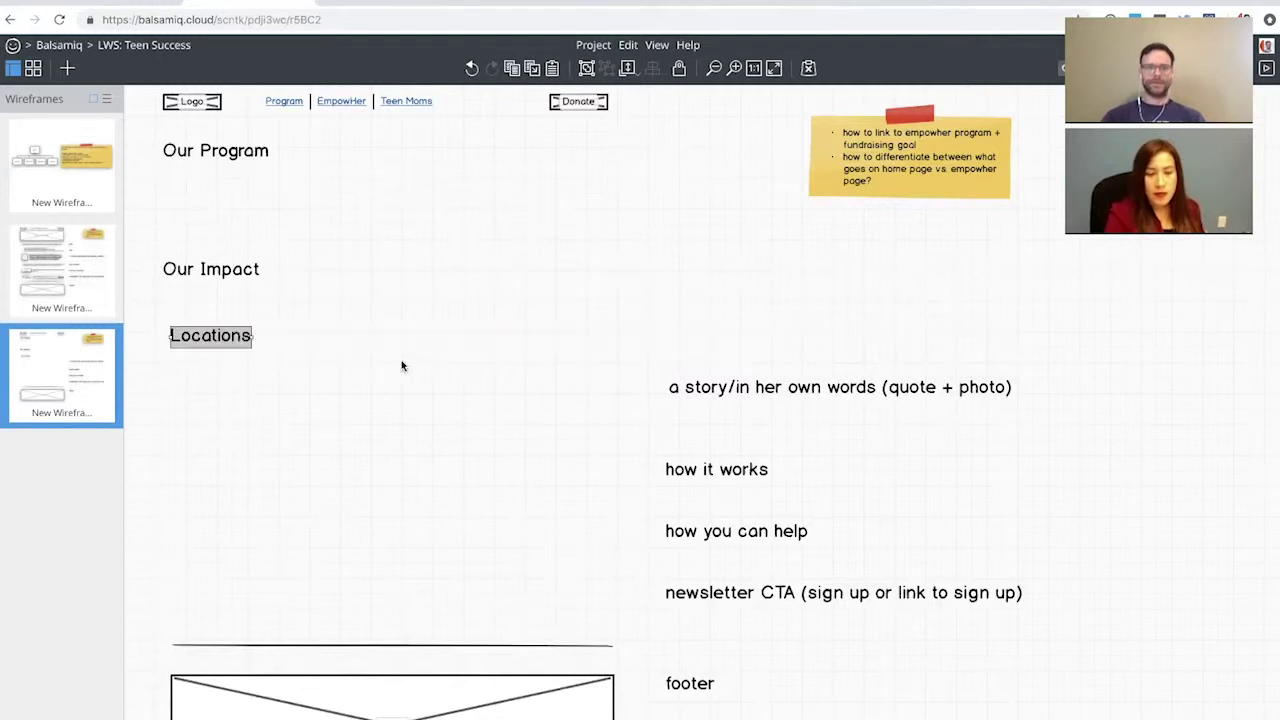
{"action": "left_click", "coordinate": [410, 369]}
{"action": "left_click_drag", "start_coordinate": [203, 339], "coordinate": [202, 391]}
{"action": "left_click", "coordinate": [352, 375]}
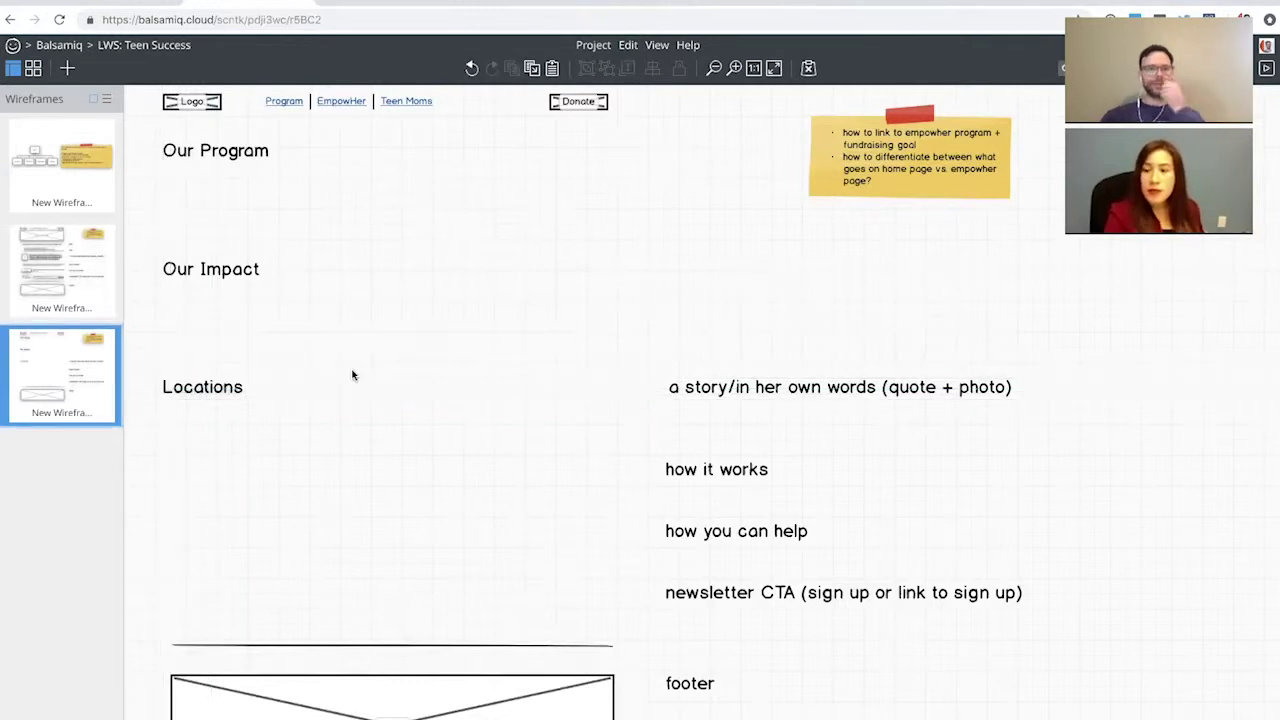
Set Program as the selected item in the wireframe's navigation link bar
{"action": "left_click", "coordinate": [344, 106]}
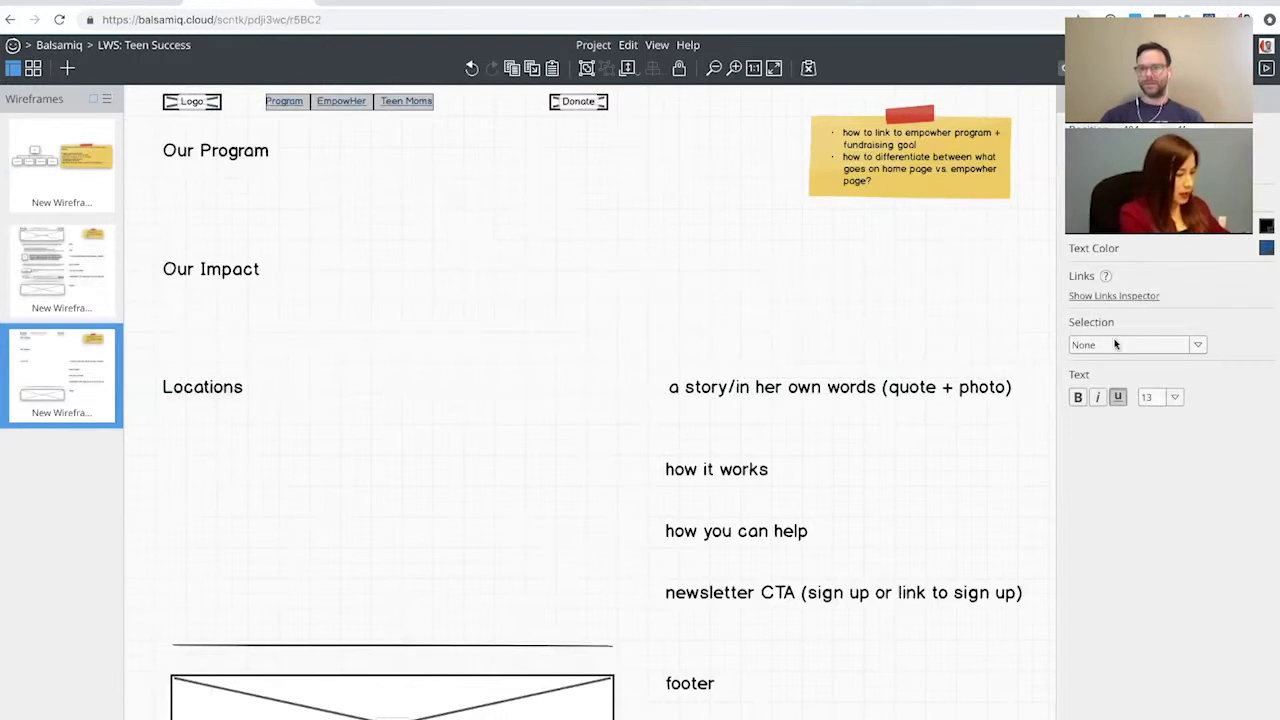
{"action": "left_click", "coordinate": [1115, 344]}
{"action": "left_click", "coordinate": [1111, 392]}
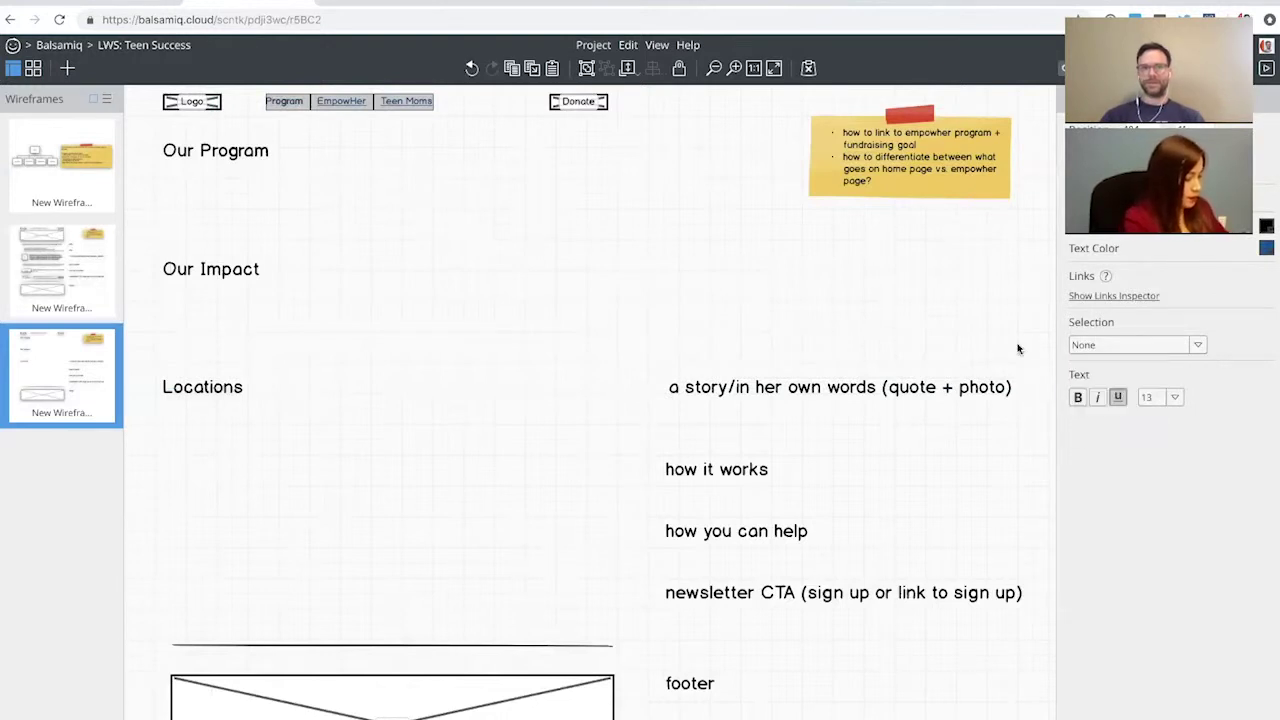
{"action": "left_click", "coordinate": [949, 323]}
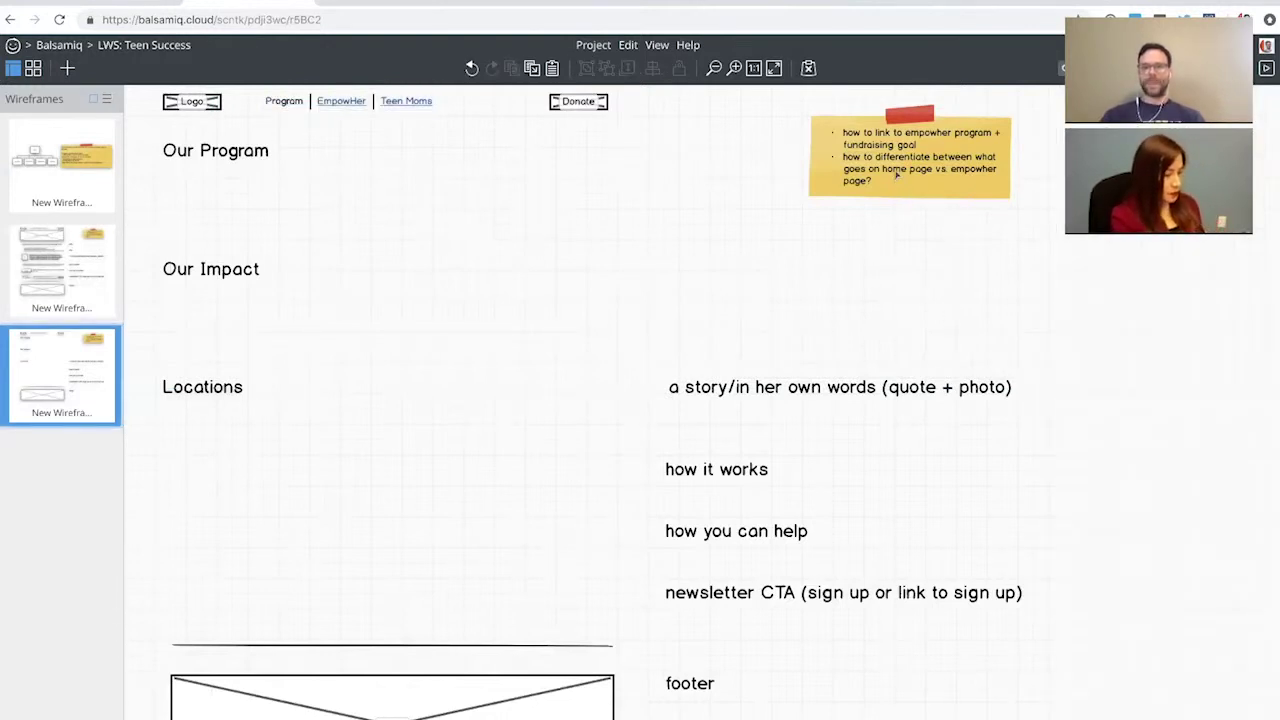
Clear the sticky note's text and delete the leftover section labels from the story label through the newsletter CTA, keeping the footer label
{"action": "double_click", "coordinate": [896, 173]}
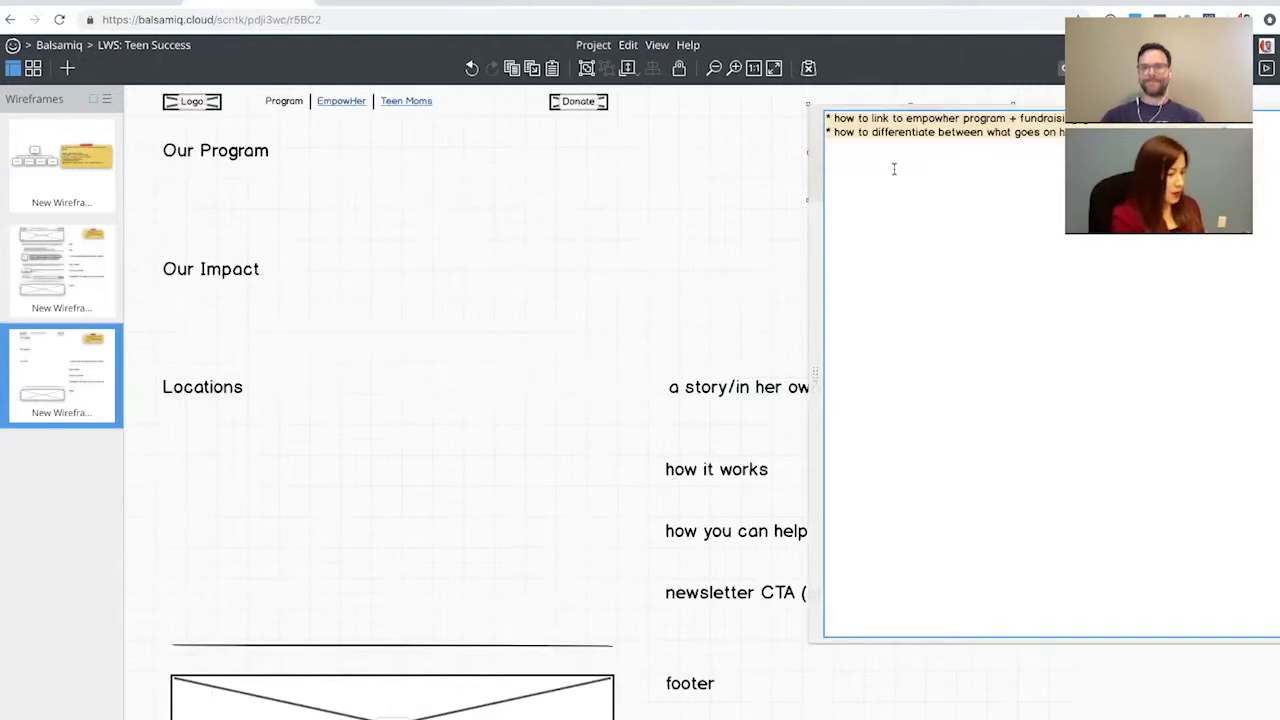
{"action": "key", "text": "BackSpace"}
{"action": "key", "text": "ctrl+Return"}
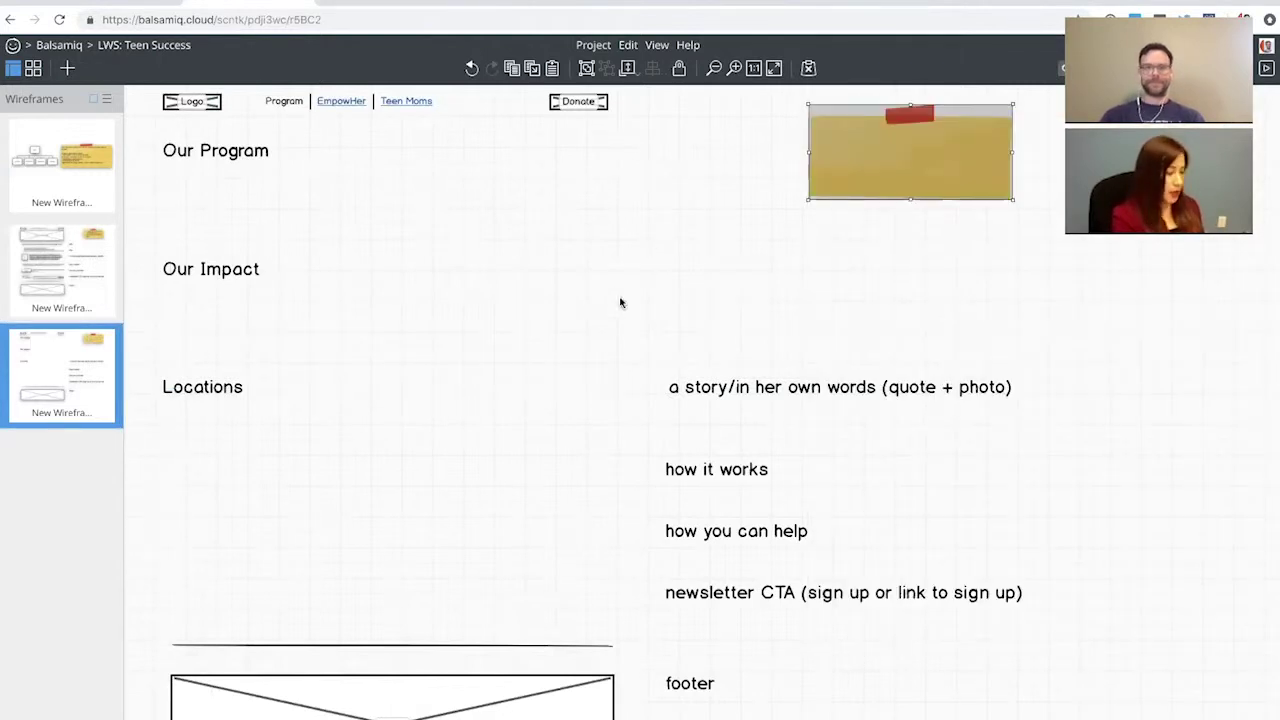
{"action": "left_click_drag", "start_coordinate": [607, 341], "coordinate": [1046, 624]}
{"action": "key", "text": "Delete"}
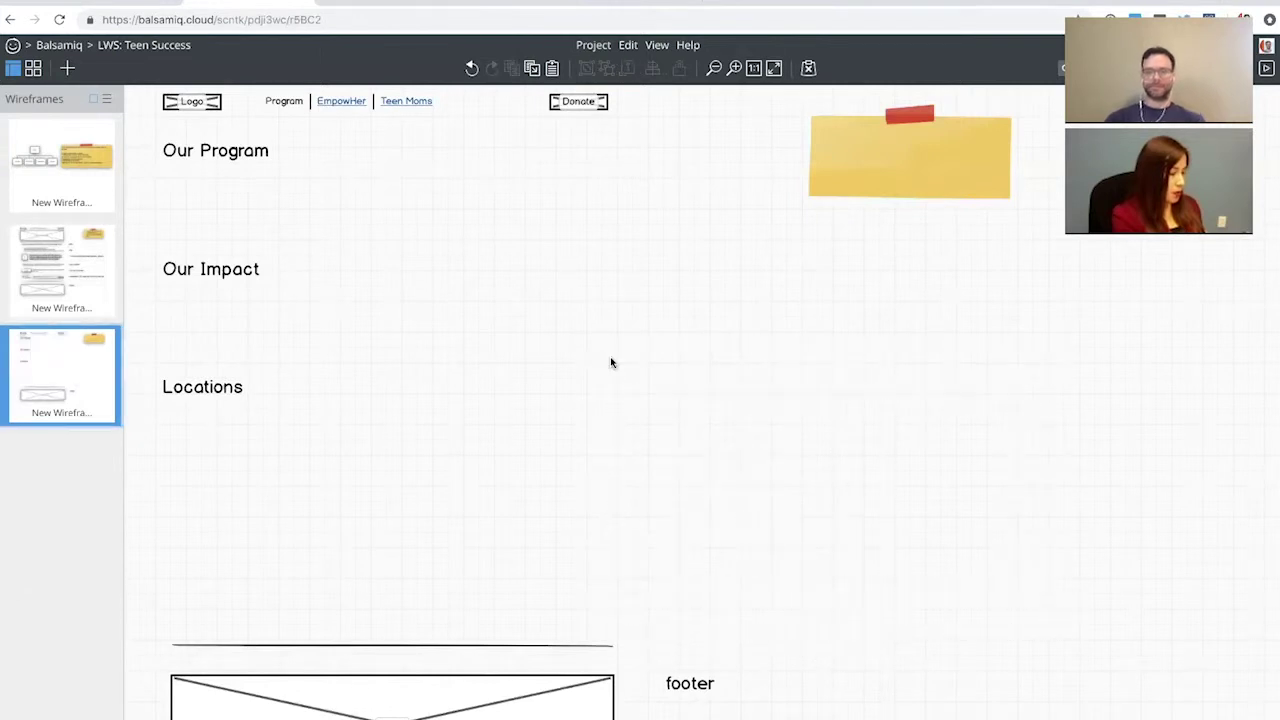
Add a block of text to the wireframe reading "program details here"
{"action": "type", "text": "text"}
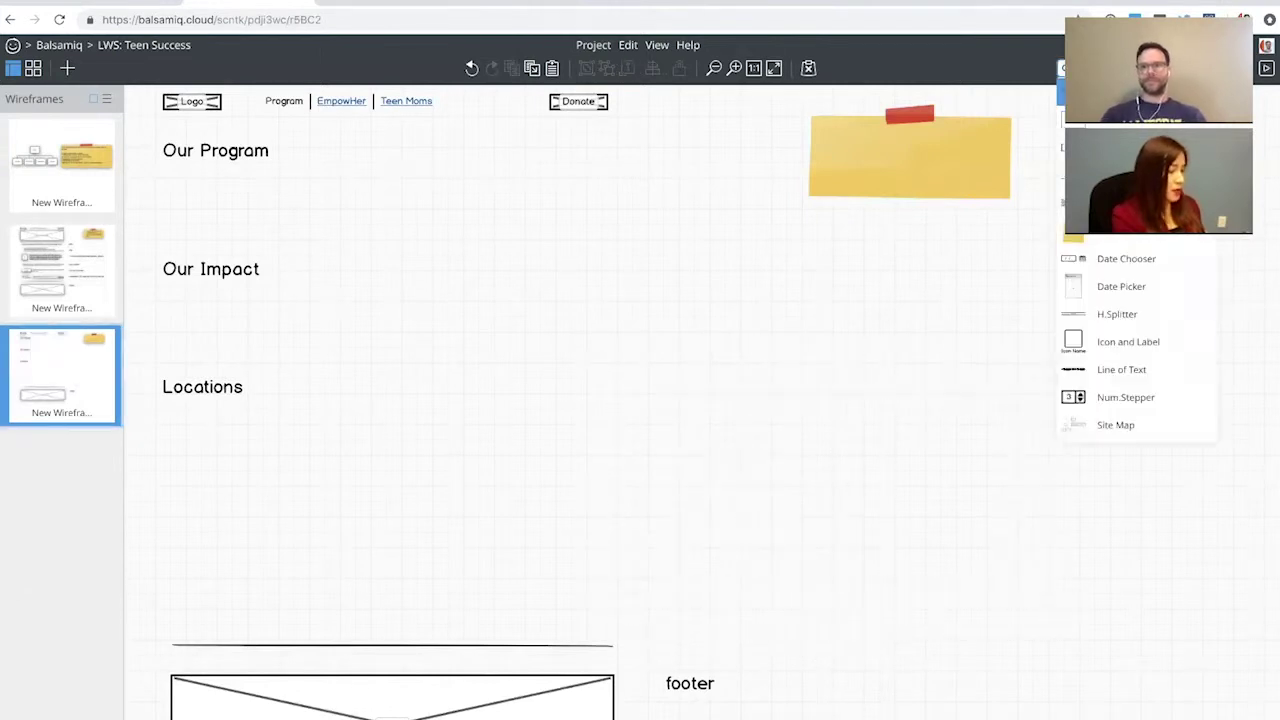
{"action": "key", "text": "Return"}
{"action": "type", "text": "pr"}
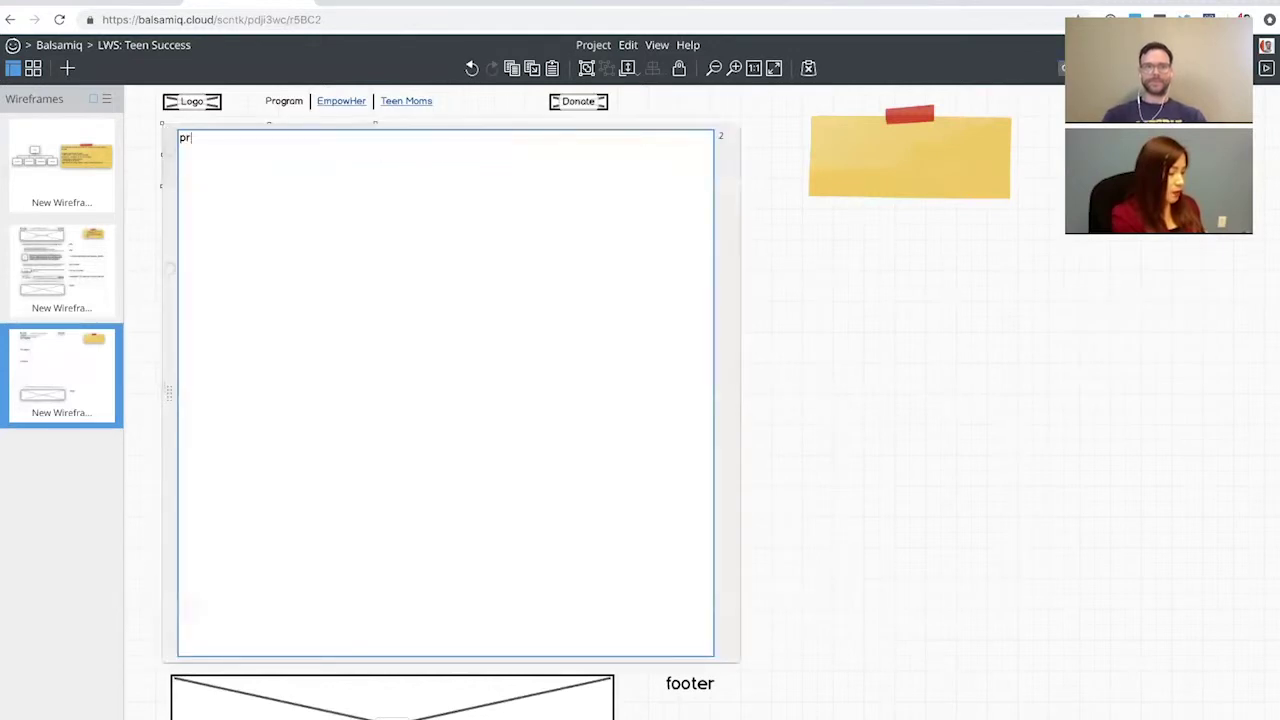
{"action": "type", "text": "ogram details here"}
{"action": "key", "text": "ctrl+Return"}
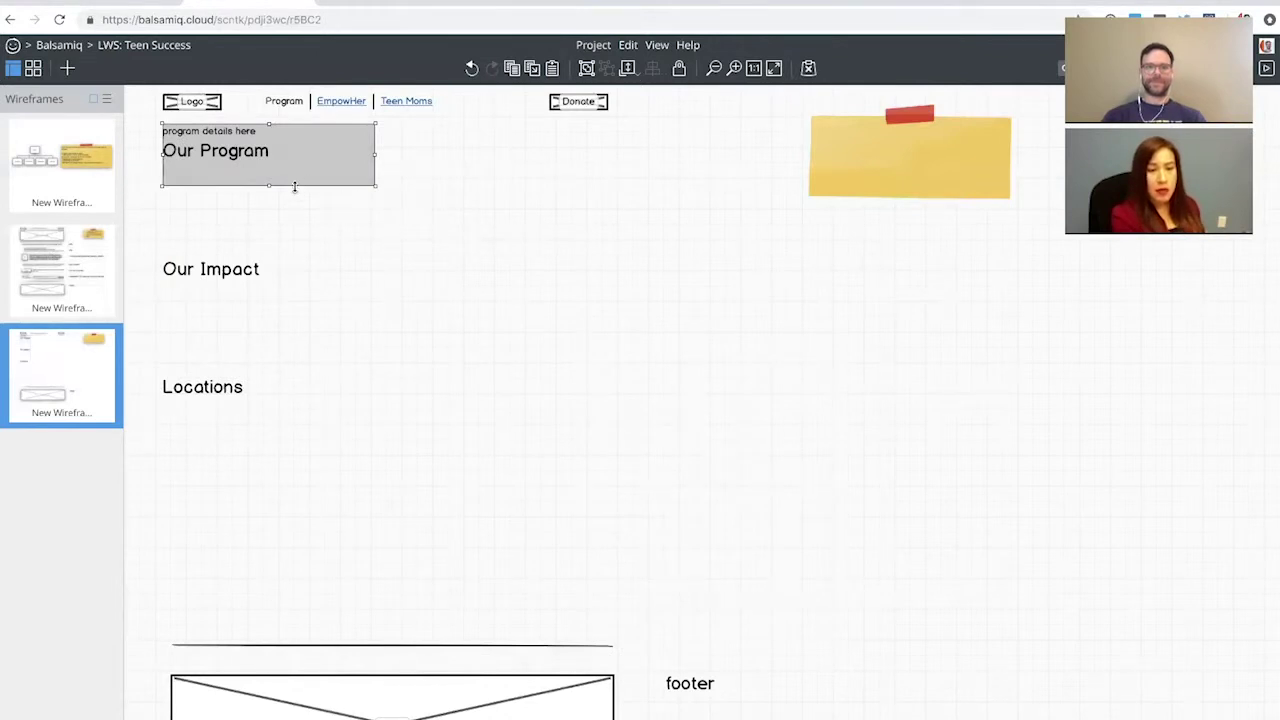
Place the "program details here" text directly beneath the Our Program heading and move the Locations heading lower on the wireframe
{"action": "left_click_drag", "start_coordinate": [291, 163], "coordinate": [297, 212]}
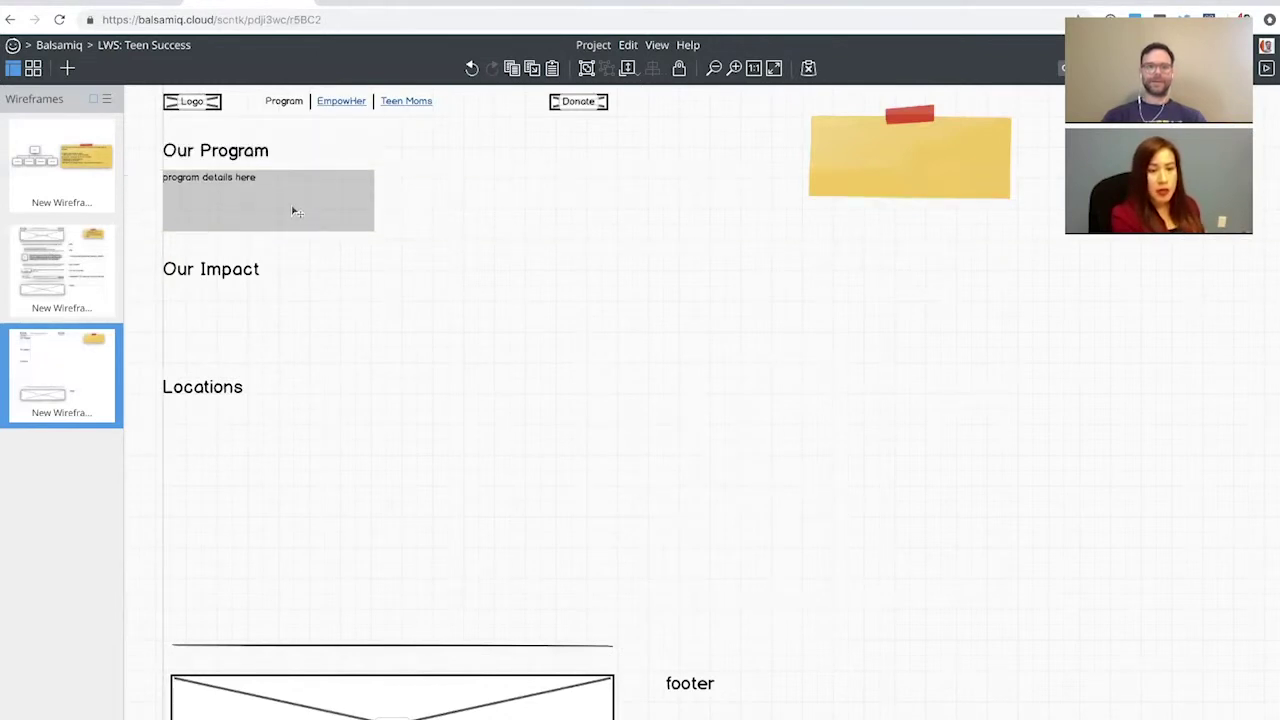
{"action": "left_click", "coordinate": [302, 321]}
{"action": "left_click_drag", "start_coordinate": [145, 250], "coordinate": [313, 423]}
{"action": "left_click", "coordinate": [322, 421]}
{"action": "left_click_drag", "start_coordinate": [228, 395], "coordinate": [231, 432]}
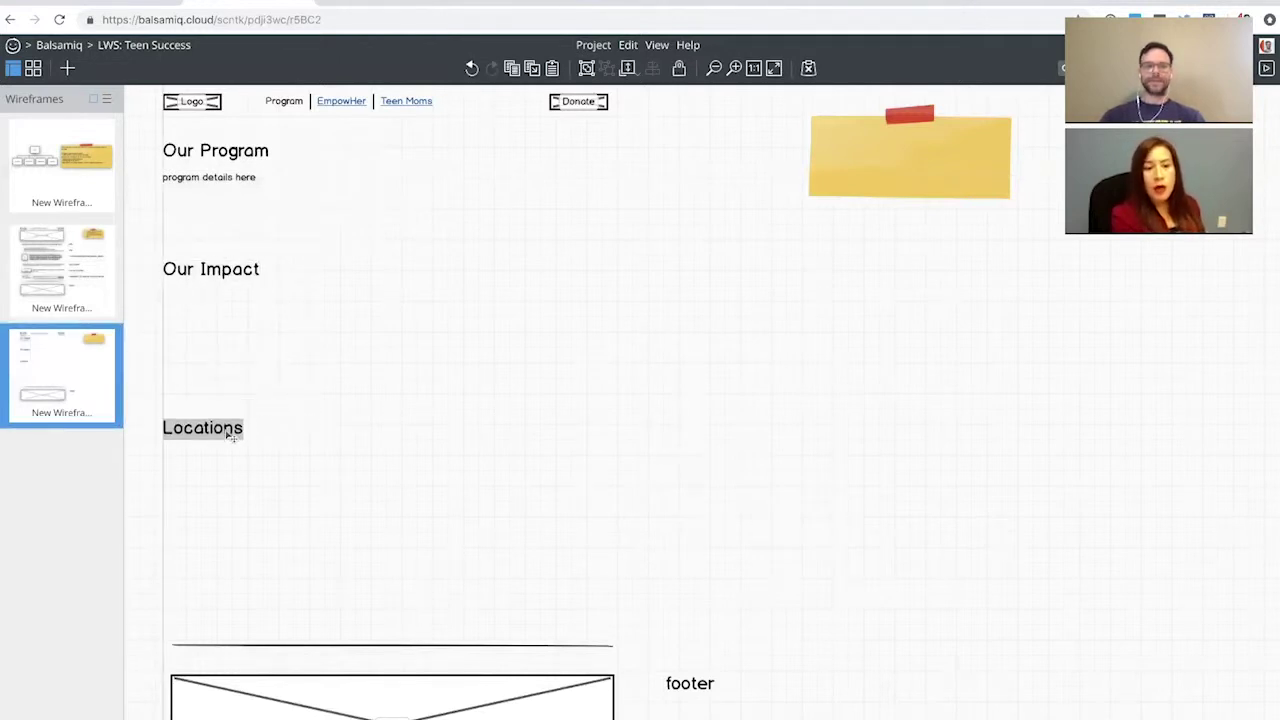
{"action": "left_click", "coordinate": [283, 386]}
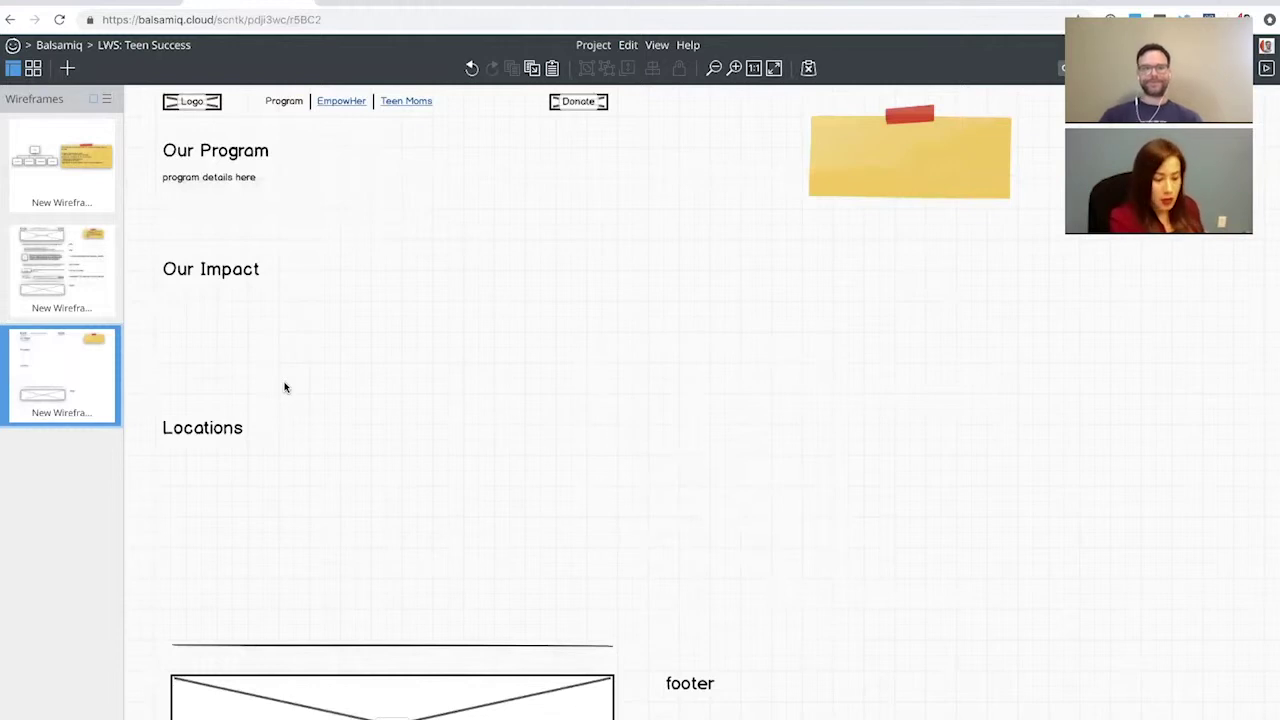
Duplicate the program details text block beneath the Our Impact heading and change the copy's text to "the results"
{"action": "double_click", "coordinate": [259, 279]}
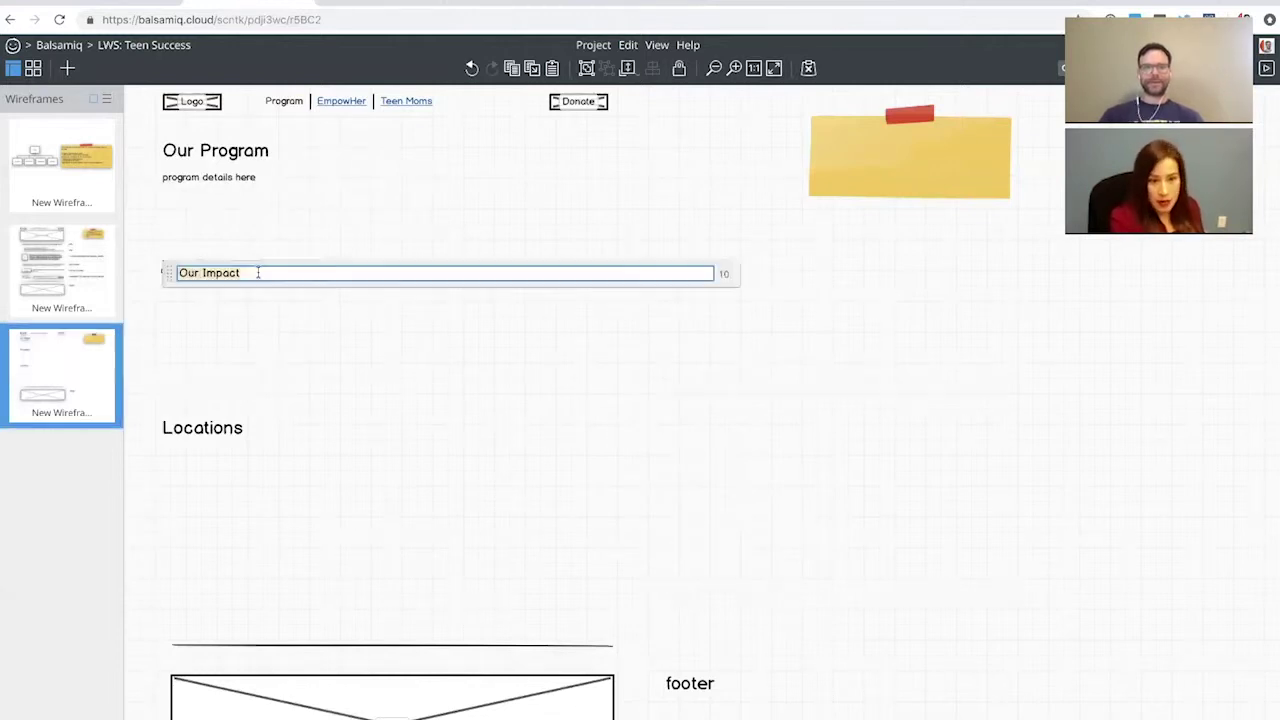
{"action": "left_click", "coordinate": [309, 317]}
{"action": "left_click_drag", "start_coordinate": [234, 183], "coordinate": [225, 305]}
{"action": "double_click", "coordinate": [225, 305]}
{"action": "type", "text": "the results"}
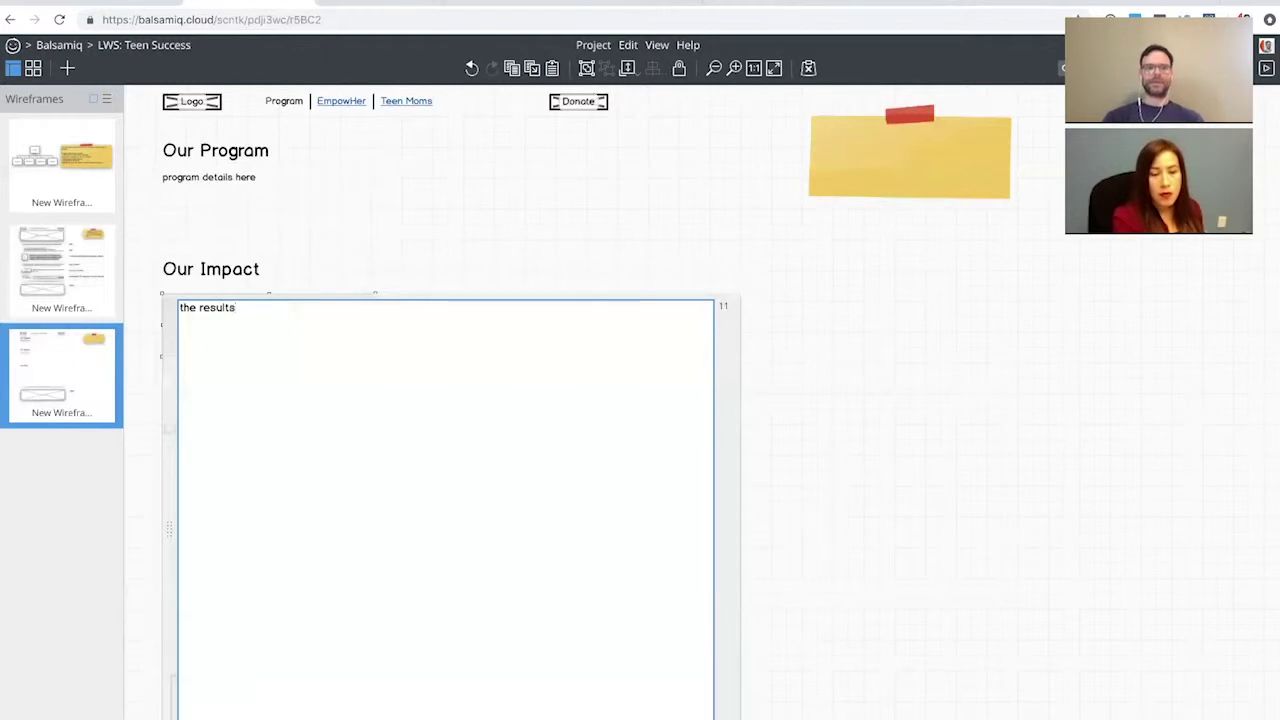
{"action": "key", "text": "ctrl+Return"}
{"action": "left_click", "coordinate": [289, 383]}
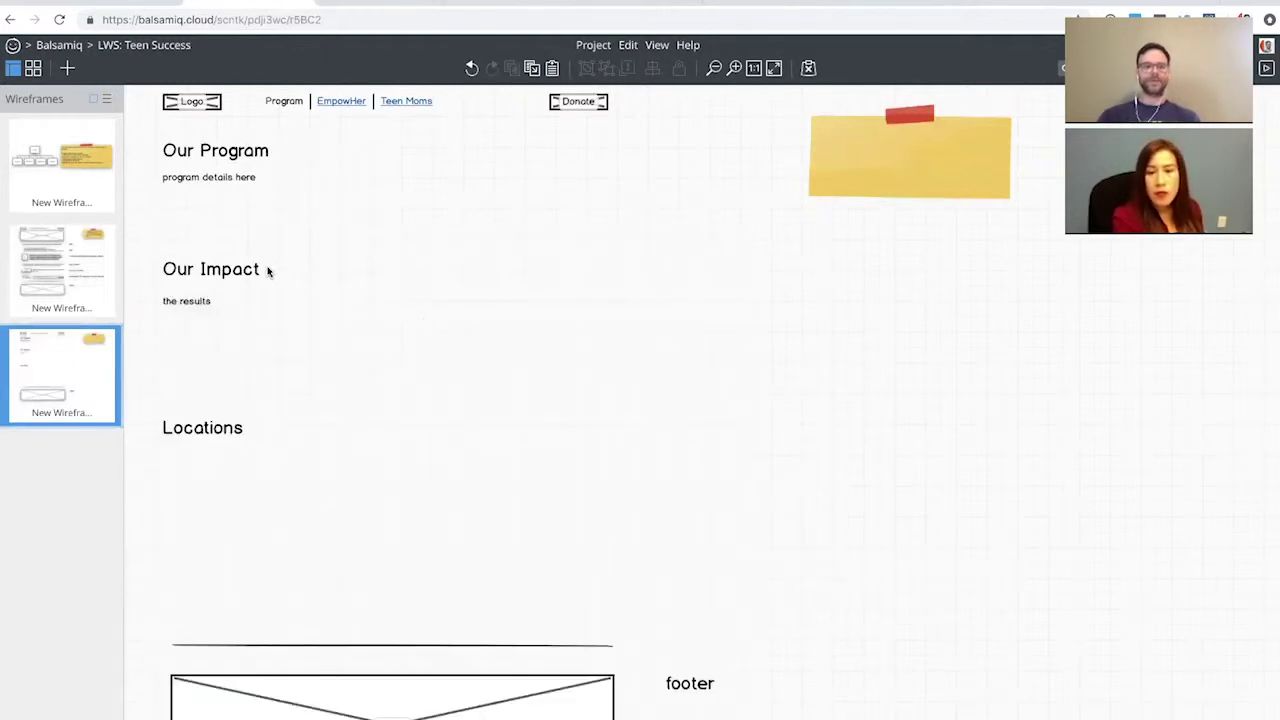
Switch to the current Teen Success site to review its Our Program page, including the photo and quote, and return to the Balsamiq wireframe
{"action": "key", "text": "ctrl+Tab"}
{"action": "key", "text": "ctrl+Tab"}
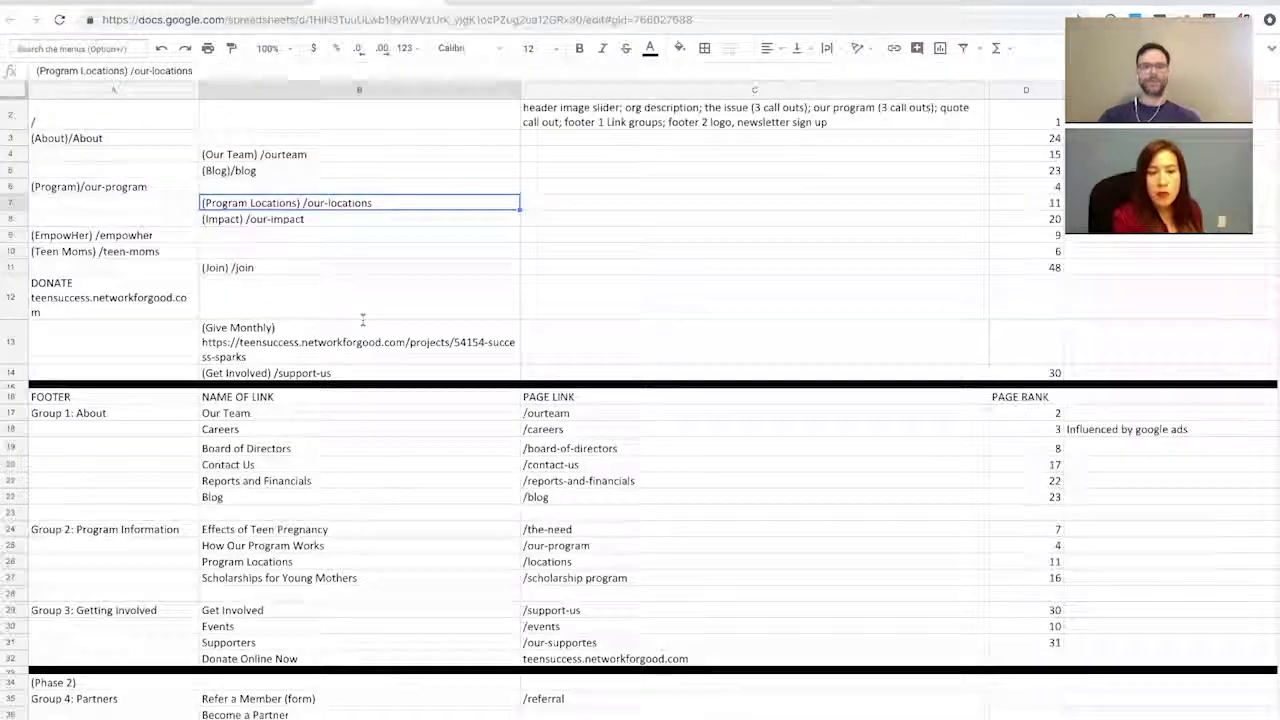
{"action": "mouse_move", "coordinate": [511, 54]}
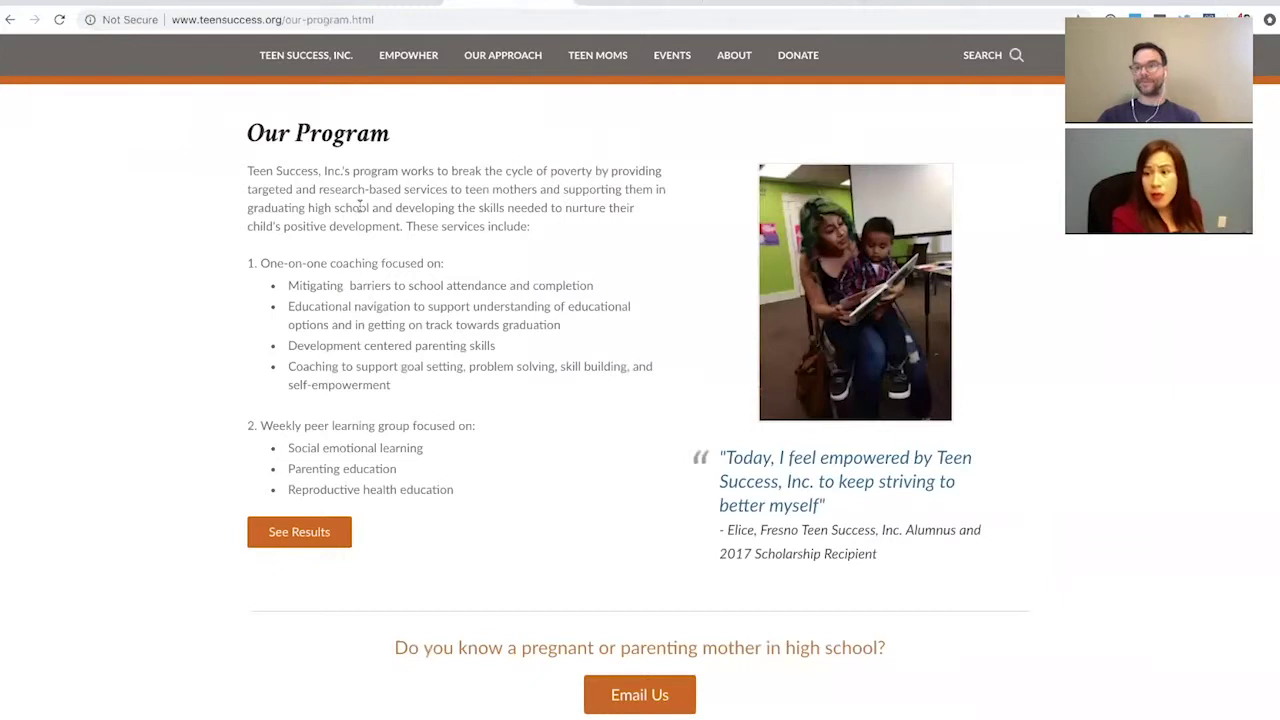
{"action": "key", "text": "ctrl+shift+Tab"}
{"action": "key", "text": "ctrl+shift+Tab"}
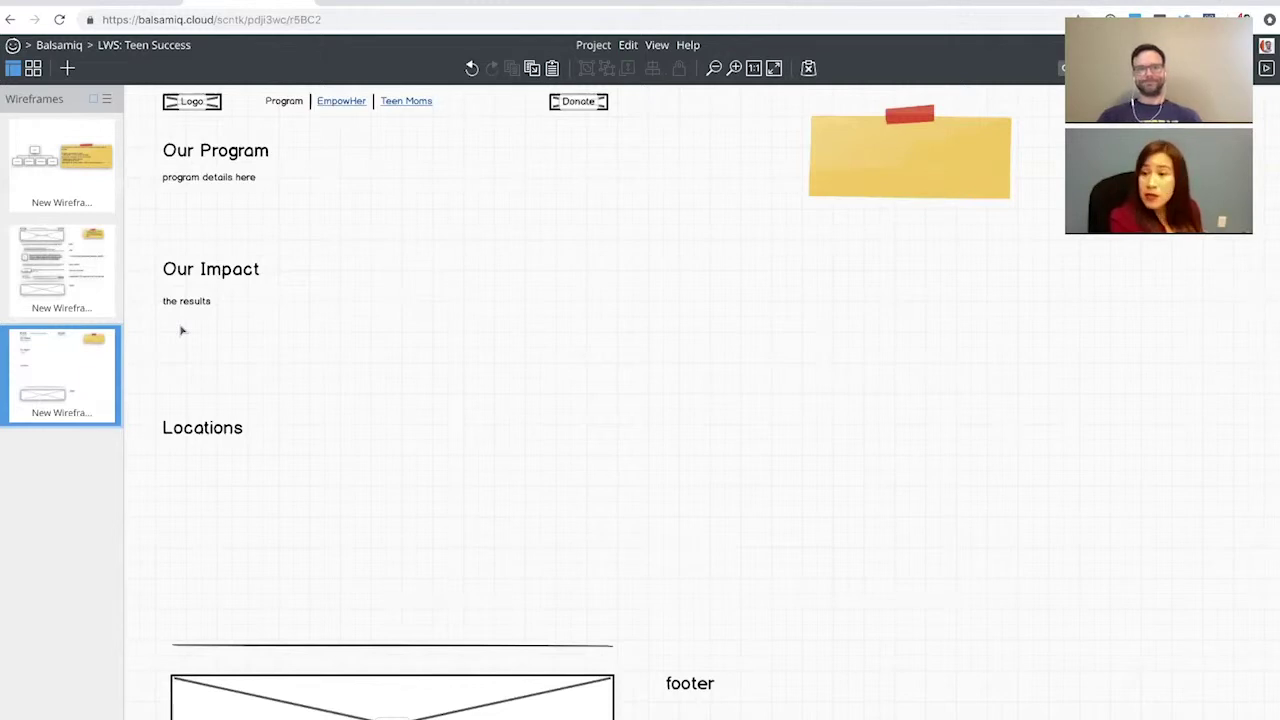
Write the bullet "add a story section" on the empty sticky note
{"action": "double_click", "coordinate": [903, 176]}
{"action": "type", "text": "* add"}
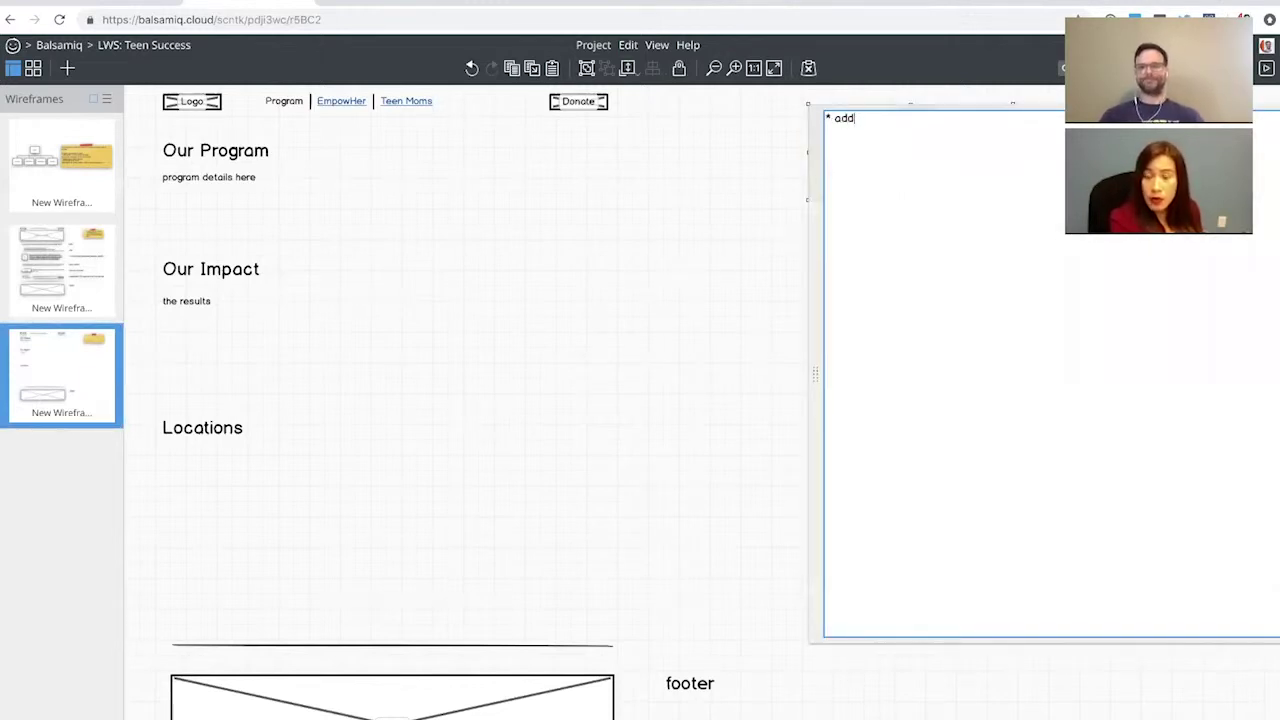
{"action": "type", "text": " a story sectonion"}
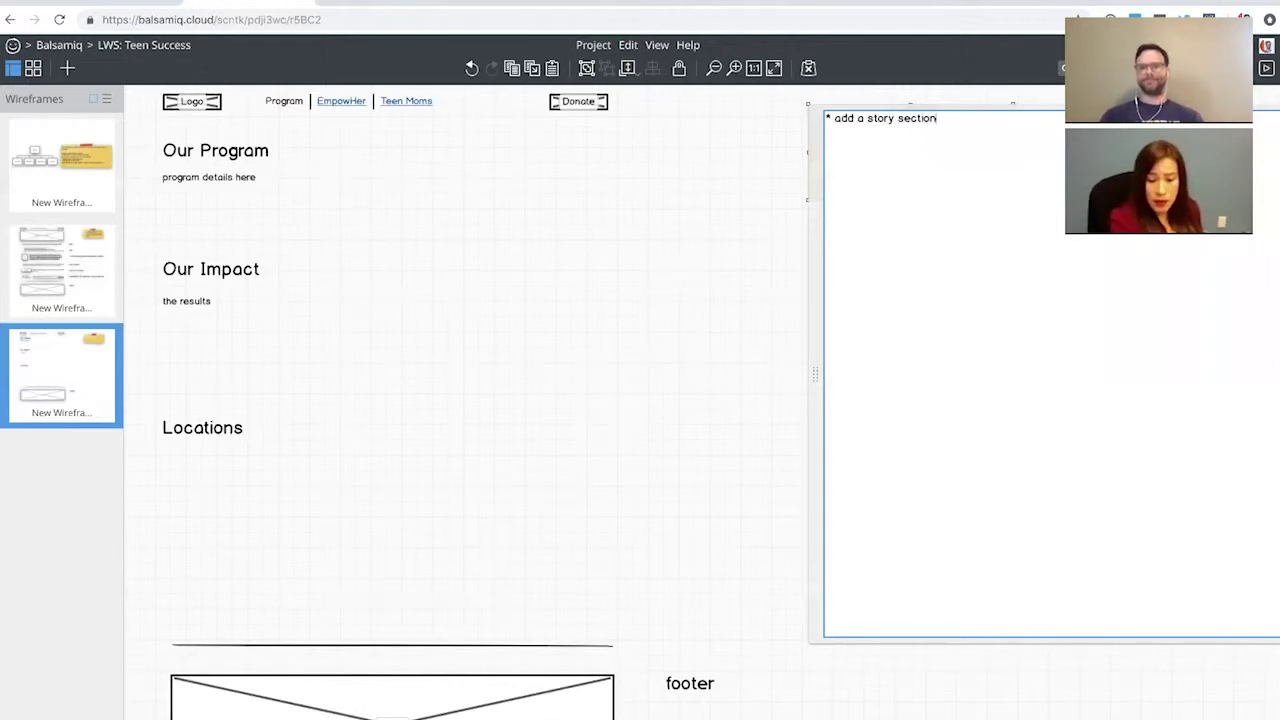
{"action": "key", "text": "ctrl+Return"}
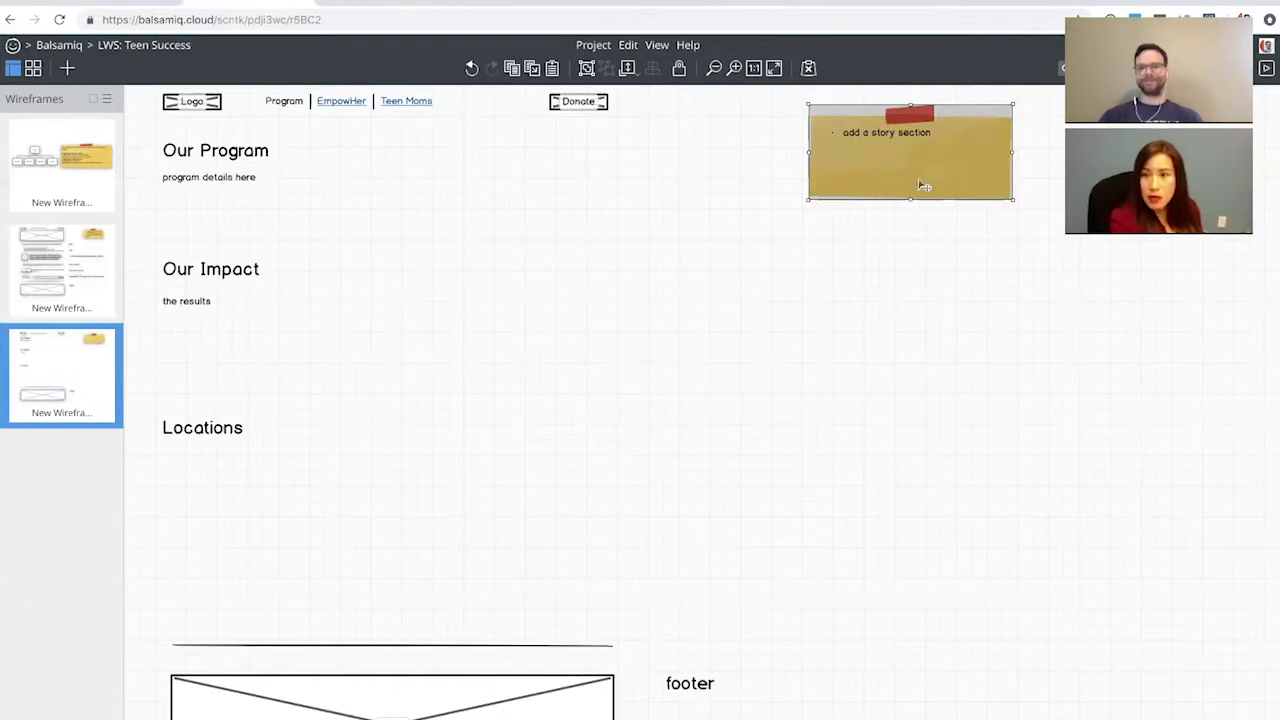
Extend the sticky note's bullet with "(not just a number)" and reposition the note beside the page layout
{"action": "left_click_drag", "start_coordinate": [920, 190], "coordinate": [932, 215]}
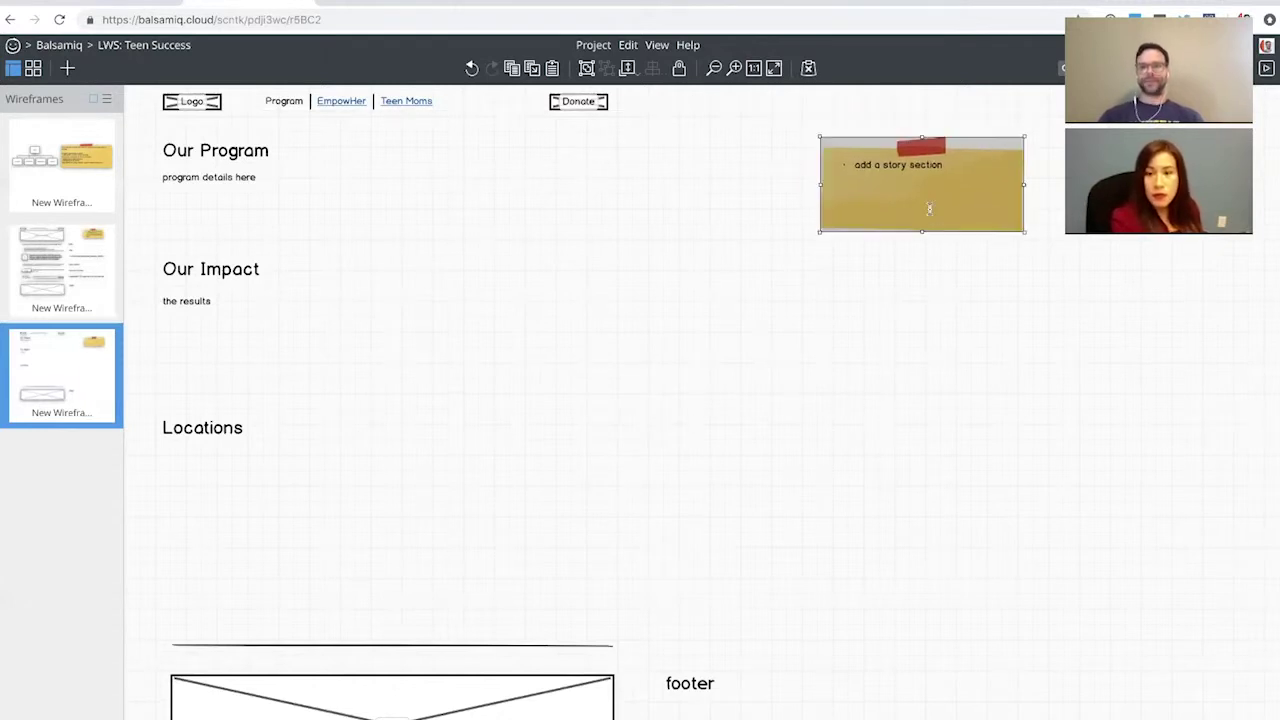
{"action": "double_click", "coordinate": [930, 212]}
{"action": "left_click", "coordinate": [955, 152]}
{"action": "type", "text": "(not"}
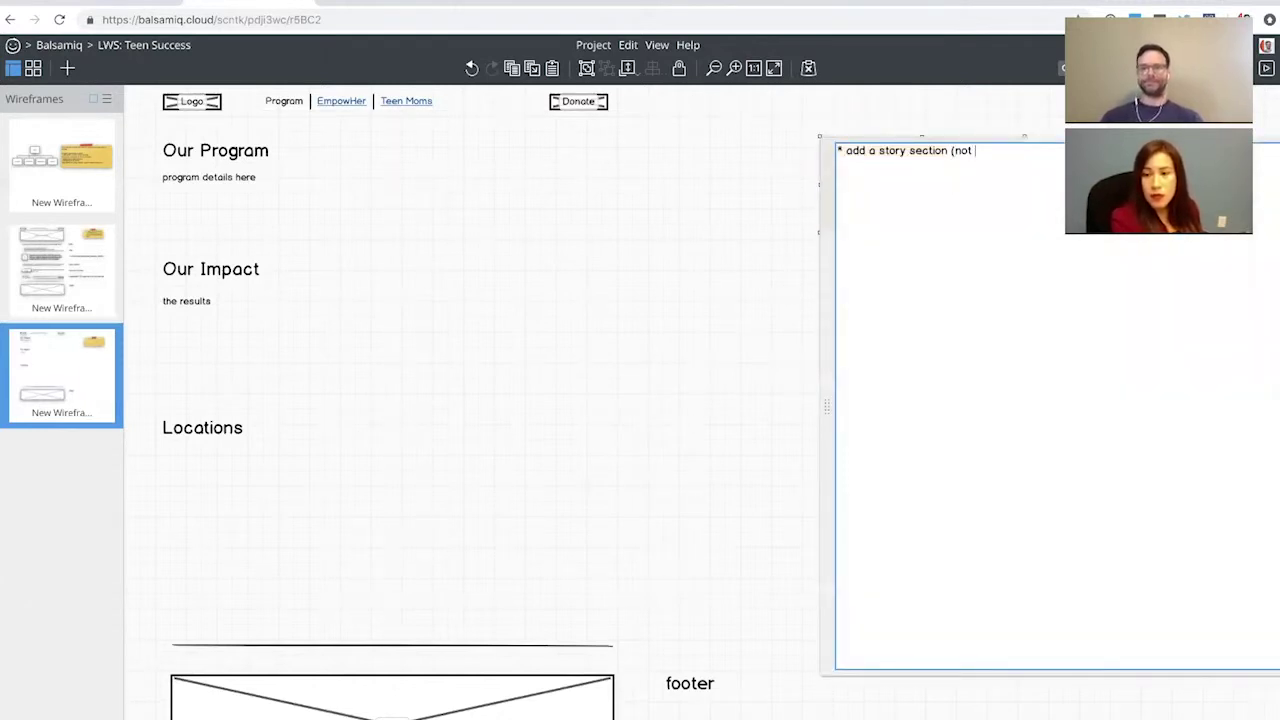
{"action": "type", "text": " just a number"}
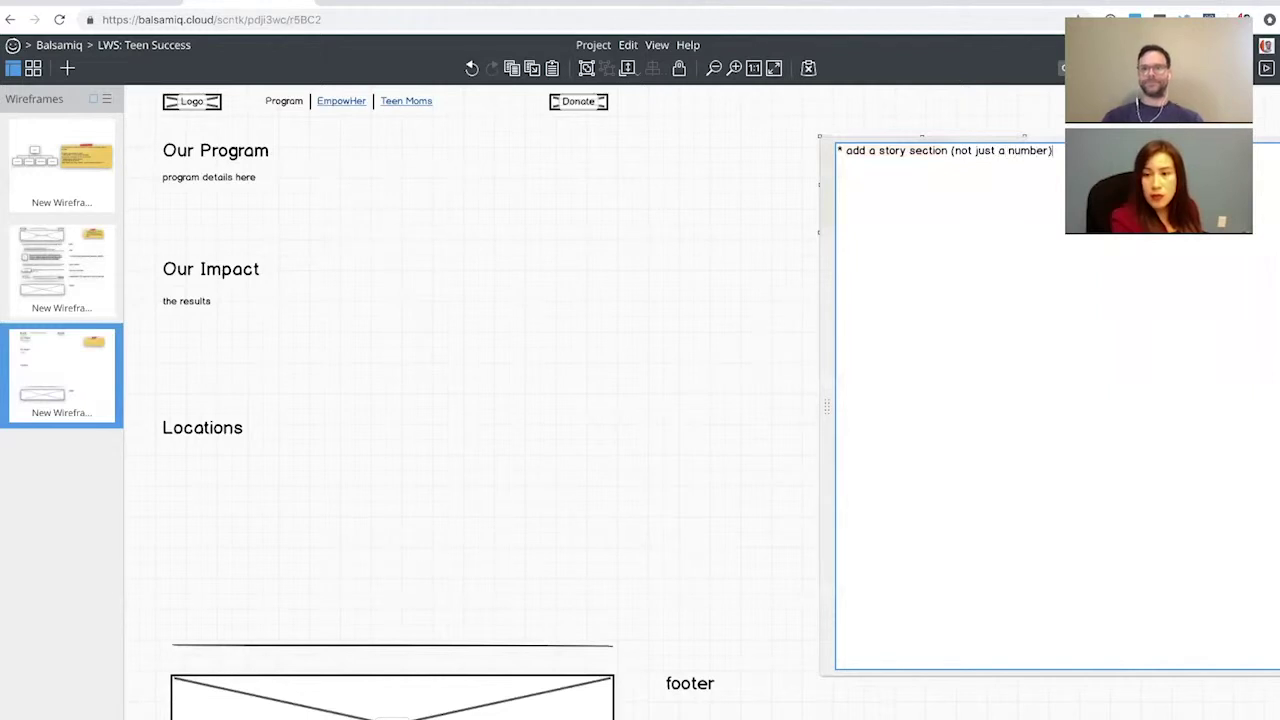
{"action": "key", "text": "Escape"}
{"action": "left_click_drag", "start_coordinate": [902, 182], "coordinate": [912, 156]}
{"action": "left_click", "coordinate": [876, 290]}
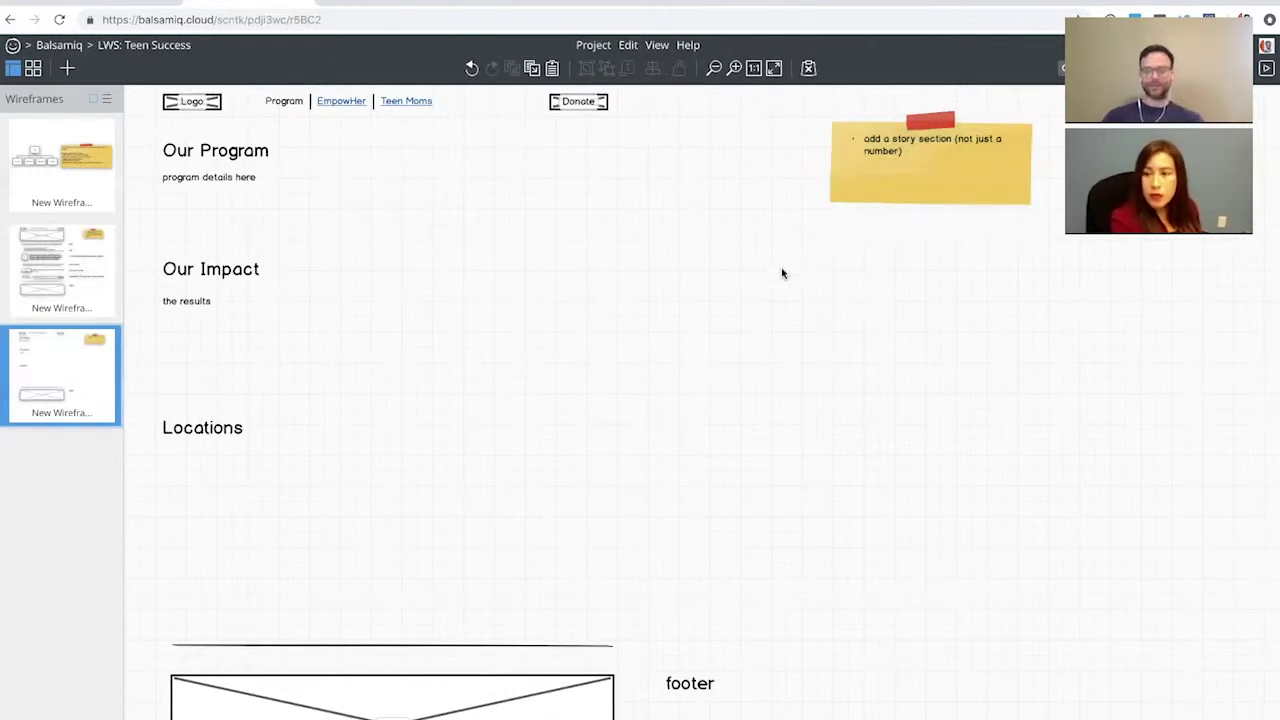
Add a vertical line to the right of the program details and extend it down alongside the Our Impact section
{"action": "key", "text": "slash"}
{"action": "type", "text": "ver"}
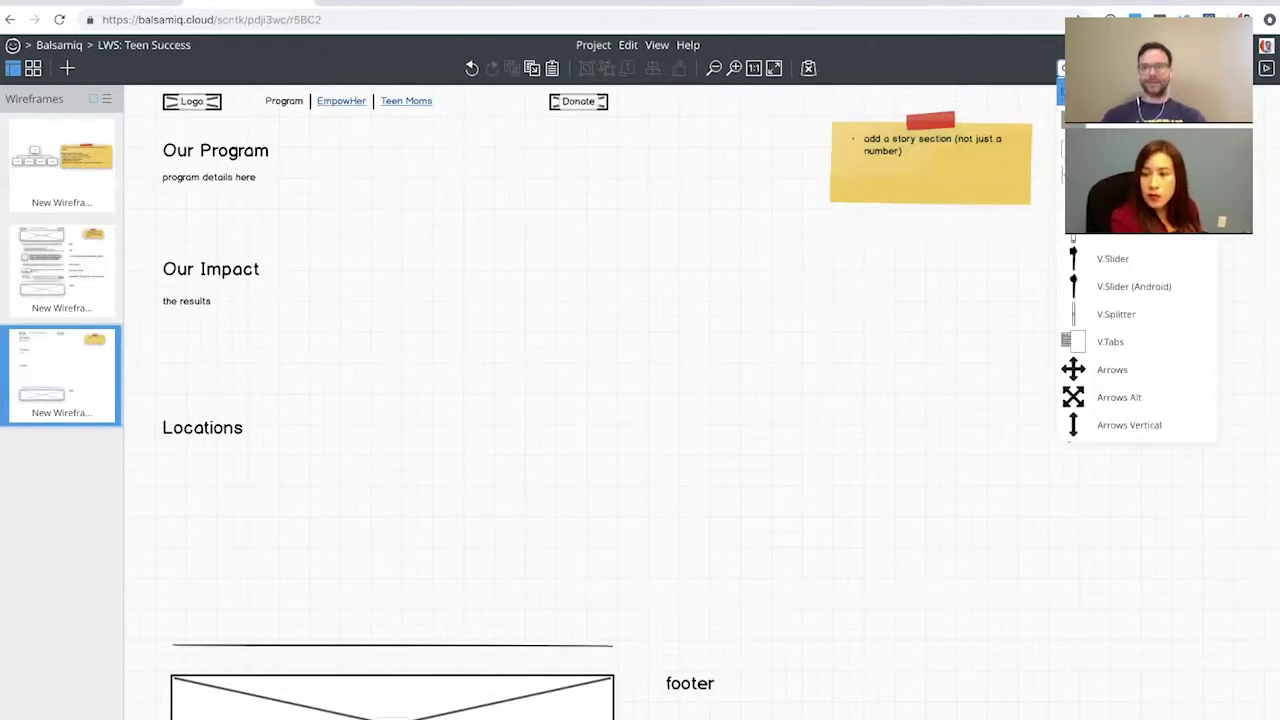
{"action": "key", "text": "Down"}
{"action": "key", "text": "Down"}
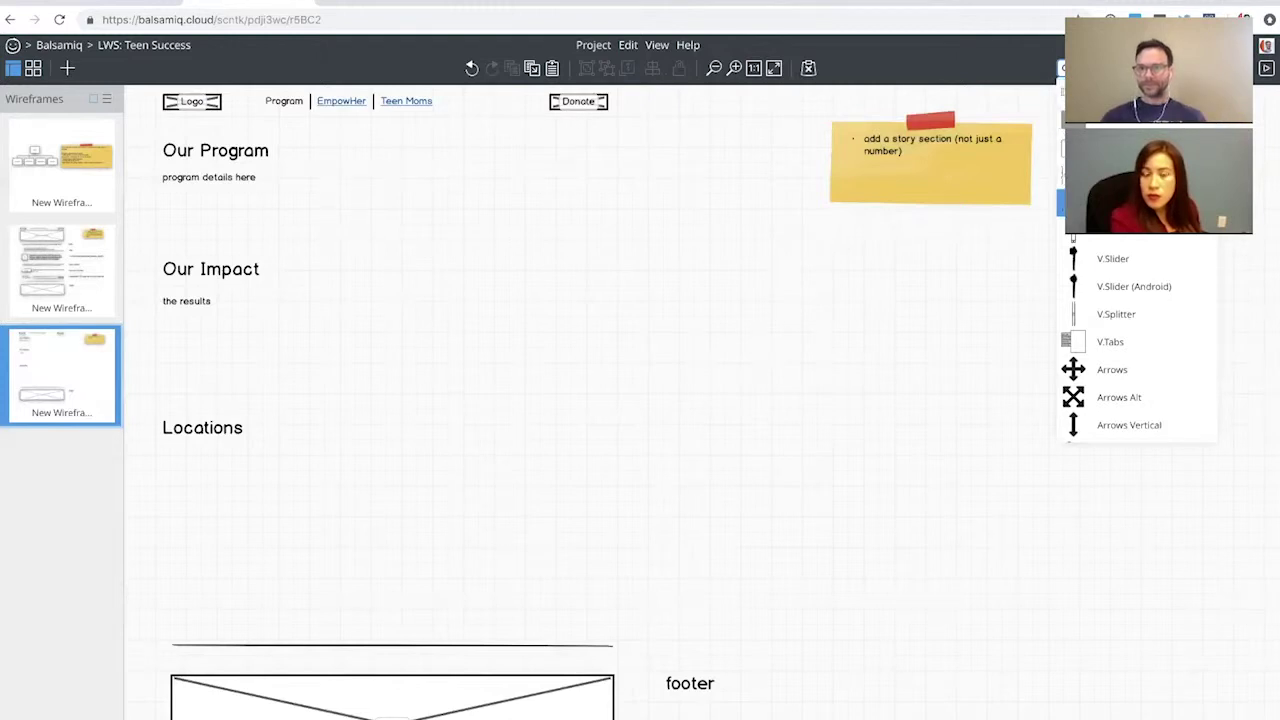
{"action": "key", "text": "Return"}
{"action": "left_click_drag", "start_coordinate": [172, 178], "coordinate": [500, 203]}
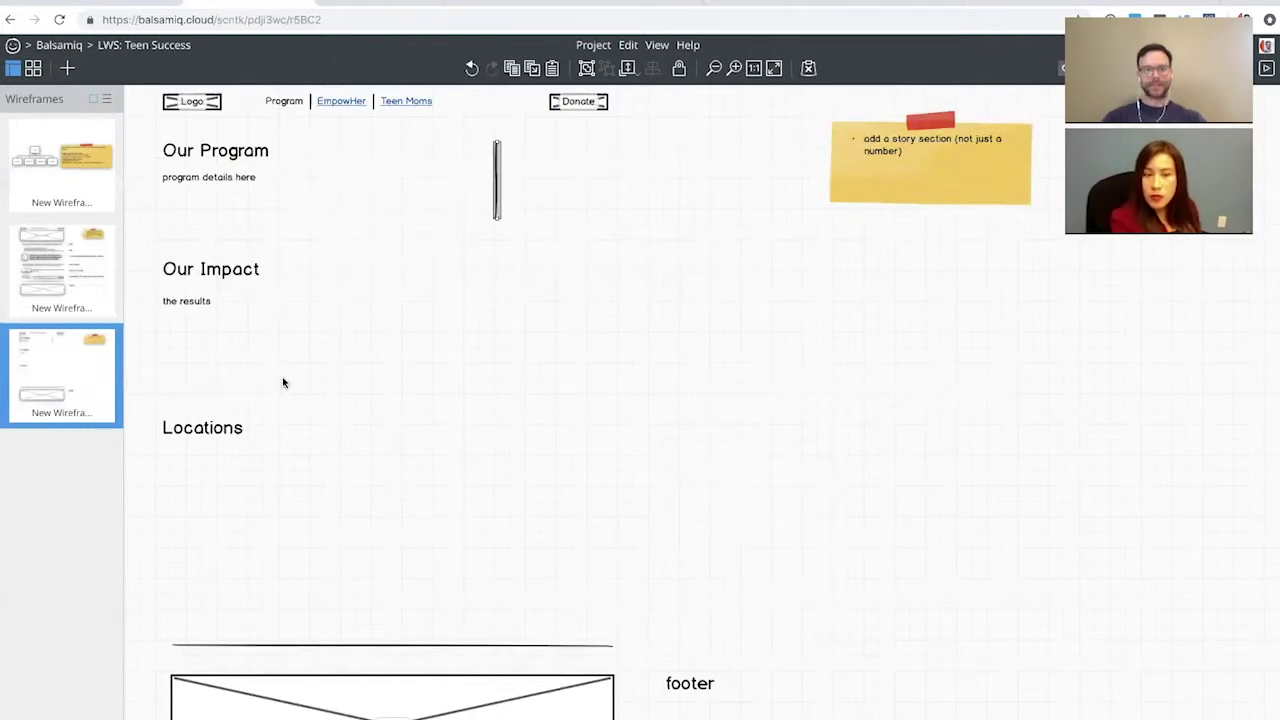
{"action": "left_click_drag", "start_coordinate": [496, 222], "coordinate": [497, 296]}
Open the home page wireframe and select the square photo placeholder in its story section
{"action": "left_click", "coordinate": [71, 262]}
{"action": "left_click", "coordinate": [211, 380]}
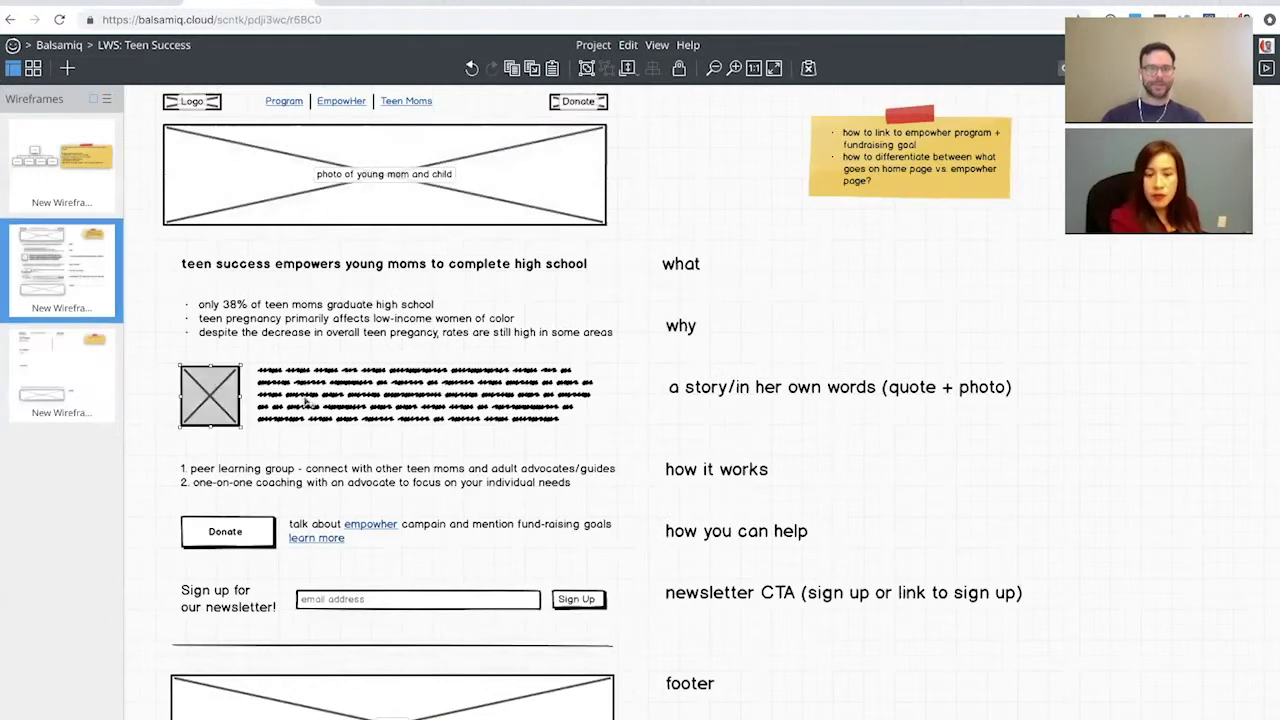
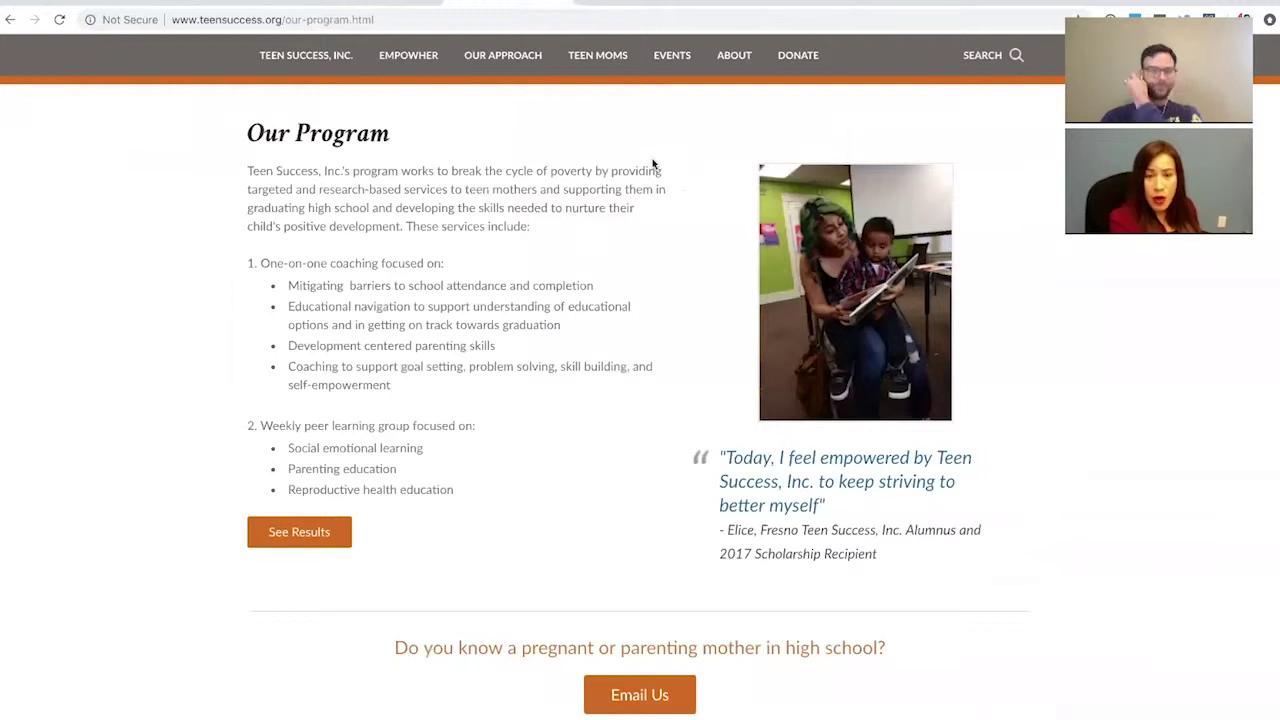
Review the current site's Our Impact page and the Our Program page's content
{"action": "mouse_move", "coordinate": [503, 64]}
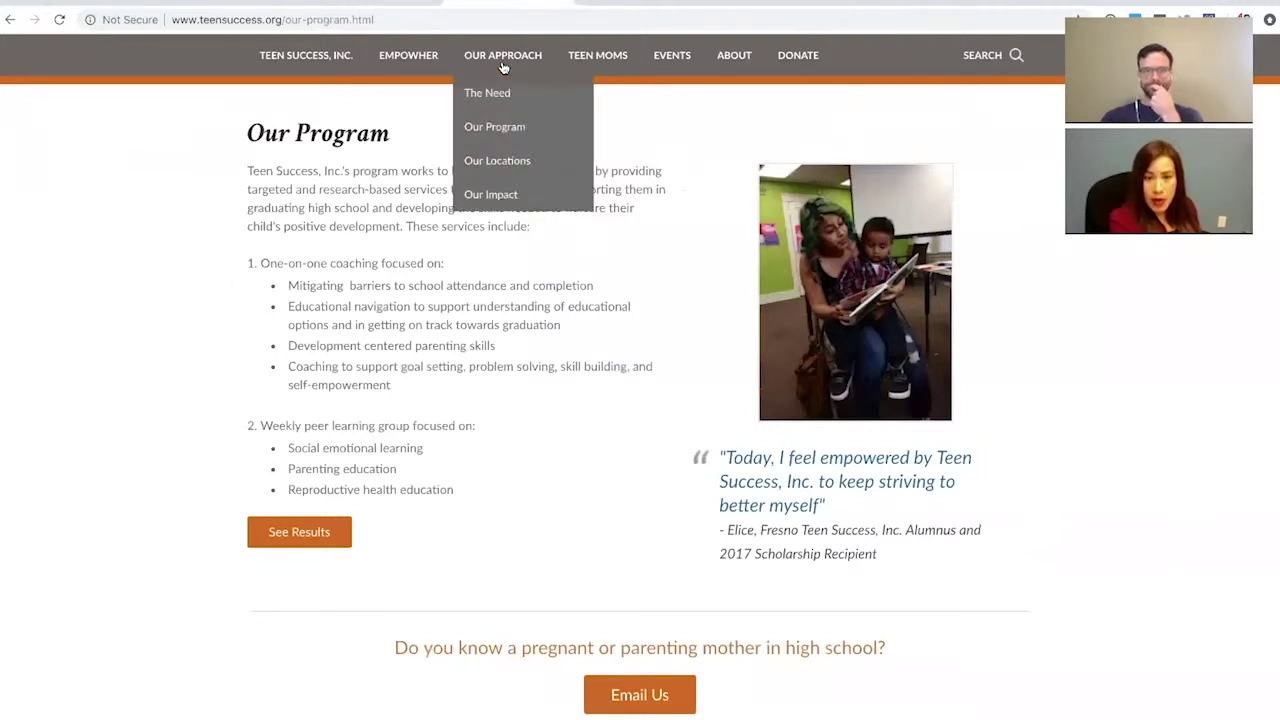
{"action": "left_click", "coordinate": [500, 194]}
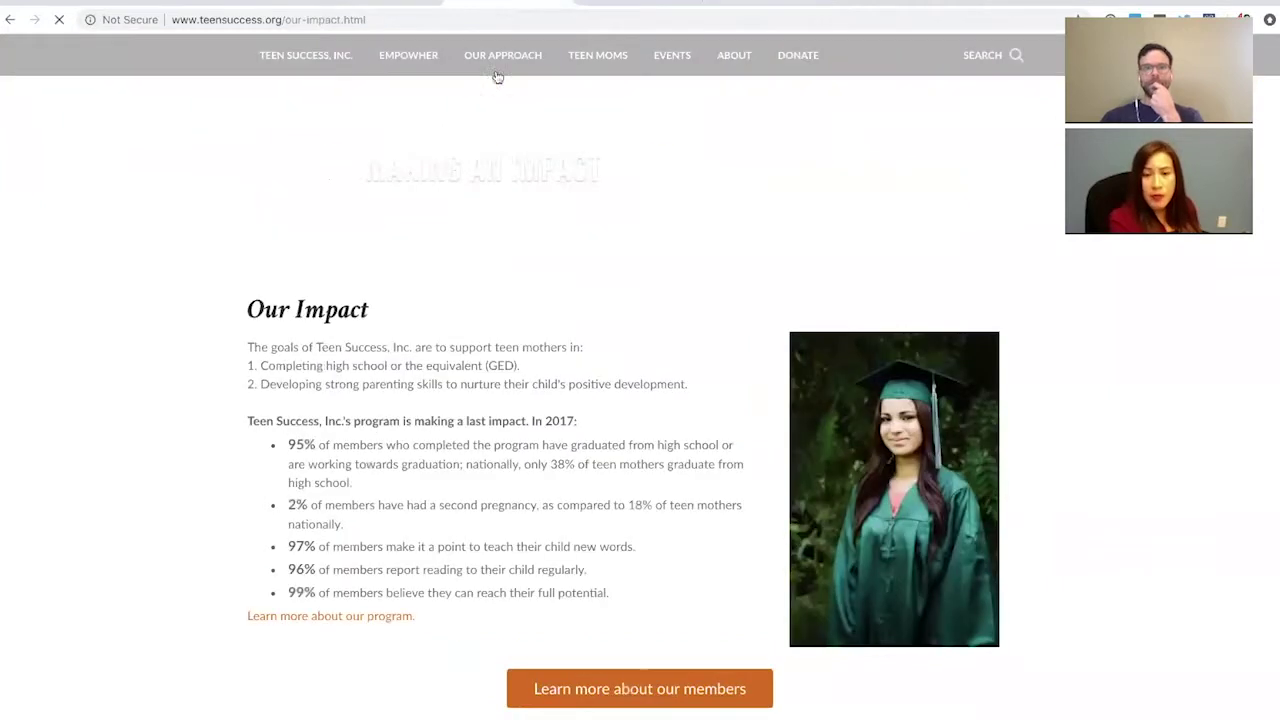
{"action": "mouse_move", "coordinate": [497, 70]}
{"action": "left_click", "coordinate": [496, 128]}
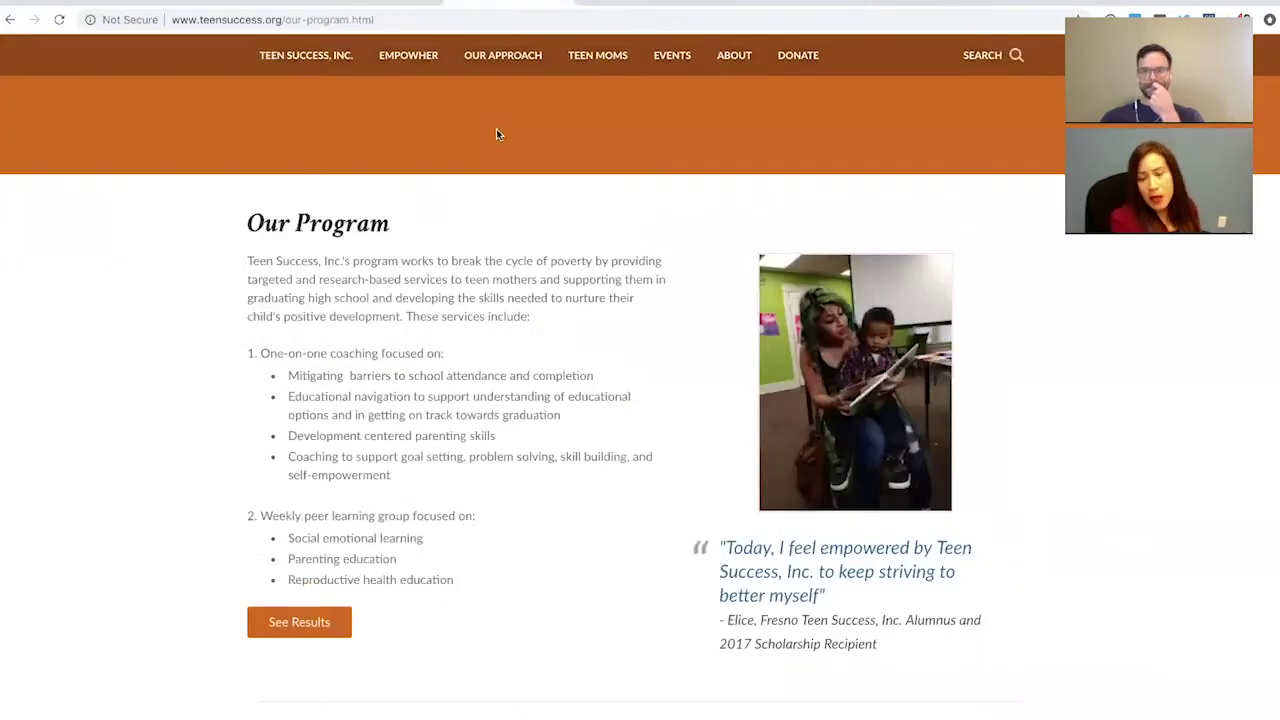
{"action": "scroll", "coordinate": [500, 137], "scroll_direction": "down", "scroll_amount": 1}
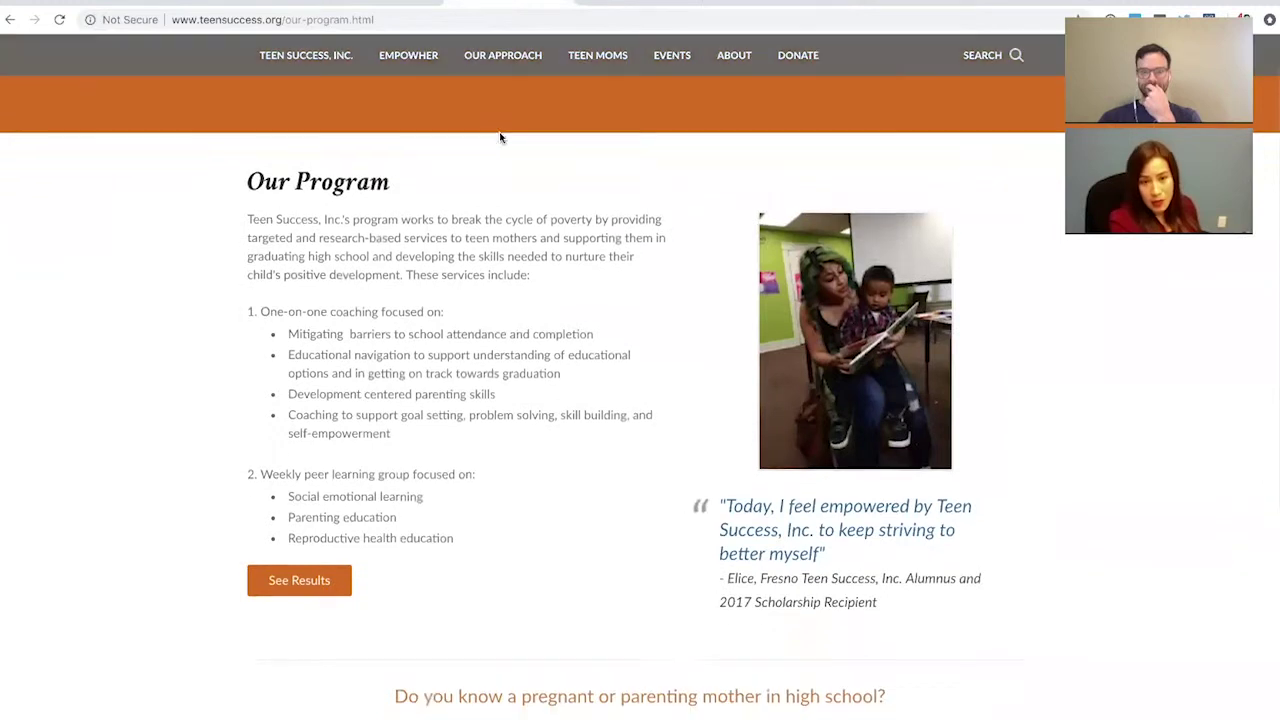
{"action": "scroll", "coordinate": [500, 136], "scroll_direction": "down", "scroll_amount": 2}
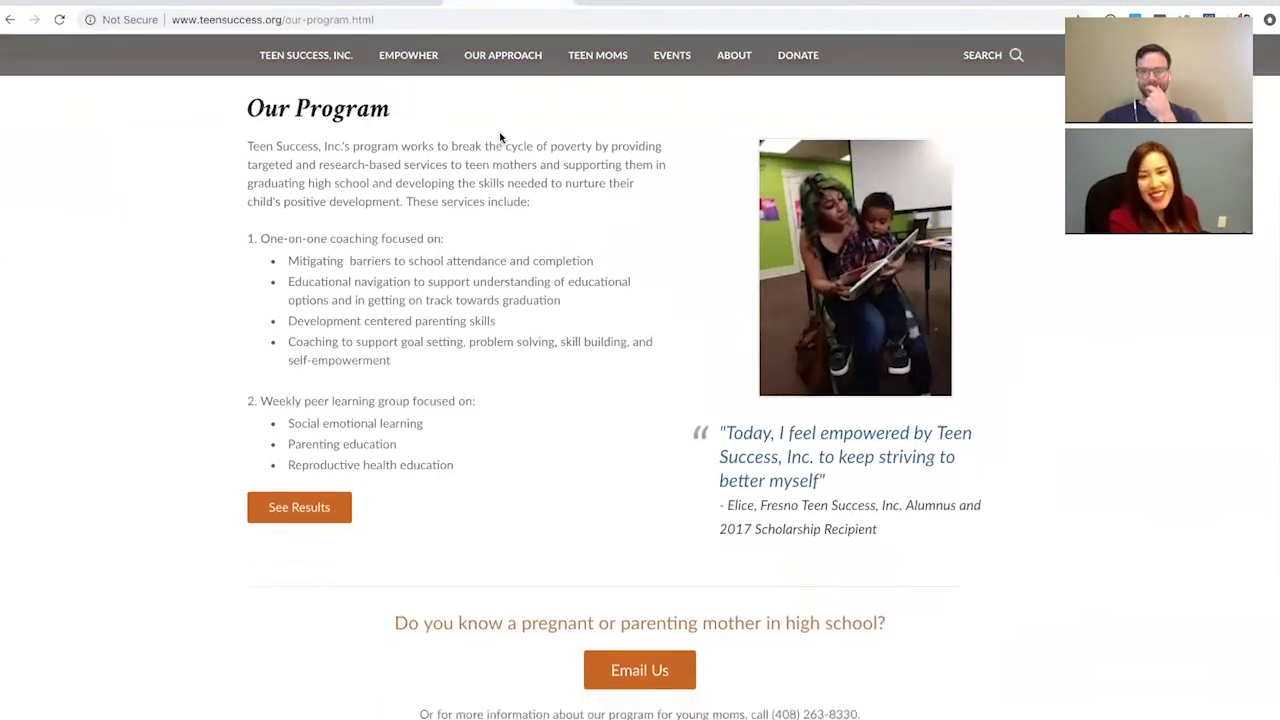
{"action": "scroll", "coordinate": [500, 136], "scroll_direction": "up", "scroll_amount": 3}
Open the site's Scholarship Program page and look through the photos and stories of the 2018 scholarship recipients
{"action": "mouse_move", "coordinate": [500, 58]}
{"action": "mouse_move", "coordinate": [500, 126]}
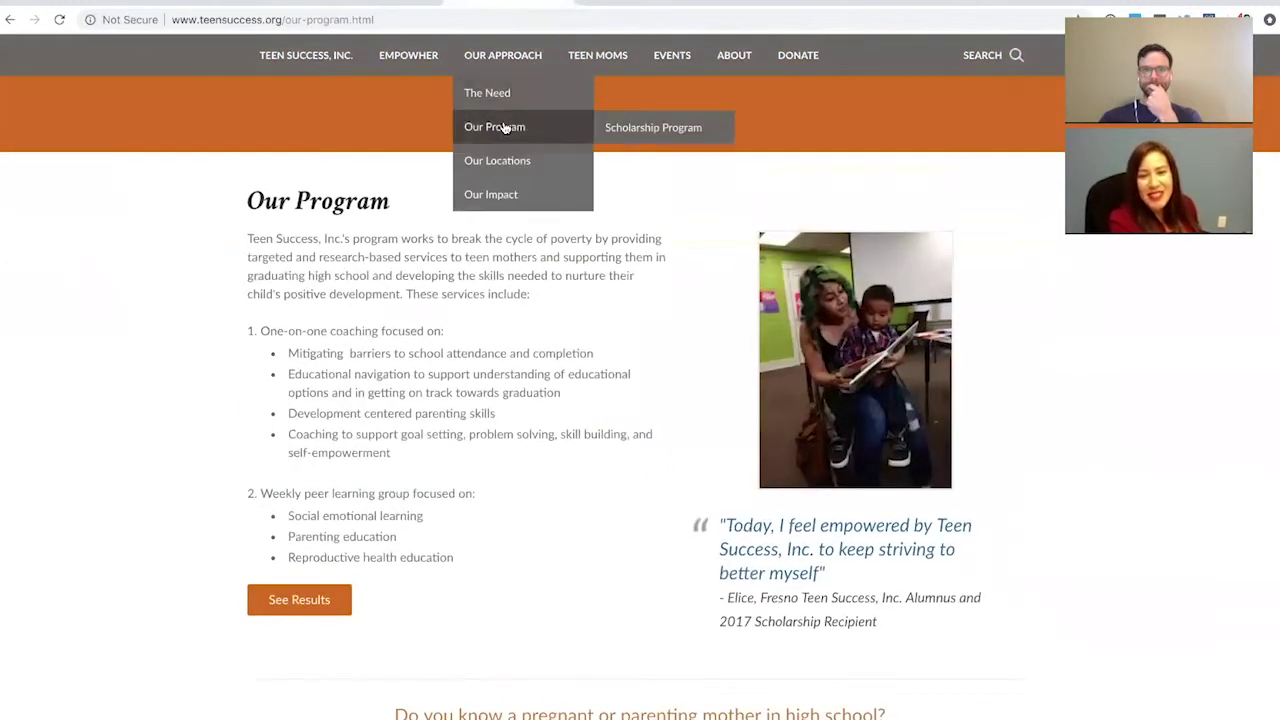
{"action": "left_click", "coordinate": [634, 128]}
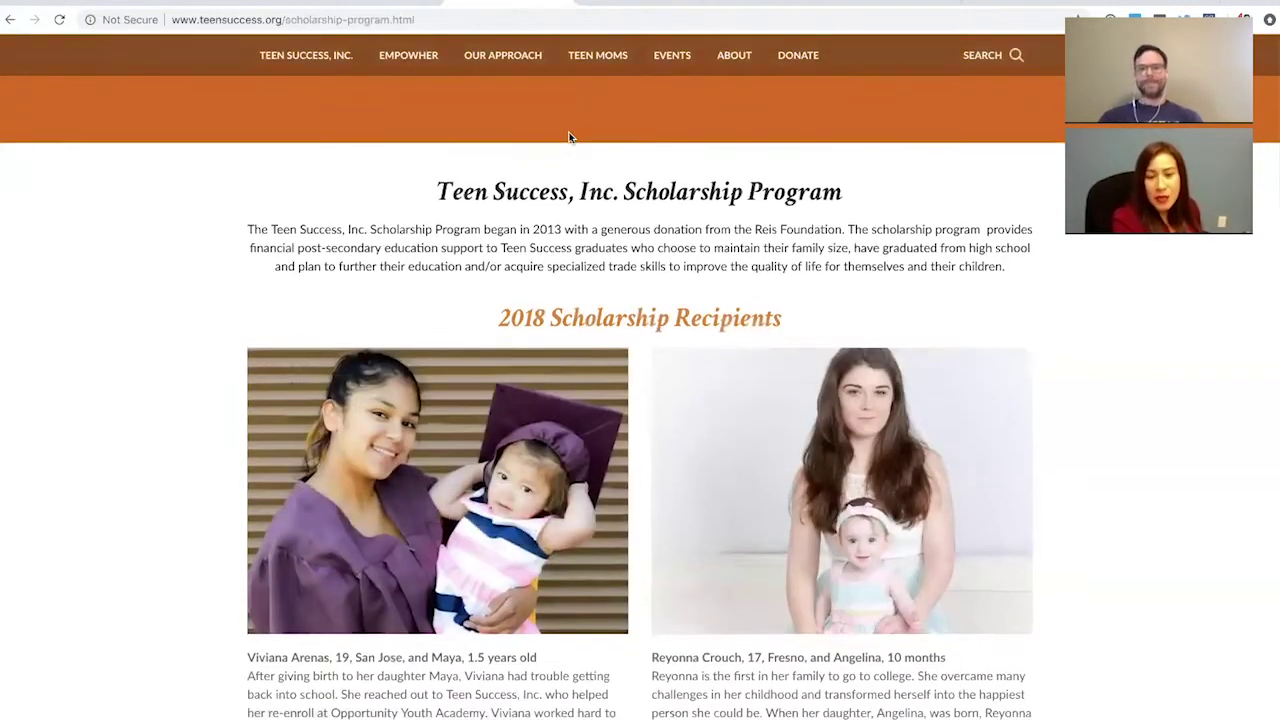
{"action": "scroll", "coordinate": [569, 137], "scroll_direction": "down", "scroll_amount": 2}
{"action": "scroll", "coordinate": [569, 133], "scroll_direction": "down", "scroll_amount": 2}
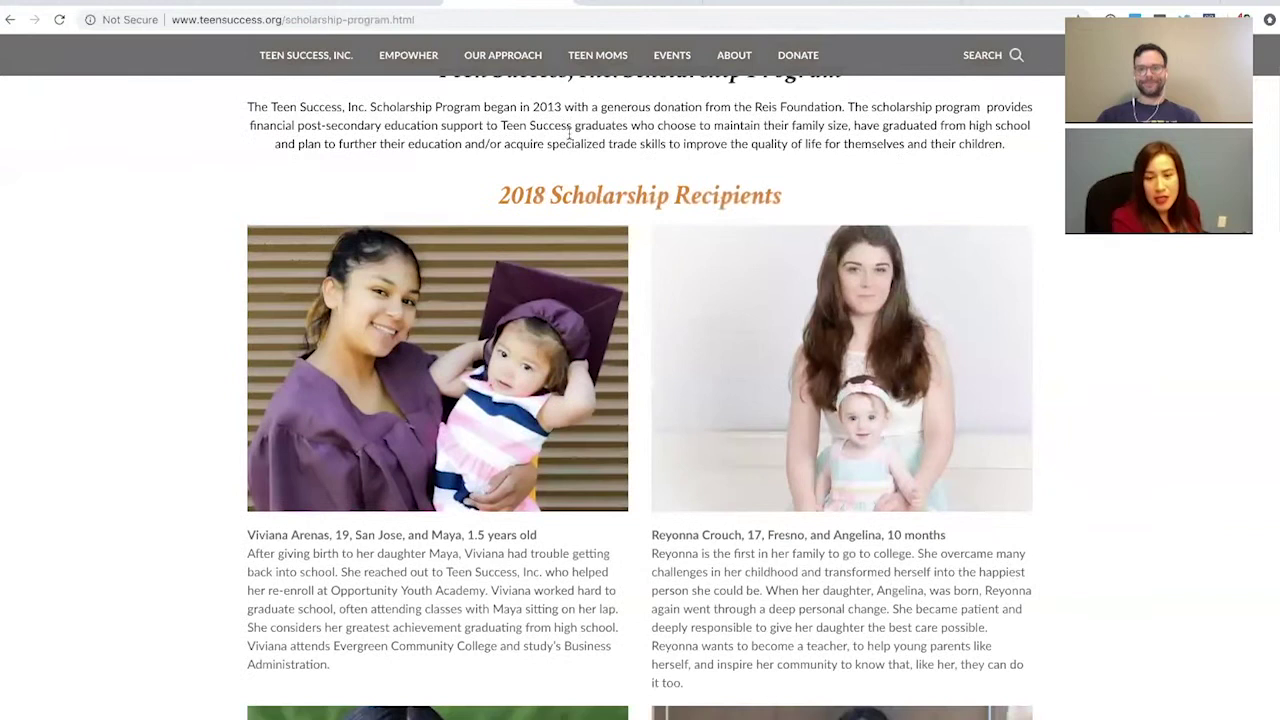
{"action": "scroll", "coordinate": [569, 133], "scroll_direction": "down", "scroll_amount": 2}
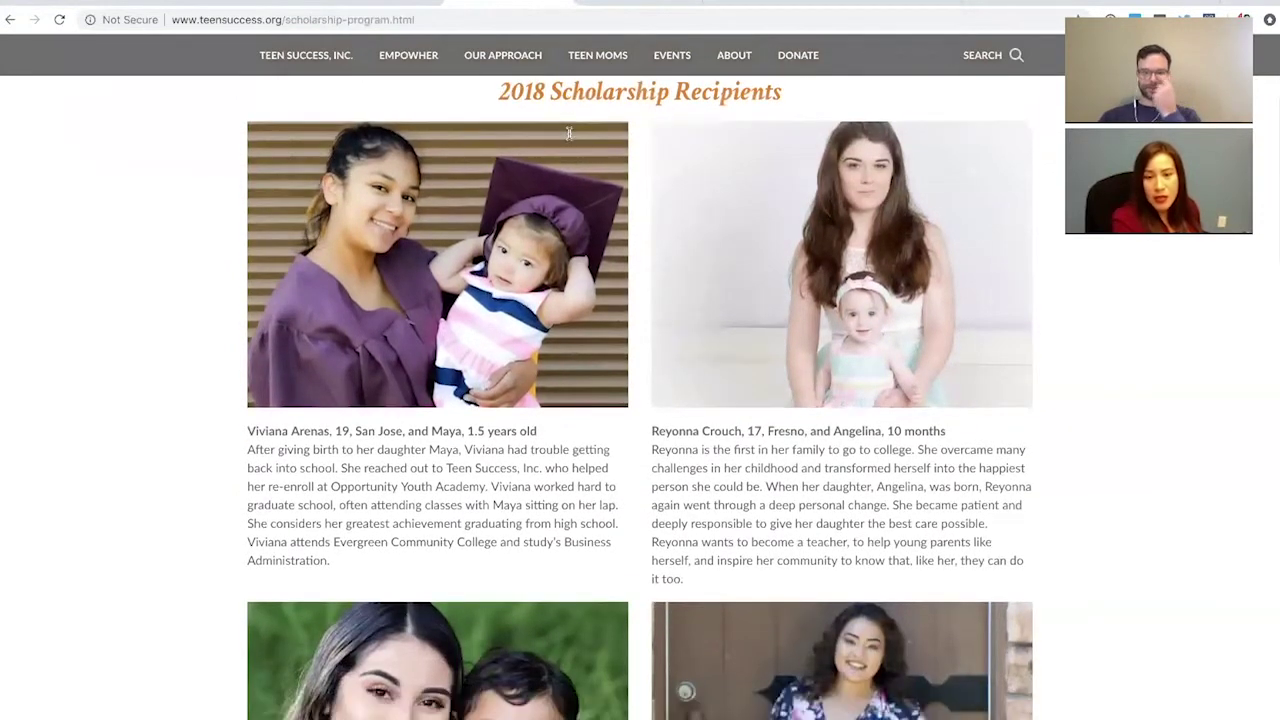
{"action": "scroll", "coordinate": [569, 137], "scroll_direction": "down", "scroll_amount": 3}
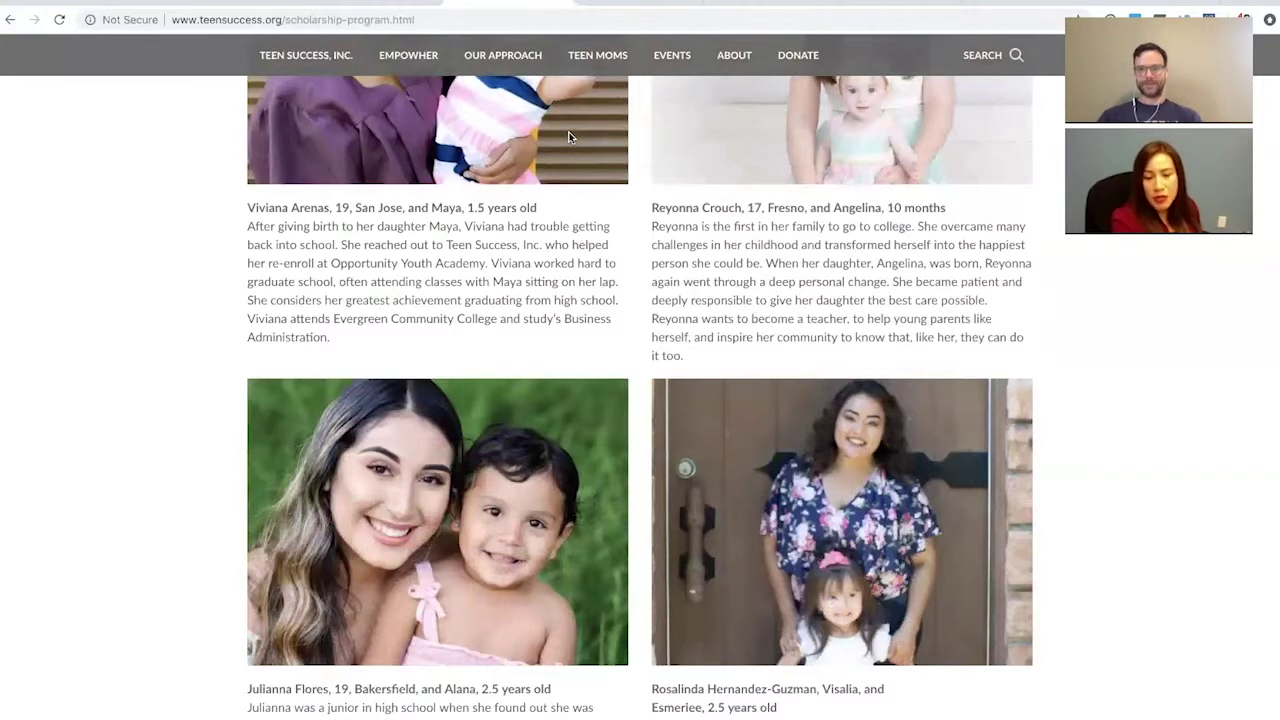
{"action": "scroll", "coordinate": [569, 137], "scroll_direction": "down", "scroll_amount": 10}
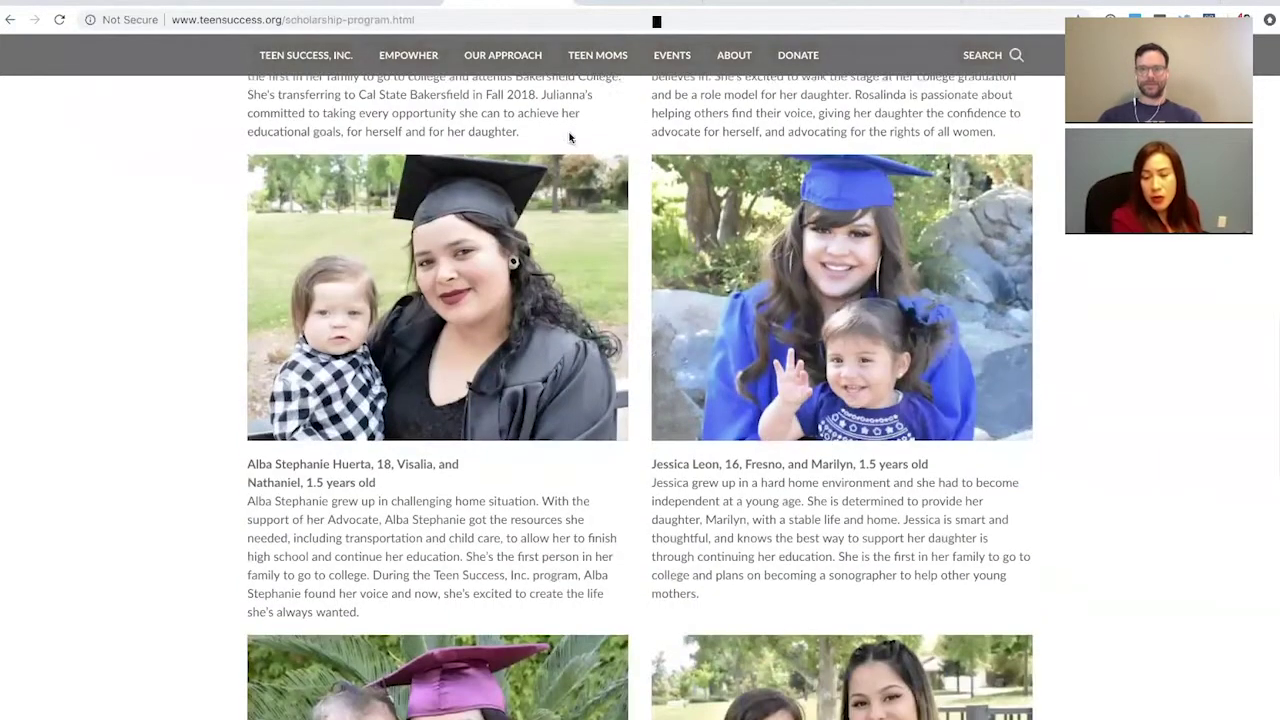
{"action": "scroll", "coordinate": [569, 137], "scroll_direction": "down", "scroll_amount": 4}
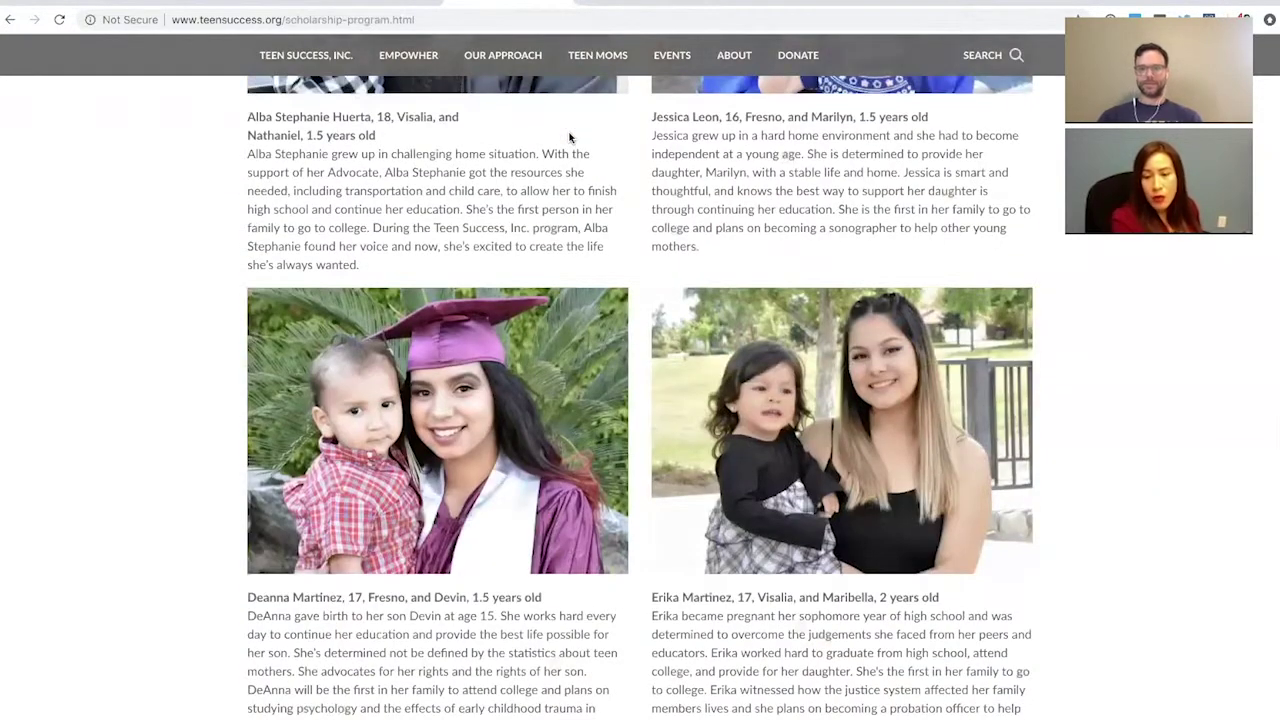
{"action": "scroll", "coordinate": [570, 137], "scroll_direction": "down", "scroll_amount": 5}
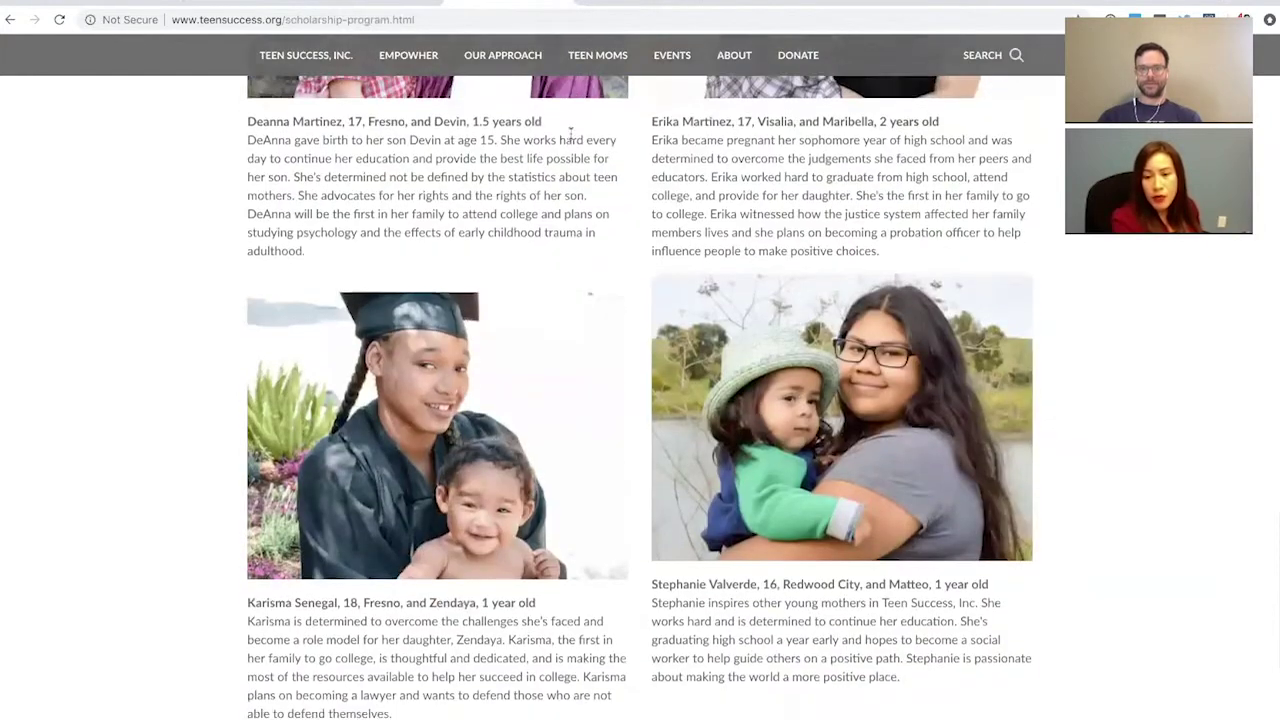
{"action": "scroll", "coordinate": [571, 137], "scroll_direction": "down", "scroll_amount": 3}
{"action": "scroll", "coordinate": [570, 138], "scroll_direction": "up", "scroll_amount": 20}
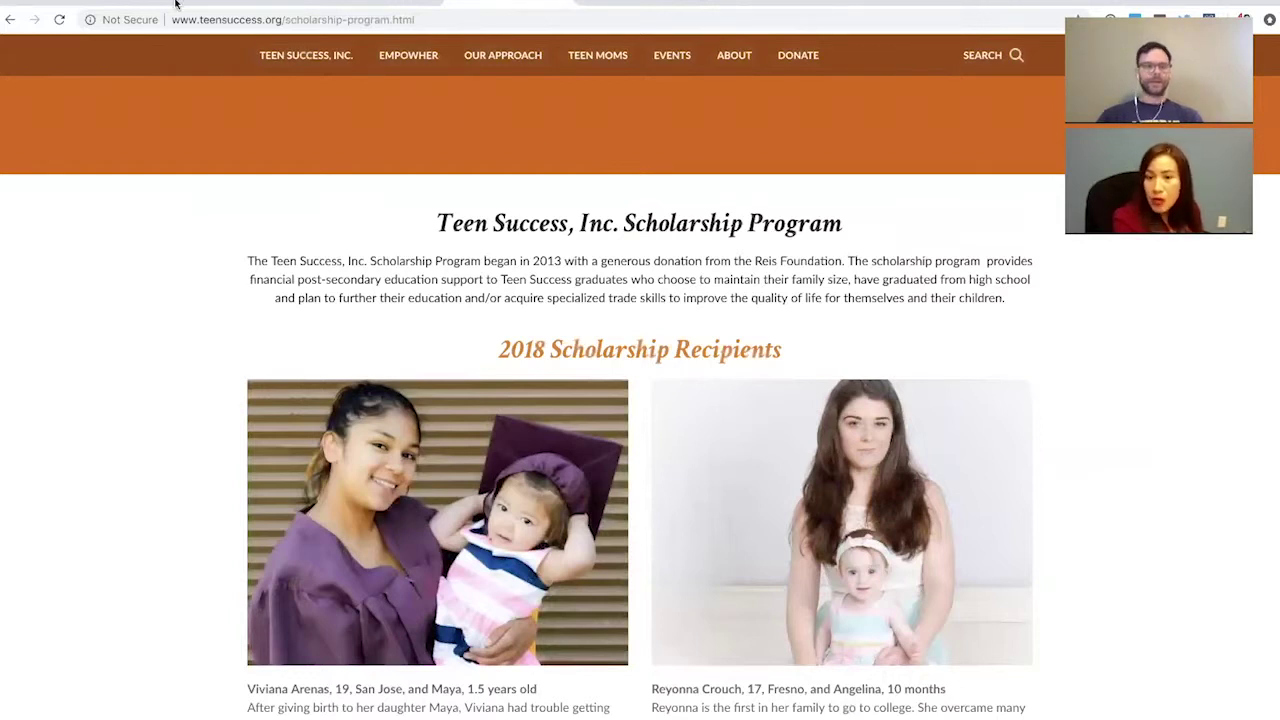
Examine how the Scholarship Program page pairs each recipient's photo with the story beneath it
{"action": "scroll", "coordinate": [476, 221], "scroll_direction": "down", "scroll_amount": 10}
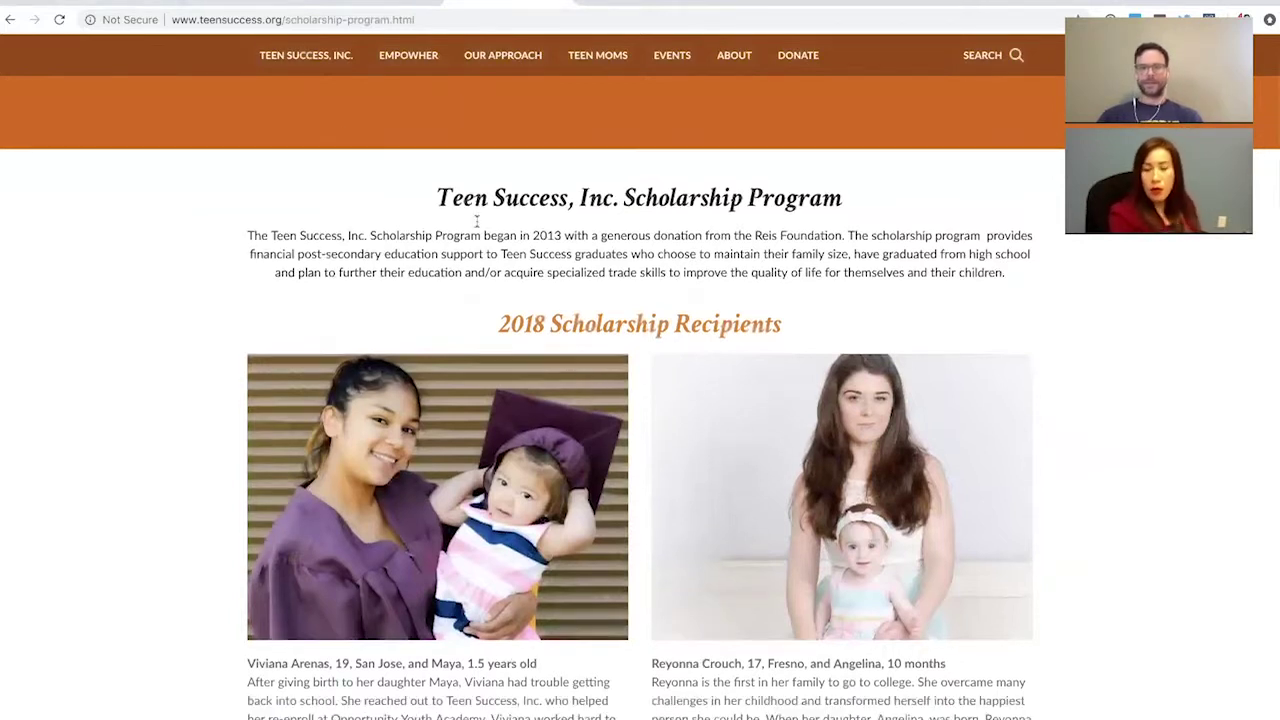
{"action": "scroll", "coordinate": [476, 221], "scroll_direction": "down", "scroll_amount": 5}
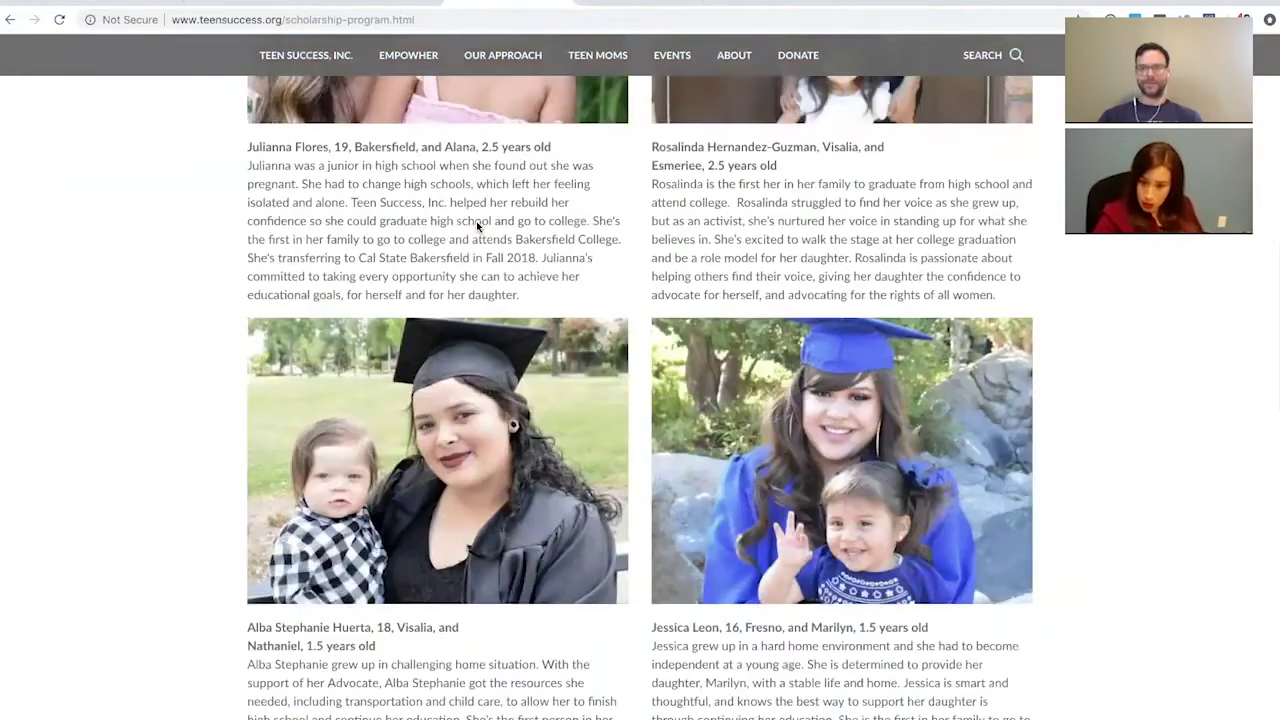
{"action": "scroll", "coordinate": [476, 221], "scroll_direction": "up", "scroll_amount": 15}
{"action": "scroll", "coordinate": [476, 221], "scroll_direction": "down", "scroll_amount": 1}
{"action": "scroll", "coordinate": [480, 226], "scroll_direction": "down", "scroll_amount": 1}
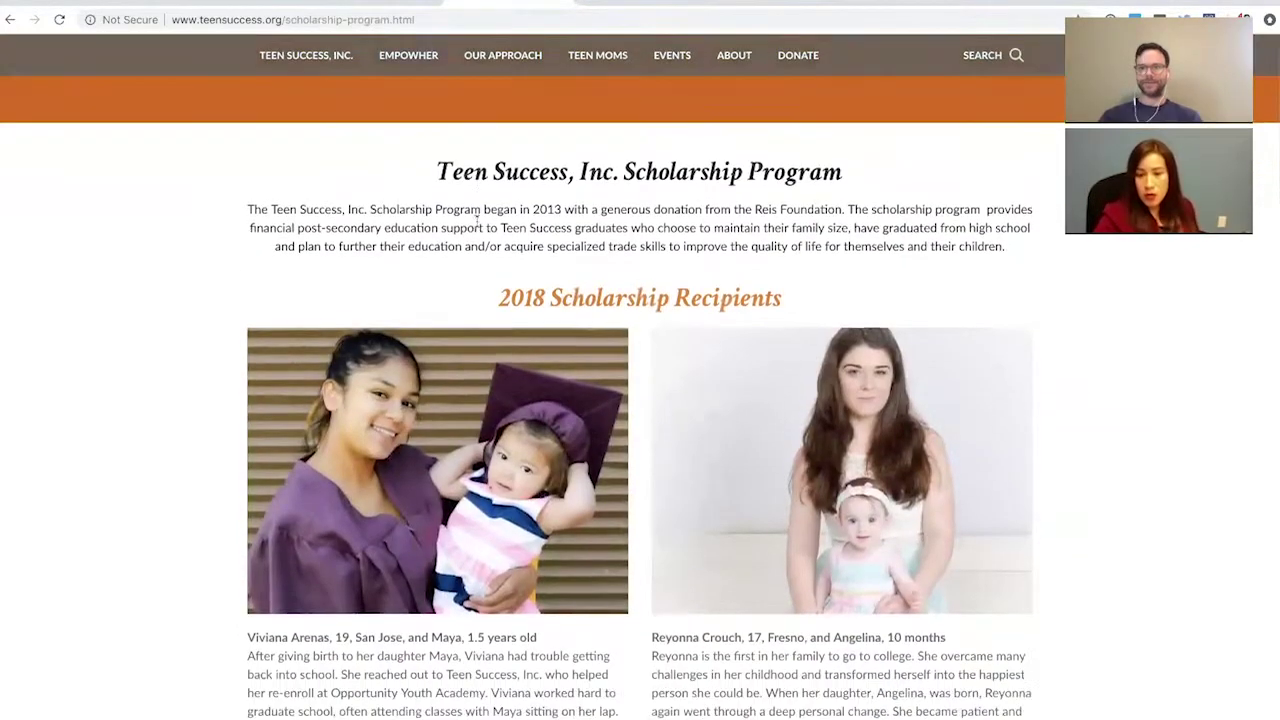
{"action": "scroll", "coordinate": [480, 226], "scroll_direction": "down", "scroll_amount": 3}
{"action": "scroll", "coordinate": [307, 145], "scroll_direction": "up", "scroll_amount": 4}
{"action": "scroll", "coordinate": [307, 145], "scroll_direction": "down", "scroll_amount": 1}
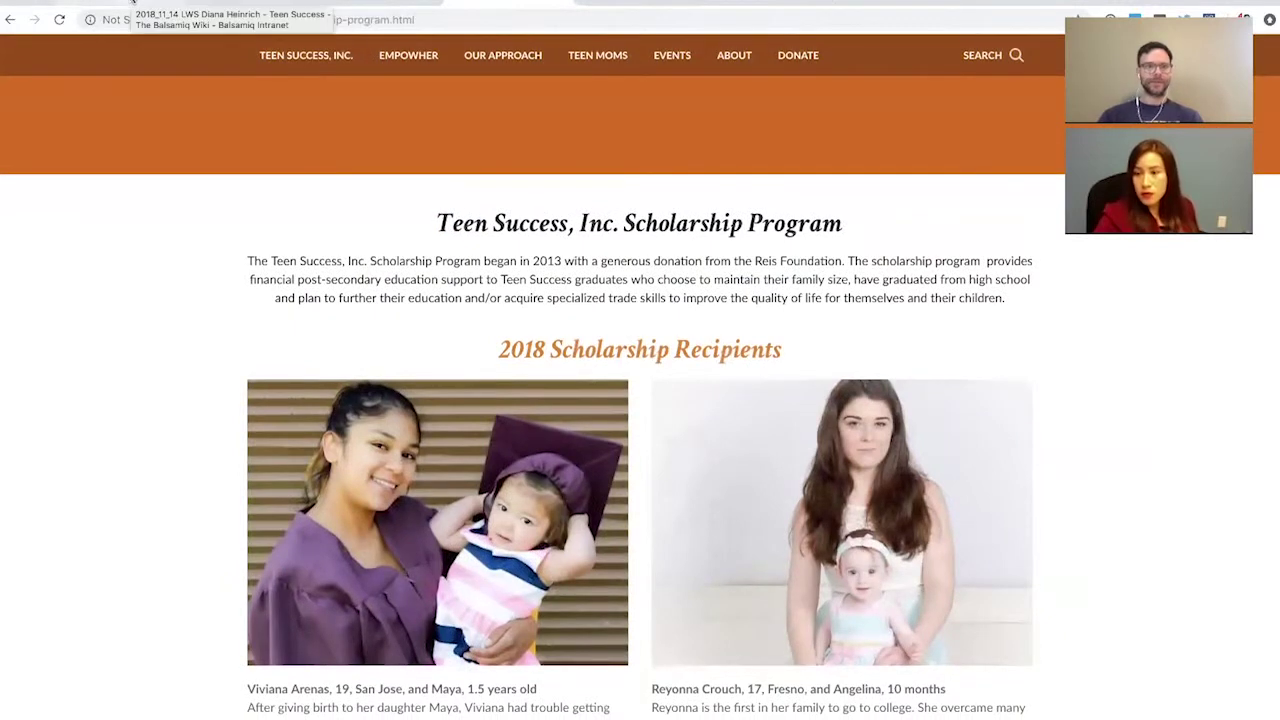
Open the OurImpact.png wireframe on the wiki and review how its stats, photos and quotes are arranged
{"action": "left_click", "coordinate": [131, 2]}
{"action": "left_click", "coordinate": [302, 290]}
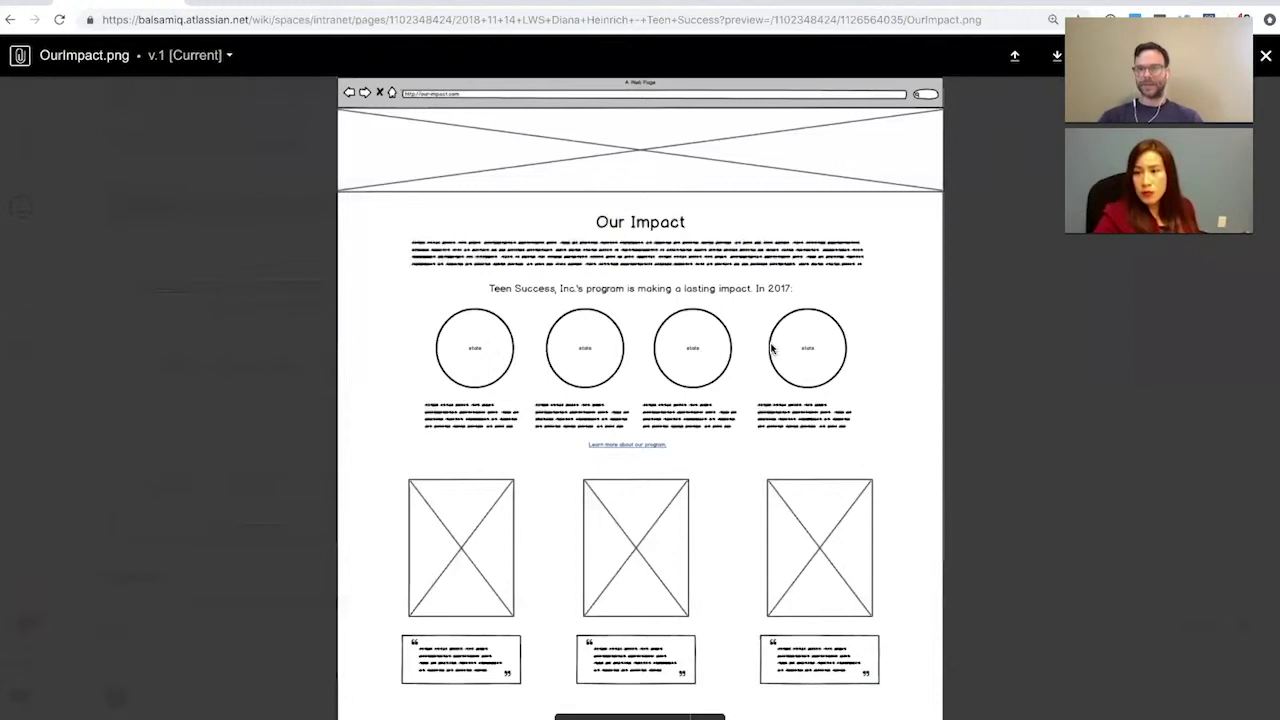
{"action": "left_click", "coordinate": [265, 377]}
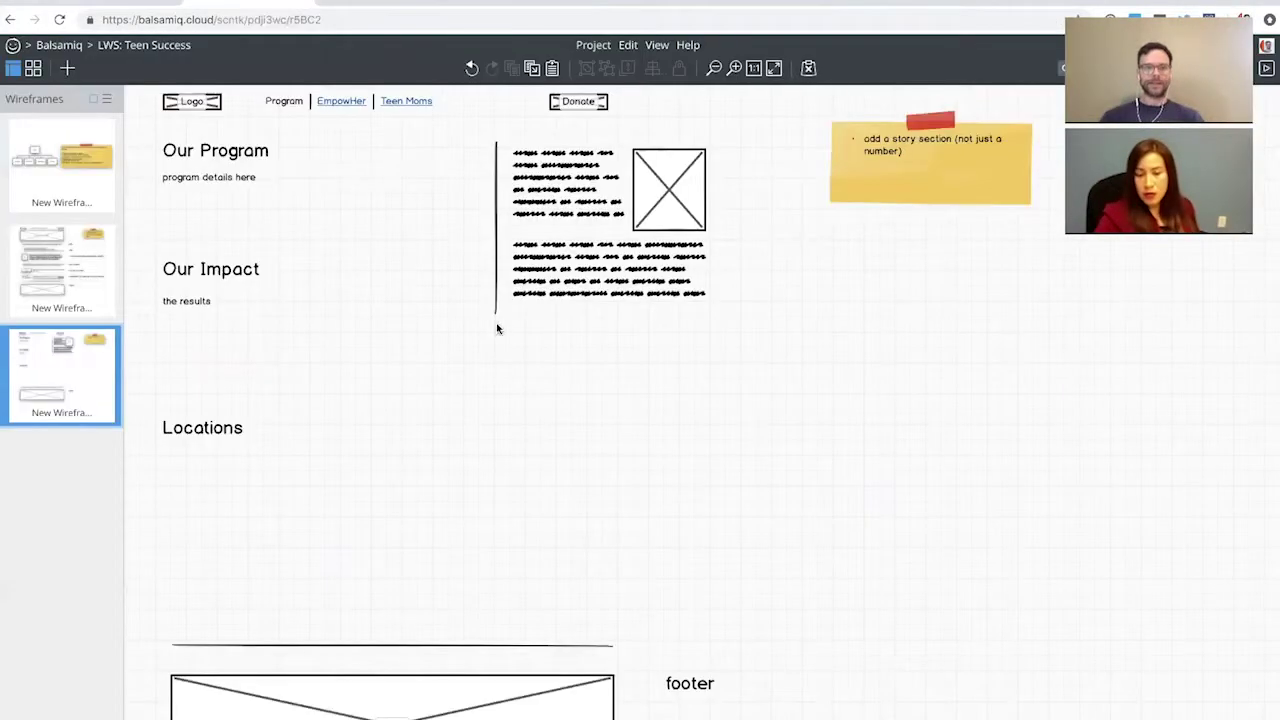
Switch to the Balsamiq wireframe and move the Locations heading, divider line and footer down to make room under Our Impact
{"action": "scroll", "coordinate": [497, 328], "scroll_direction": "down", "scroll_amount": 1}
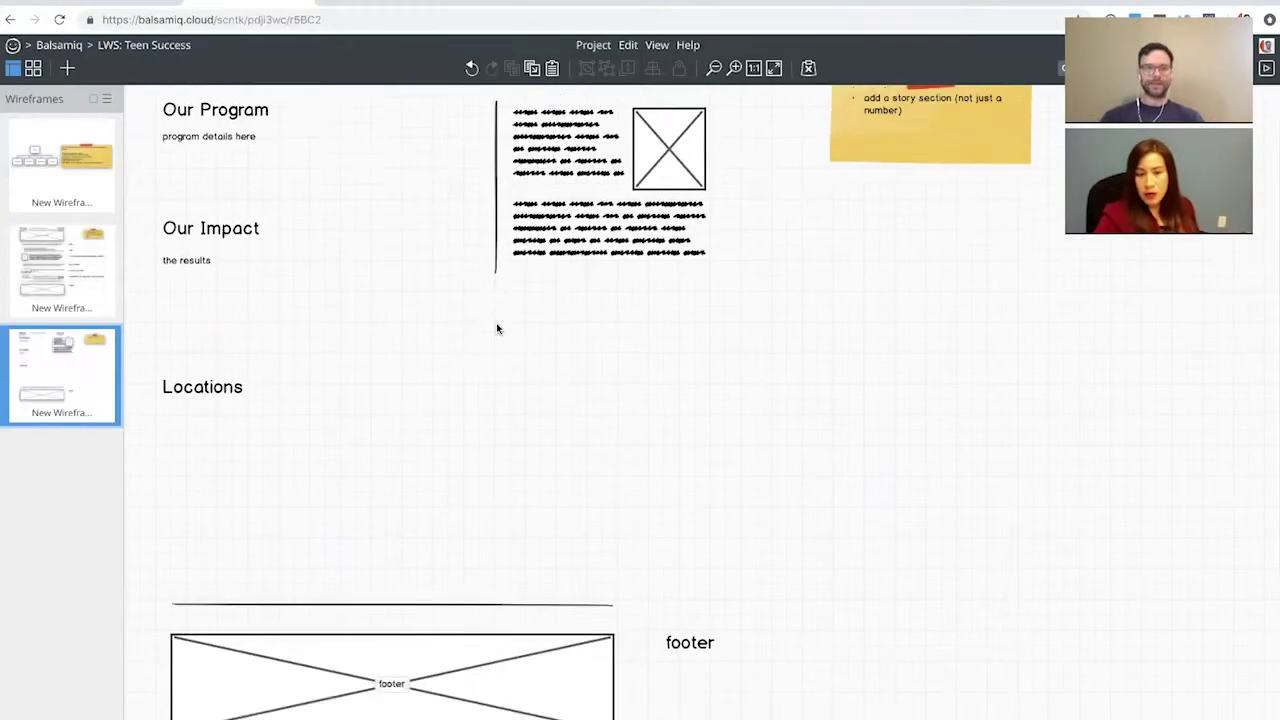
{"action": "left_click_drag", "start_coordinate": [147, 355], "coordinate": [746, 719]}
{"action": "left_click_drag", "start_coordinate": [400, 650], "coordinate": [400, 719]}
{"action": "left_click", "coordinate": [829, 497]}
{"action": "scroll", "coordinate": [829, 497], "scroll_direction": "up", "scroll_amount": 1}
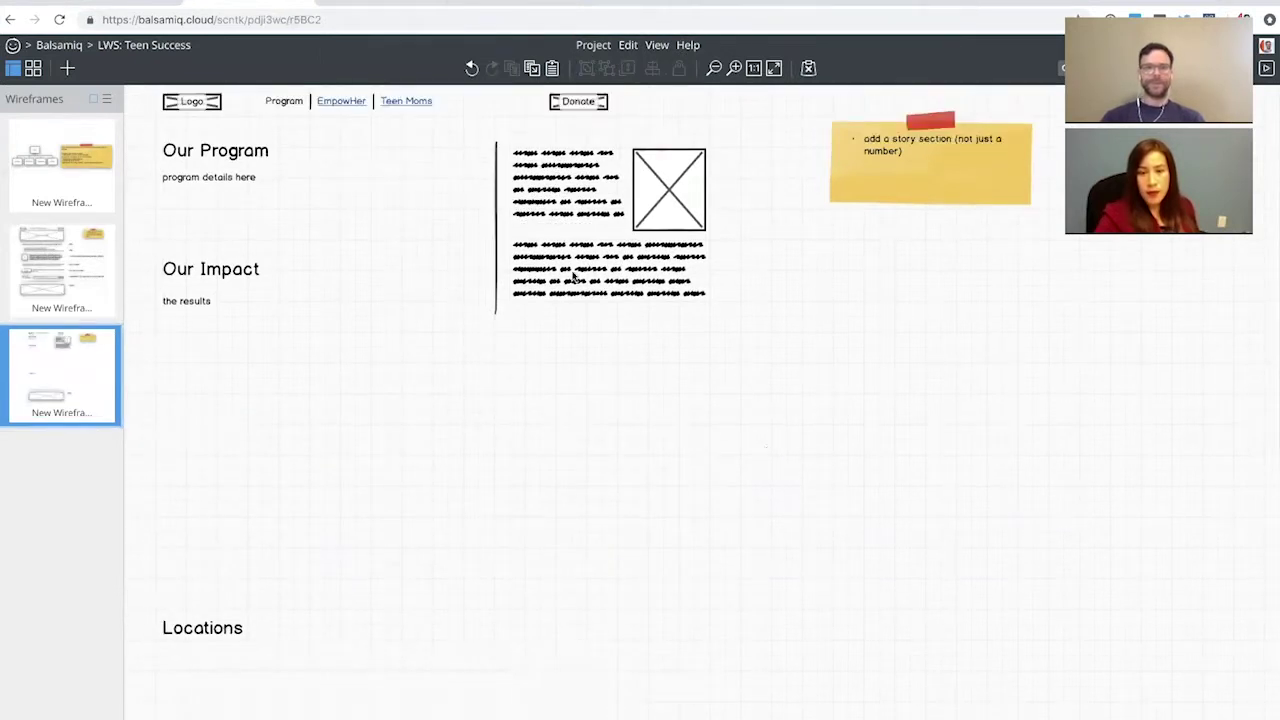
Move the story block out to the right of the page content and delete its vertical line
{"action": "left_click_drag", "start_coordinate": [472, 131], "coordinate": [745, 335]}
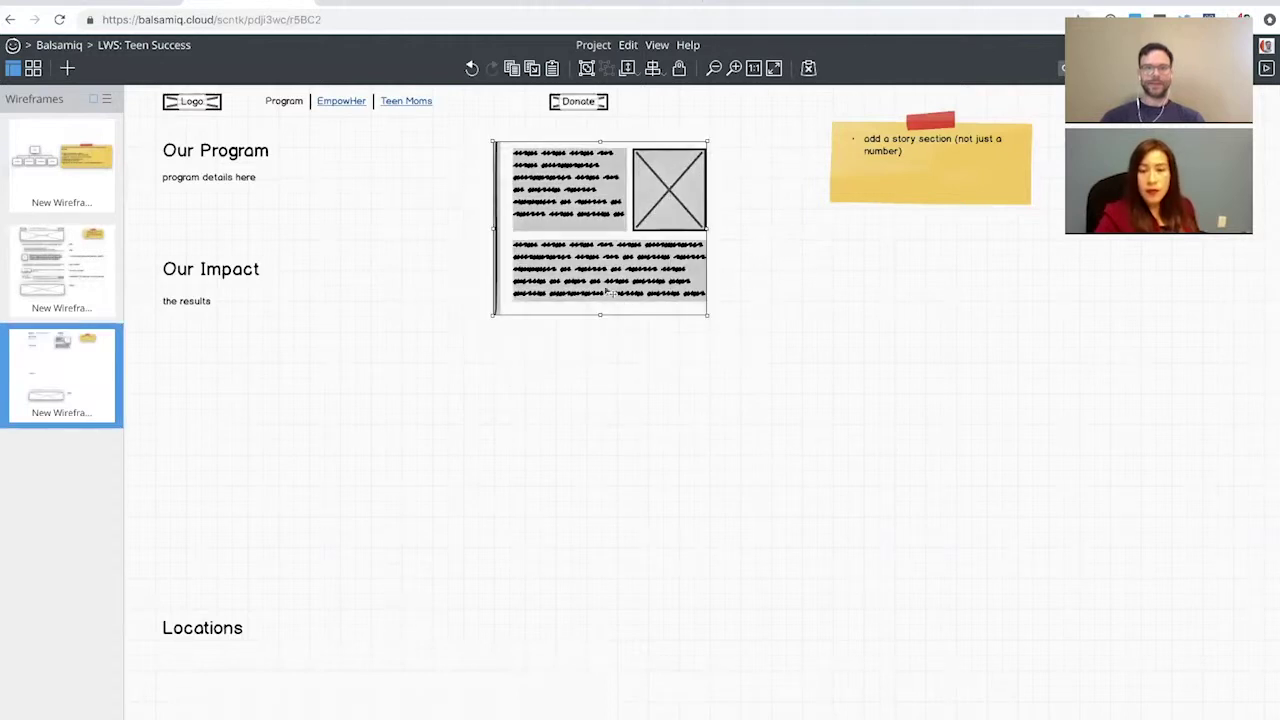
{"action": "left_click_drag", "start_coordinate": [690, 300], "coordinate": [943, 403]}
{"action": "left_click", "coordinate": [834, 514]}
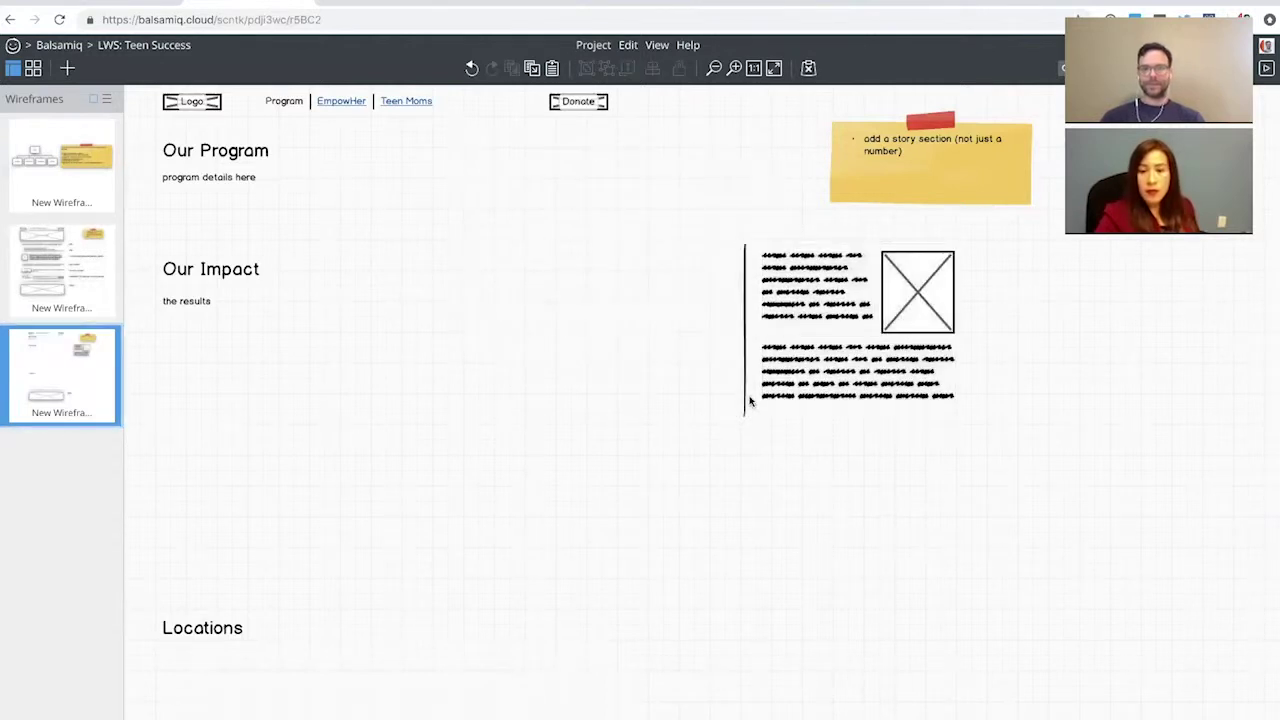
{"action": "left_click", "coordinate": [745, 404]}
{"action": "key", "text": "Delete"}
Place the grouped story text and photo below Our Impact and put a duplicate beside it
{"action": "left_click_drag", "start_coordinate": [988, 426], "coordinate": [1008, 446]}
{"action": "left_click_drag", "start_coordinate": [836, 342], "coordinate": [603, 459]}
{"action": "key", "text": "ctrl+d"}
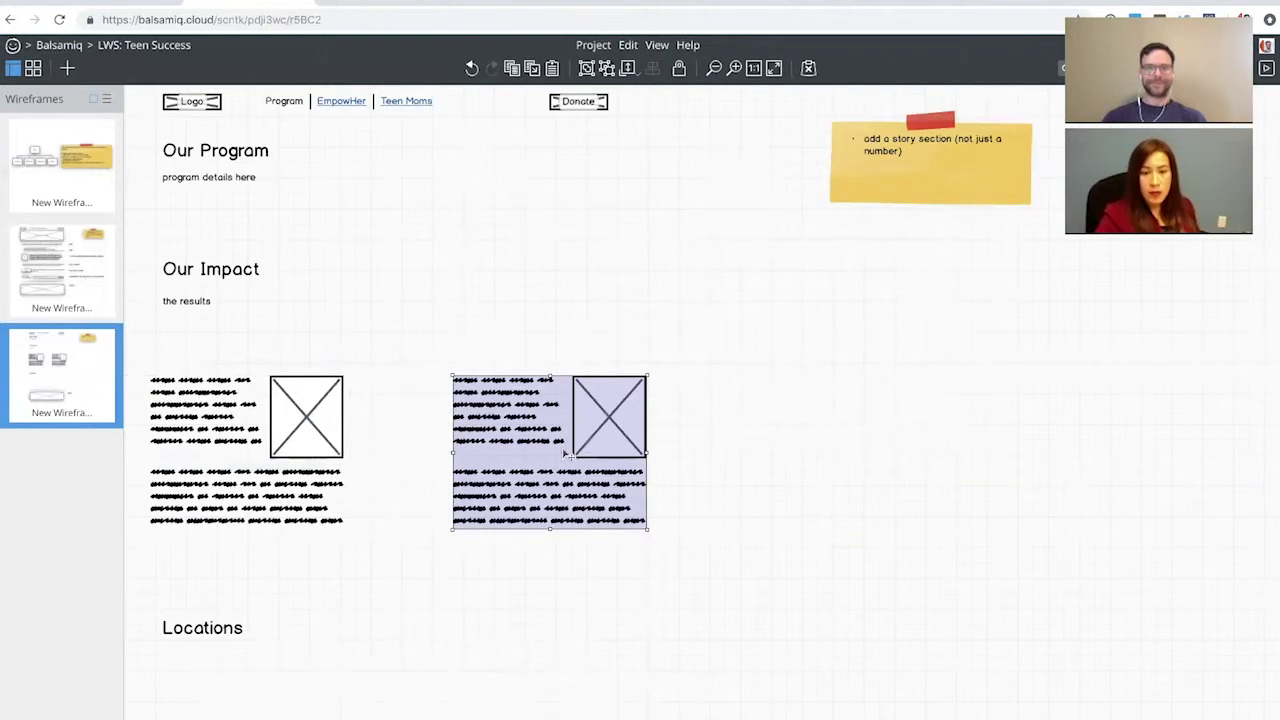
{"action": "scroll", "coordinate": [566, 455], "scroll_direction": "down", "scroll_amount": 1}
{"action": "scroll", "coordinate": [565, 455], "scroll_direction": "down", "scroll_amount": 2}
{"action": "left_click_drag", "start_coordinate": [524, 398], "coordinate": [487, 398]}
{"action": "left_click", "coordinate": [392, 487]}
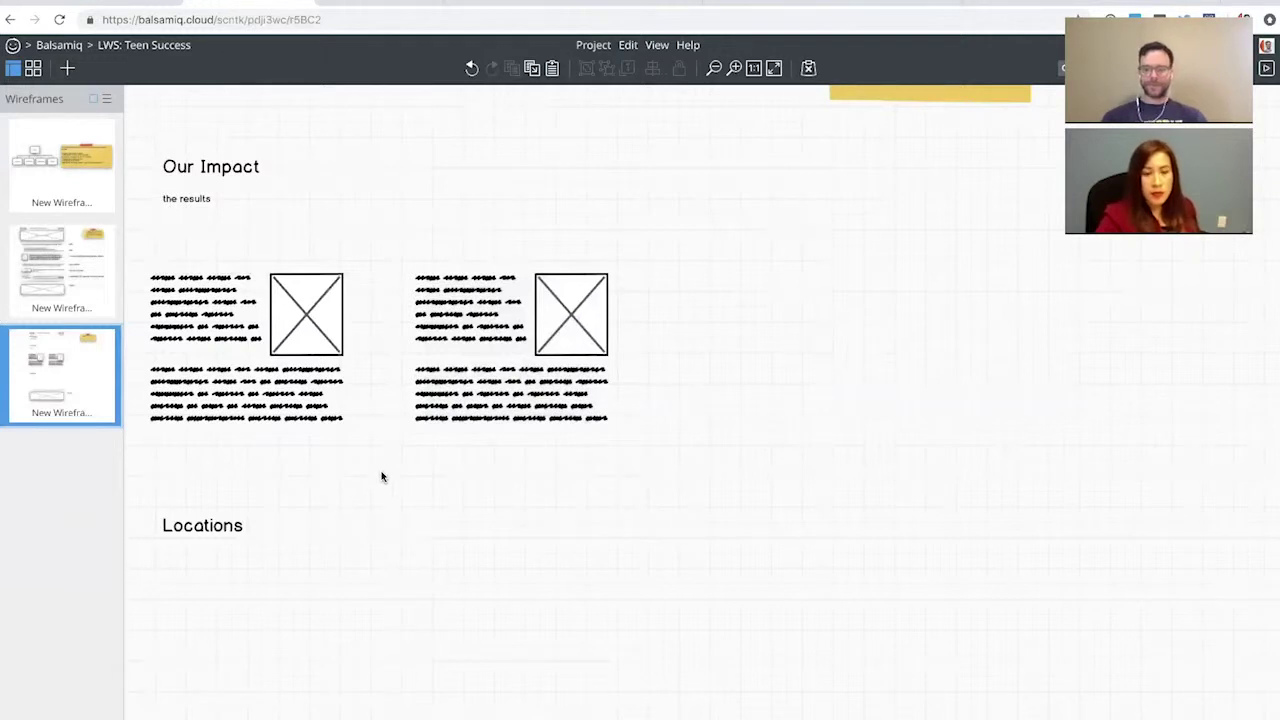
Add a link reading "see all our scholarship recipients" and place it beneath the left story block
{"action": "type", "text": "link"}
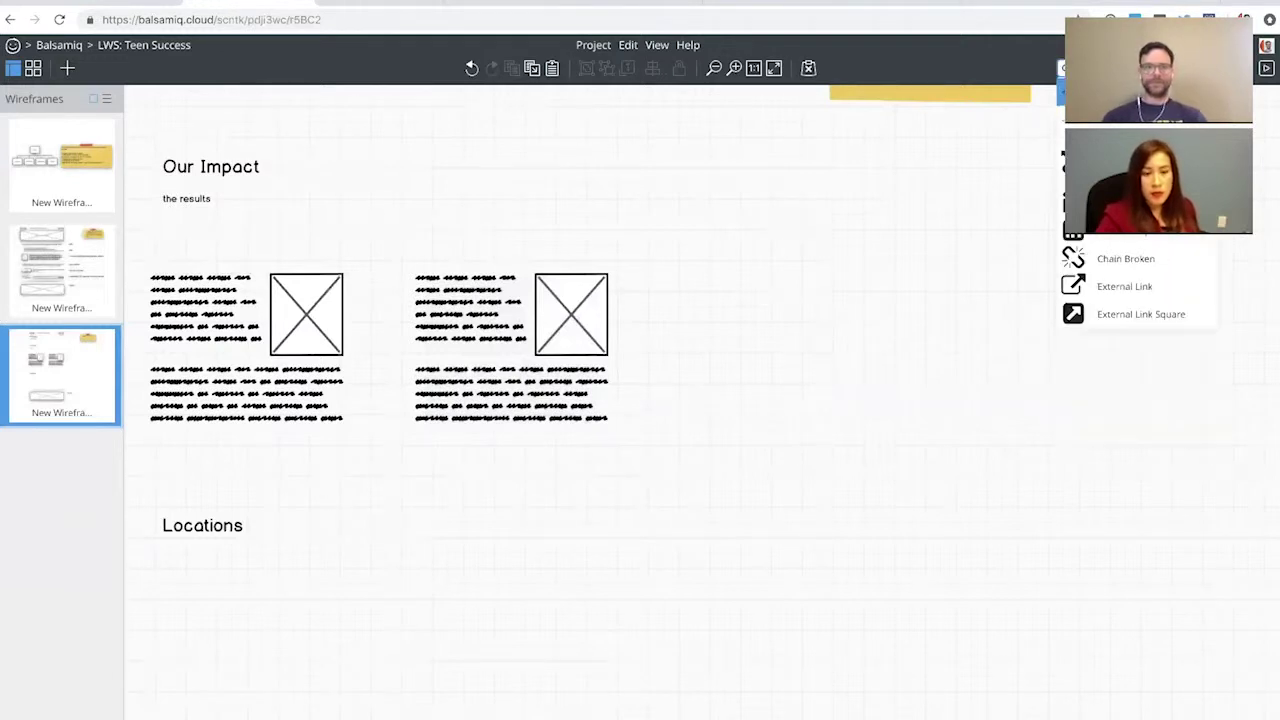
{"action": "key", "text": "Return"}
{"action": "key", "text": "Return"}
{"action": "type", "text": "see all our scholarship recipie"}
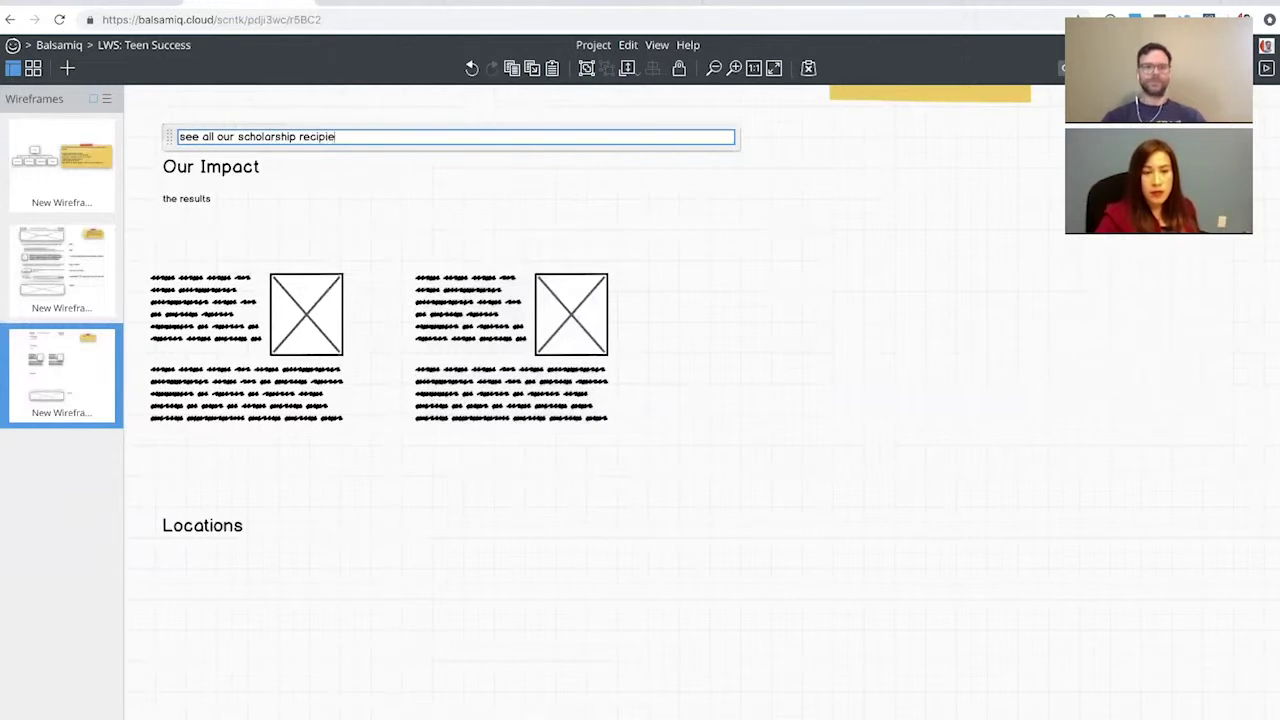
{"action": "key", "text": "Return"}
{"action": "left_click_drag", "start_coordinate": [260, 134], "coordinate": [253, 452]}
Switch to the current site, open its Our Program page and review the services list and testimonial
{"action": "key", "text": "ctrl+Tab"}
{"action": "key", "text": "ctrl+Tab"}
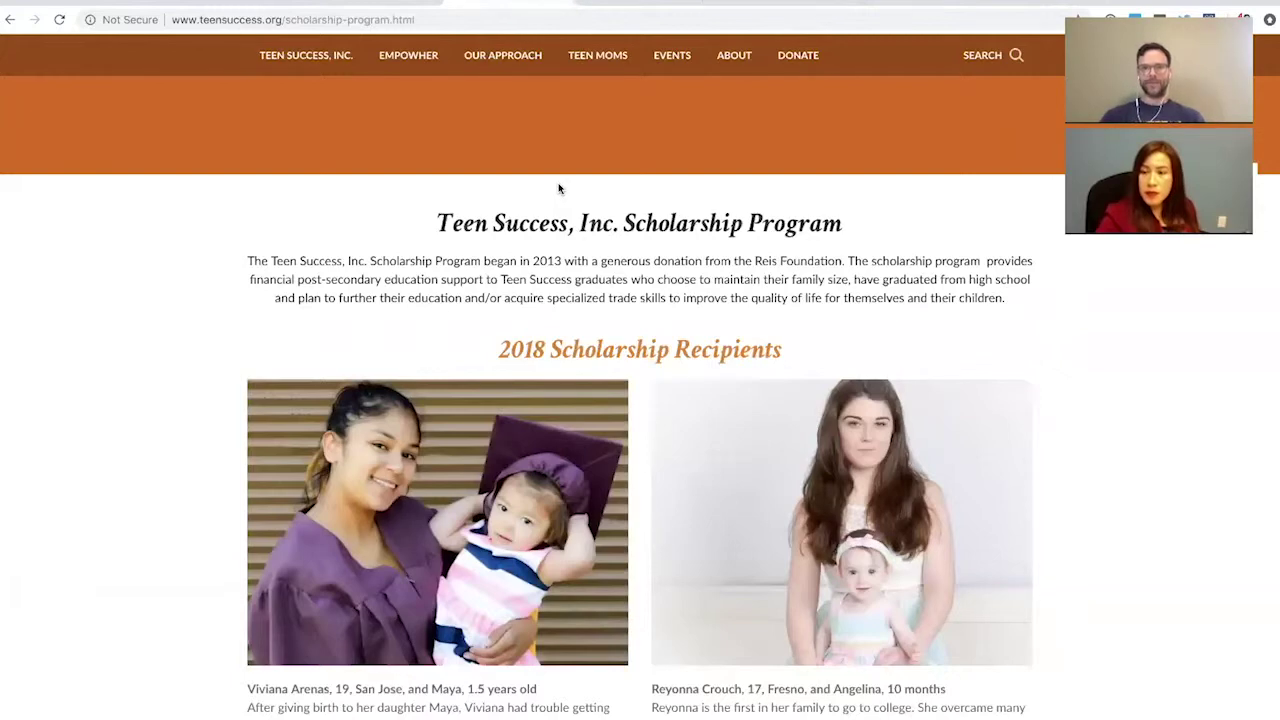
{"action": "scroll", "coordinate": [558, 188], "scroll_direction": "down", "scroll_amount": 8}
{"action": "scroll", "coordinate": [558, 188], "scroll_direction": "up", "scroll_amount": 9}
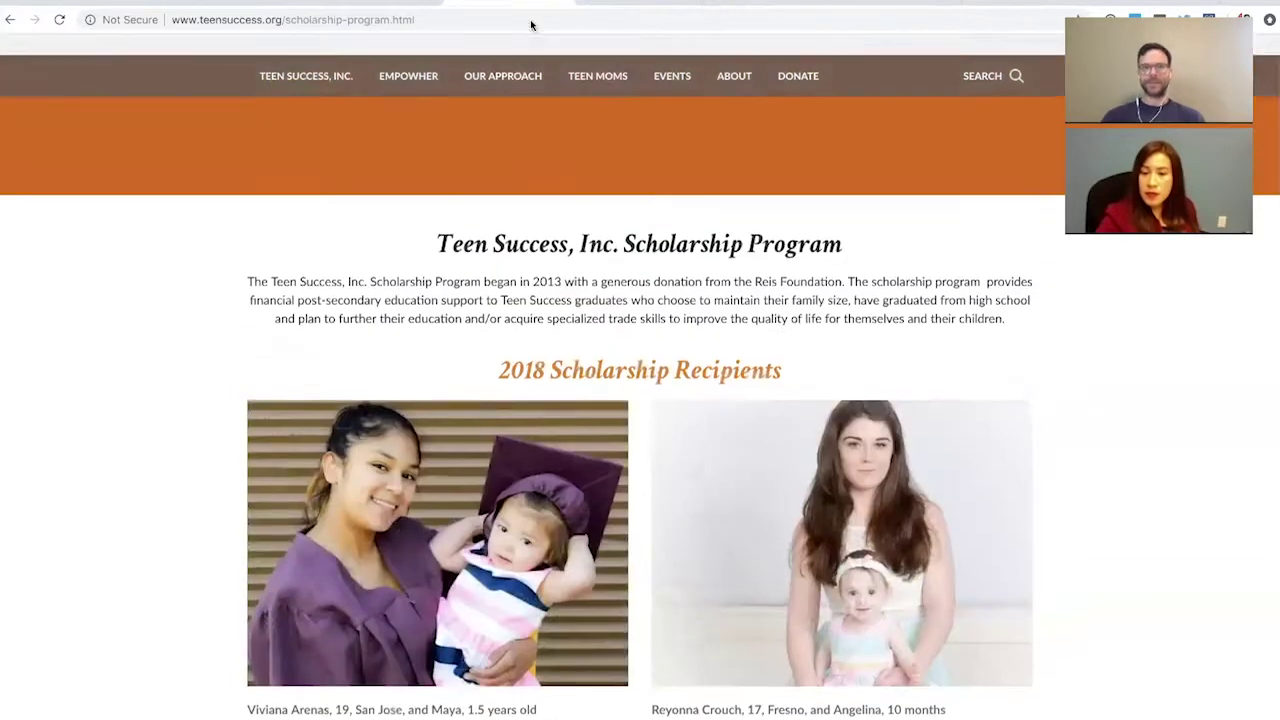
{"action": "mouse_move", "coordinate": [510, 55]}
{"action": "left_click", "coordinate": [506, 128]}
{"action": "scroll", "coordinate": [530, 178], "scroll_direction": "down", "scroll_amount": 3}
{"action": "scroll", "coordinate": [530, 175], "scroll_direction": "up", "scroll_amount": 1}
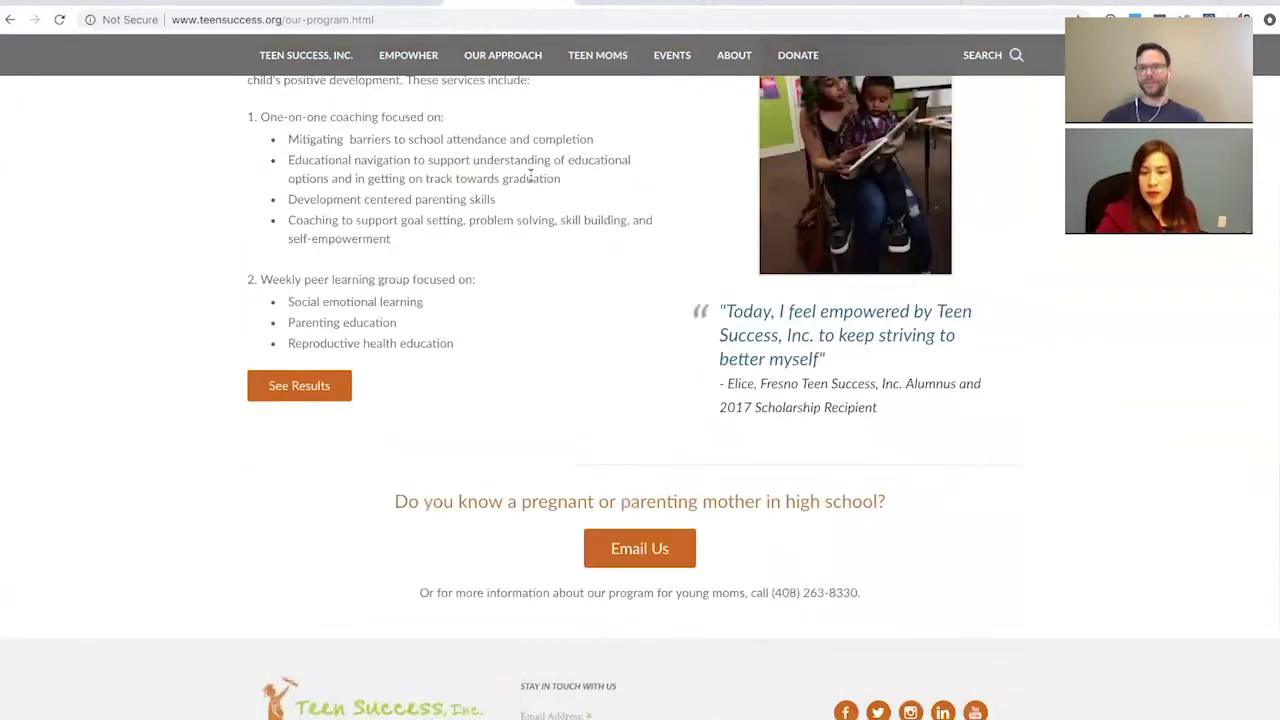
{"action": "scroll", "coordinate": [530, 175], "scroll_direction": "up", "scroll_amount": 2}
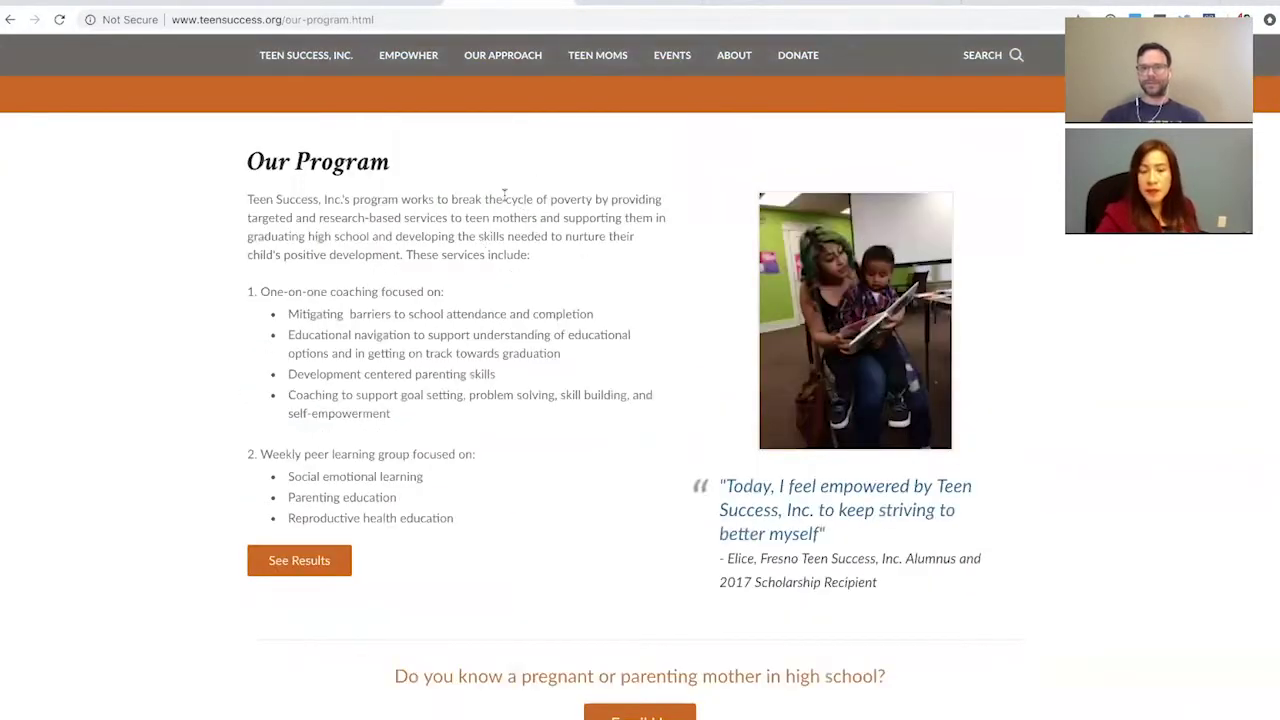
Return to the site's Scholarship Program page and look through all the recipients' stories
{"action": "left_click", "coordinate": [501, 102]}
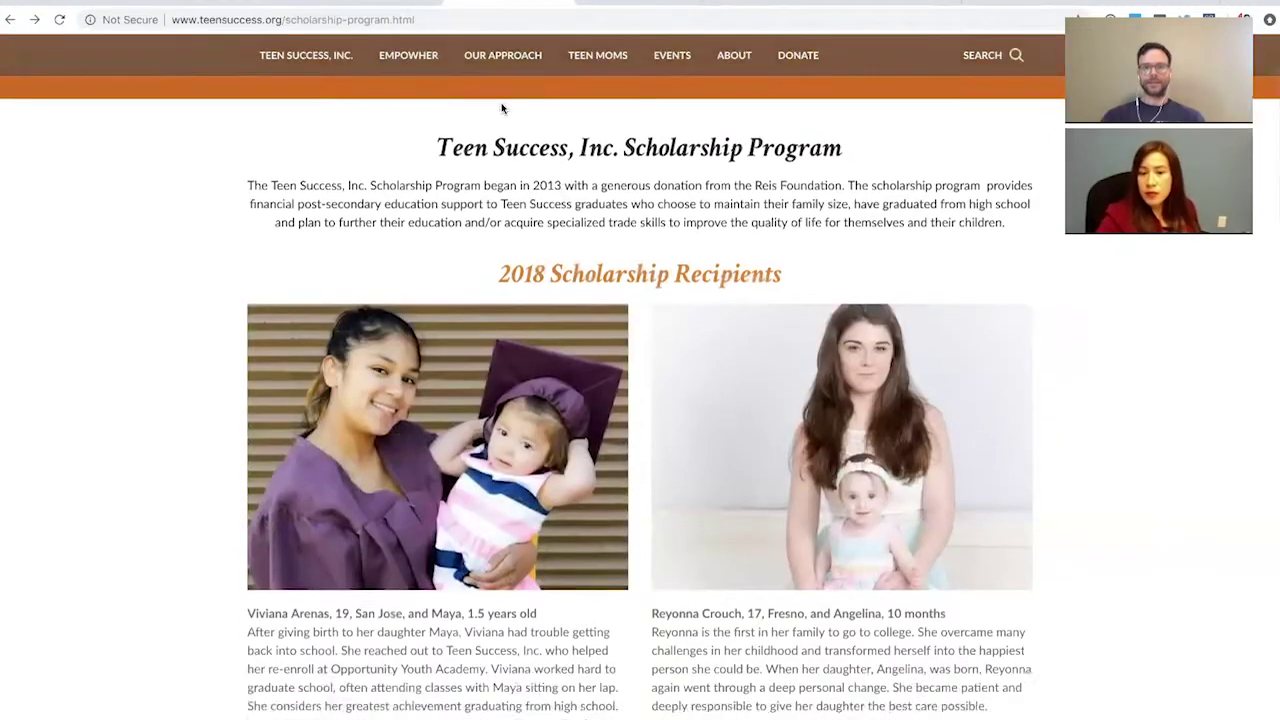
{"action": "scroll", "coordinate": [501, 102], "scroll_direction": "down", "scroll_amount": 5}
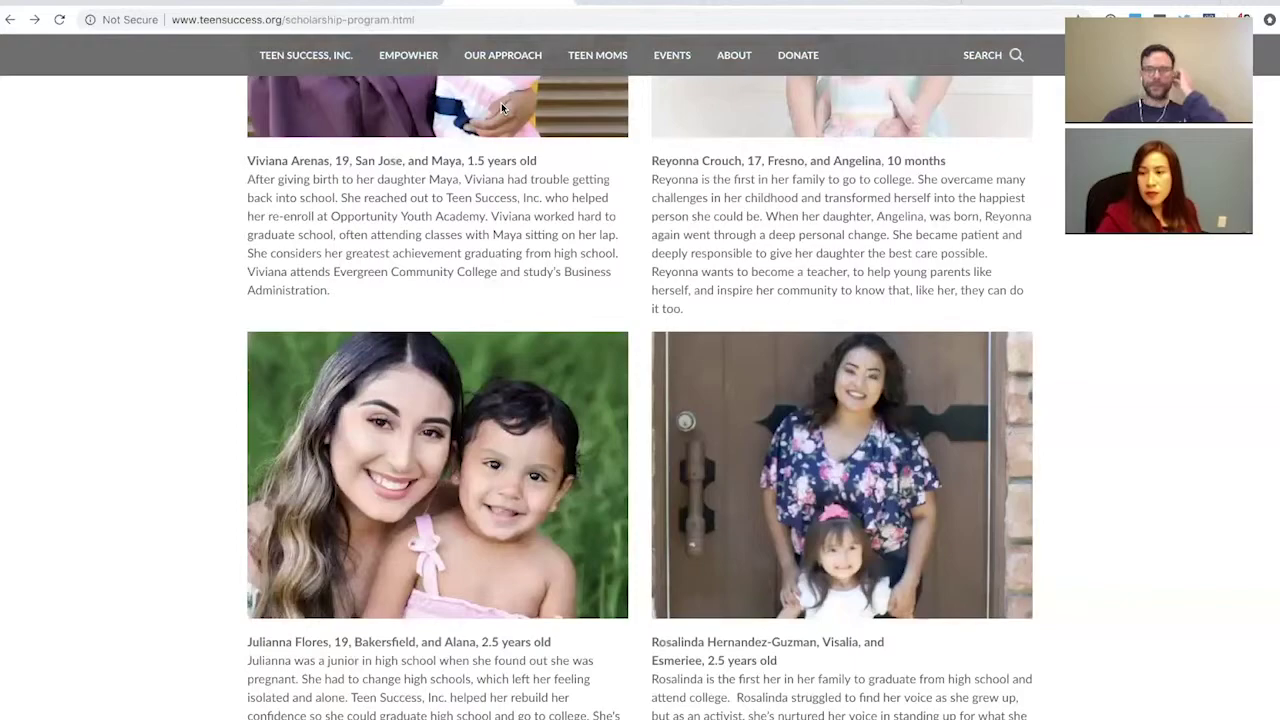
{"action": "scroll", "coordinate": [501, 104], "scroll_direction": "down", "scroll_amount": 15}
{"action": "scroll", "coordinate": [501, 108], "scroll_direction": "up", "scroll_amount": 20}
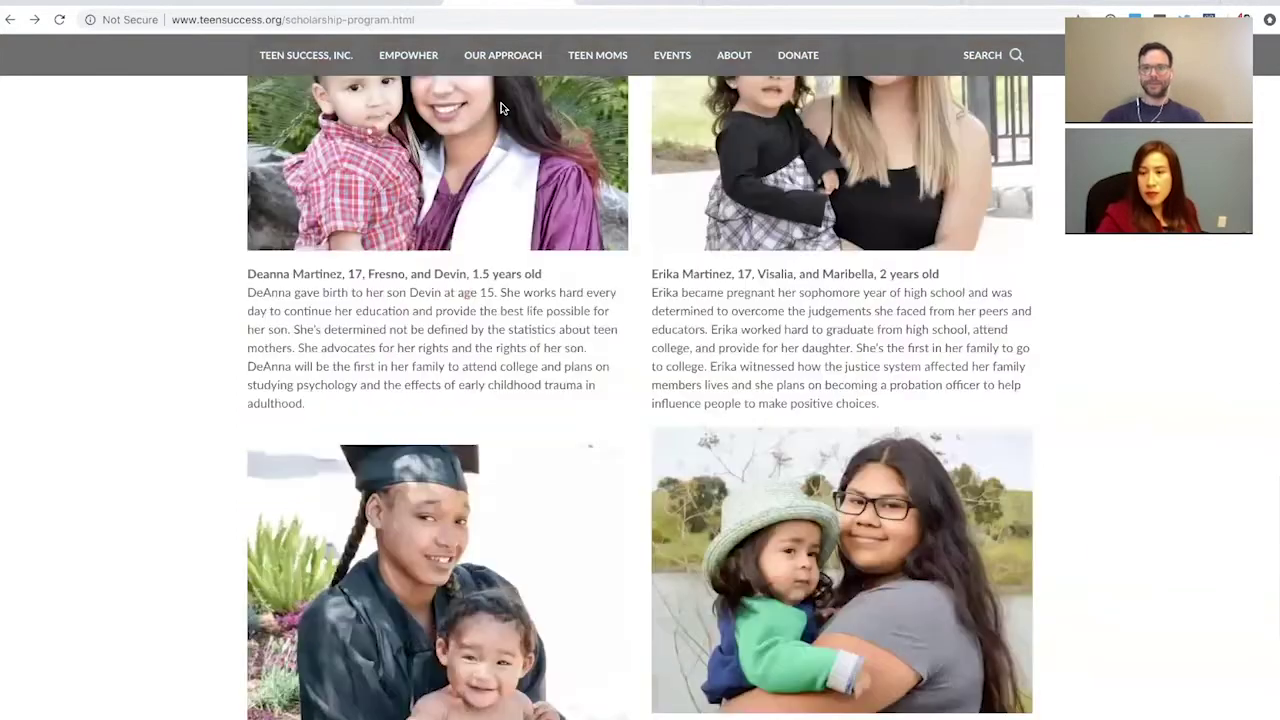
Back in the wireframe, append an ellipsis to the "see all our scholarship recipients" link text
{"action": "key", "text": "ctrl+Tab"}
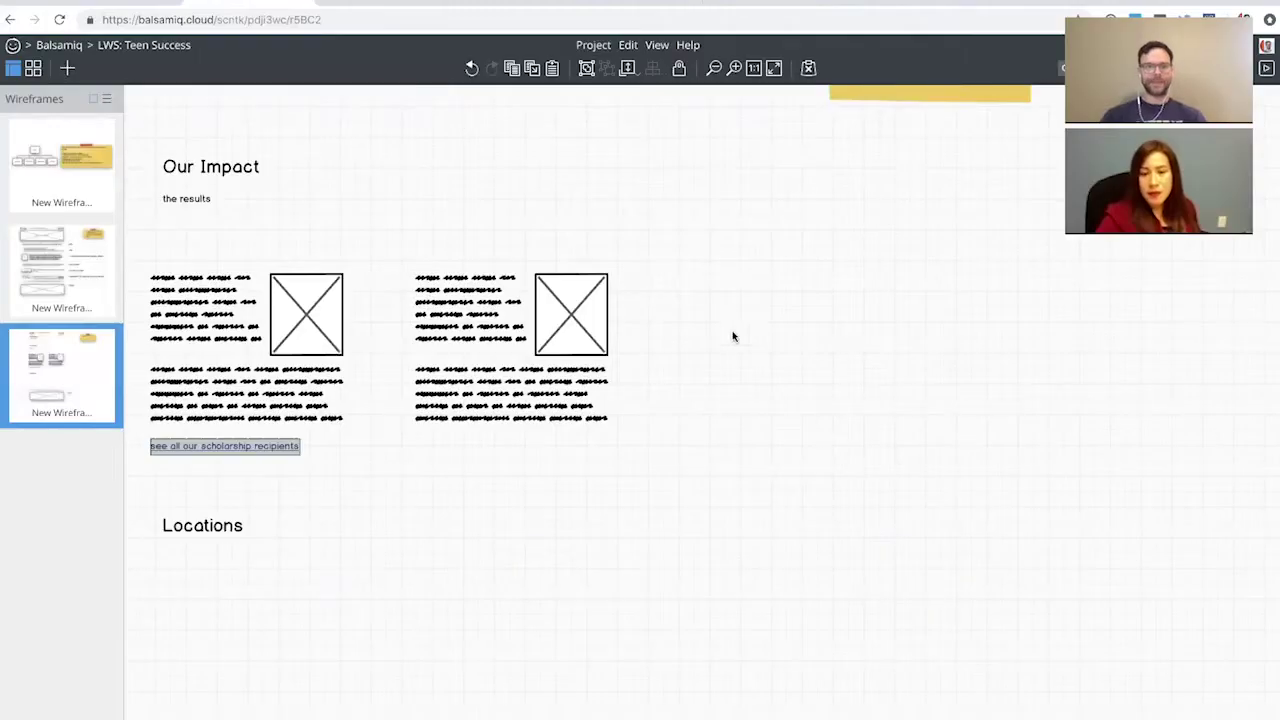
{"action": "double_click", "coordinate": [283, 446]}
{"action": "left_click", "coordinate": [352, 452]}
{"action": "key", "text": "Return"}
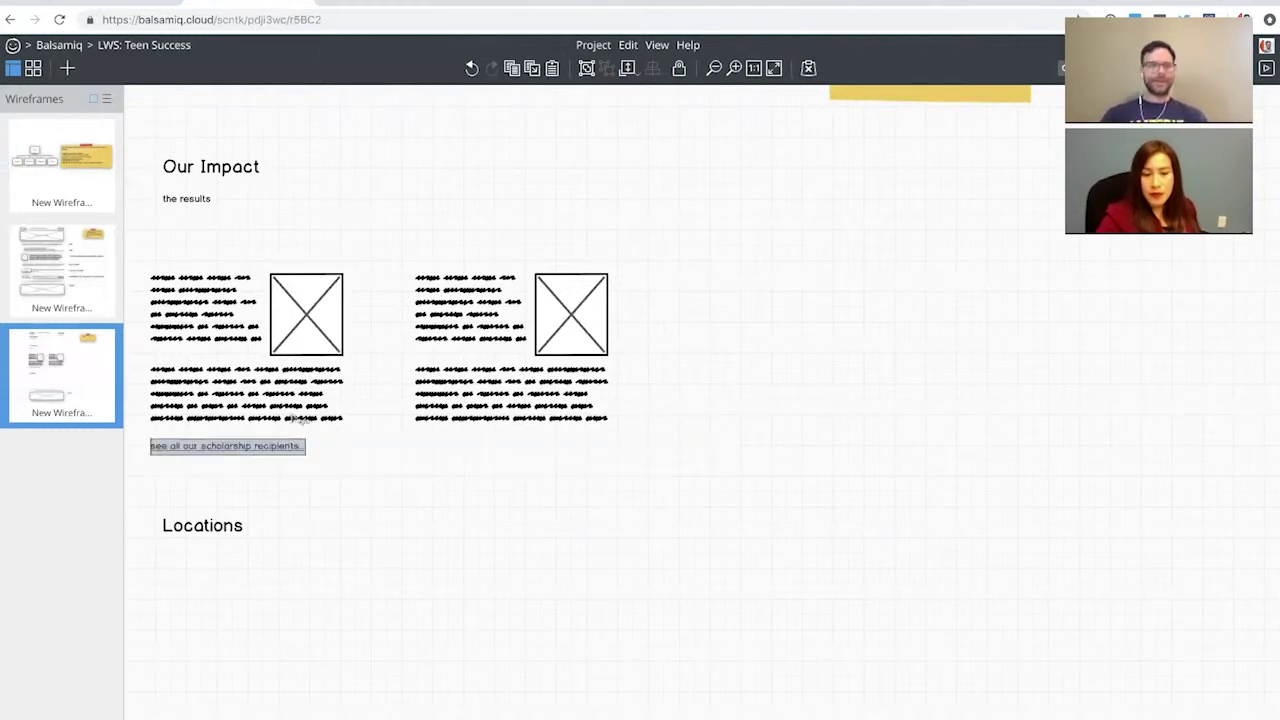
Add a circle shape and place it next to the text "the results" under Our Impact
{"action": "scroll", "coordinate": [295, 333], "scroll_direction": "up", "scroll_amount": 1}
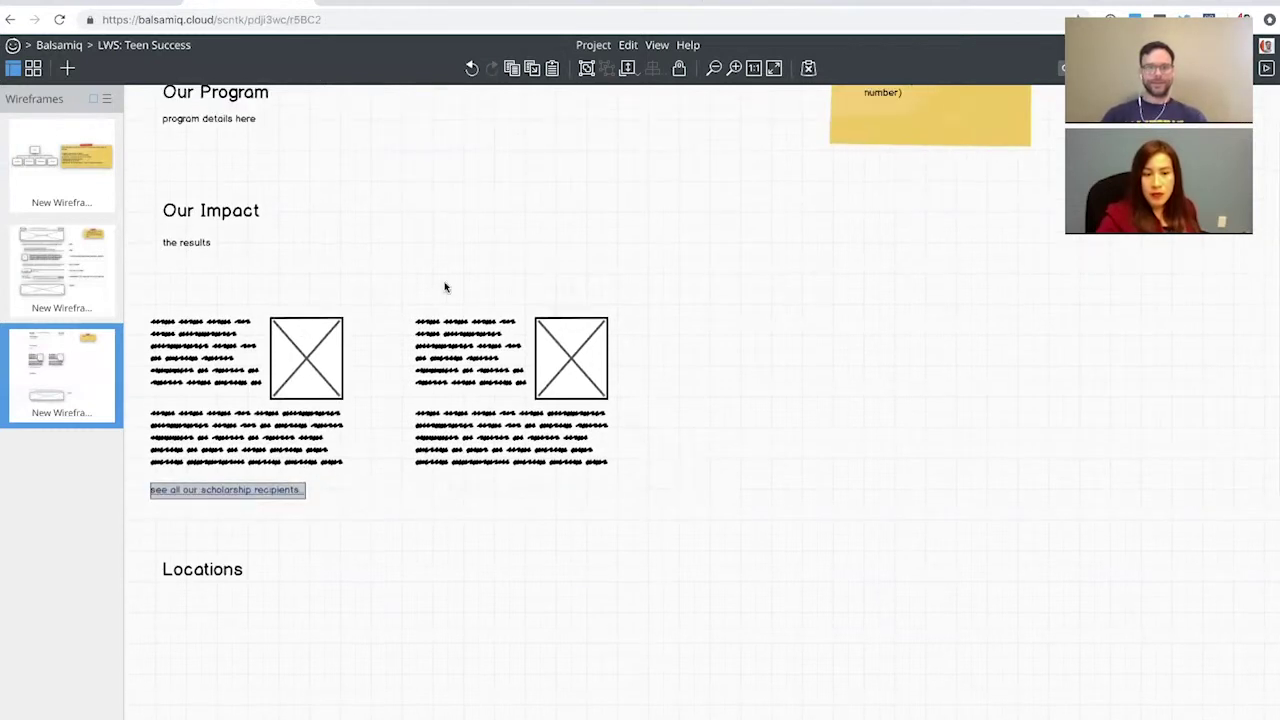
{"action": "type", "text": "/cir"}
{"action": "key", "text": "BackSpace"}
{"action": "key", "text": "BackSpace"}
{"action": "key", "text": "BackSpace"}
{"action": "type", "text": "sha"}
{"action": "key", "text": "Return"}
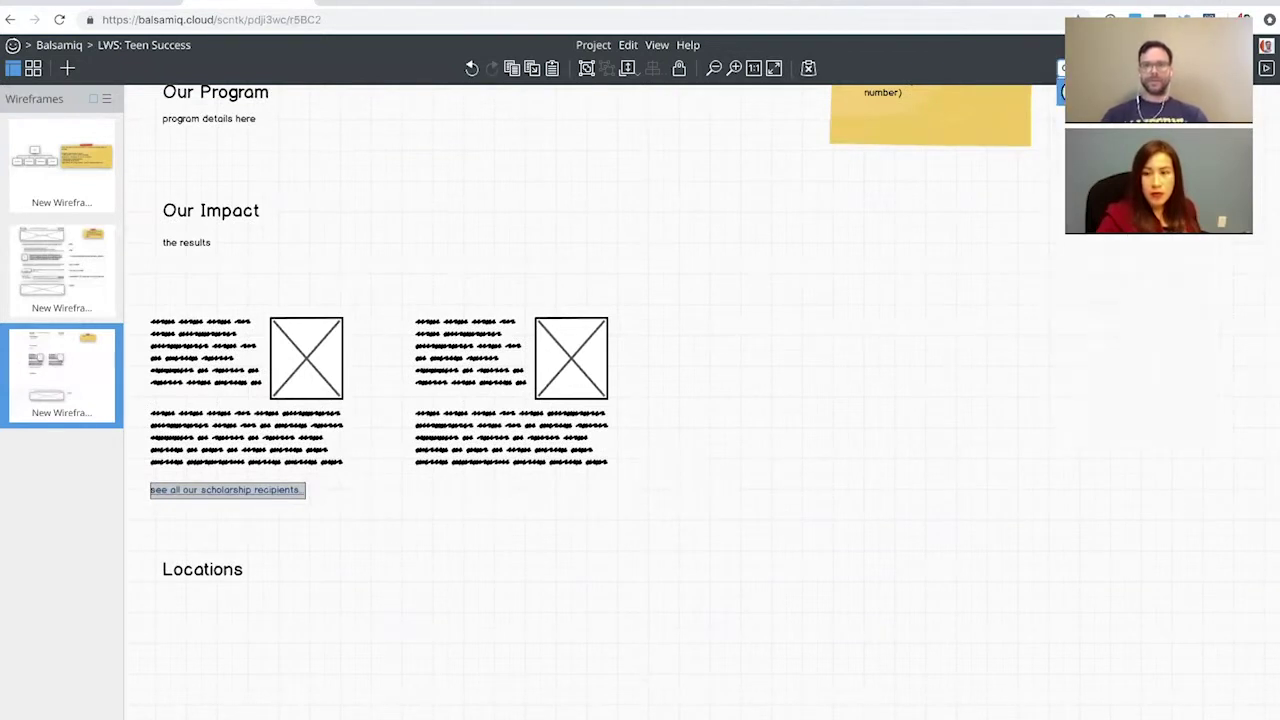
{"action": "left_click_drag", "start_coordinate": [178, 140], "coordinate": [291, 250]}
Label the circle "stats" and enlarge it to more than the width of the story photo
{"action": "double_click", "coordinate": [290, 247]}
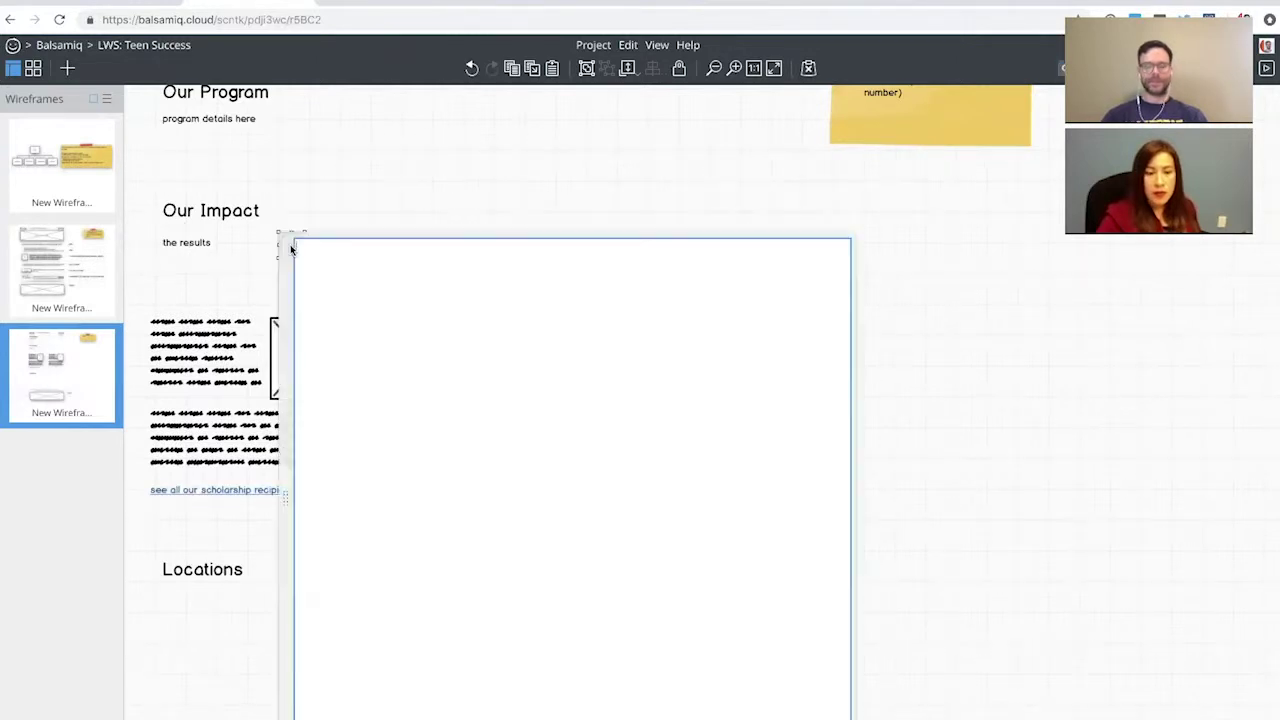
{"action": "type", "text": "stat"}
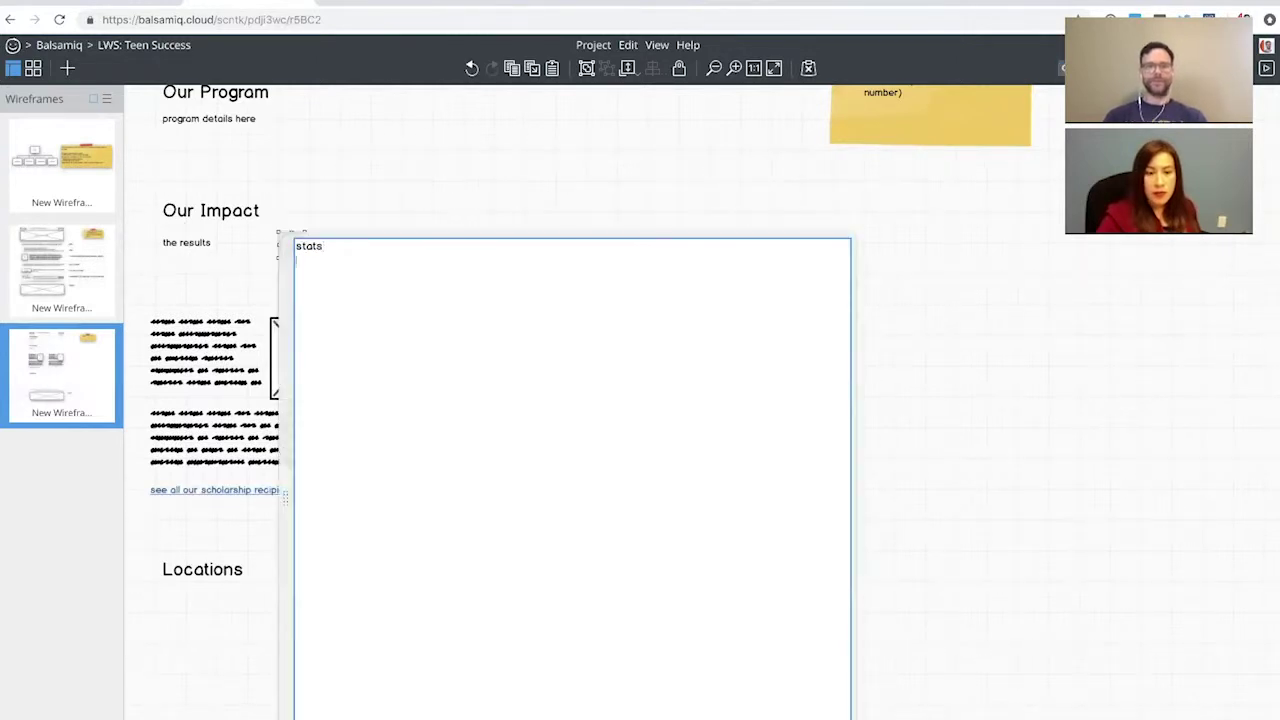
{"action": "type", "text": "s"}
{"action": "key", "text": "Return"}
{"action": "left_click_drag", "start_coordinate": [302, 256], "coordinate": [376, 328]}
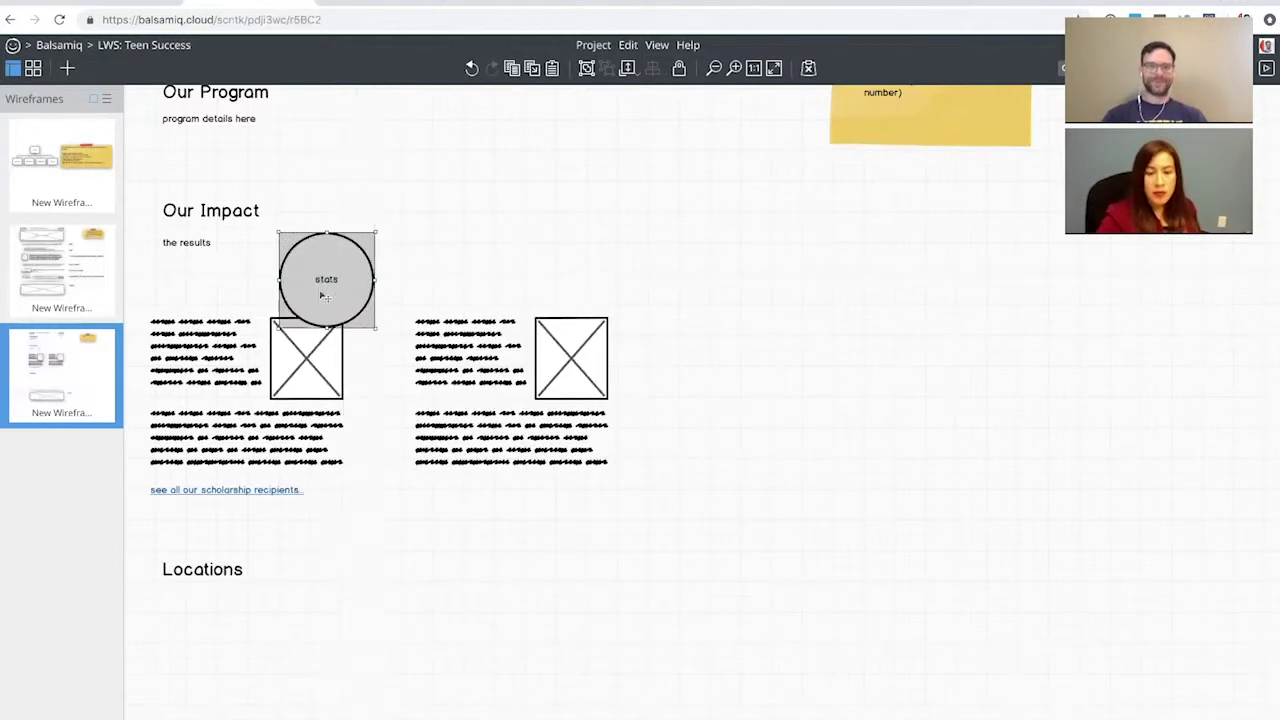
Move both story blocks, the scholarship link and the Locations heading down to clear space for the stats circle
{"action": "left_click_drag", "start_coordinate": [134, 299], "coordinate": [627, 626]}
{"action": "key", "text": "shift+Down"}
{"action": "key", "text": "shift+Down"}
{"action": "key", "text": "shift+Down"}
{"action": "key", "text": "shift+Down"}
{"action": "key", "text": "shift+Down"}
{"action": "key", "text": "shift+Down"}
{"action": "key", "text": "shift+Down"}
{"action": "key", "text": "shift+Down"}
{"action": "key", "text": "shift+Down"}
{"action": "key", "text": "shift+Down"}
{"action": "key", "text": "shift+Down"}
{"action": "key", "text": "shift+Down"}
{"action": "key", "text": "shift+Down"}
{"action": "key", "text": "shift+Down"}
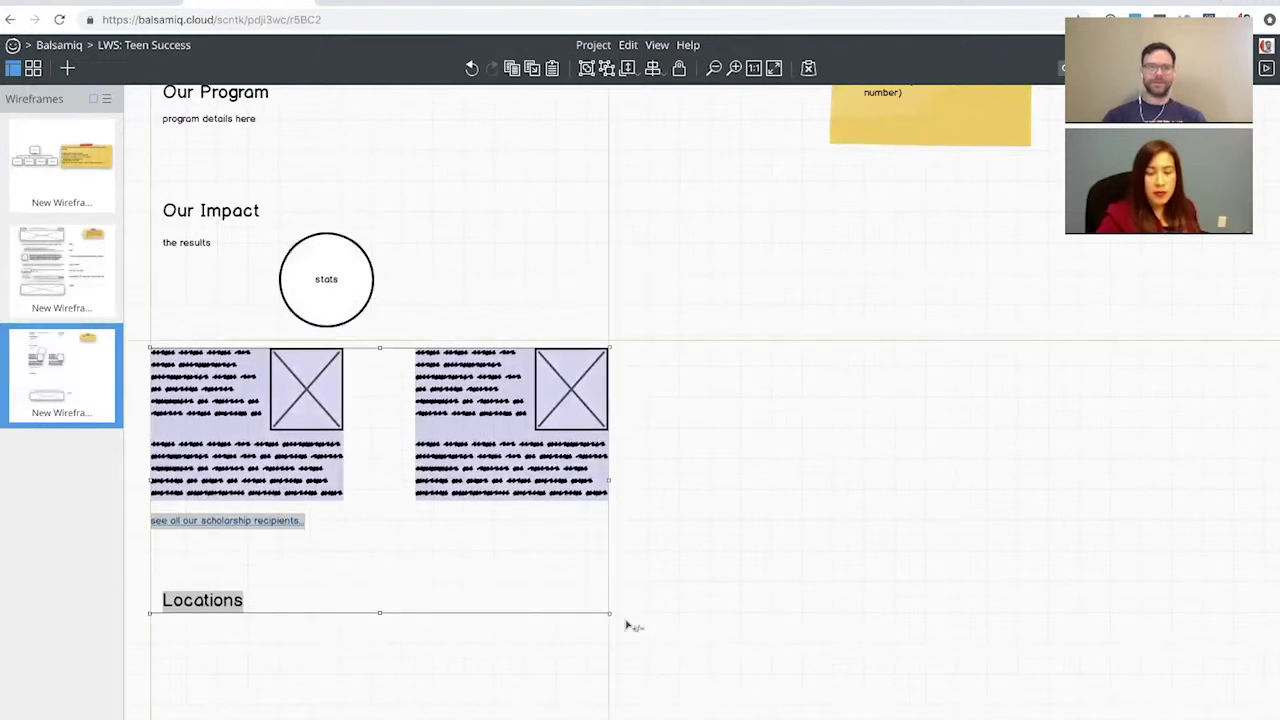
Place the stats circle below "the results" and duplicate it twice to form an evenly spaced row of three
{"action": "left_click", "coordinate": [337, 286]}
{"action": "left_click_drag", "start_coordinate": [337, 286], "coordinate": [413, 322]}
{"action": "key", "text": "ctrl+d"}
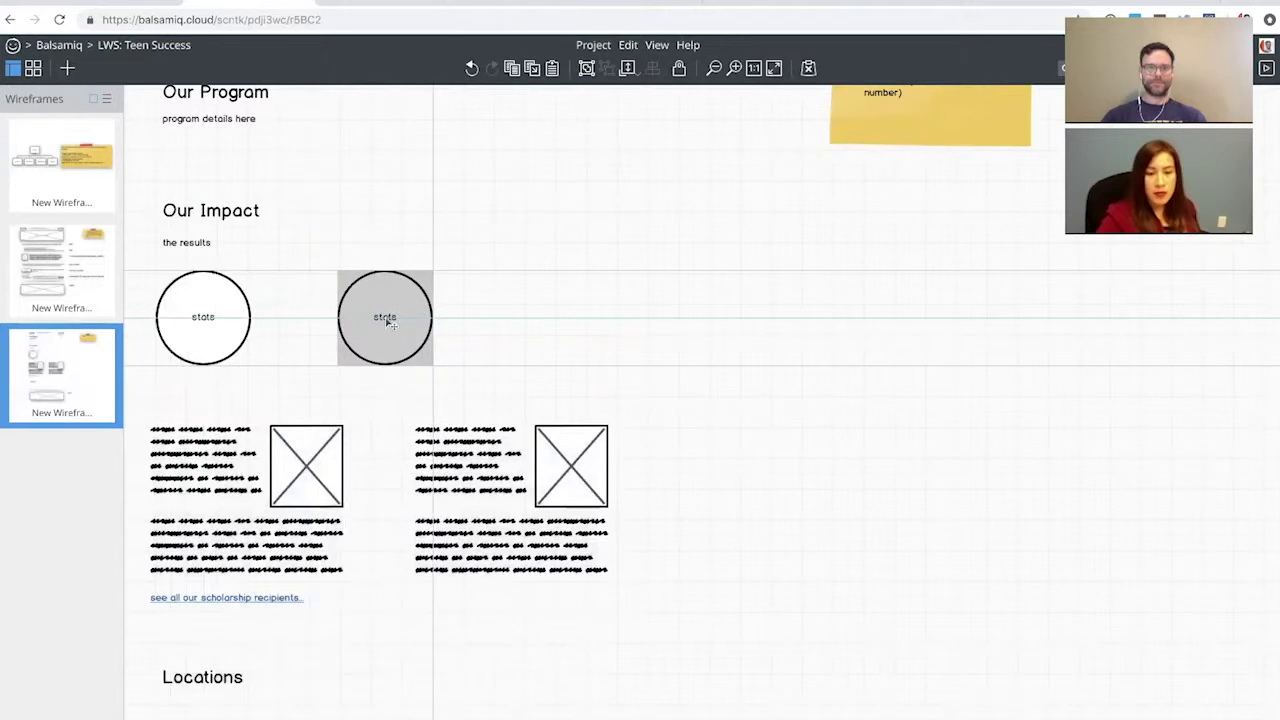
{"action": "key", "text": "ctrl+d"}
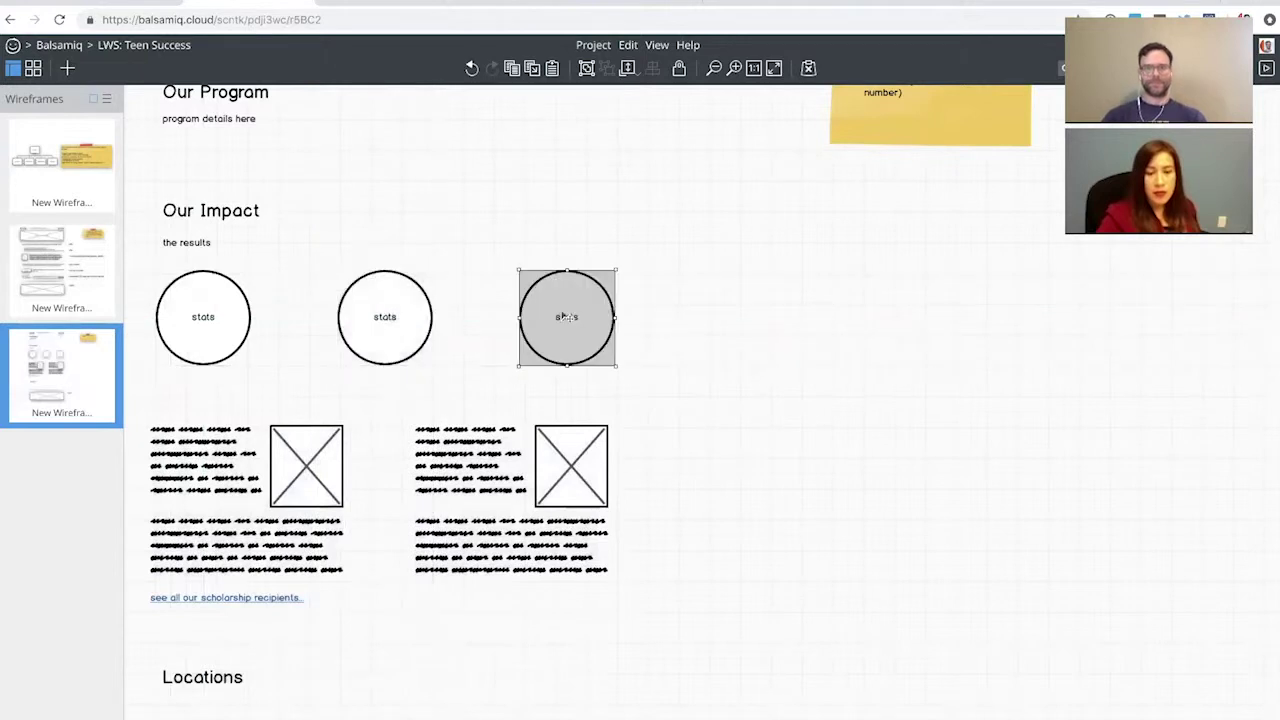
{"action": "left_click", "coordinate": [669, 326]}
Move the divider line, footer box and footer label further down to leave space below the Locations heading
{"action": "scroll", "coordinate": [670, 329], "scroll_direction": "down", "scroll_amount": 1}
{"action": "scroll", "coordinate": [670, 329], "scroll_direction": "down", "scroll_amount": 10}
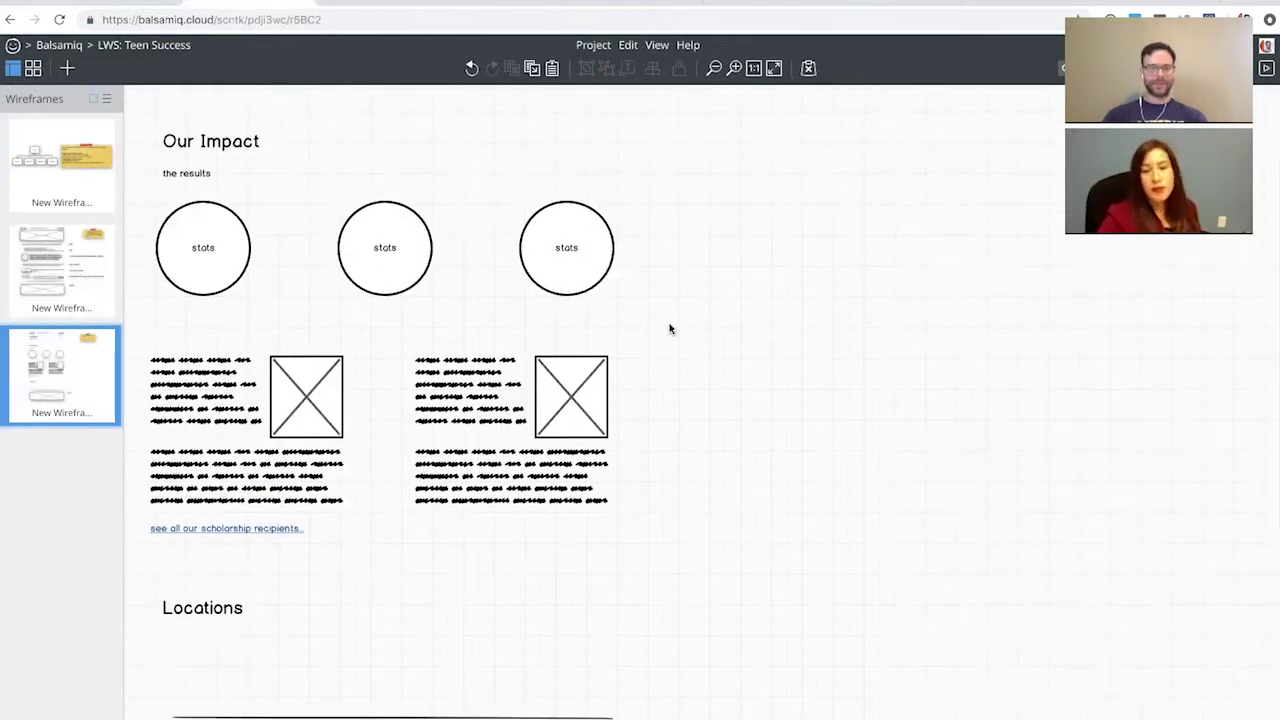
{"action": "left_click_drag", "start_coordinate": [143, 405], "coordinate": [781, 687]}
{"action": "key", "text": "shift+Down"}
{"action": "key", "text": "shift+Down"}
{"action": "key", "text": "shift+Down"}
{"action": "key", "text": "shift+Down"}
{"action": "key", "text": "shift+Down"}
{"action": "key", "text": "shift+Down"}
{"action": "key", "text": "shift+Down"}
{"action": "key", "text": "shift+Down"}
{"action": "key", "text": "shift+Down"}
{"action": "key", "text": "shift+Down"}
{"action": "key", "text": "shift+Down"}
{"action": "key", "text": "shift+Down"}
{"action": "key", "text": "shift+Down"}
{"action": "key", "text": "shift+Down"}
{"action": "key", "text": "shift+Down"}
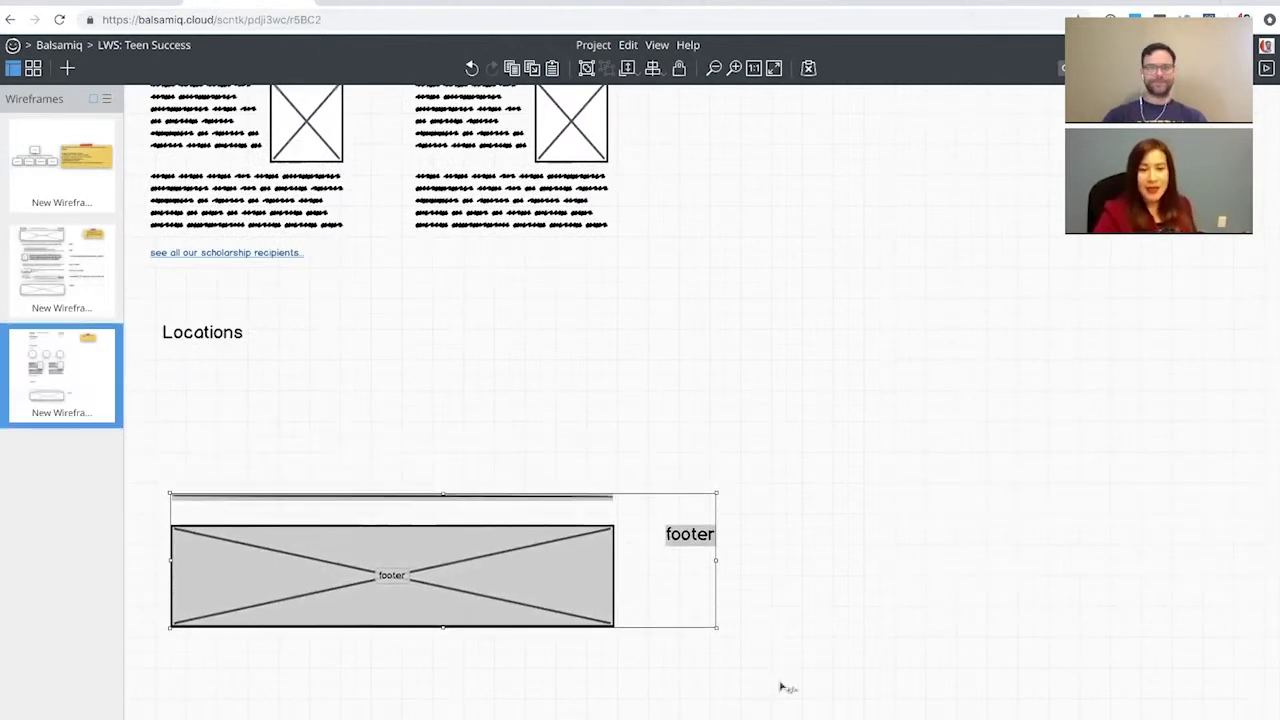
{"action": "key", "text": "shift+Down"}
{"action": "key", "text": "shift+Down"}
{"action": "key", "text": "shift+Down"}
{"action": "key", "text": "shift+Down"}
{"action": "key", "text": "shift+Down"}
{"action": "key", "text": "shift+Down"}
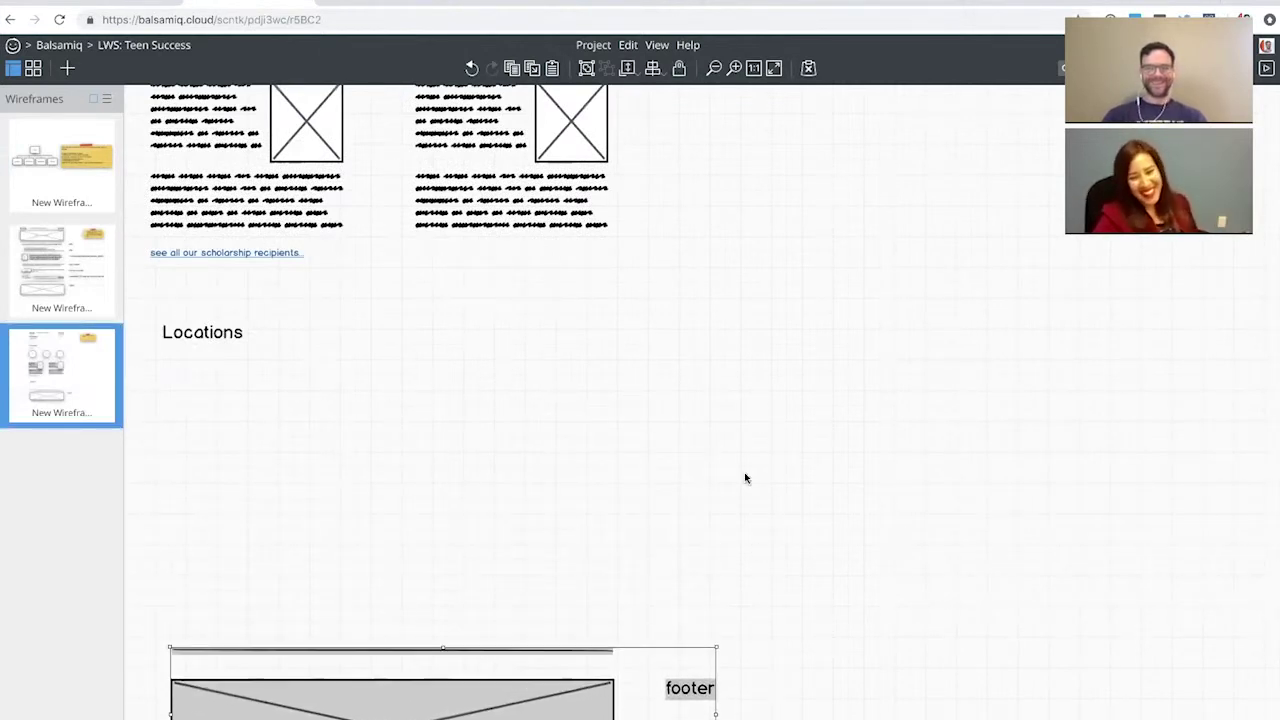
{"action": "left_click", "coordinate": [743, 477]}
{"action": "scroll", "coordinate": [745, 478], "scroll_direction": "up", "scroll_amount": 3}
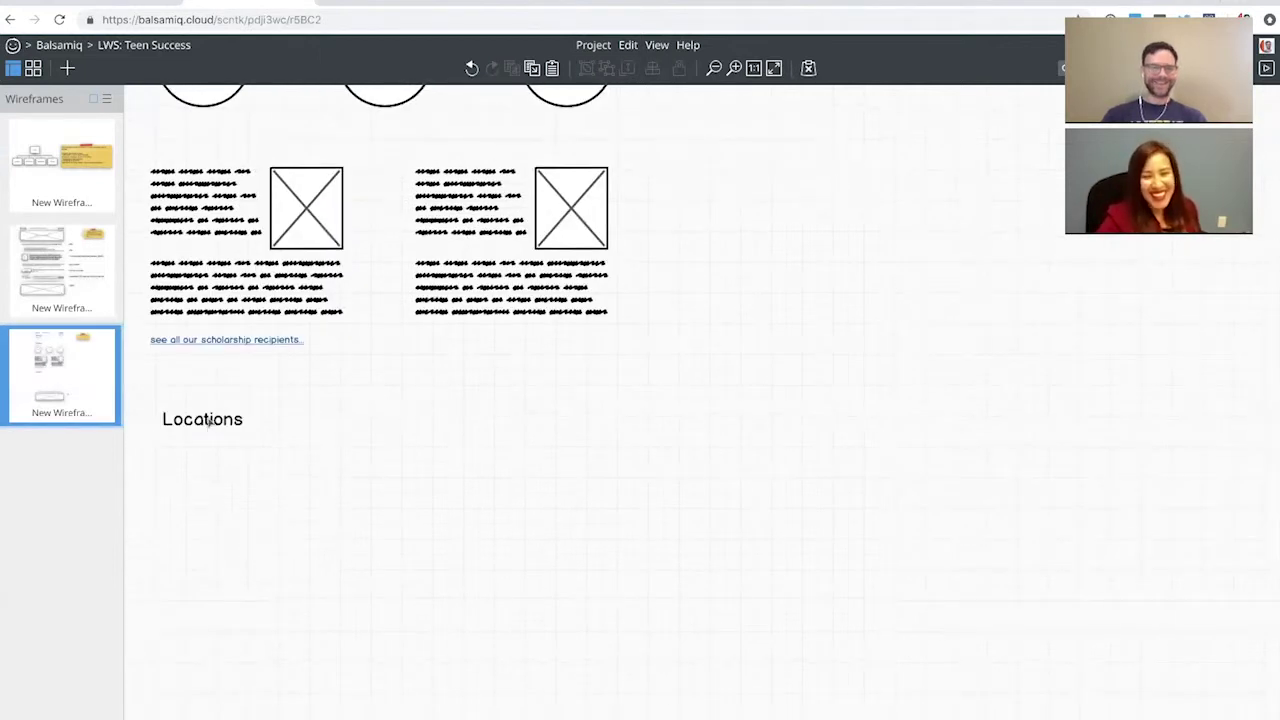
Nudge the Locations heading up slightly and add a map below it, lined up with the second story block
{"action": "left_click_drag", "start_coordinate": [210, 421], "coordinate": [210, 410]}
{"action": "left_click", "coordinate": [327, 428]}
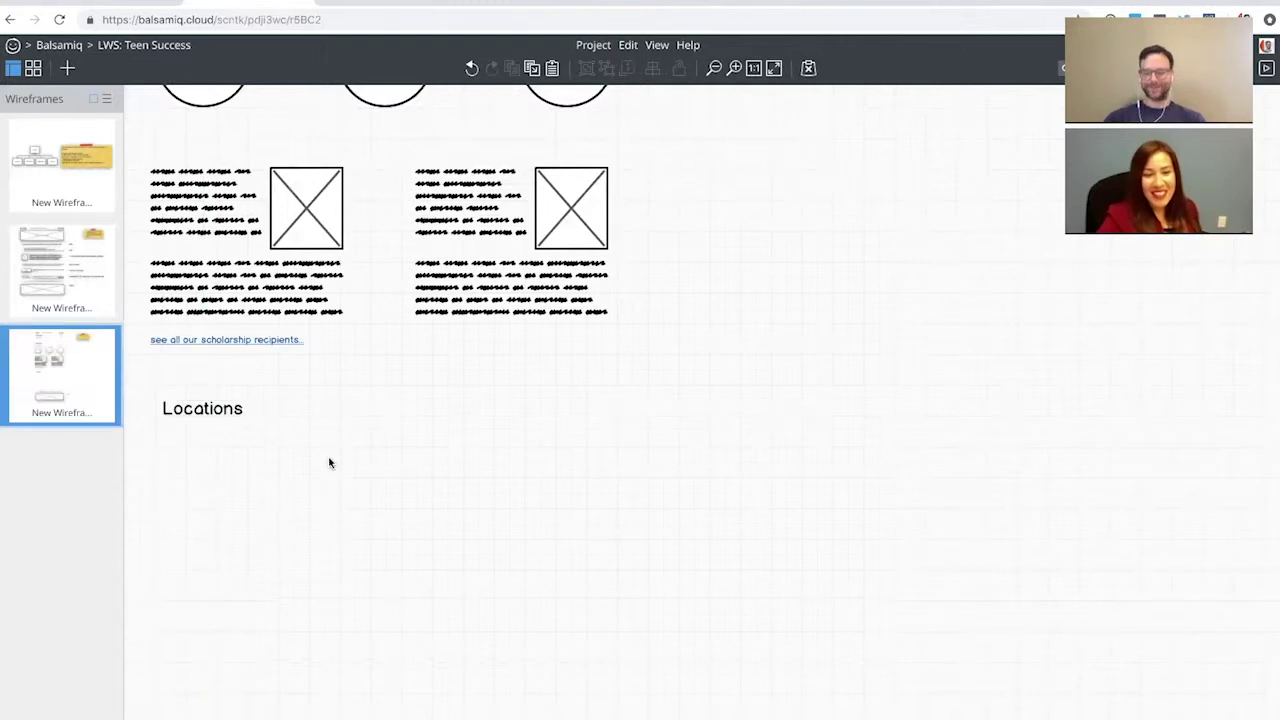
{"action": "type", "text": "ap"}
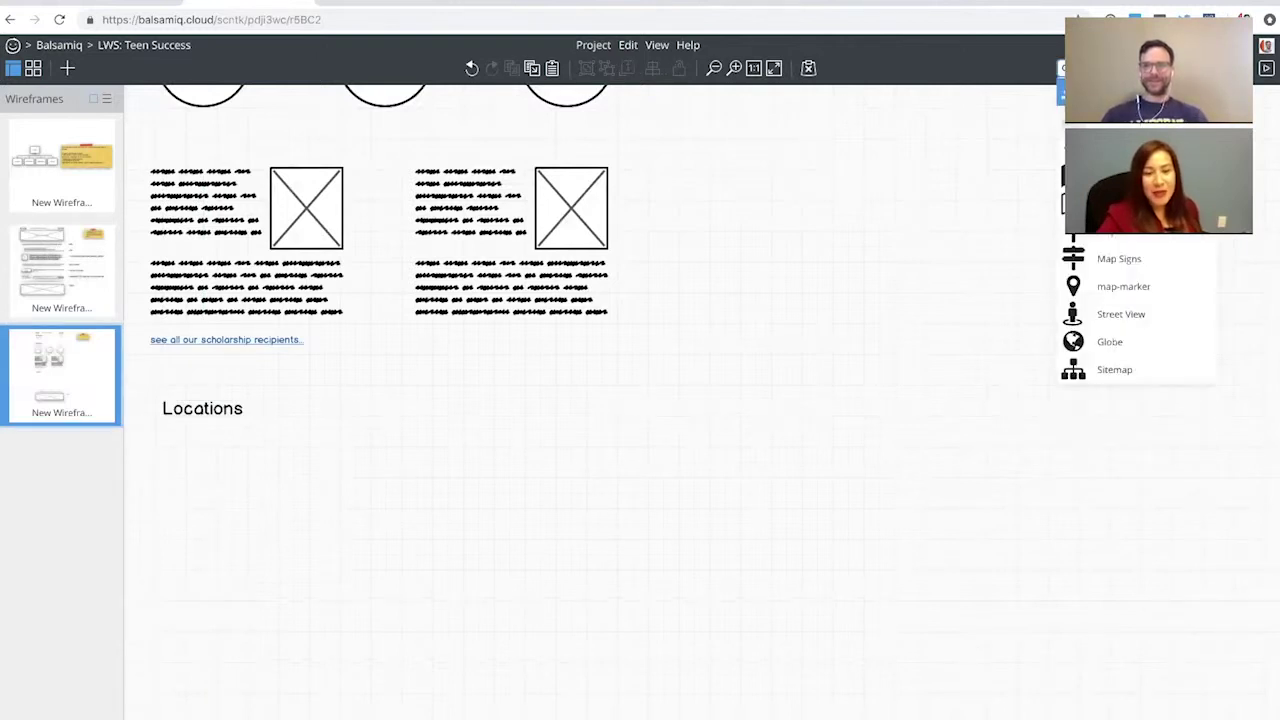
{"action": "key", "text": "Return"}
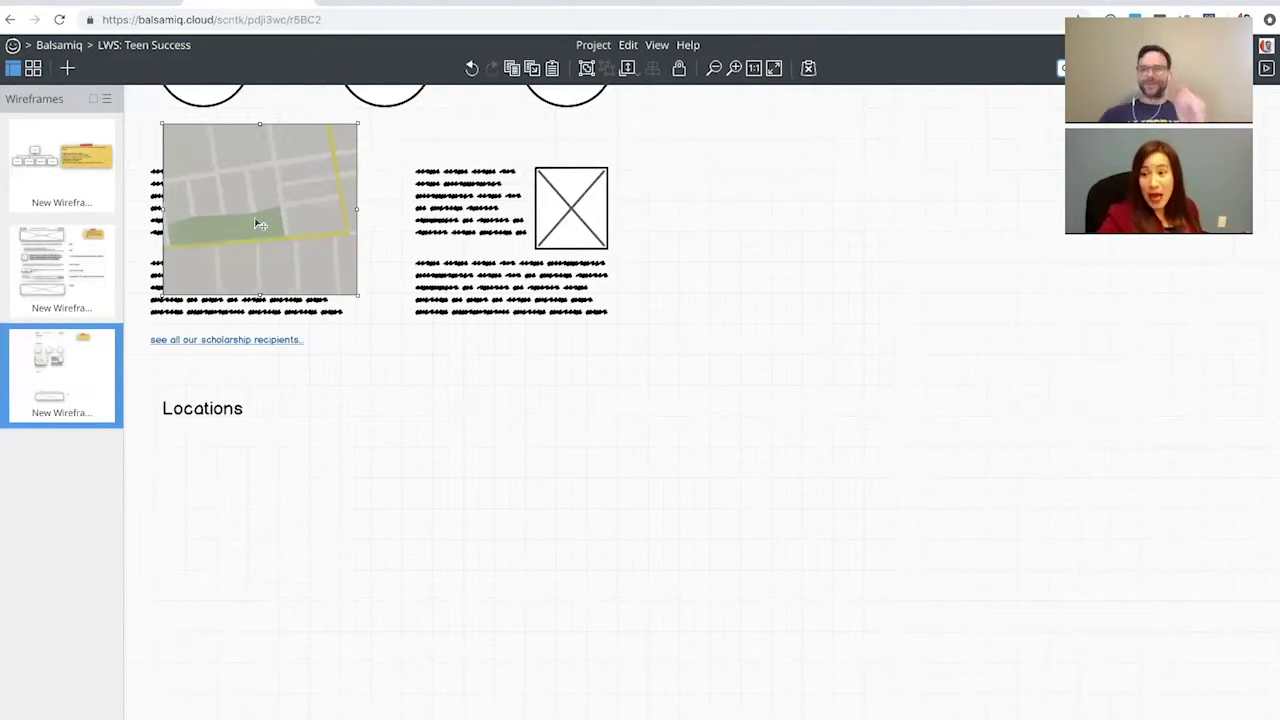
{"action": "left_click_drag", "start_coordinate": [259, 224], "coordinate": [516, 525]}
Add a list control and place it beneath the Locations heading, beside the map
{"action": "left_click", "coordinate": [731, 529]}
{"action": "type", "text": "list"}
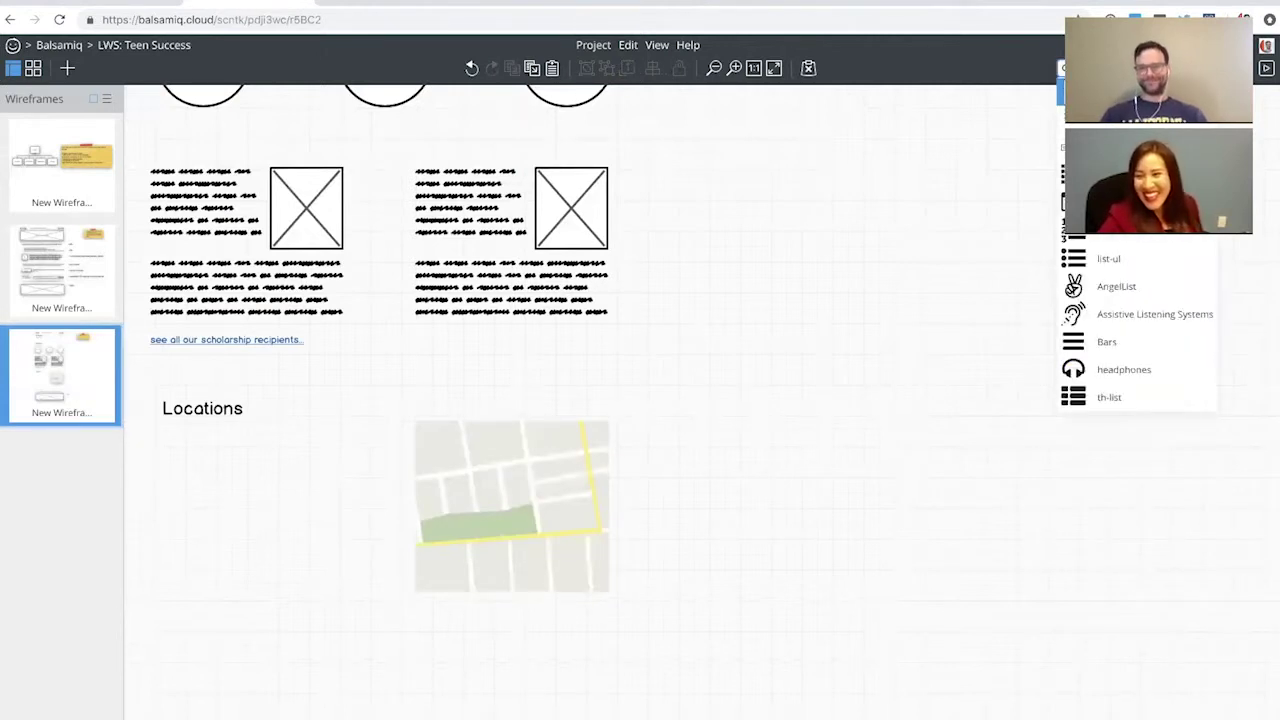
{"action": "key", "text": "Return"}
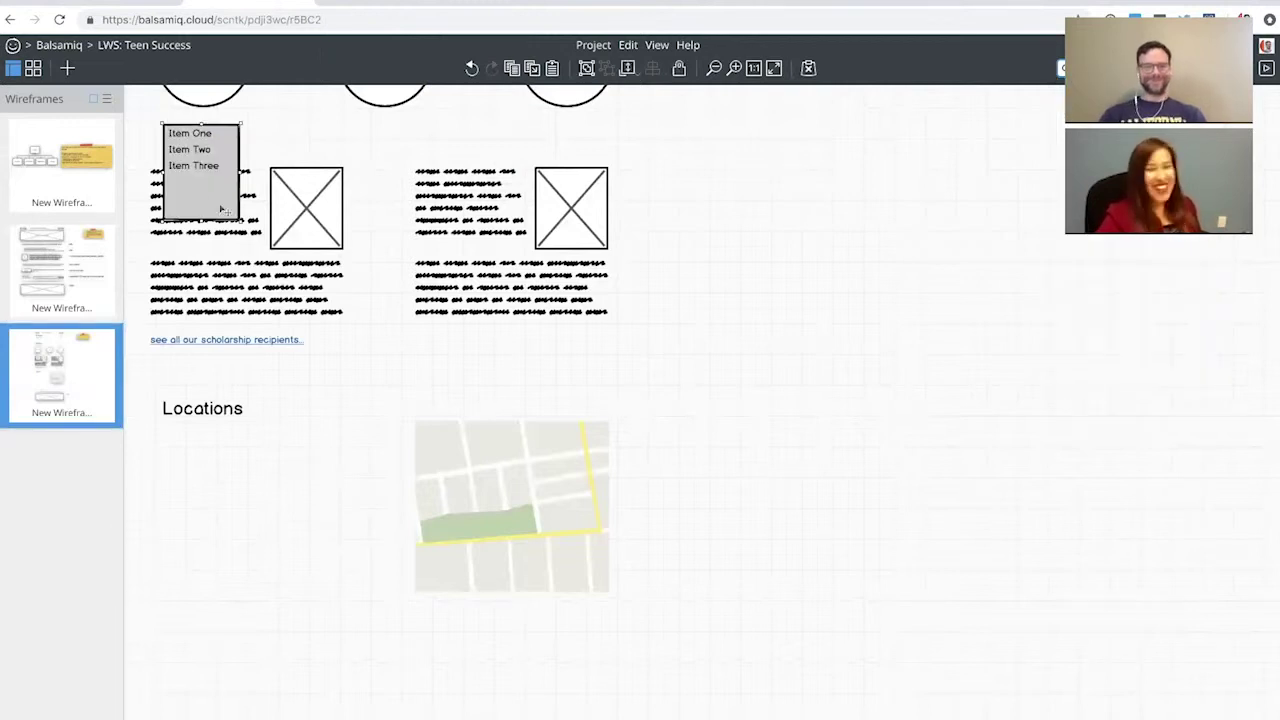
{"action": "left_click_drag", "start_coordinate": [203, 173], "coordinate": [283, 468]}
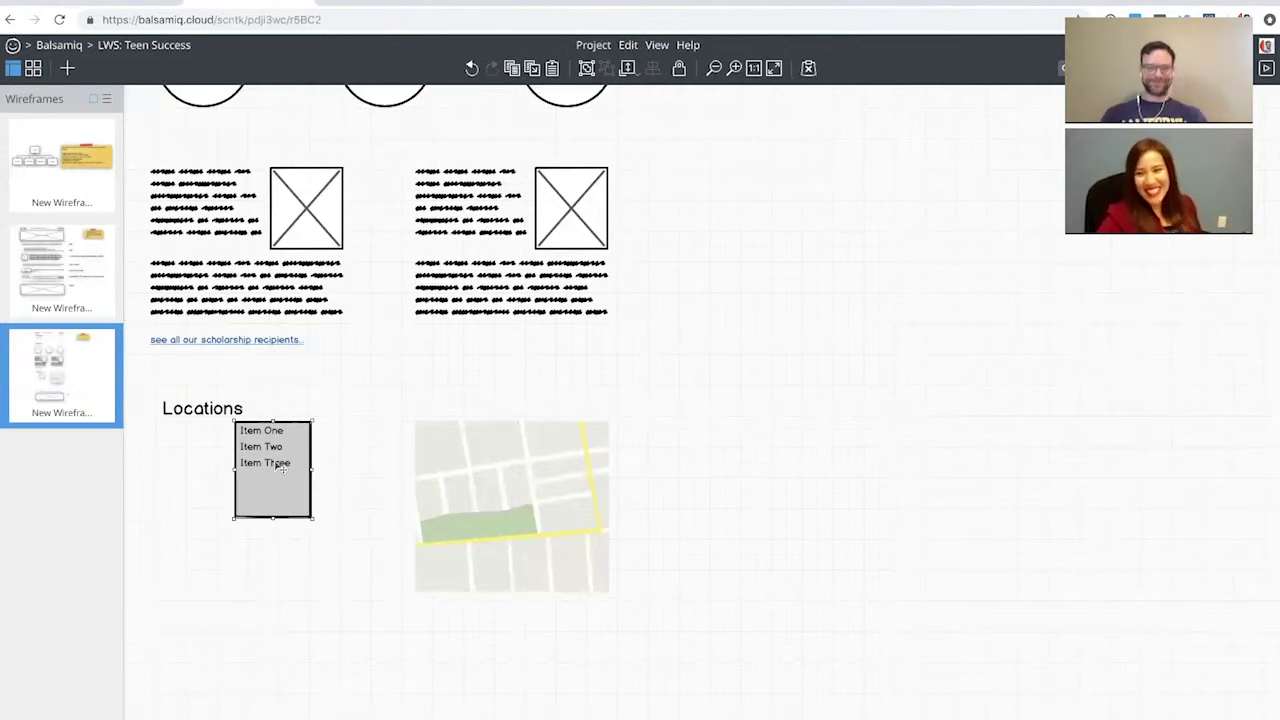
Replace the list's sample items with "Location 1", "Location 2" and "Location 3"
{"action": "double_click", "coordinate": [276, 460]}
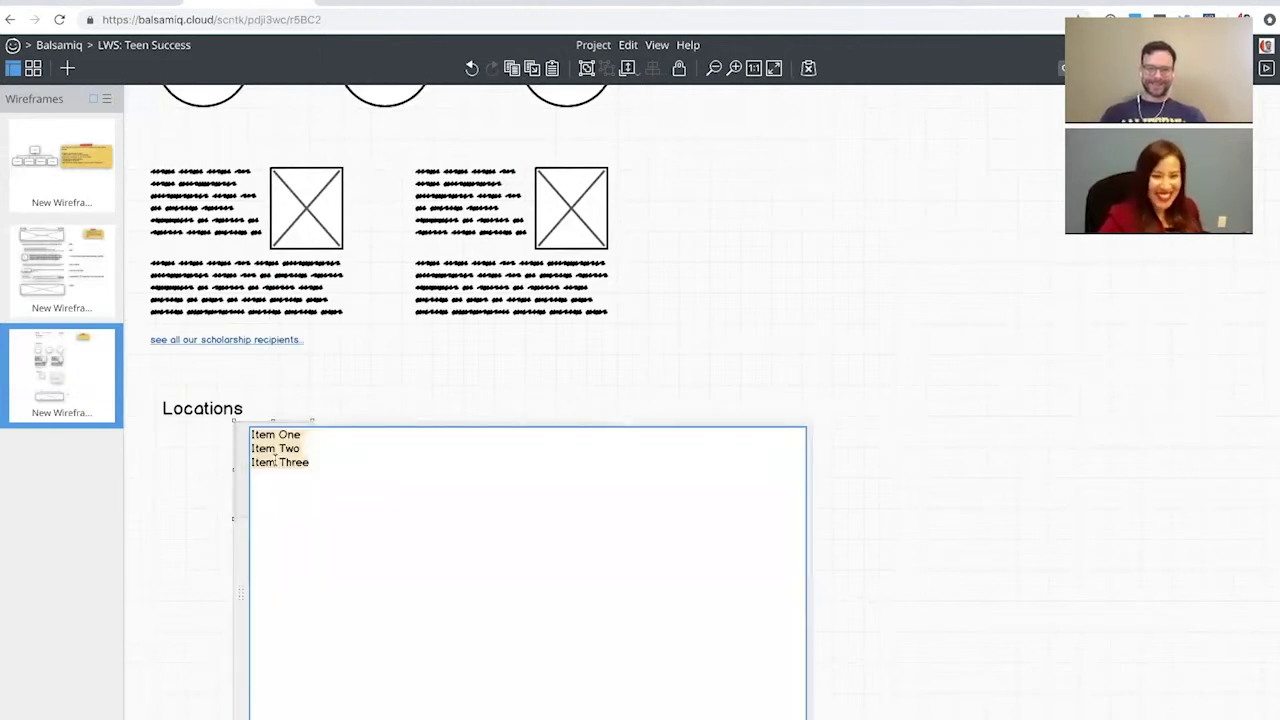
{"action": "type", "text": "Location 1"}
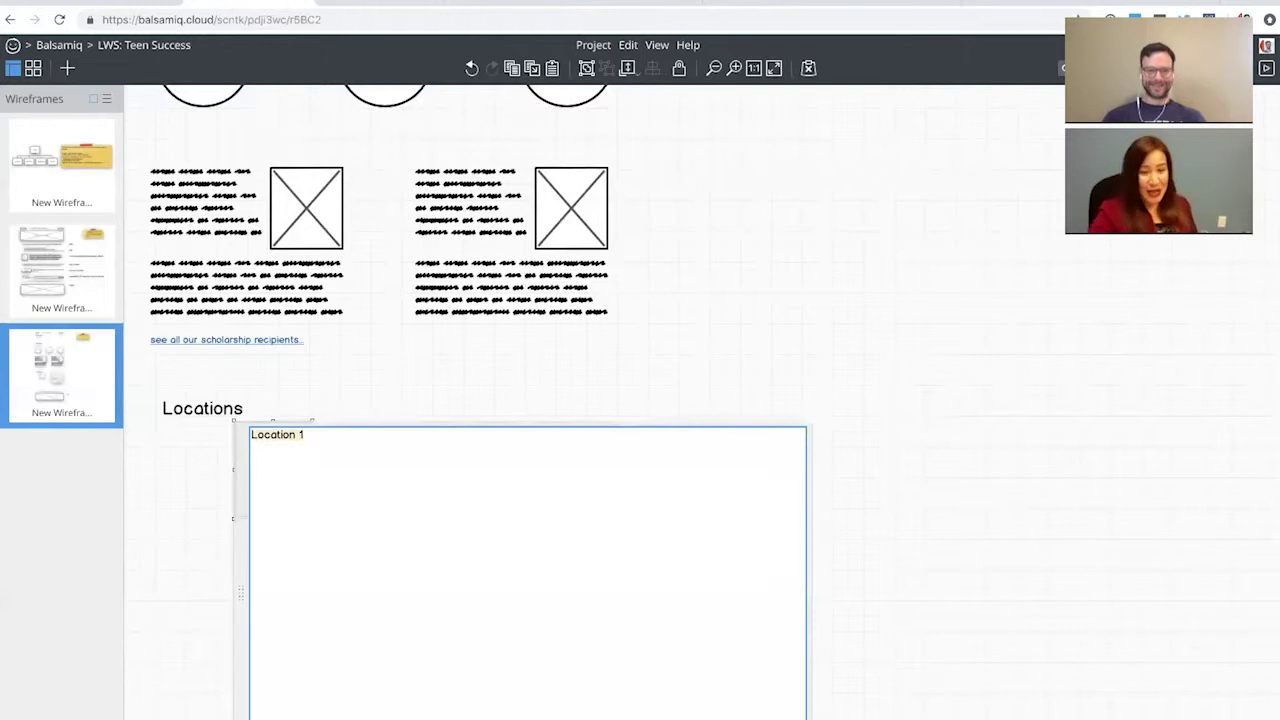
{"action": "key", "text": "Return"}
{"action": "type", "text": "Location 1"}
{"action": "key", "text": "Return"}
{"action": "type", "text": "Location 1"}
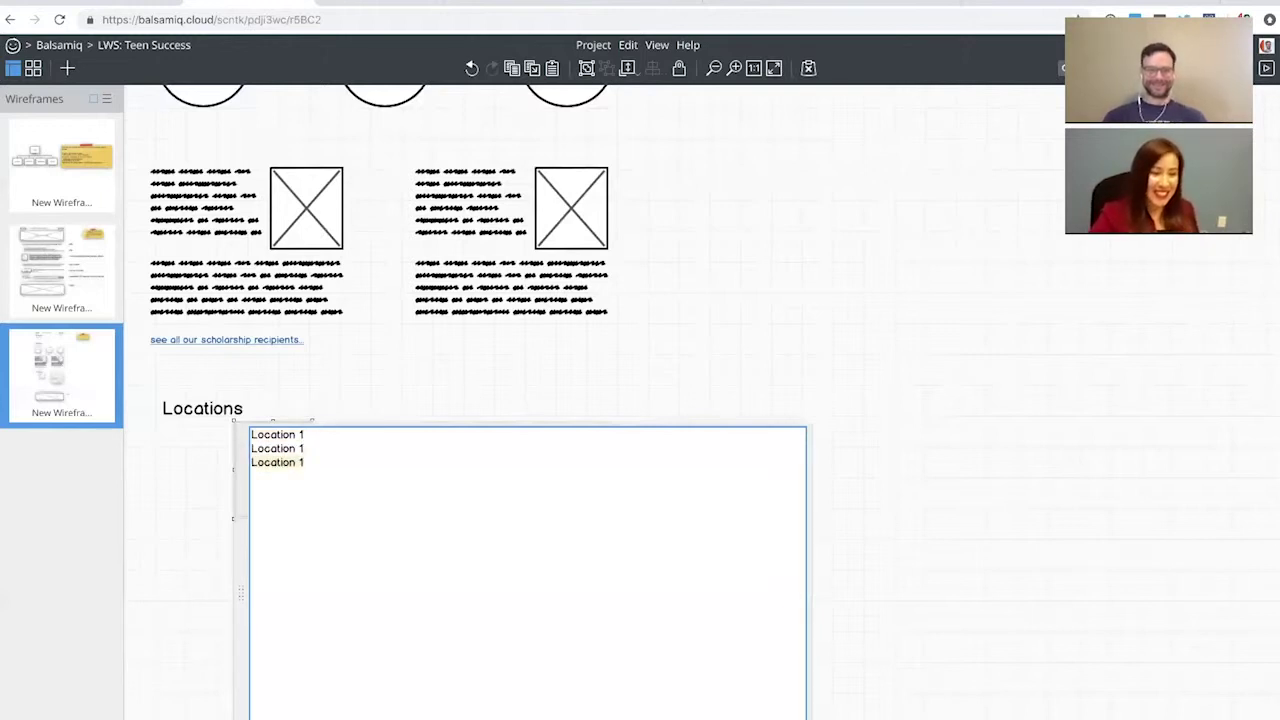
{"action": "key", "text": "BackSpace"}
{"action": "type", "text": "3"}
{"action": "key", "text": "Up"}
{"action": "key", "text": "BackSpace"}
{"action": "type", "text": "2"}
{"action": "key", "text": "ctrl+Return"}
Align the list under the Locations heading and restyle it with no border and a row height of 38
{"action": "left_click_drag", "start_coordinate": [274, 477], "coordinate": [200, 497]}
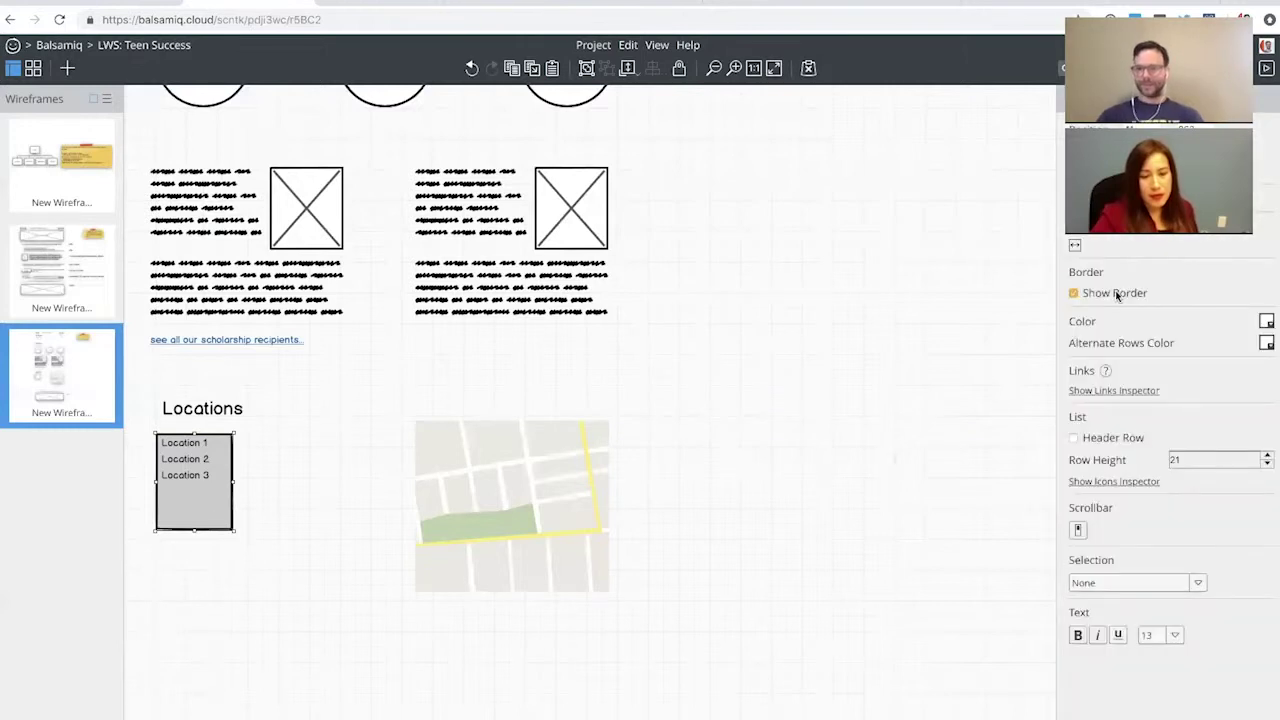
{"action": "left_click", "coordinate": [1268, 455]}
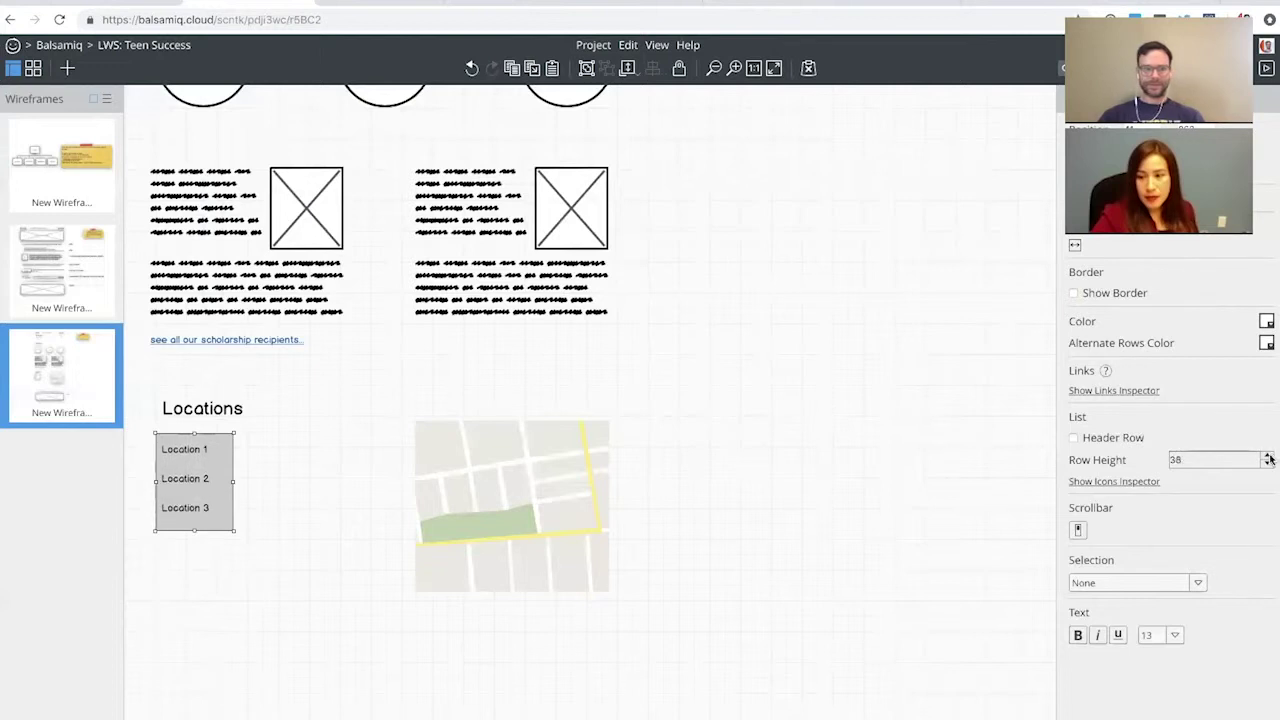
{"action": "left_click", "coordinate": [377, 497]}
Add a fourth "..." row to the location list and extend the list downward to about the map's bottom edge
{"action": "left_click", "coordinate": [199, 510]}
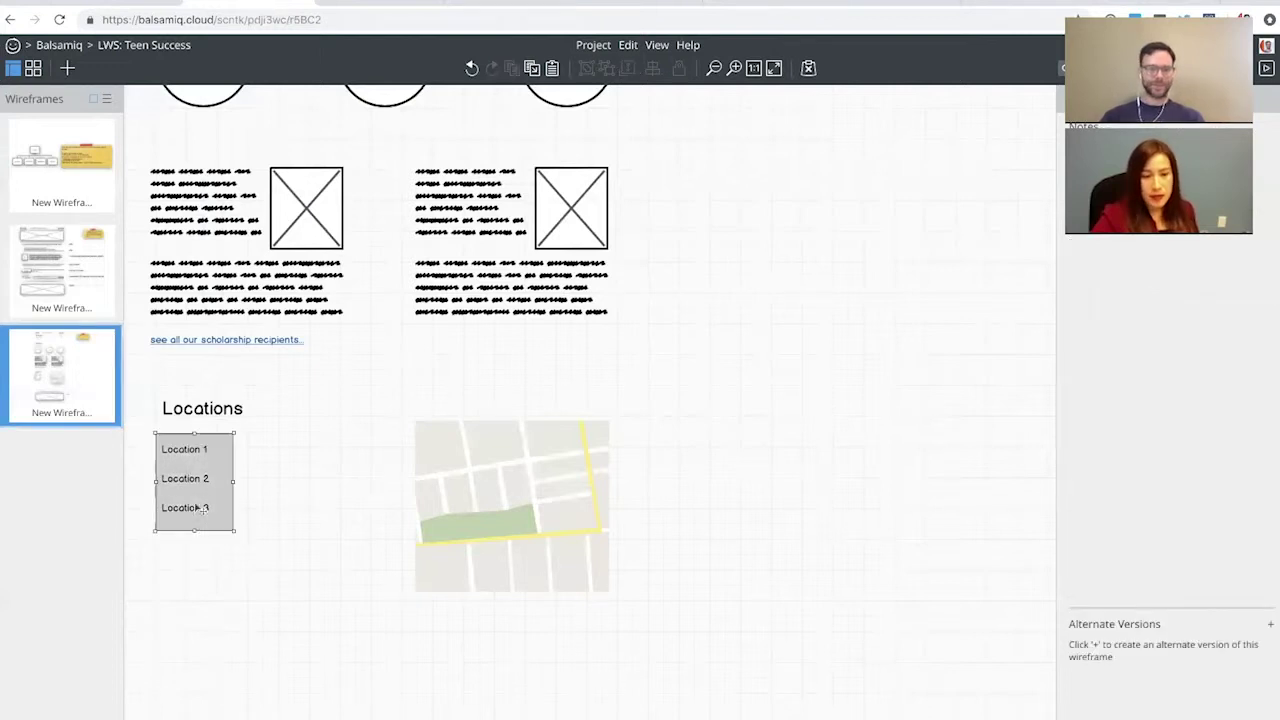
{"action": "double_click", "coordinate": [204, 525]}
{"action": "left_click", "coordinate": [255, 473]}
{"action": "key", "text": "Return"}
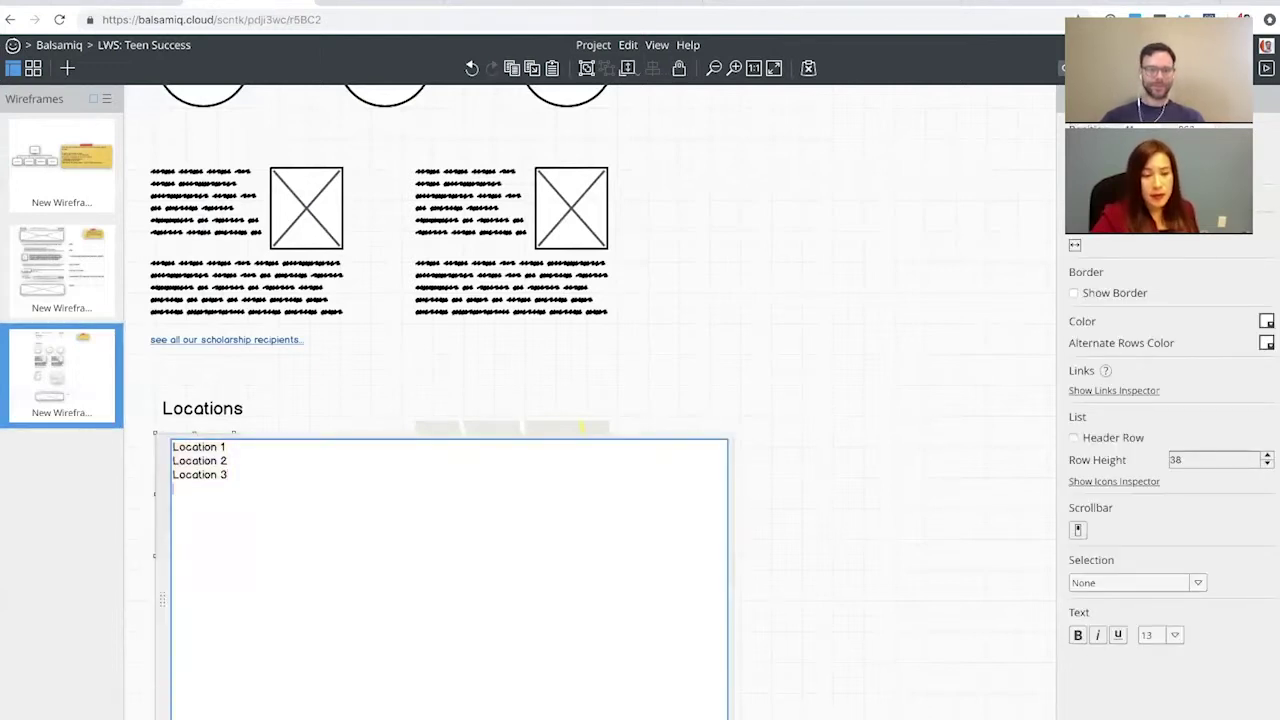
{"action": "key", "text": "ctrl+Return"}
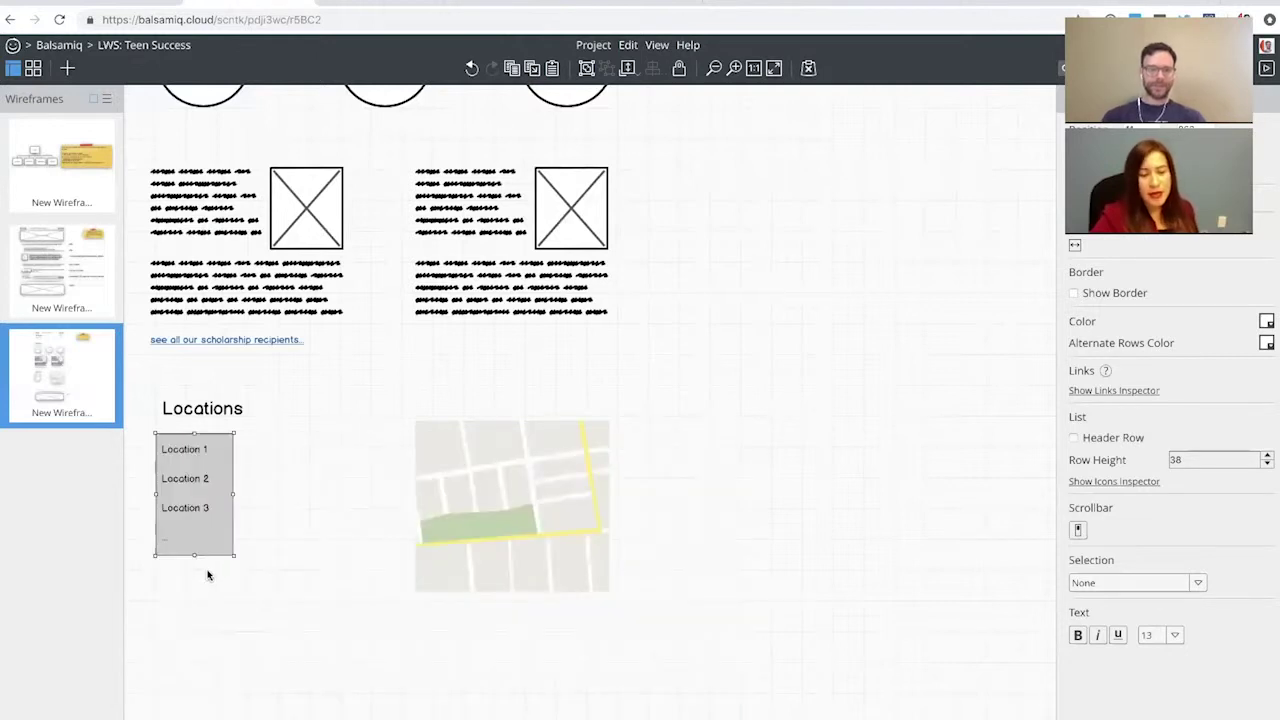
{"action": "left_click_drag", "start_coordinate": [211, 553], "coordinate": [210, 600]}
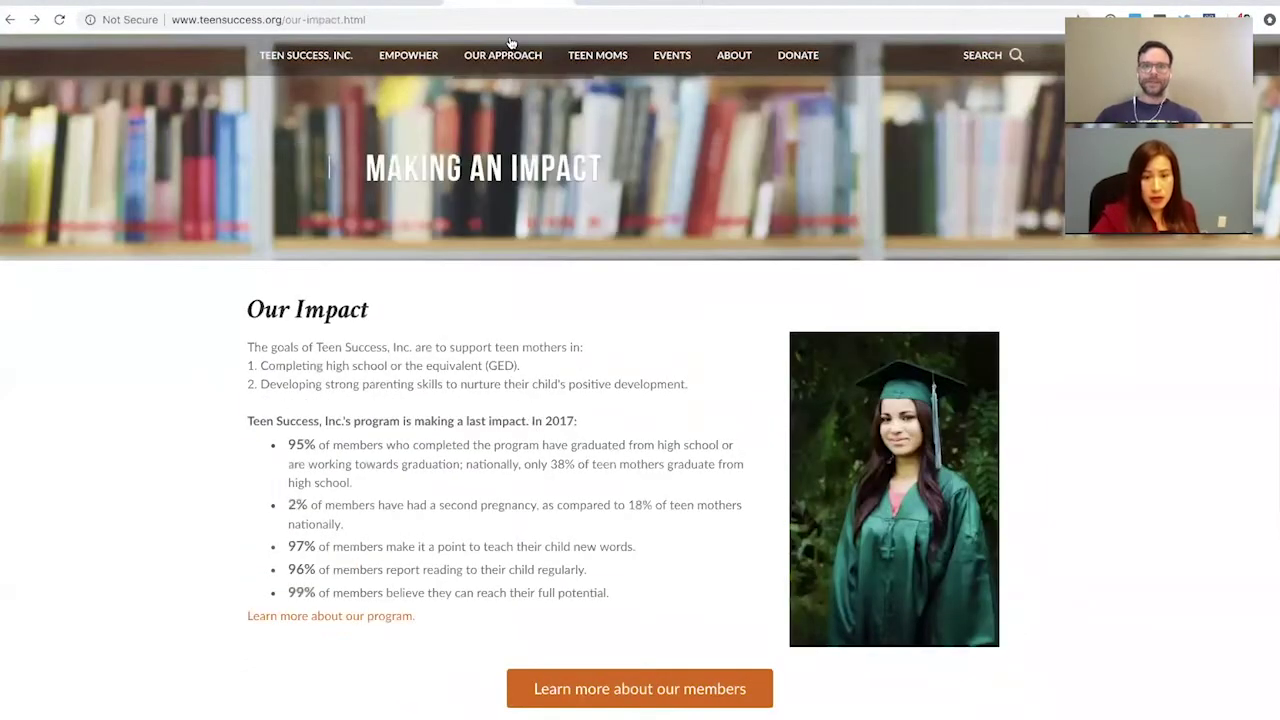
Switch to the Teen Success website and review its Locations page, including the program locations, map and partner sections
{"action": "mouse_move", "coordinate": [503, 60]}
{"action": "left_click", "coordinate": [493, 160]}
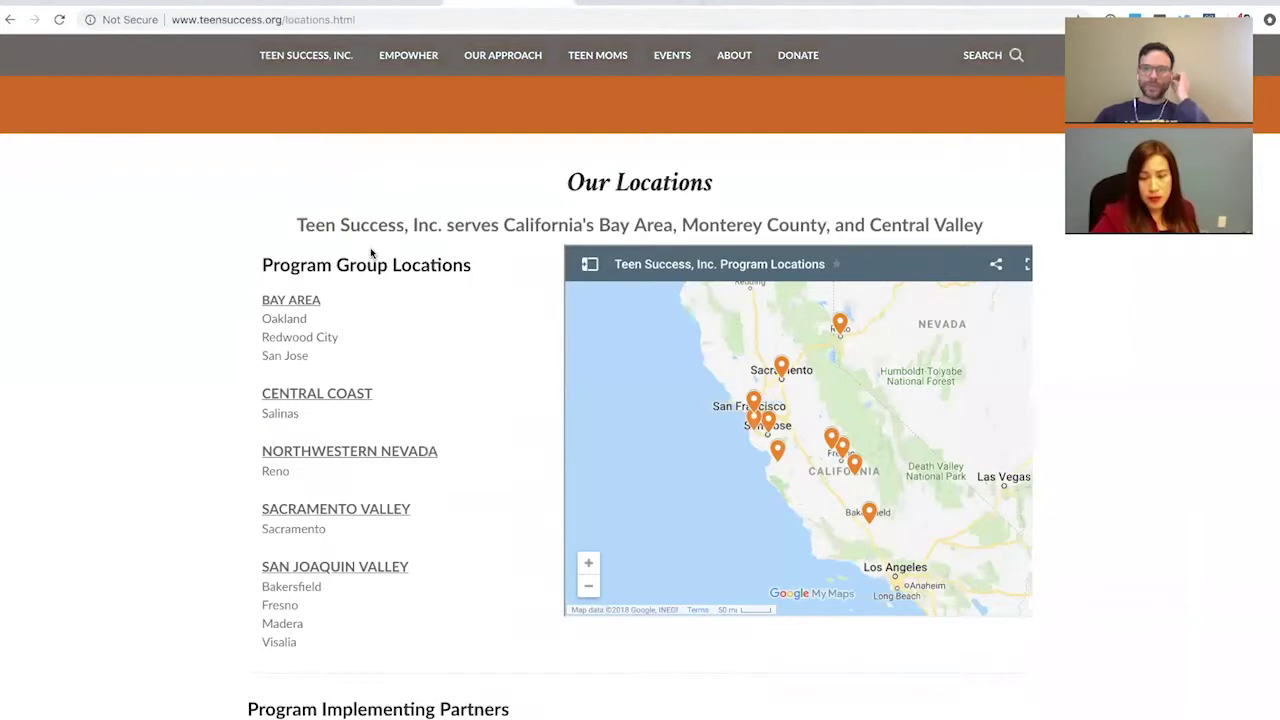
{"action": "scroll", "coordinate": [370, 247], "scroll_direction": "down", "scroll_amount": 1}
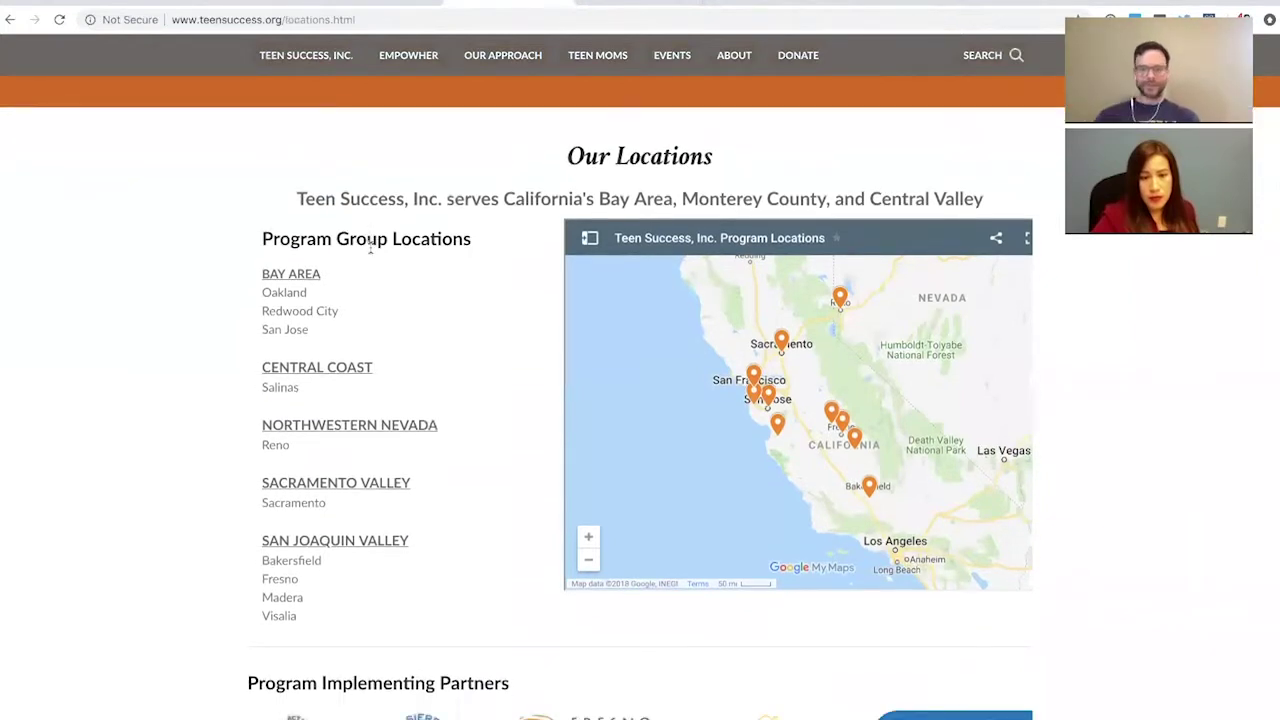
{"action": "scroll", "coordinate": [370, 250], "scroll_direction": "down", "scroll_amount": 1}
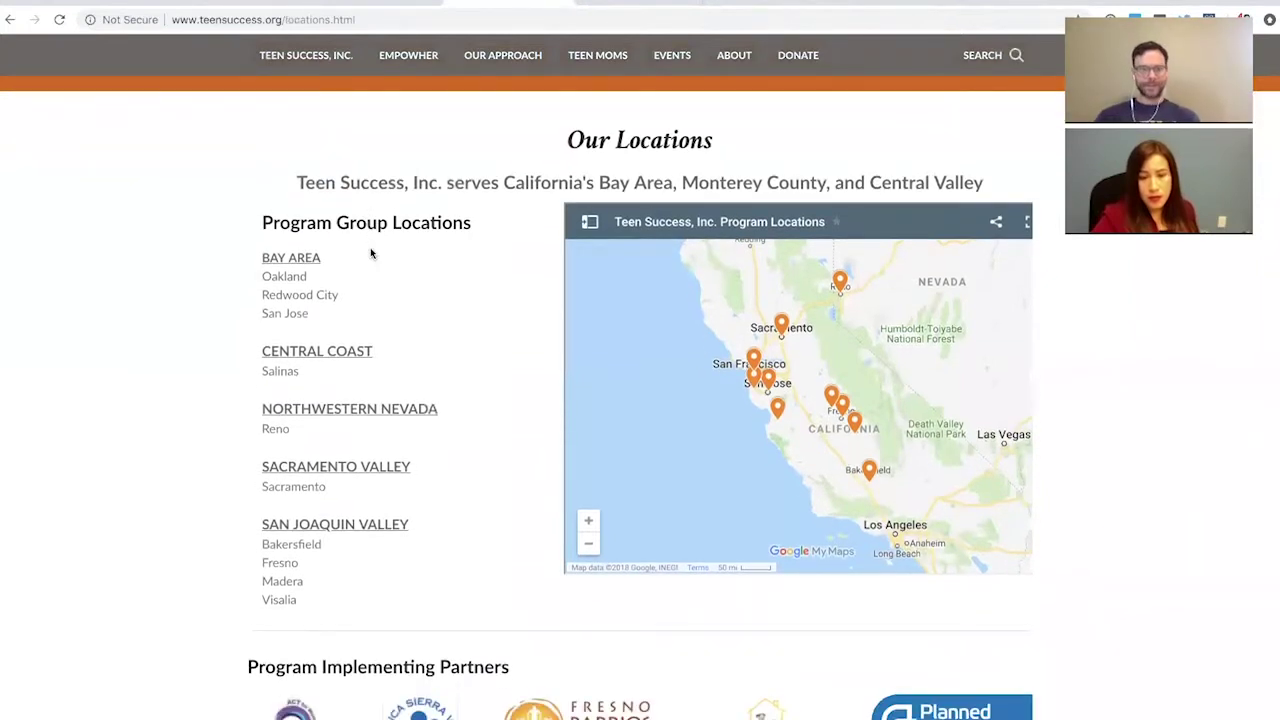
{"action": "scroll", "coordinate": [370, 253], "scroll_direction": "down", "scroll_amount": 1}
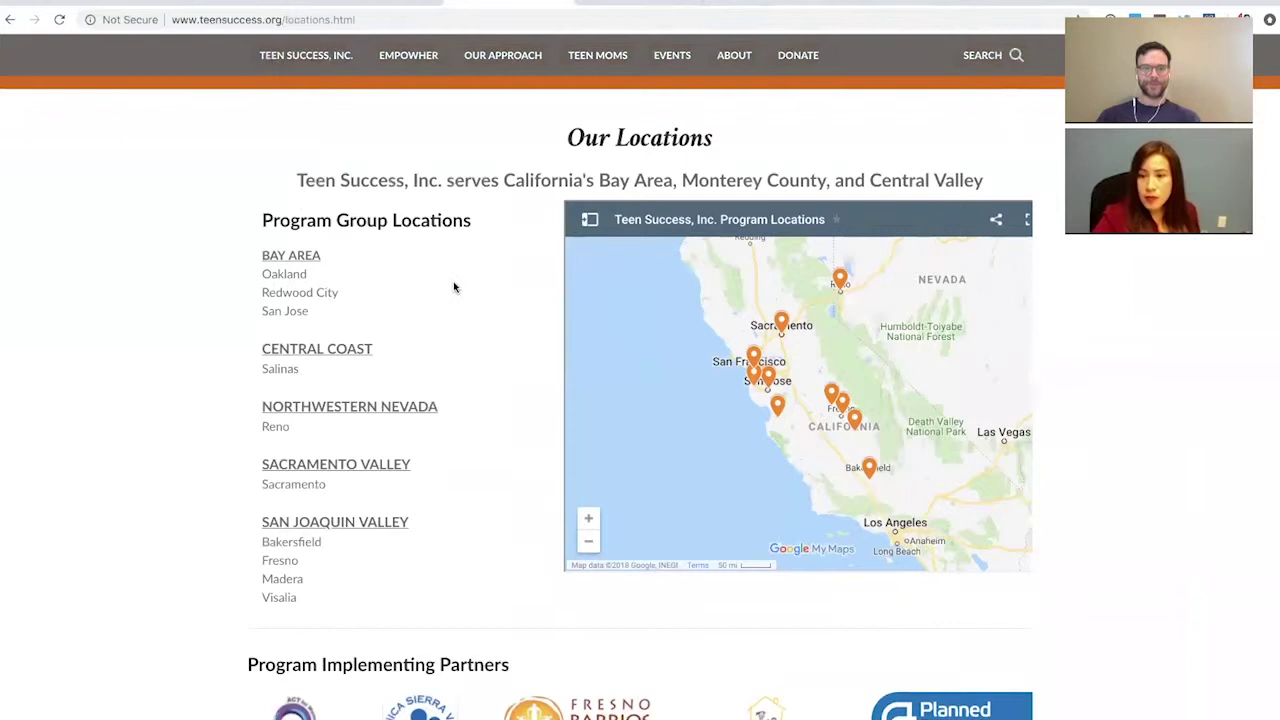
{"action": "scroll", "coordinate": [476, 307], "scroll_direction": "down", "scroll_amount": 2}
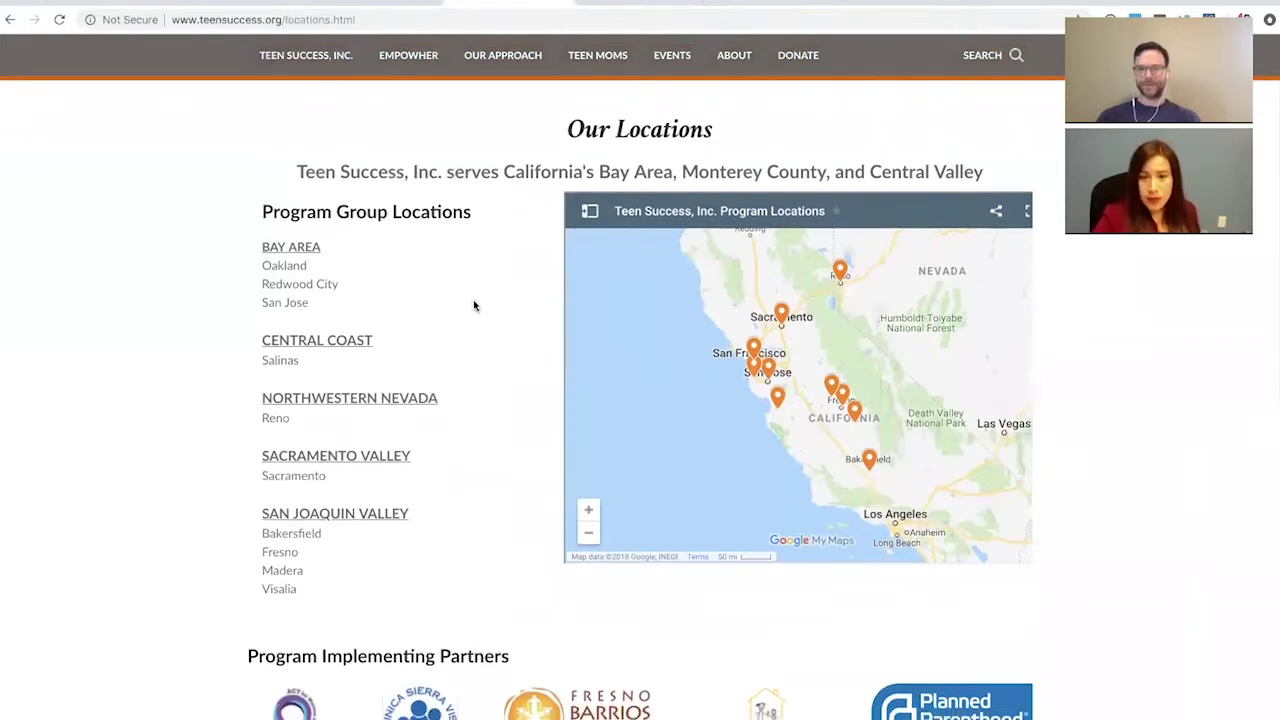
{"action": "scroll", "coordinate": [480, 300], "scroll_direction": "down", "scroll_amount": 1}
{"action": "scroll", "coordinate": [489, 287], "scroll_direction": "down", "scroll_amount": 7}
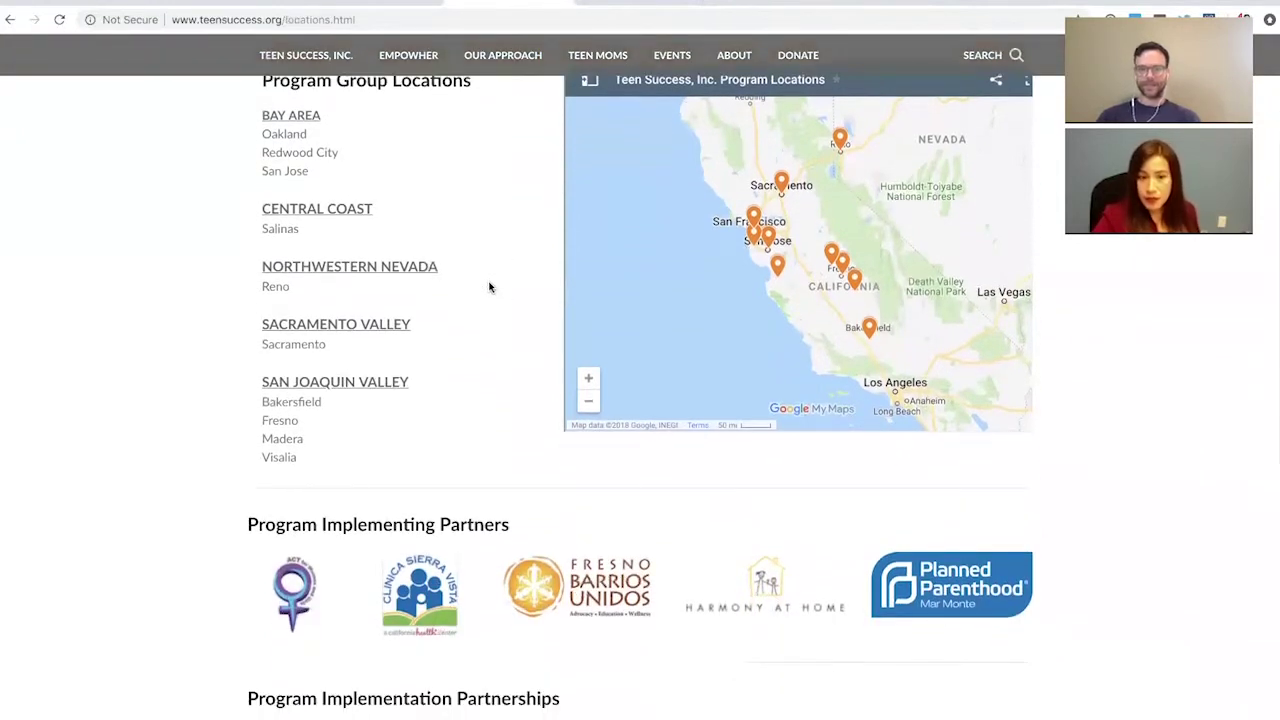
{"action": "scroll", "coordinate": [489, 287], "scroll_direction": "down", "scroll_amount": 4}
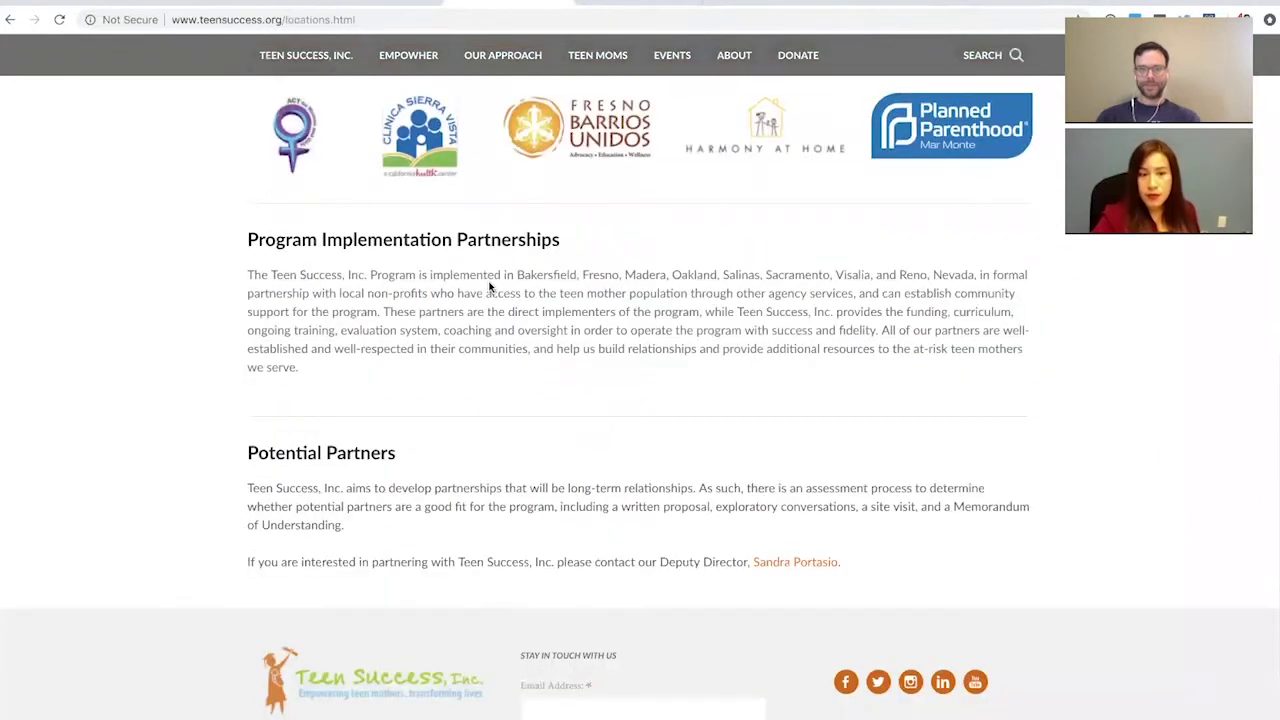
{"action": "scroll", "coordinate": [489, 286], "scroll_direction": "up", "scroll_amount": 15}
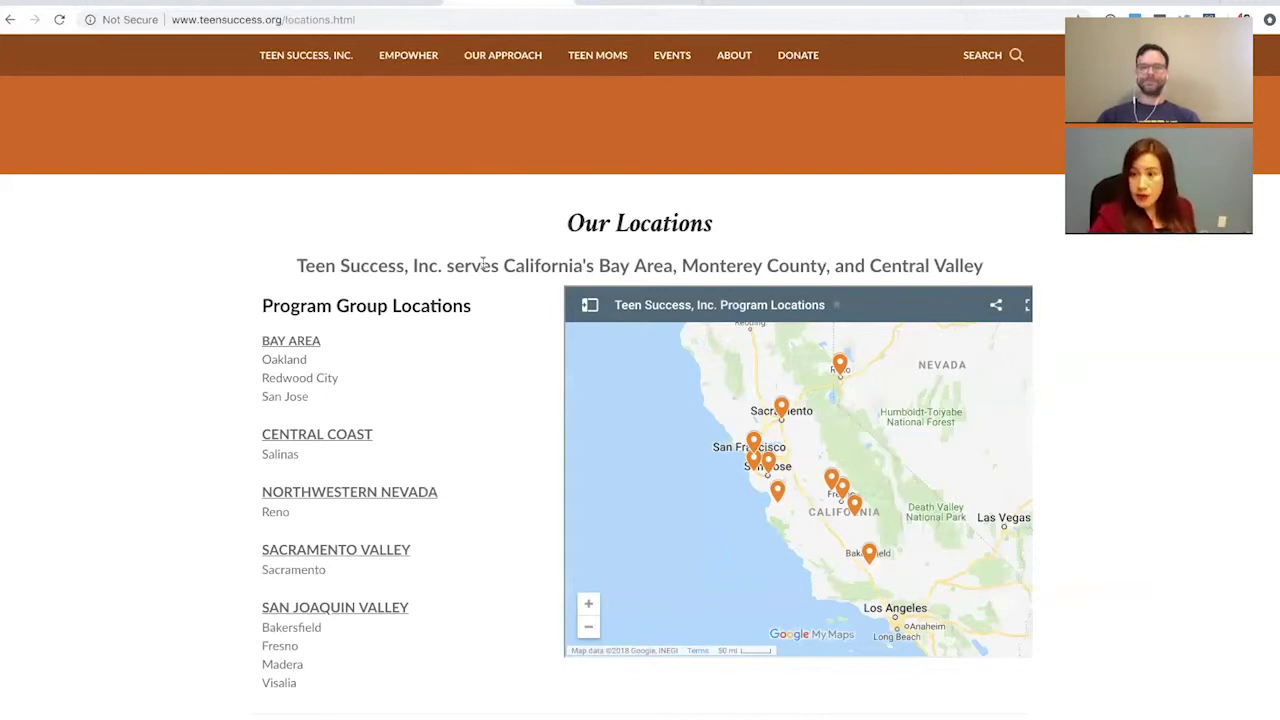
Return to the Balsamiq wireframe and add a subtitle reading "We're in your community - get involved!"
{"action": "key", "text": "ctrl+Tab"}
{"action": "key", "text": "ctrl+Tab"}
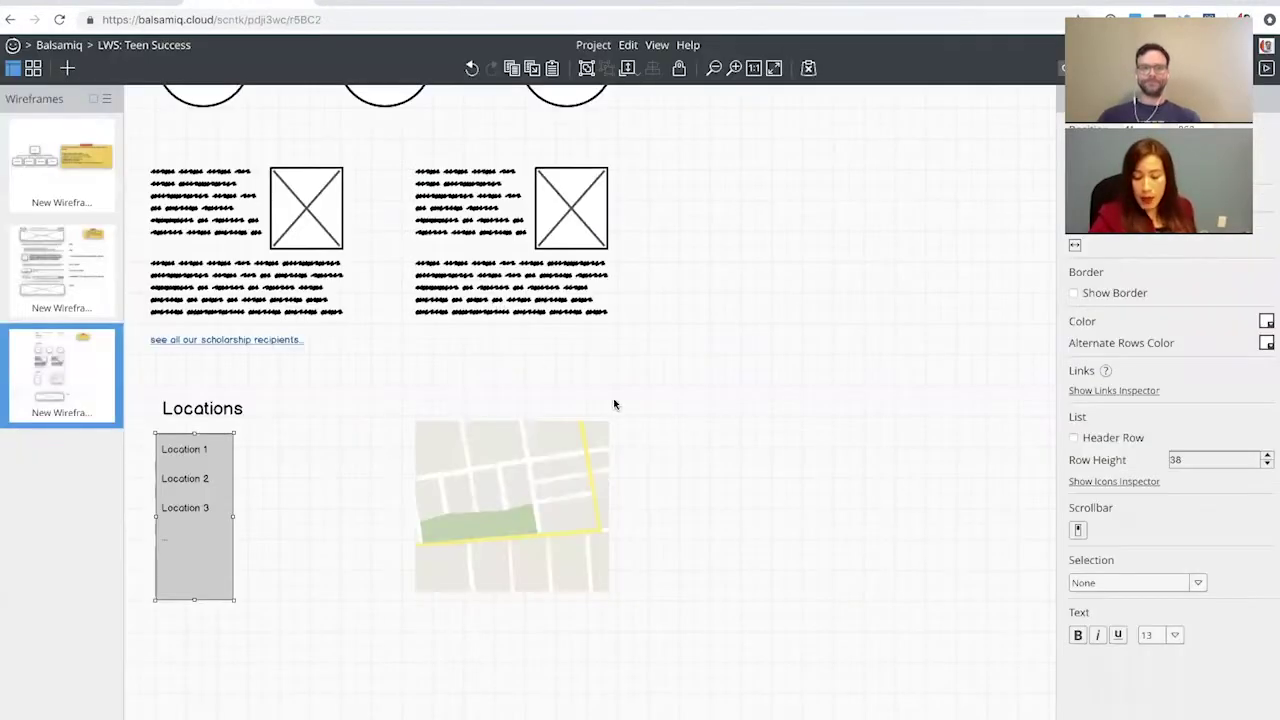
{"action": "left_click", "coordinate": [737, 419]}
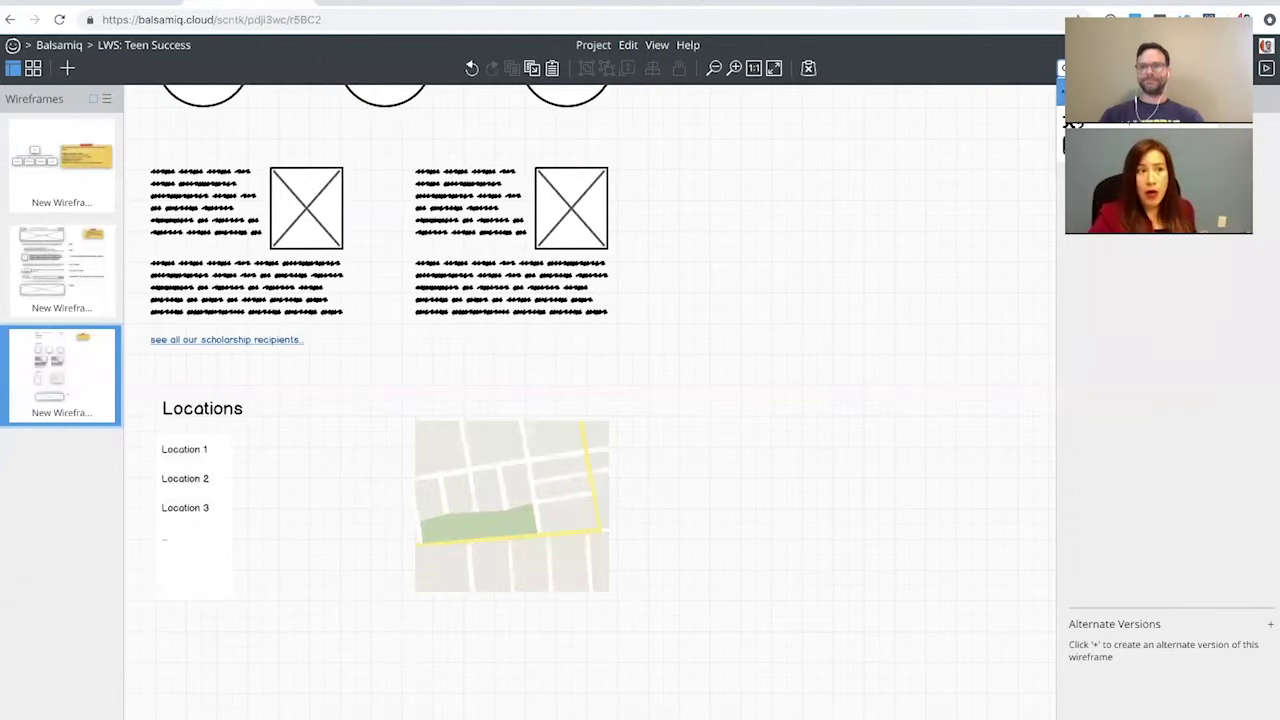
{"action": "key", "text": "Return"}
{"action": "key", "text": "Return"}
{"action": "type", "text": "We're in your co"}
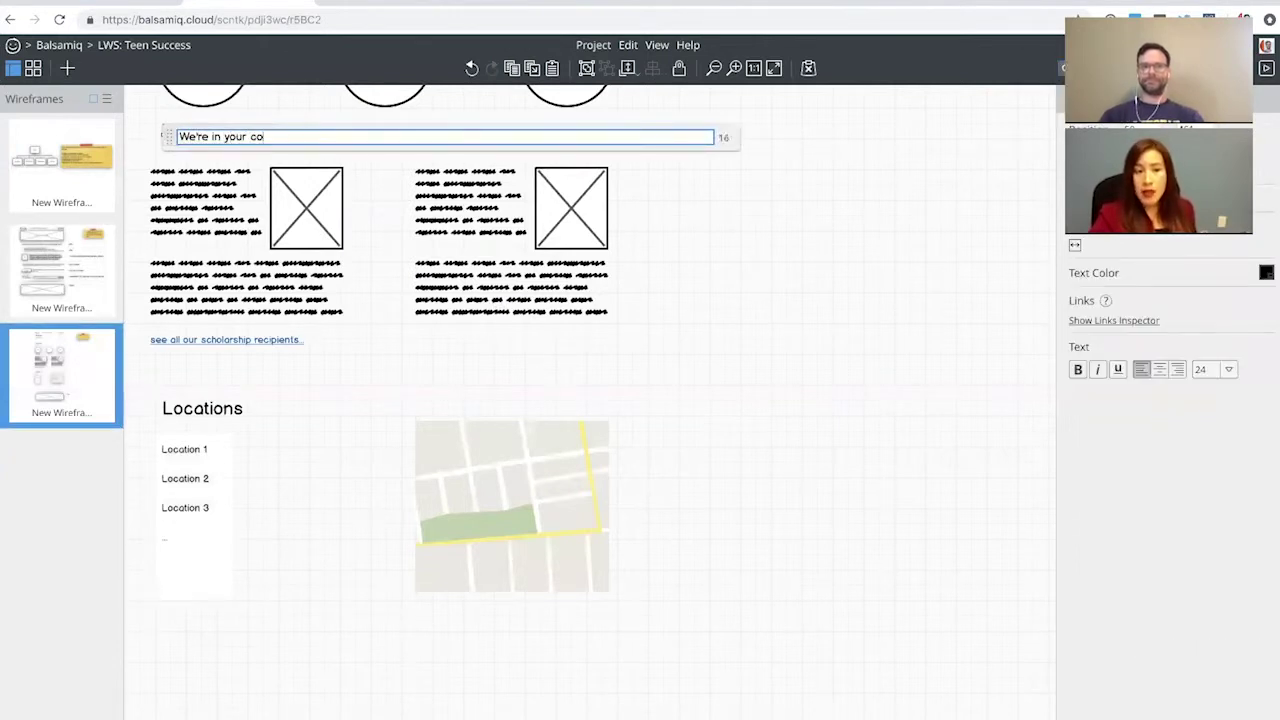
{"action": "type", "text": "mmunity - get involve"}
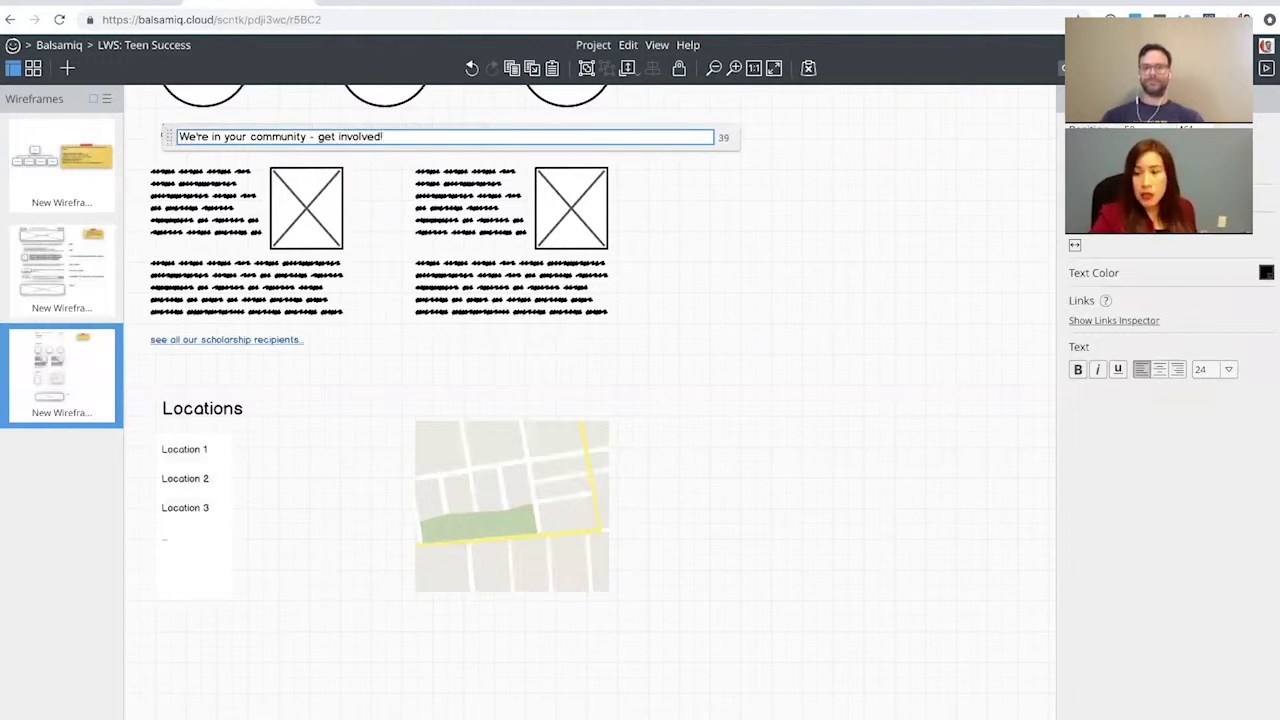
{"action": "type", "text": "d!"}
{"action": "key", "text": "Return"}
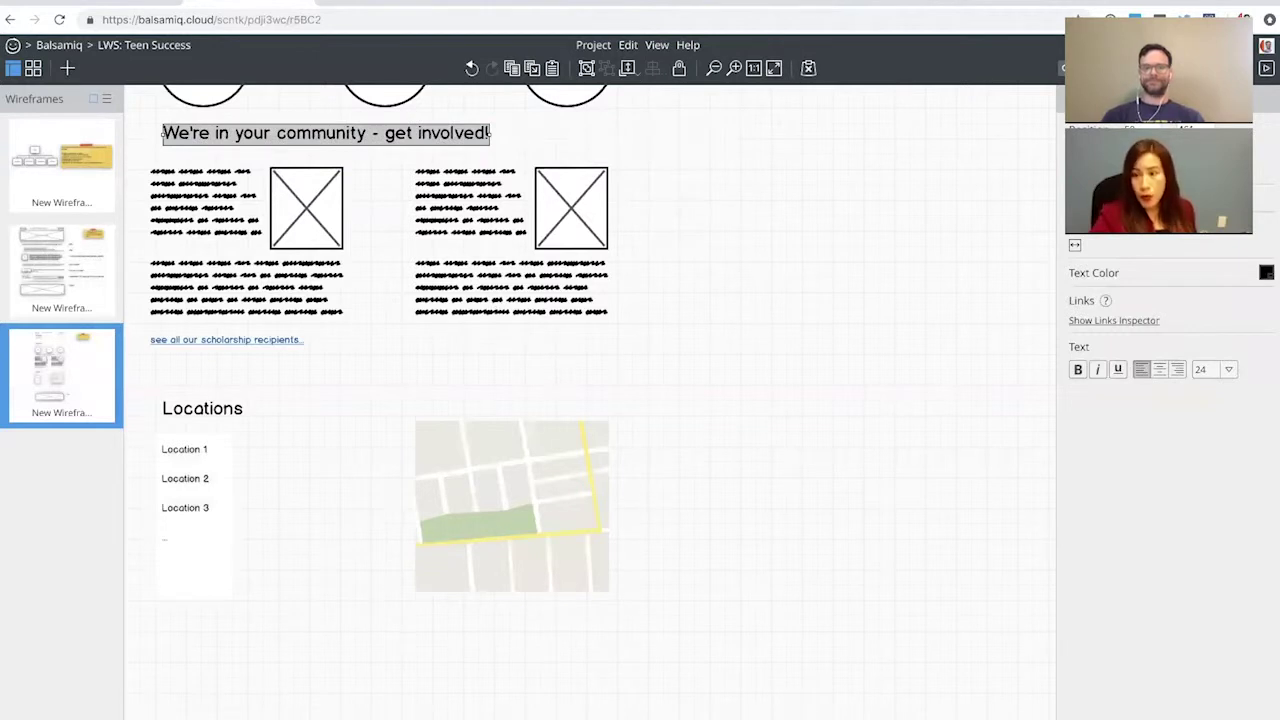
Reduce the community subtitle's text size to 18 and place it directly below the Locations heading
{"action": "key", "text": "super+bracketleft"}
{"action": "key", "text": "super+bracketleft"}
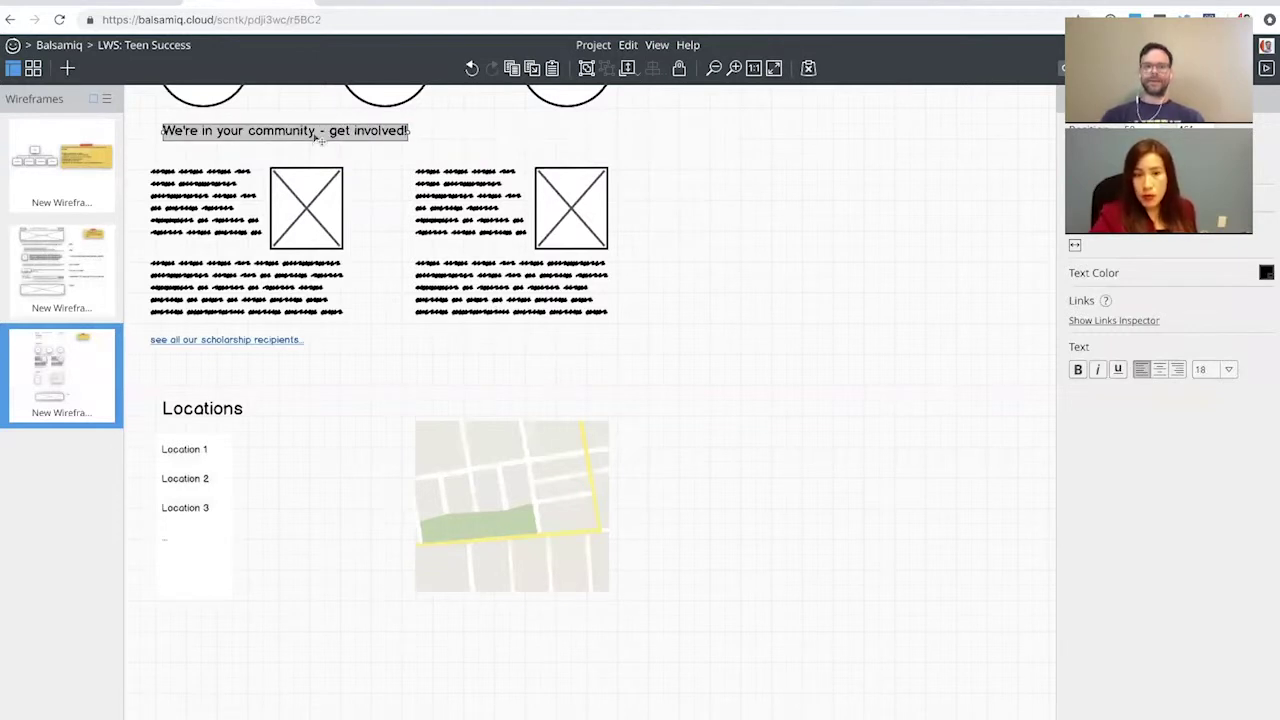
{"action": "left_click_drag", "start_coordinate": [320, 140], "coordinate": [322, 446]}
Move the location list and the map down to leave space below the community subtitle
{"action": "left_click_drag", "start_coordinate": [200, 508], "coordinate": [203, 571]}
{"action": "left_click", "coordinate": [533, 545]}
{"action": "left_click_drag", "start_coordinate": [533, 545], "coordinate": [533, 607]}
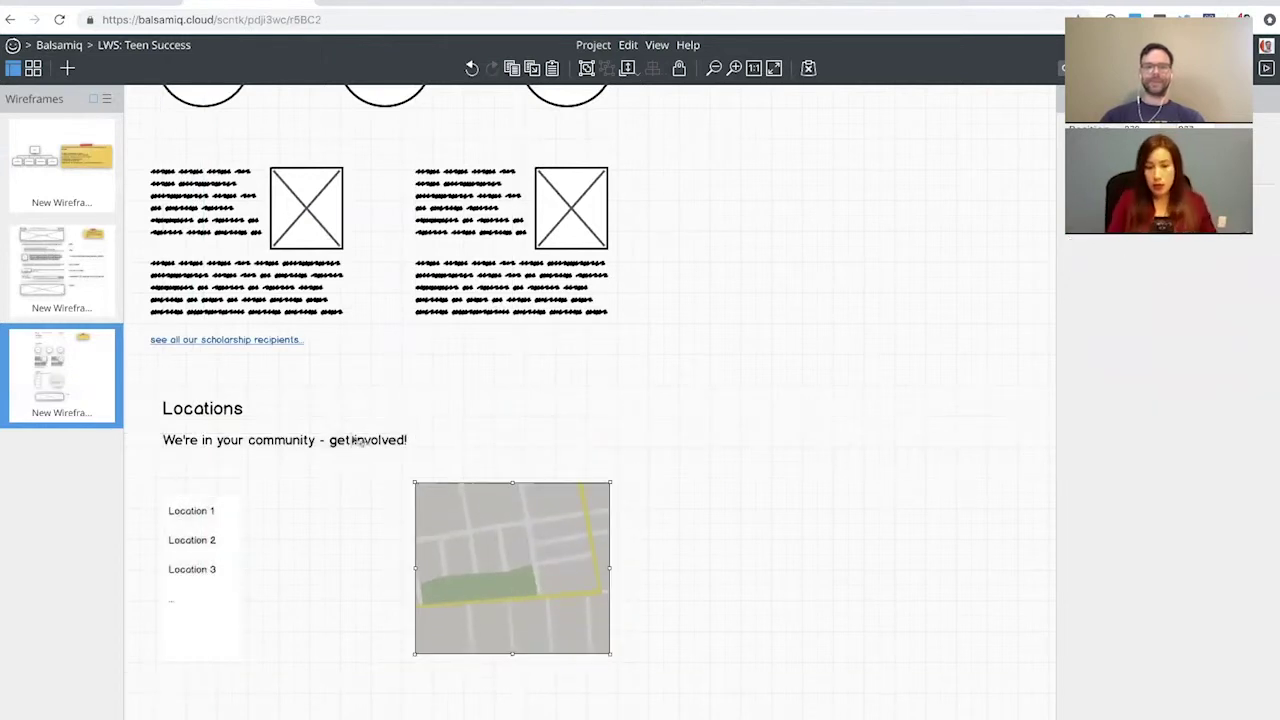
Duplicate the community subtitle just below itself and change the copy's text to "(referral program link)"
{"action": "double_click", "coordinate": [355, 440]}
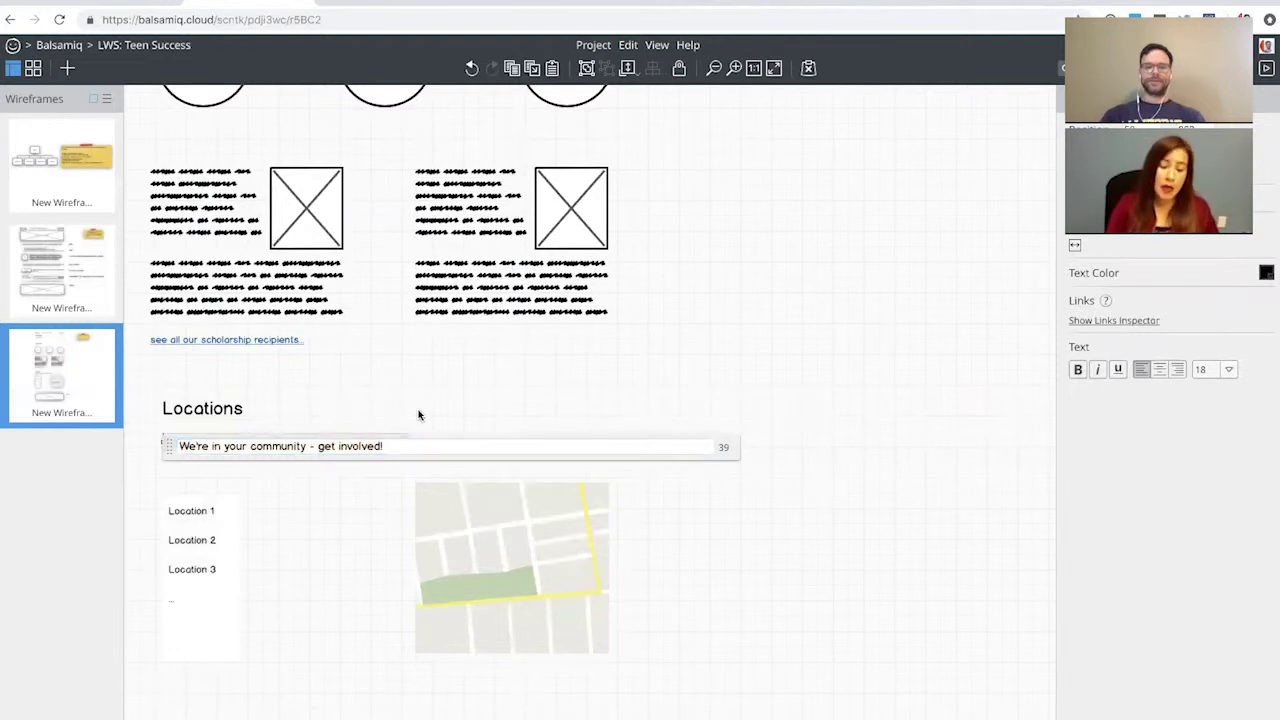
{"action": "left_click", "coordinate": [418, 414]}
{"action": "left_click", "coordinate": [380, 447]}
{"action": "left_click_drag", "start_coordinate": [380, 448], "coordinate": [380, 452]}
{"action": "double_click", "coordinate": [379, 452]}
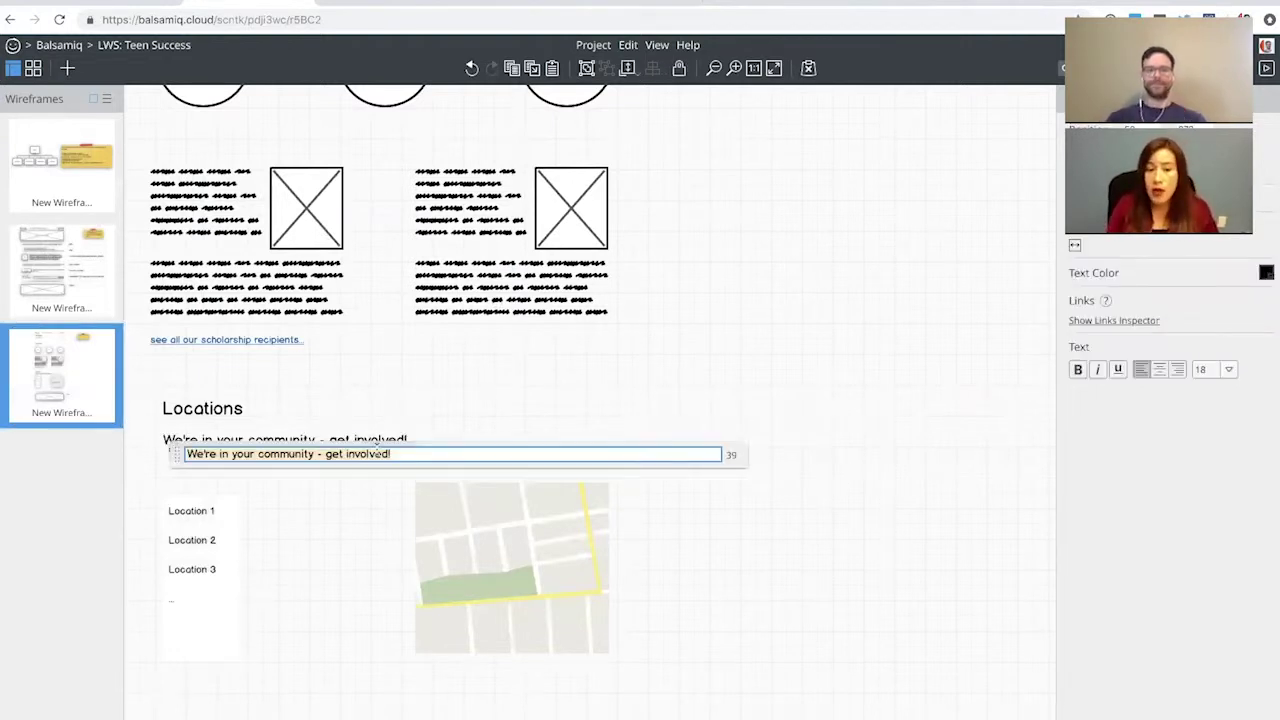
{"action": "type", "text": "("}
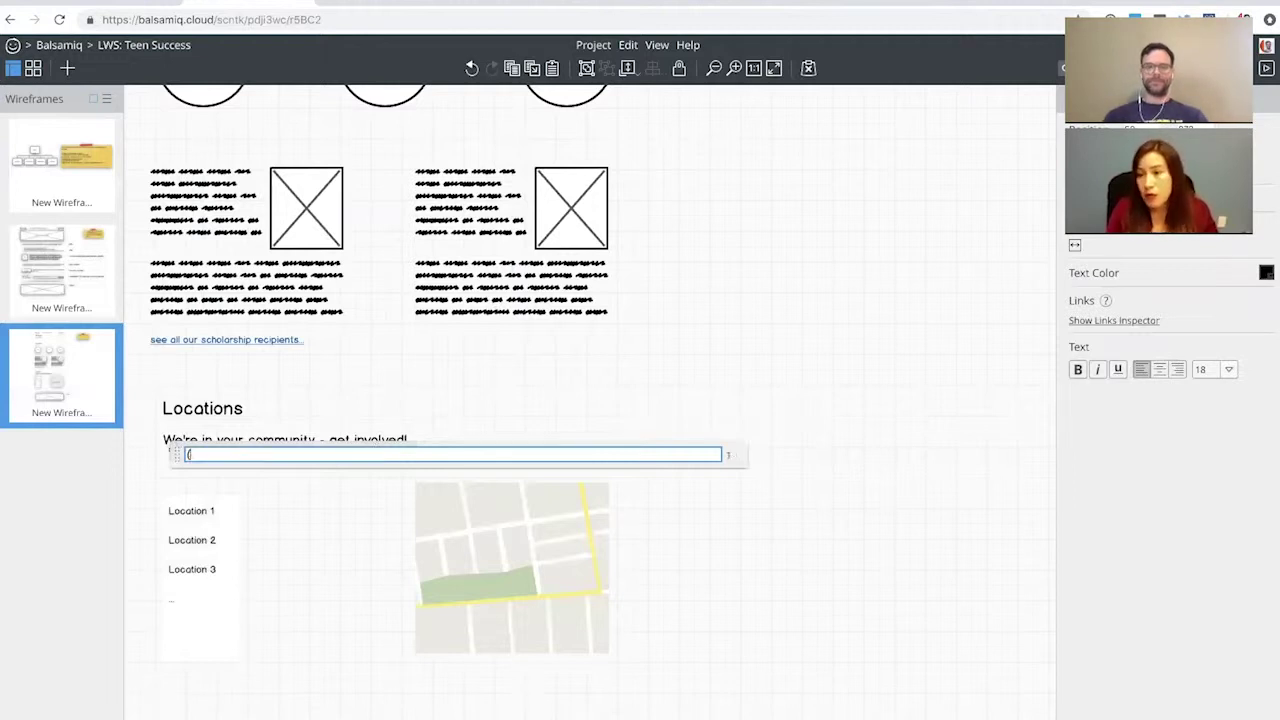
{"action": "type", "text": "referral prog"}
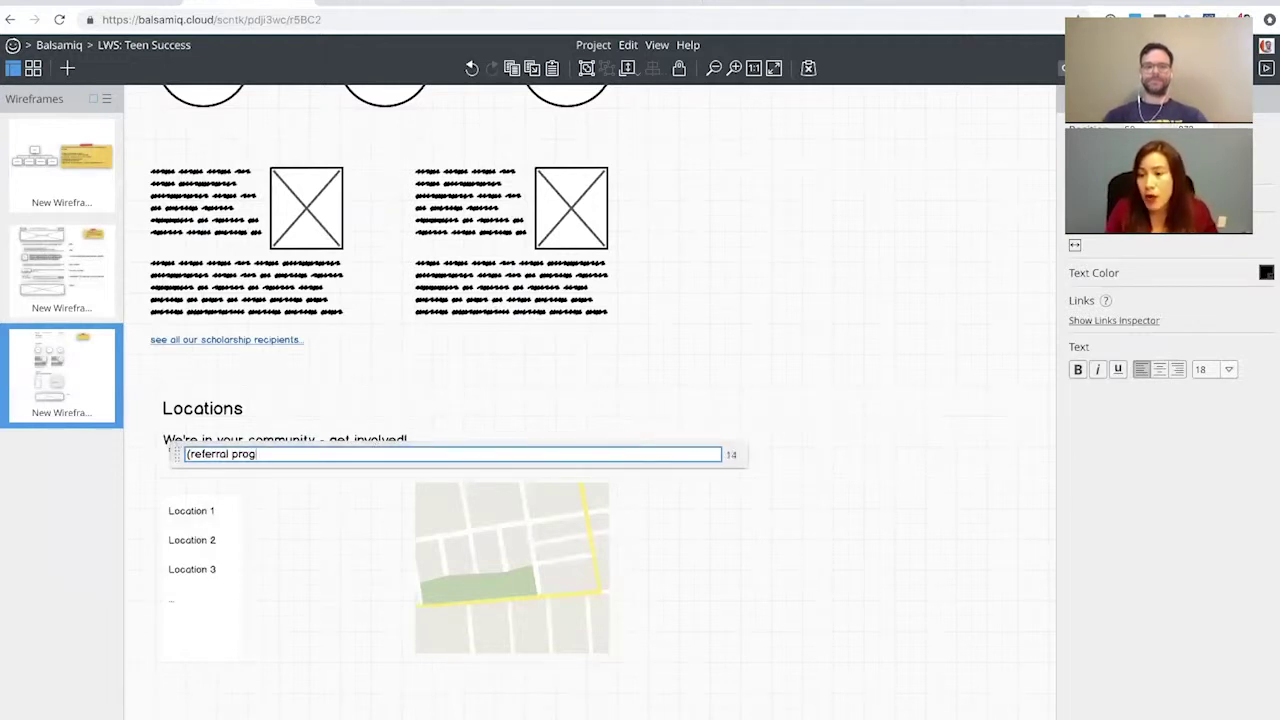
{"action": "type", "text": "ram link)"}
{"action": "key", "text": "Return"}
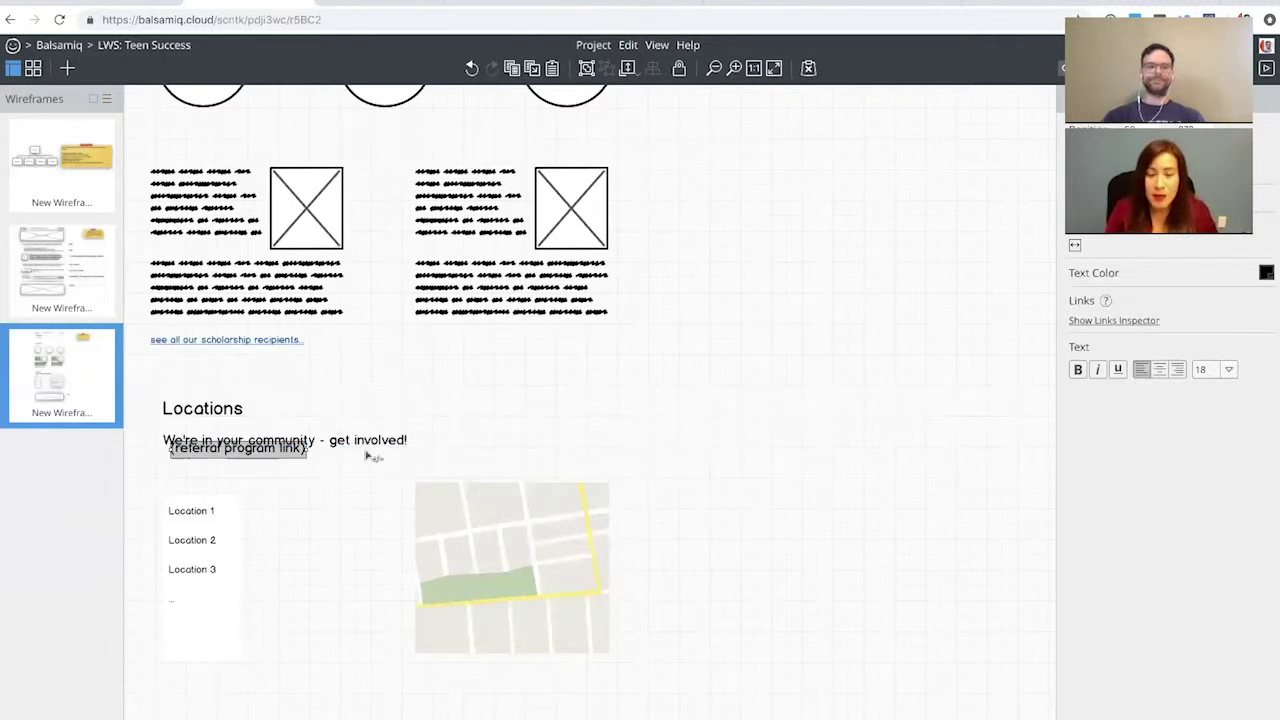
Place the "(referral program link)" text under the community subtitle and shift the map and the location list down to make room
{"action": "left_click_drag", "start_coordinate": [283, 452], "coordinate": [279, 474]}
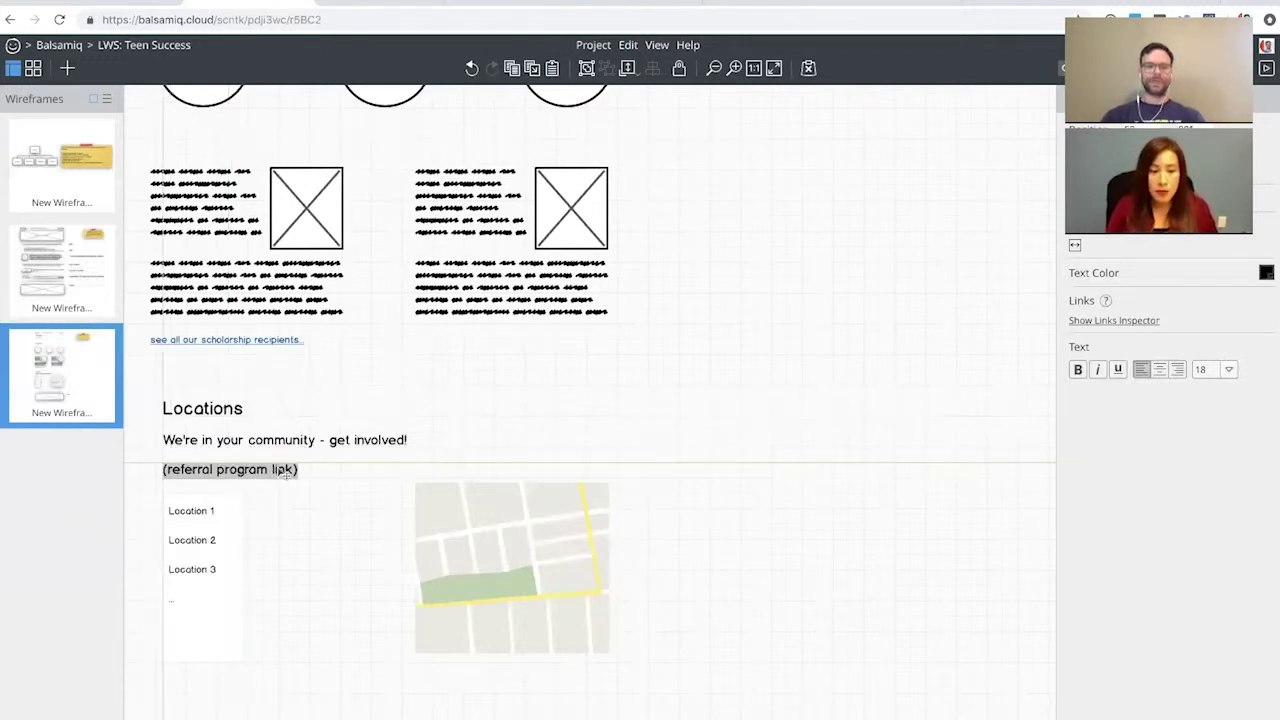
{"action": "left_click", "coordinate": [507, 550]}
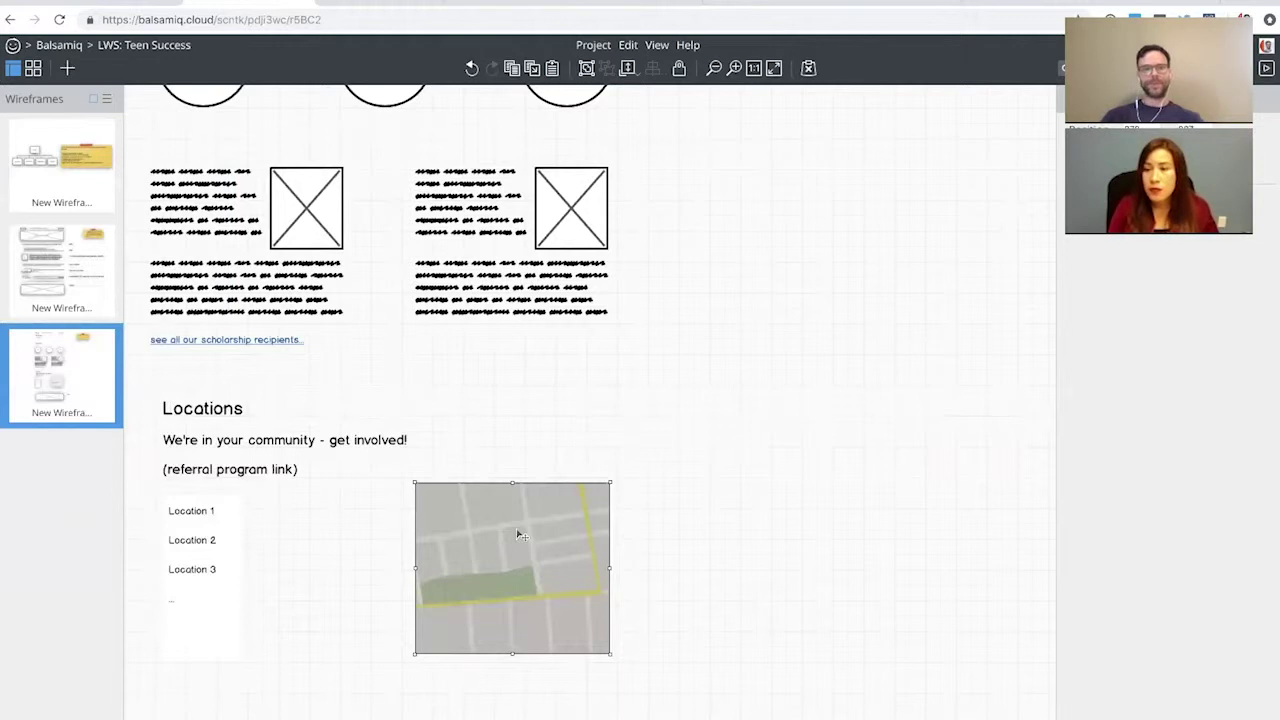
{"action": "left_click_drag", "start_coordinate": [519, 535], "coordinate": [517, 551]}
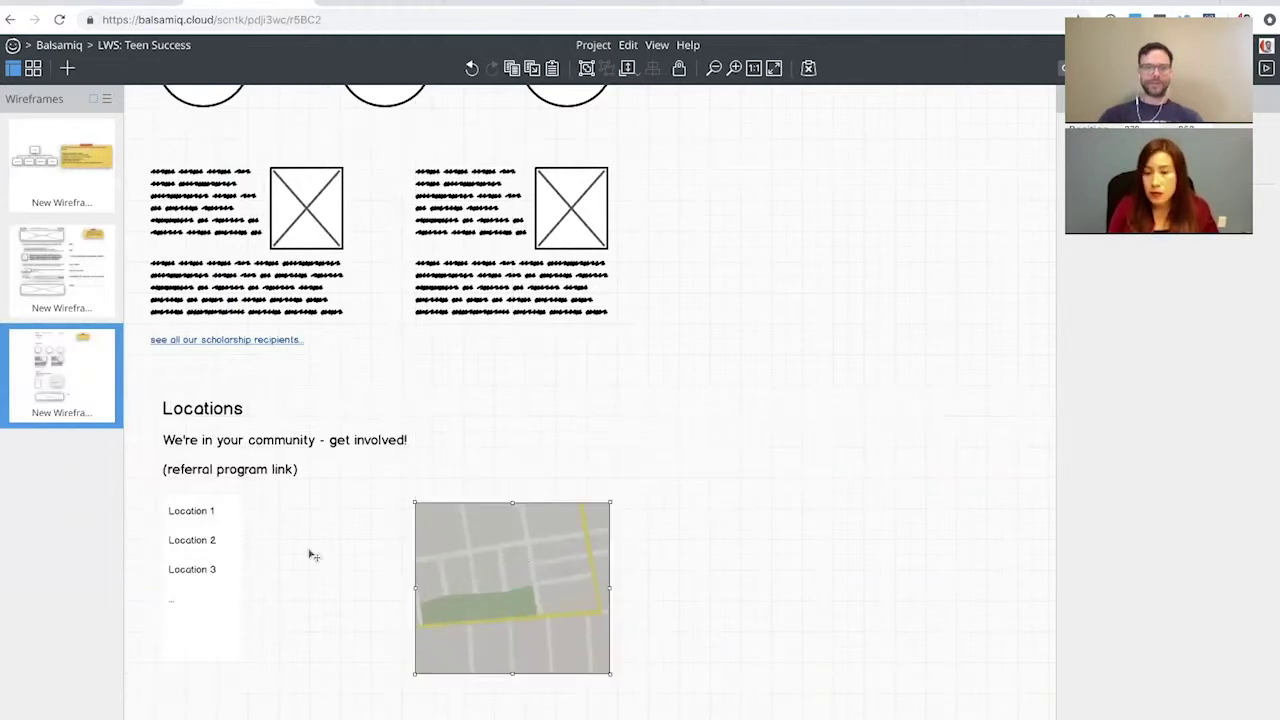
{"action": "left_click_drag", "start_coordinate": [218, 541], "coordinate": [215, 551]}
Add two buttons above the map, one level with the community subtitle and one level with the referral program link
{"action": "left_click", "coordinate": [570, 462]}
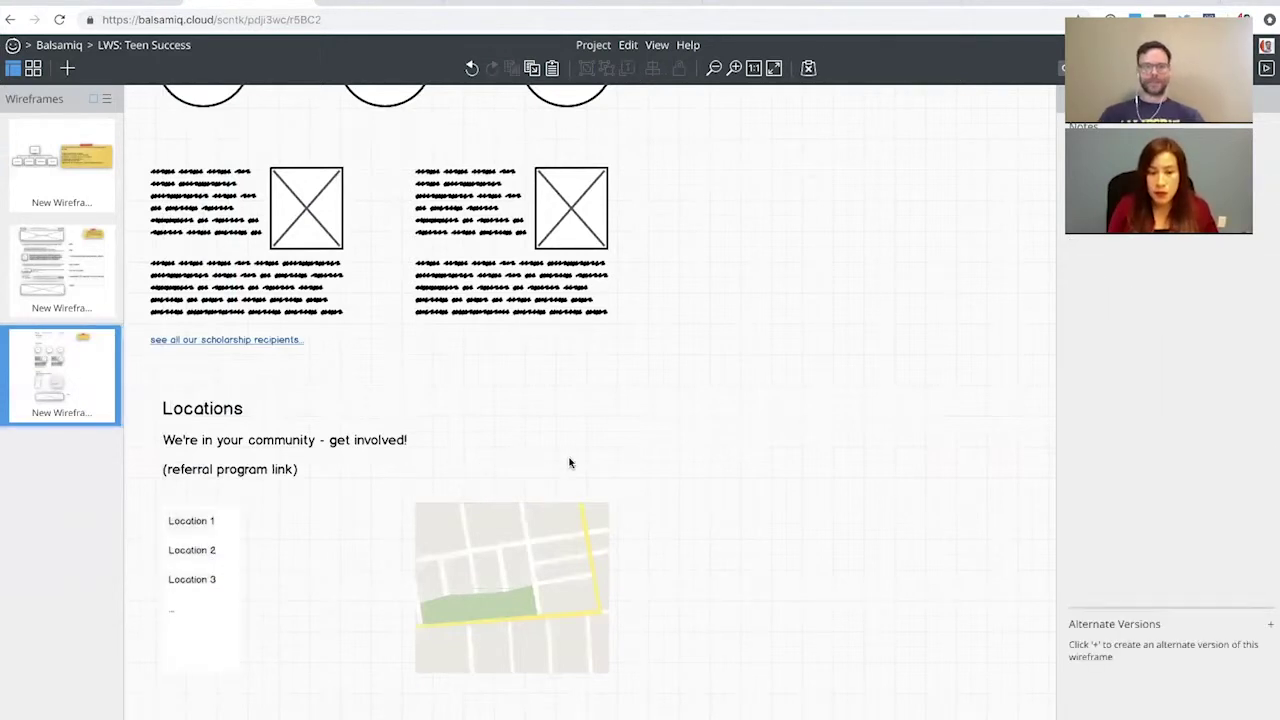
{"action": "type", "text": "/but"}
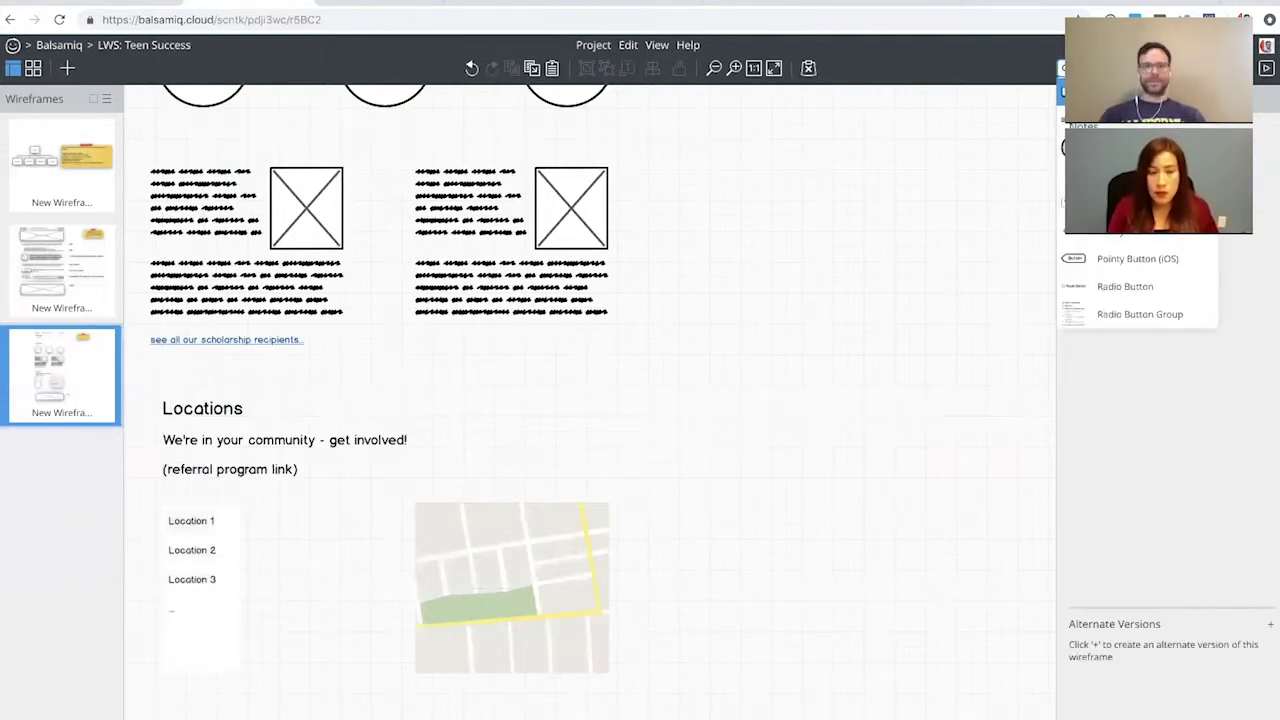
{"action": "key", "text": "Return"}
{"action": "left_click_drag", "start_coordinate": [185, 137], "coordinate": [588, 476]}
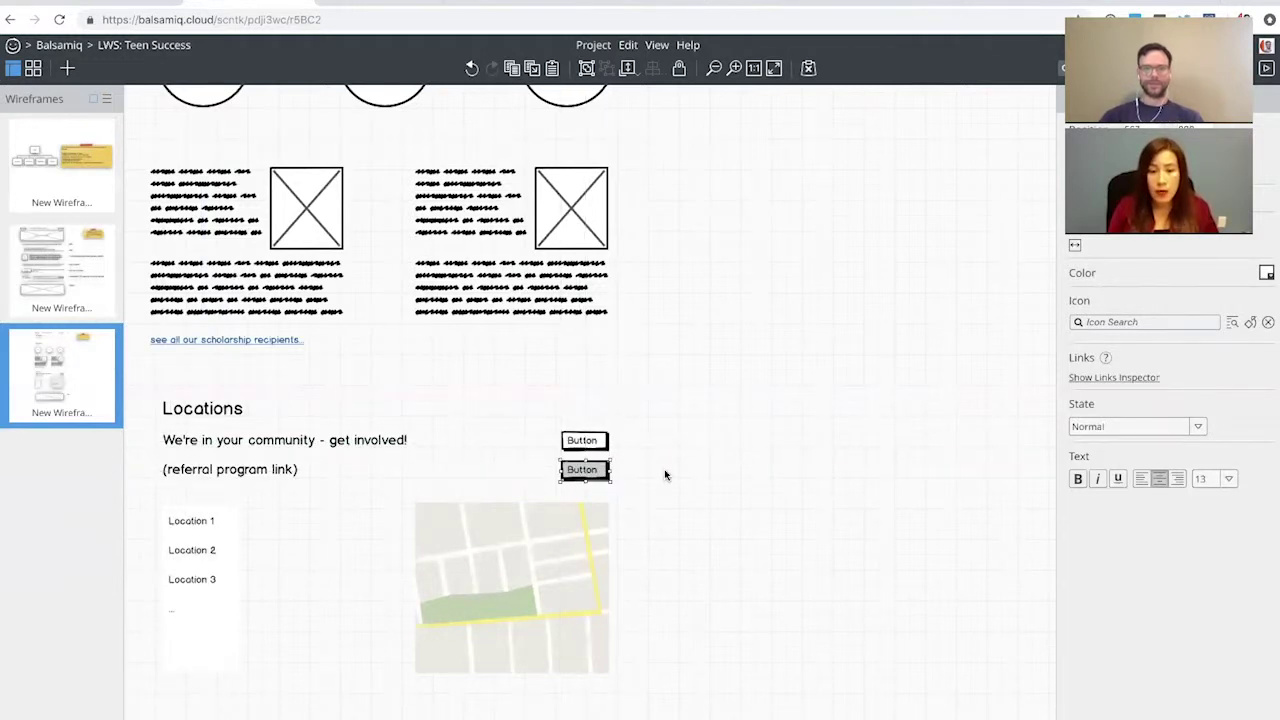
{"action": "left_click", "coordinate": [653, 477]}
{"action": "scroll", "coordinate": [653, 477], "scroll_direction": "down", "scroll_amount": 1}
{"action": "scroll", "coordinate": [653, 477], "scroll_direction": "up", "scroll_amount": 3}
{"action": "scroll", "coordinate": [653, 477], "scroll_direction": "up", "scroll_amount": 4}
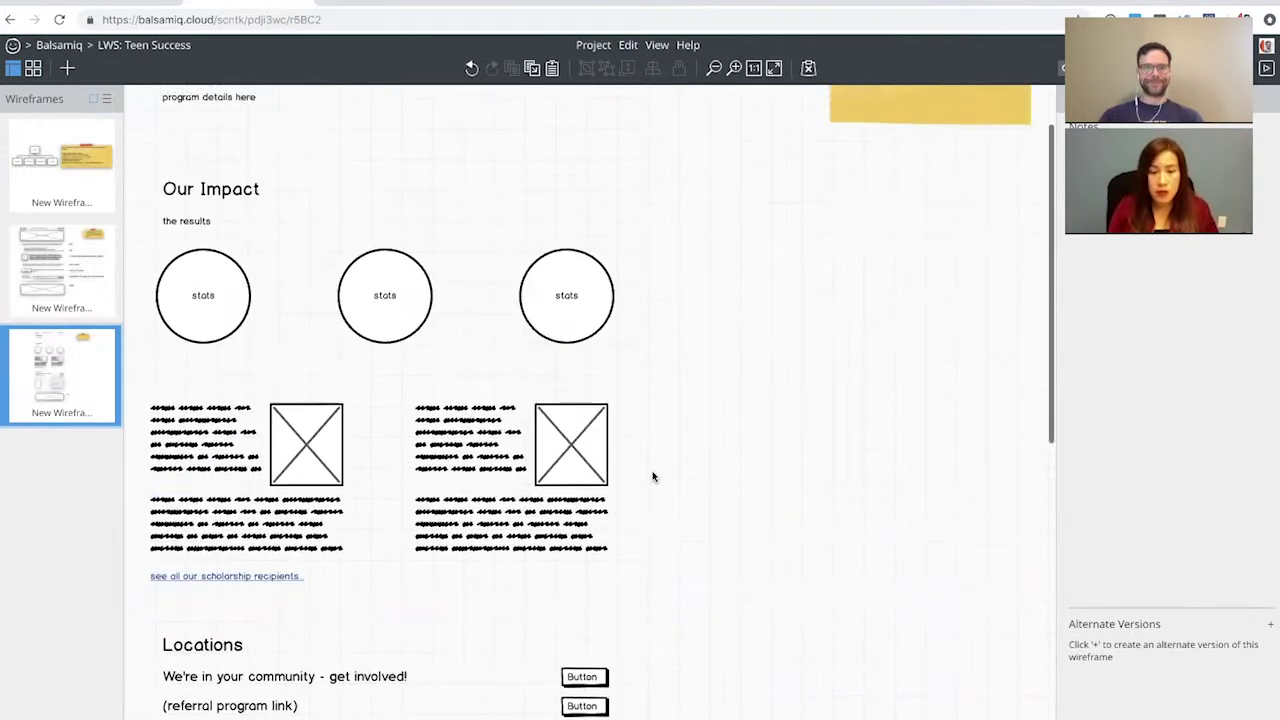
Switch to the Teen Success website and examine the Our Program page and its linked Our Impact results page
{"action": "key", "text": "ctrl+Tab"}
{"action": "key", "text": "ctrl+Tab"}
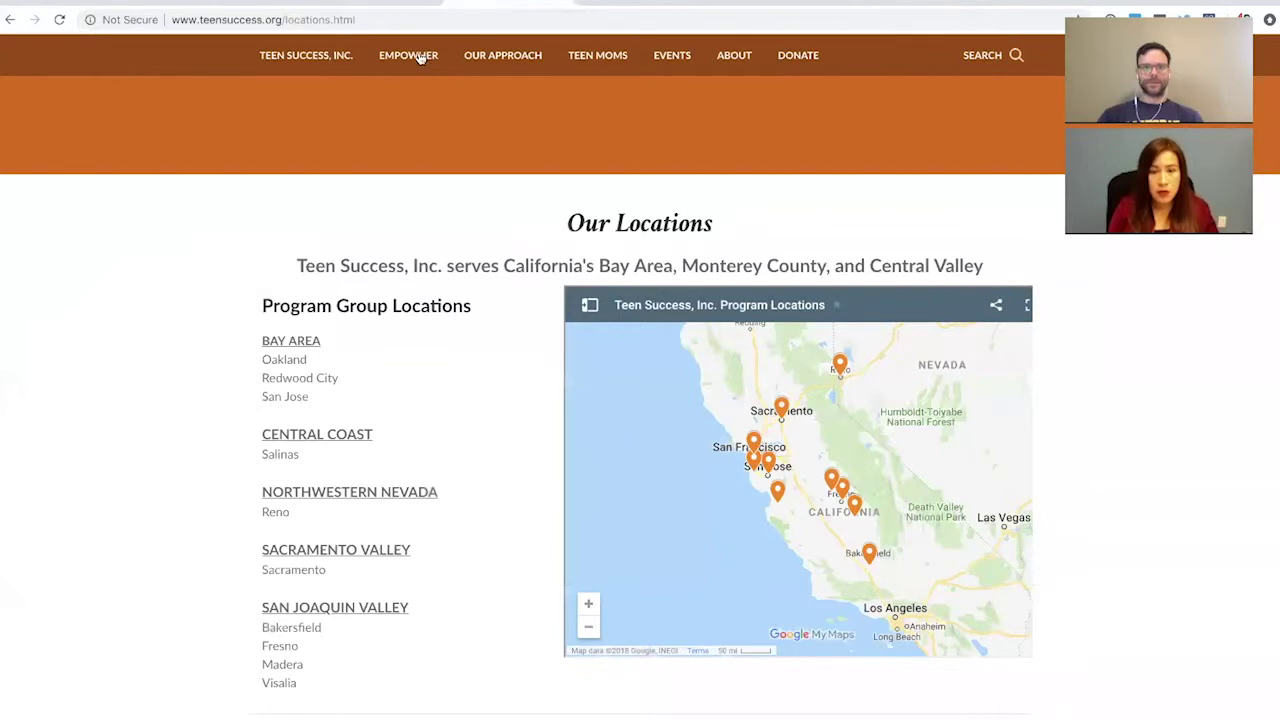
{"action": "mouse_move", "coordinate": [491, 55]}
{"action": "left_click", "coordinate": [493, 127]}
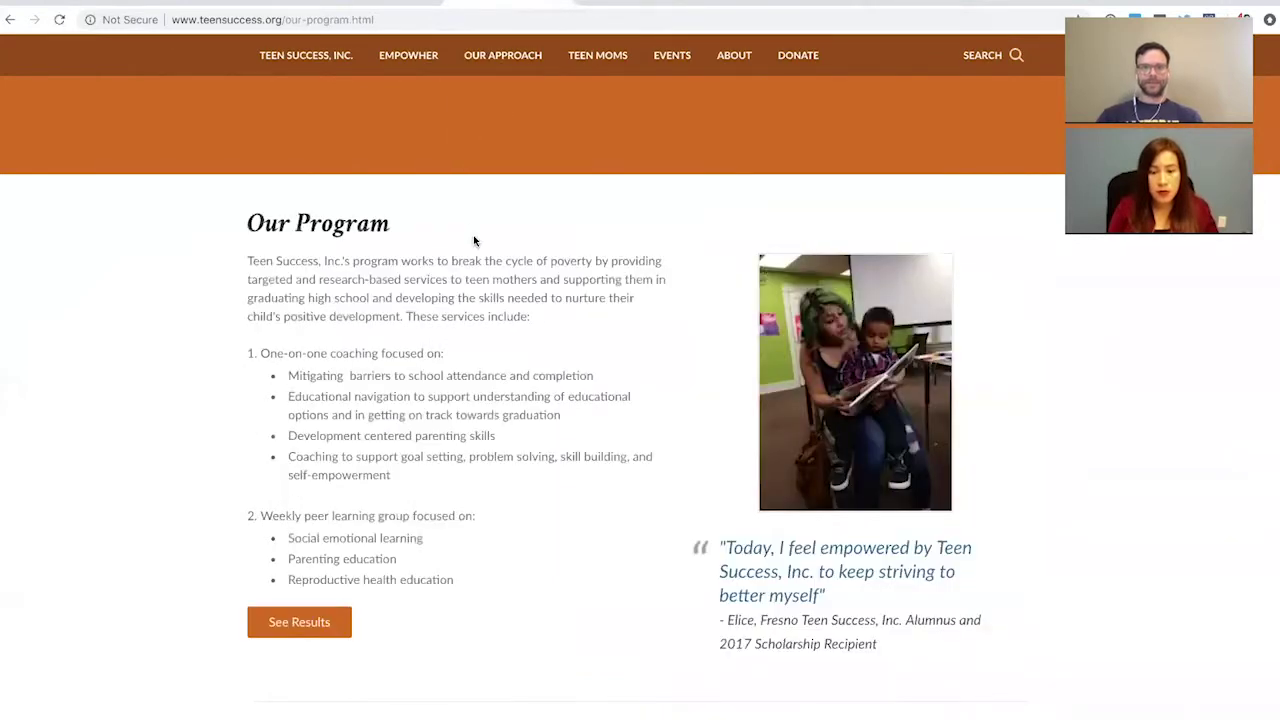
{"action": "scroll", "coordinate": [475, 240], "scroll_direction": "down", "scroll_amount": 3}
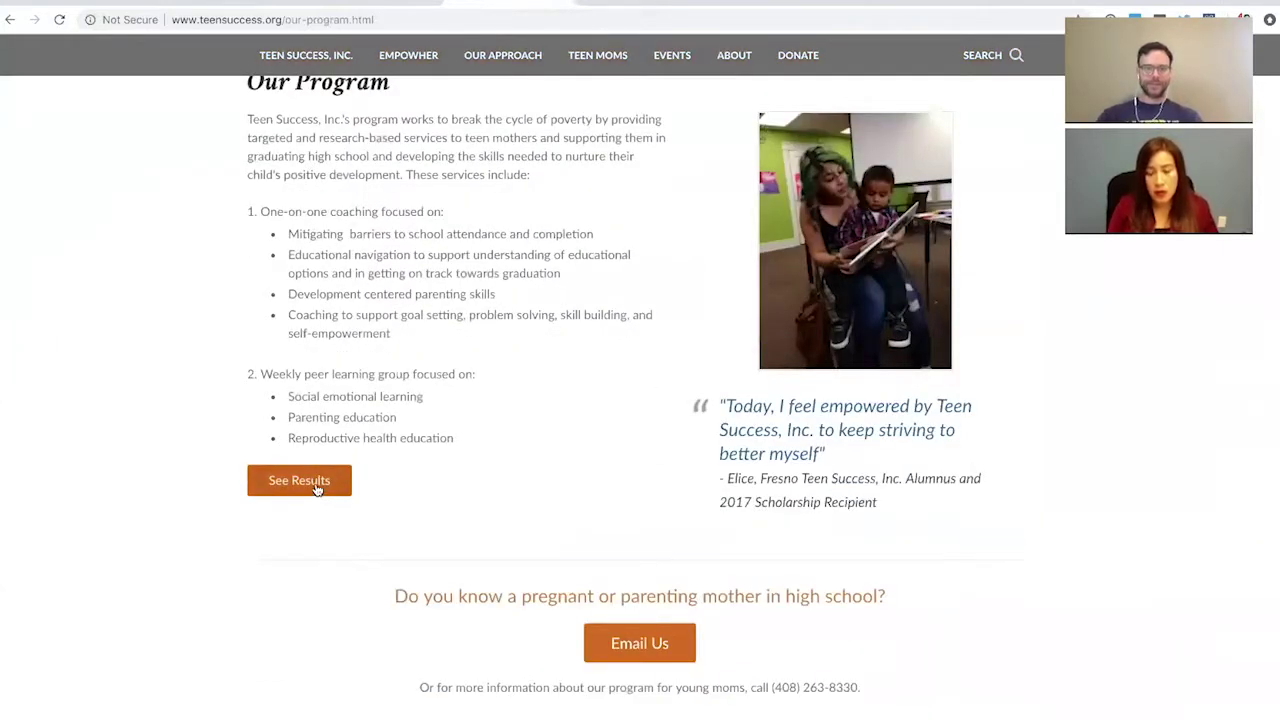
{"action": "left_click", "coordinate": [299, 480]}
{"action": "scroll", "coordinate": [473, 252], "scroll_direction": "down", "scroll_amount": 2}
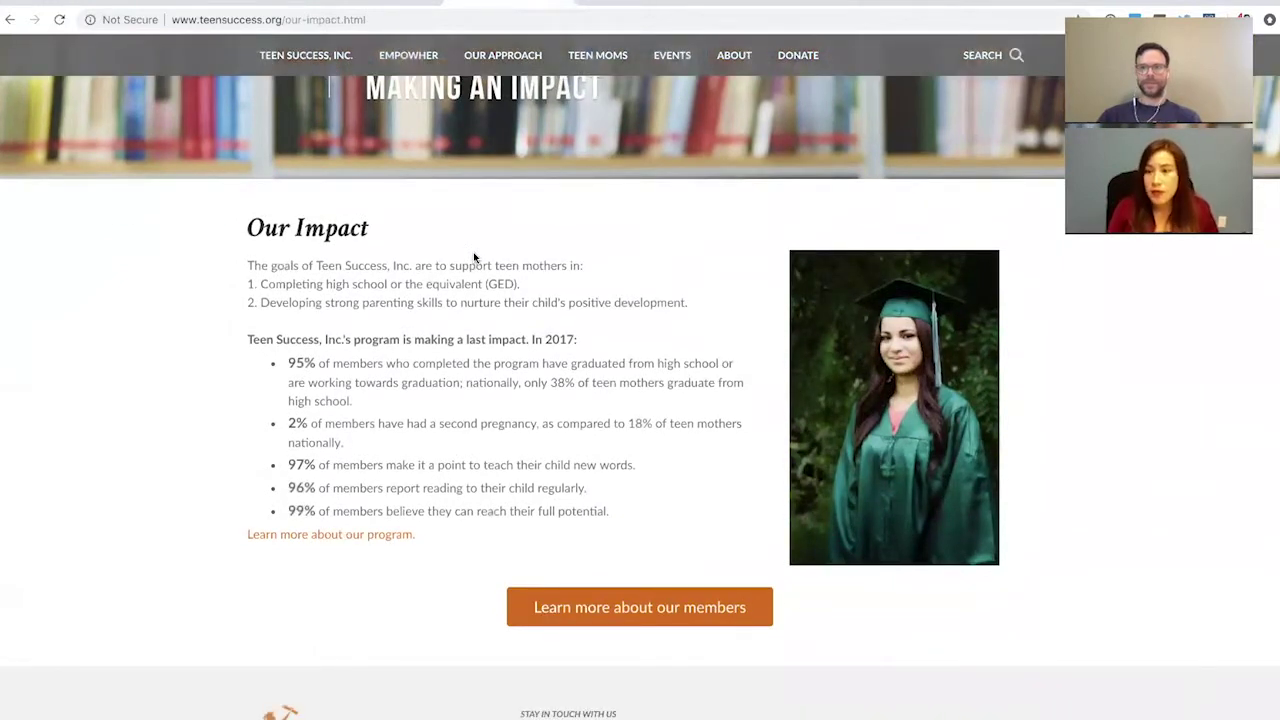
Go back to the Our Program page and check which pages are grouped under Our Approach
{"action": "key", "text": "alt+Left"}
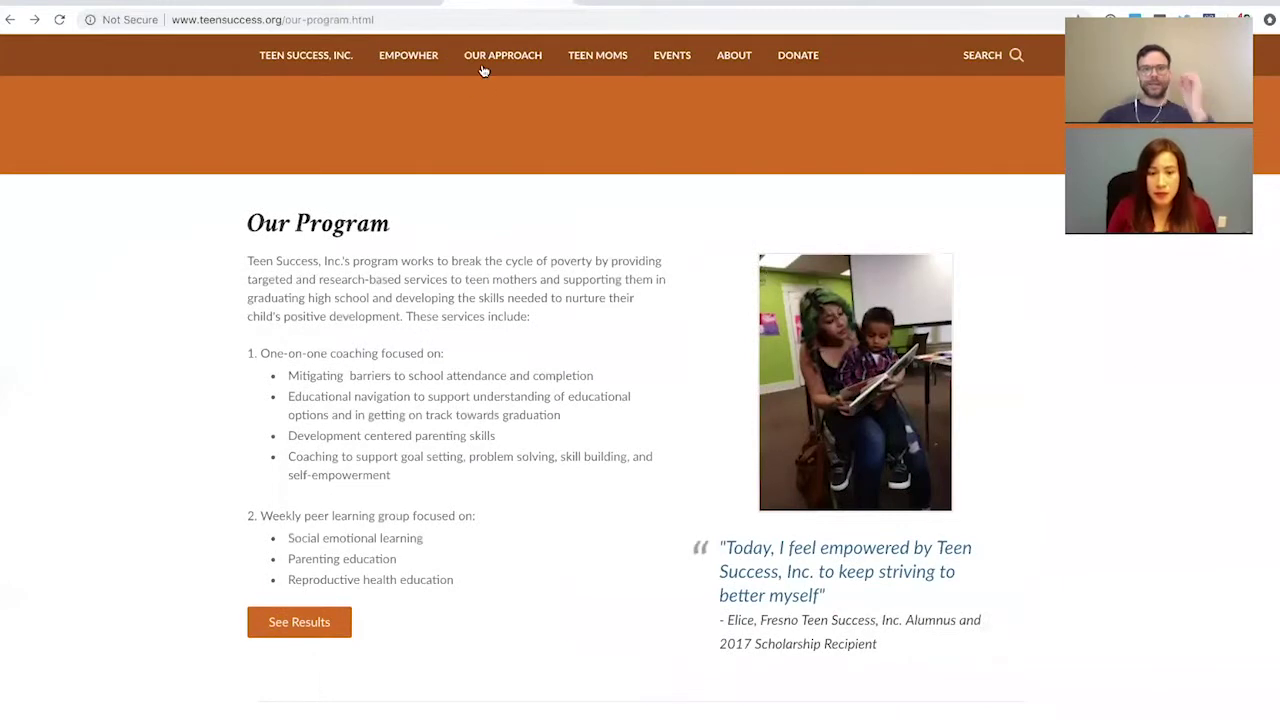
{"action": "mouse_move", "coordinate": [483, 70]}
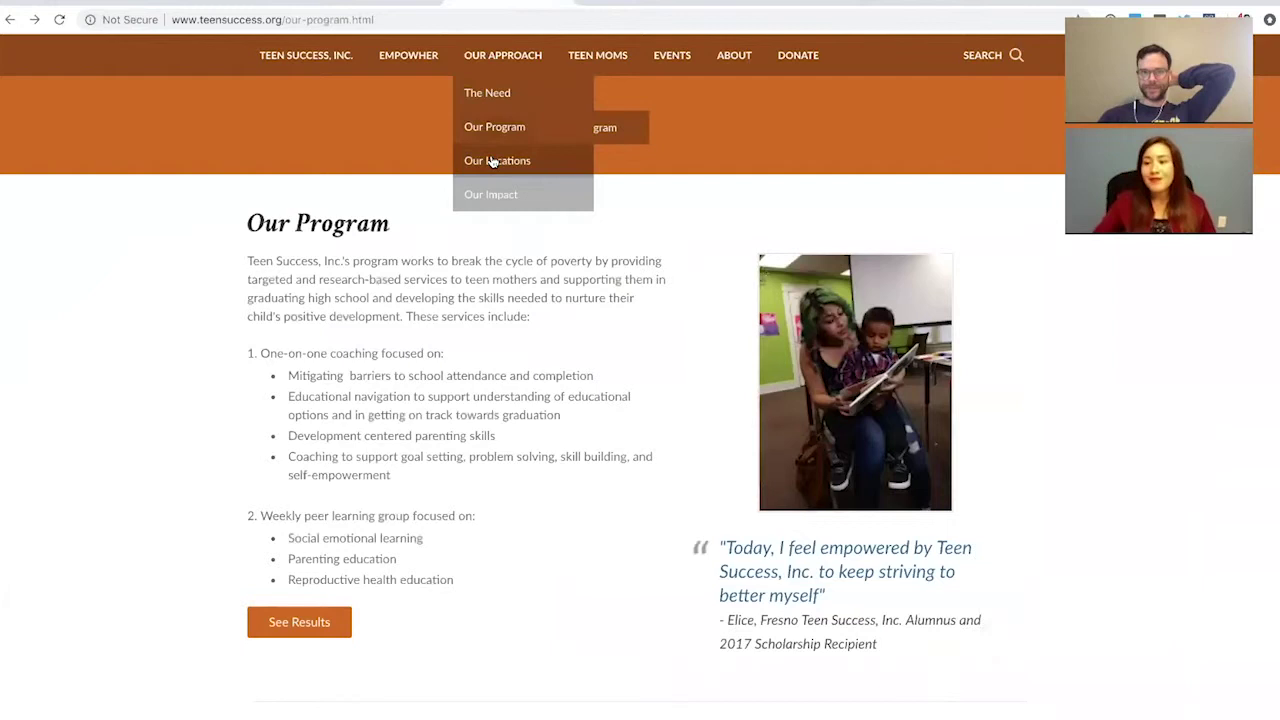
{"action": "mouse_move", "coordinate": [500, 197]}
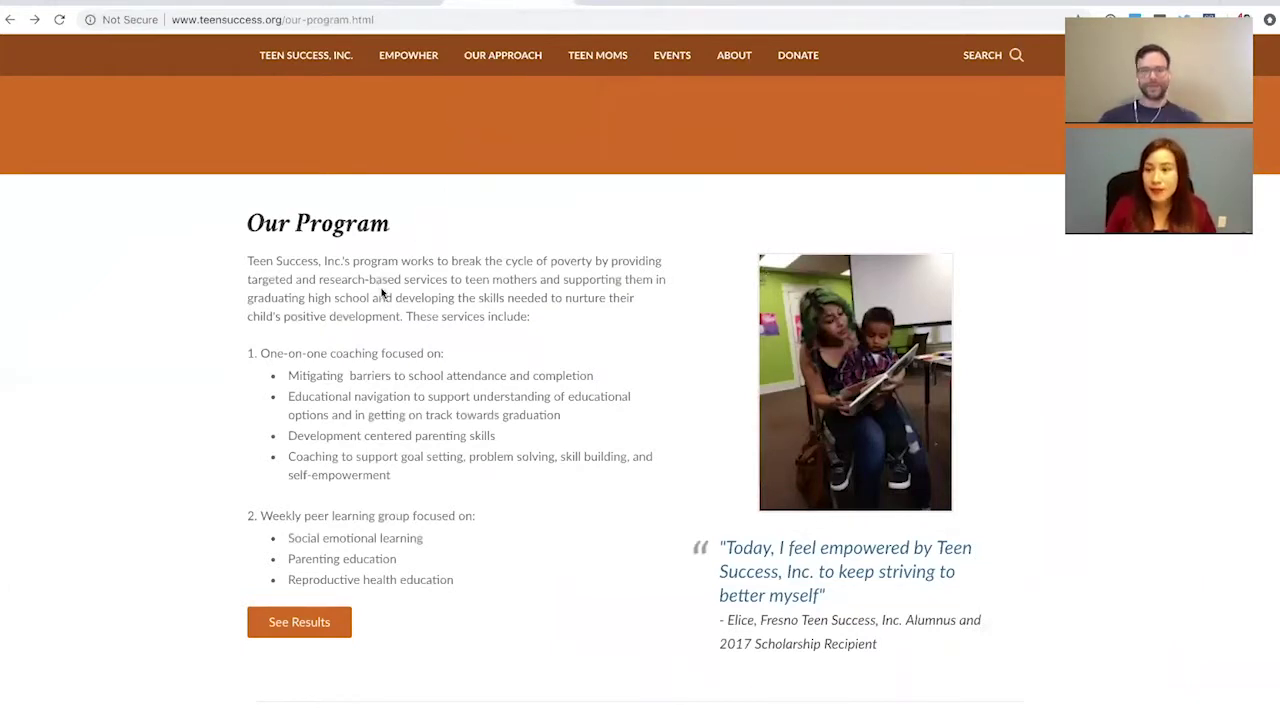
{"action": "scroll", "coordinate": [381, 293], "scroll_direction": "down", "scroll_amount": 1}
{"action": "scroll", "coordinate": [381, 293], "scroll_direction": "up", "scroll_amount": 1}
Return to the Balsamiq wireframe and delete the sticky note about adding a story section
{"action": "key", "text": "ctrl+Tab"}
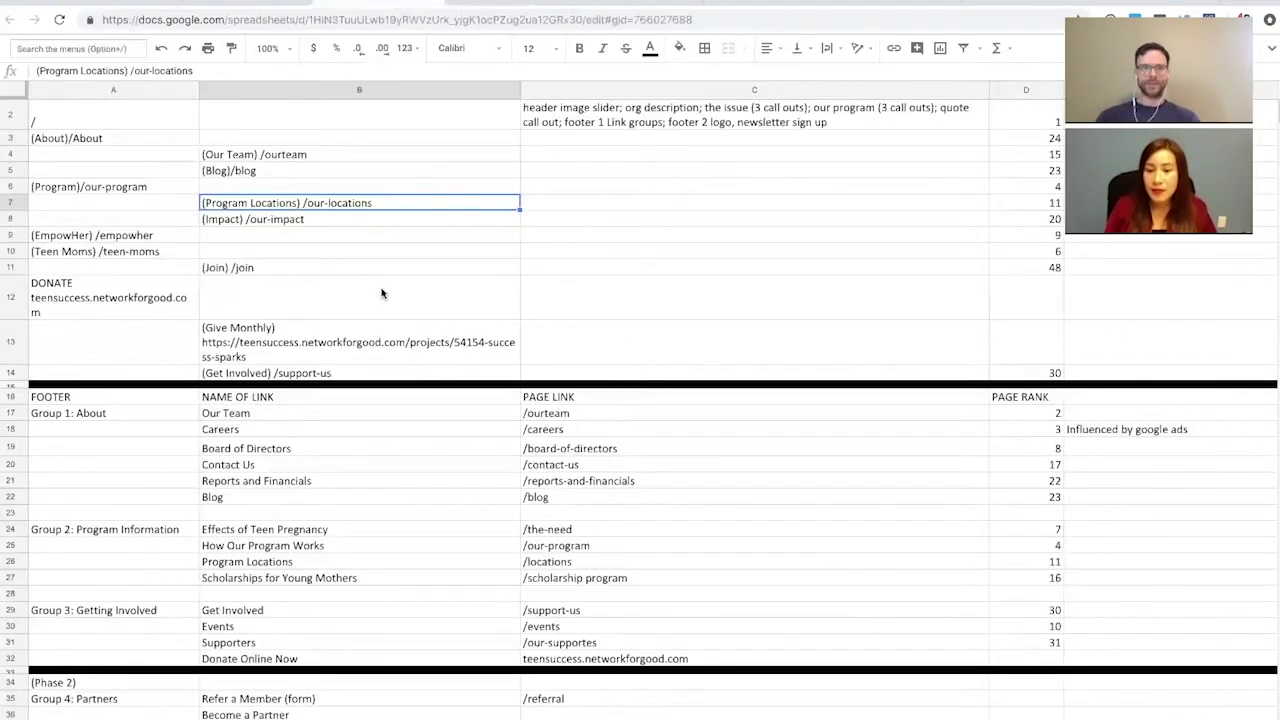
{"action": "key", "text": "ctrl+Tab"}
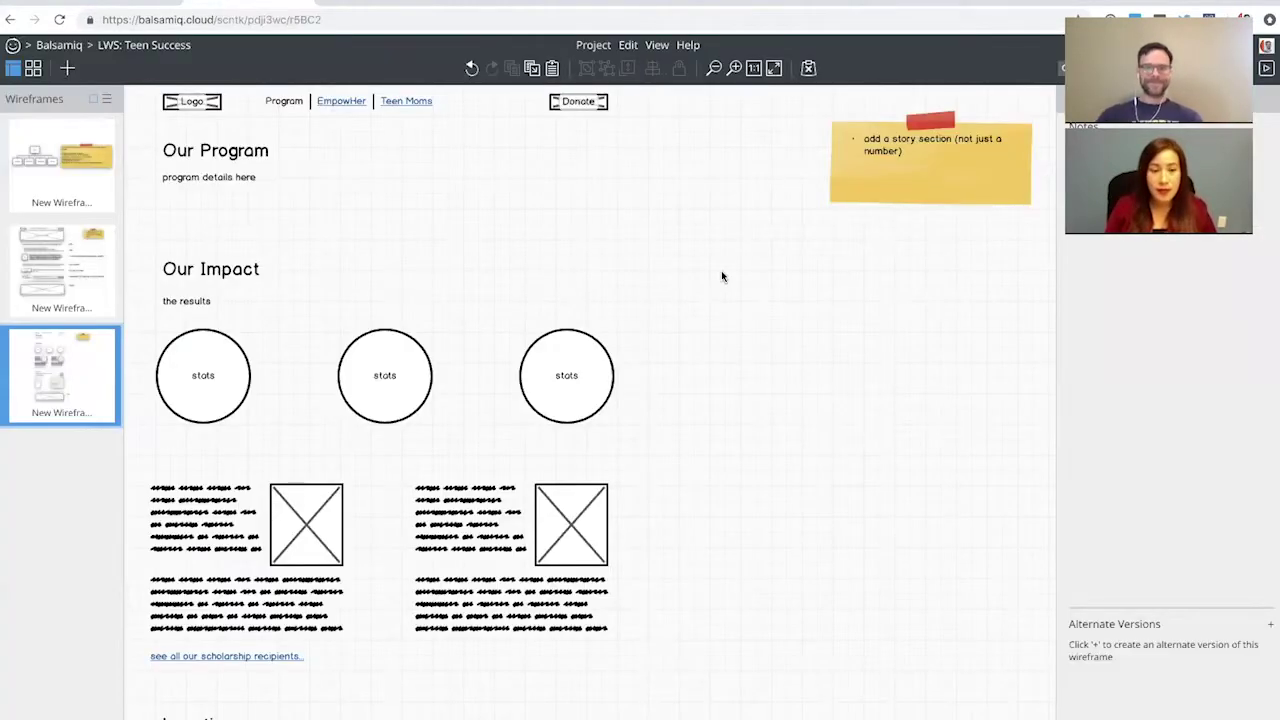
{"action": "left_click", "coordinate": [875, 183]}
{"action": "key", "text": "Delete"}
Add a new subtitle element to the Program page wireframe
{"action": "scroll", "coordinate": [820, 300], "scroll_direction": "down", "scroll_amount": 1}
{"action": "key", "text": "slash"}
{"action": "type", "text": "sub"}
{"action": "key", "text": "Return"}
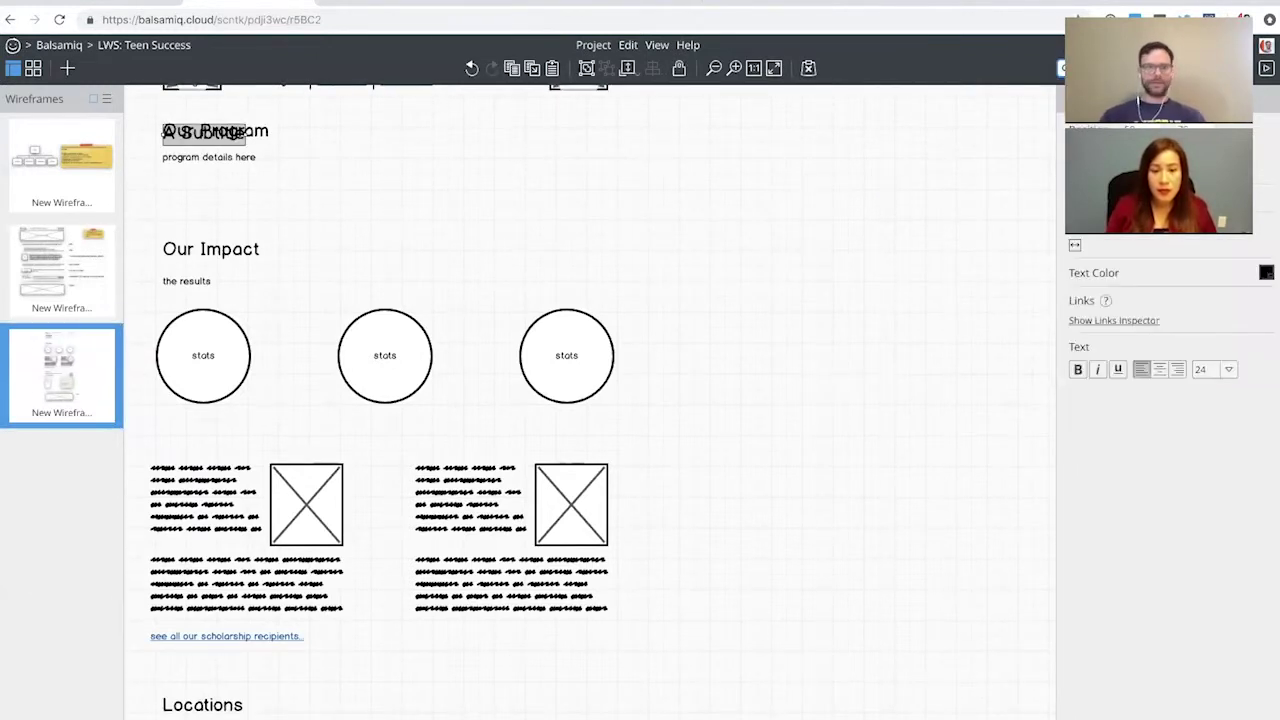
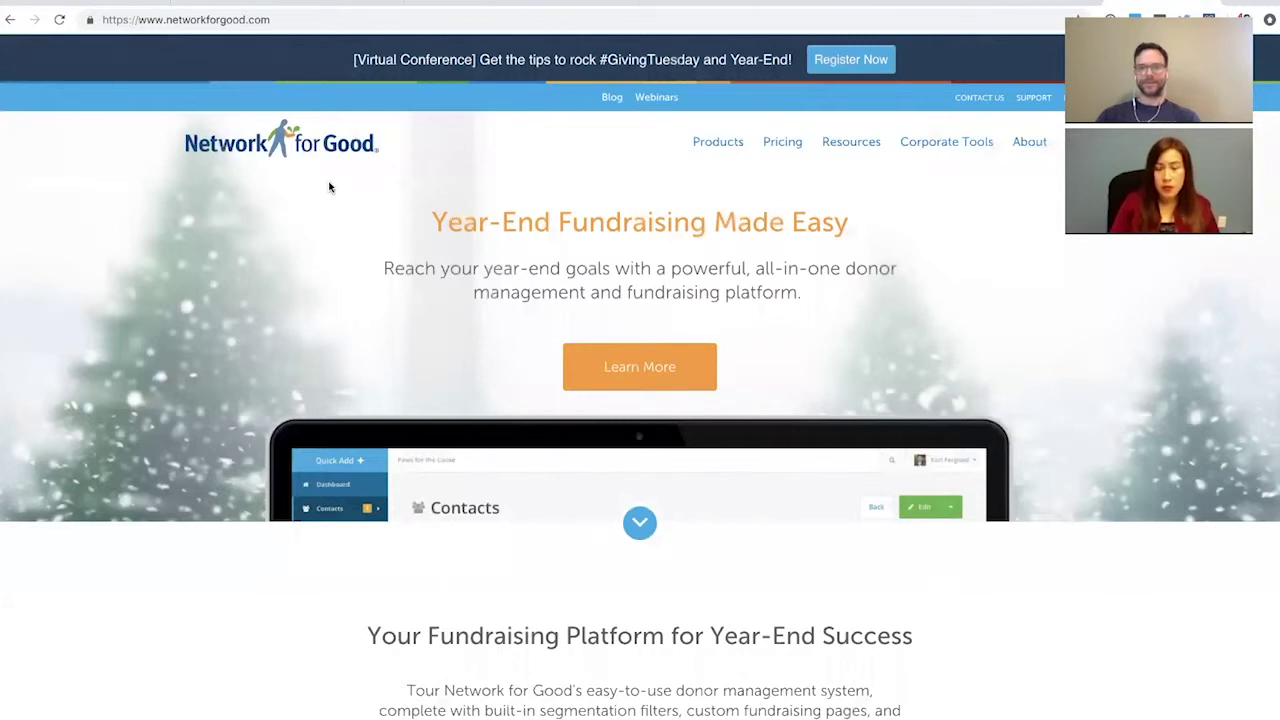
Switch from the Network for Good website back to the Program page wireframe in Balsamiq
{"action": "key", "text": "ctrl+shift+Tab"}
{"action": "key", "text": "ctrl+shift+Tab"}
{"action": "key", "text": "ctrl+shift+Tab"}
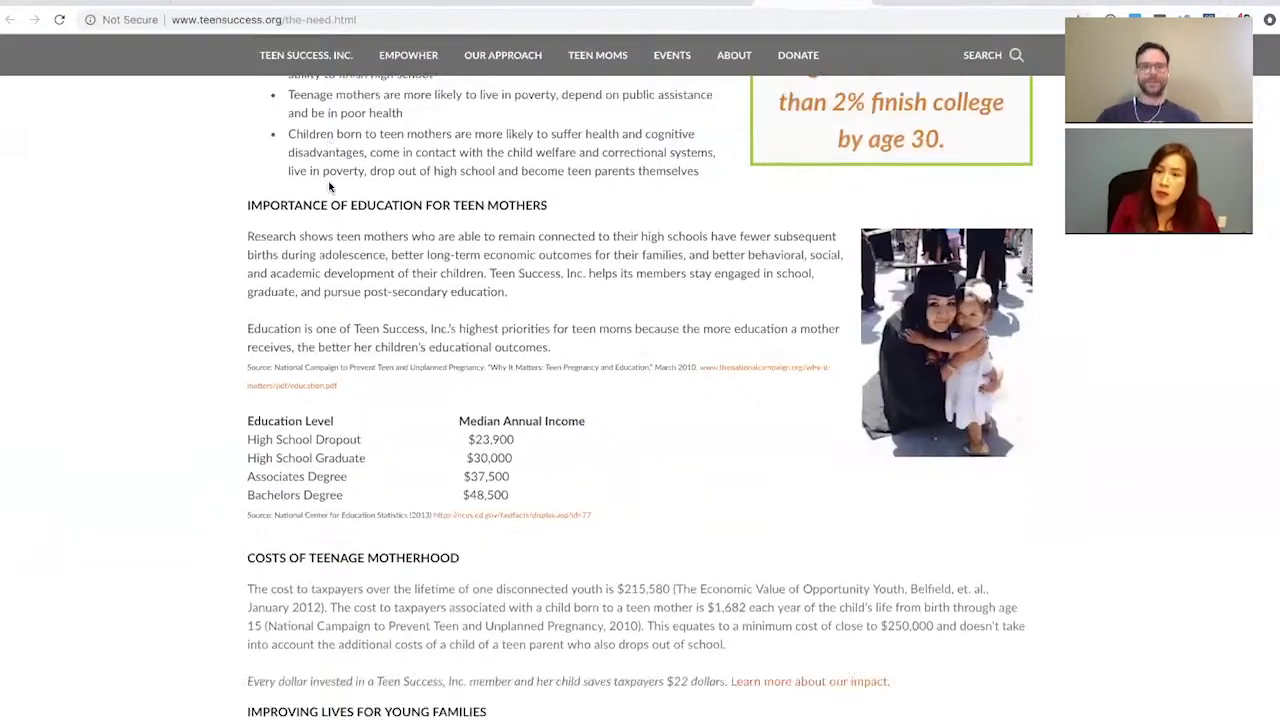
{"action": "key", "text": "ctrl+shift+Tab"}
{"action": "key", "text": "ctrl+shift+Tab"}
{"action": "key", "text": "ctrl+shift+Tab"}
{"action": "key", "text": "ctrl+shift+Tab"}
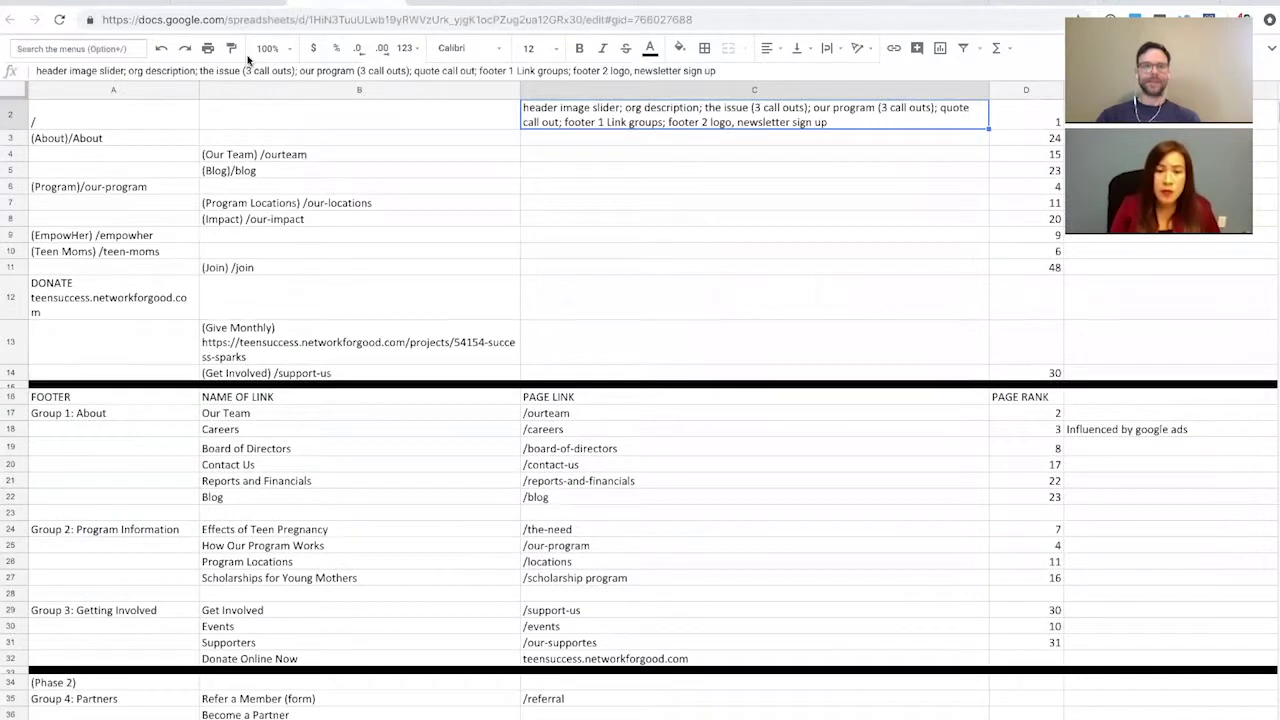
{"action": "key", "text": "ctrl+shift+Tab"}
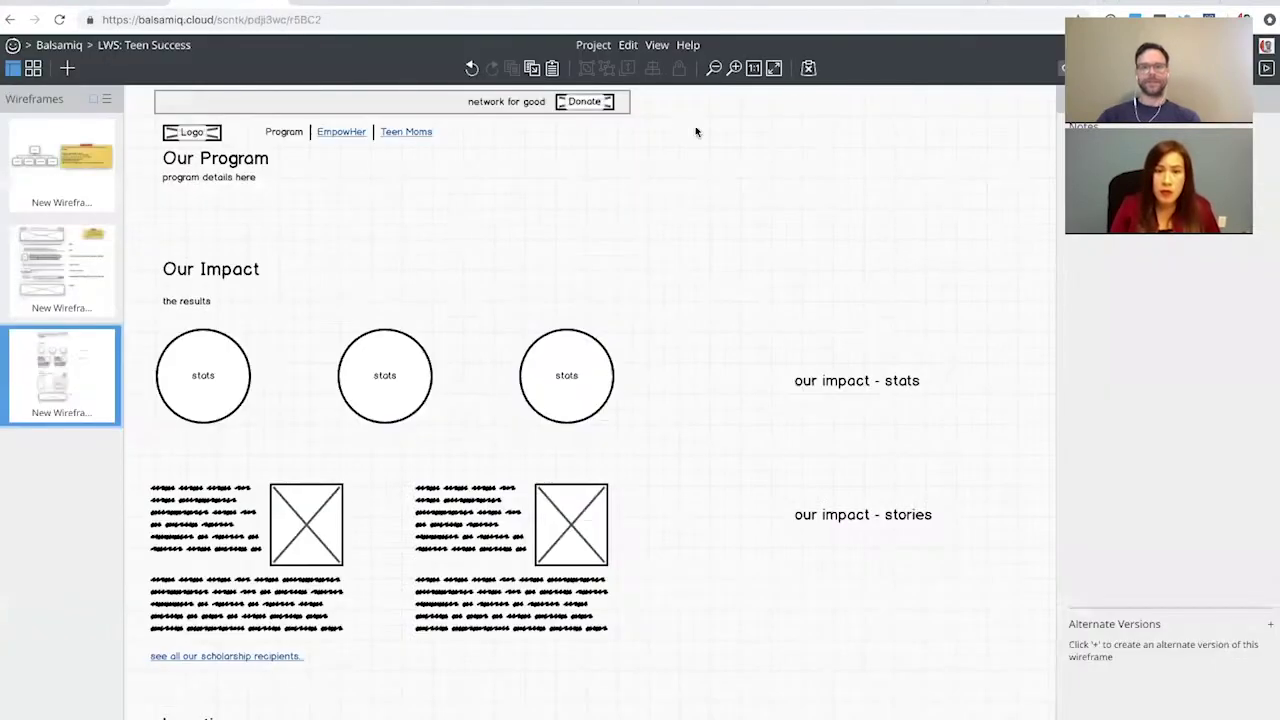
Add a sticky note reading "mention network for good (logo?) and security here"
{"action": "left_click", "coordinate": [838, 381]}
{"action": "type", "text": "/stick"}
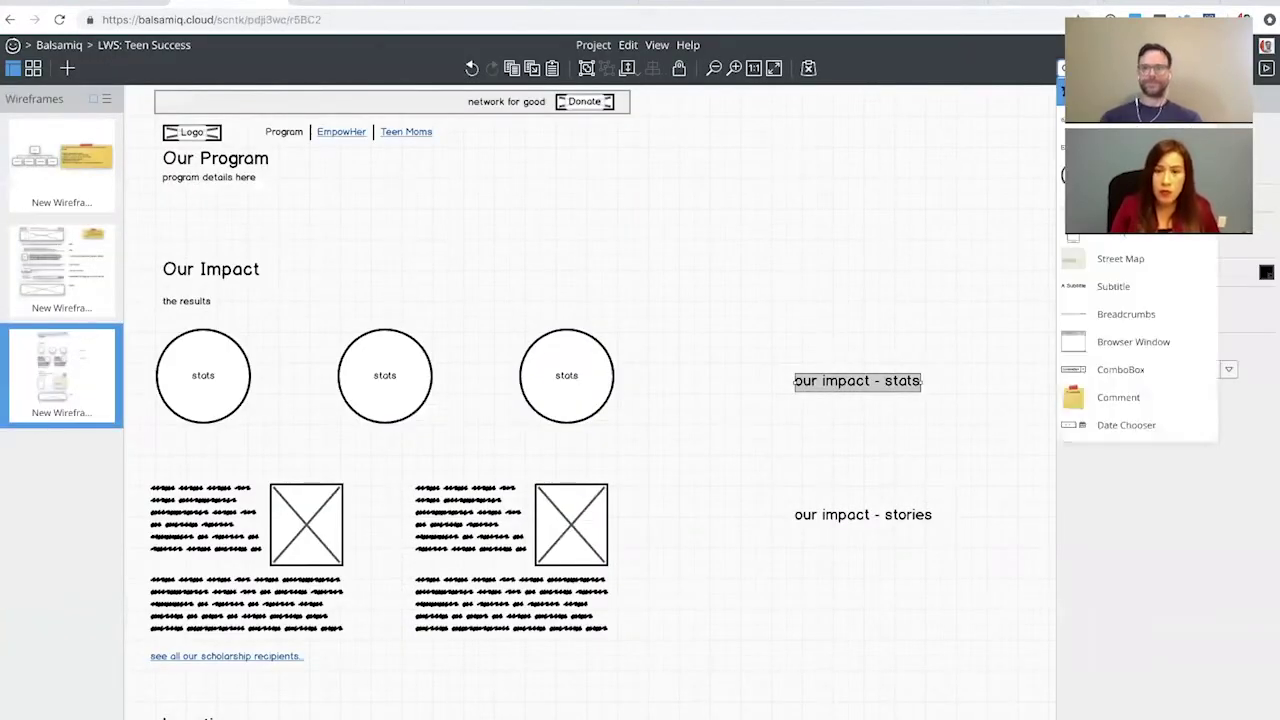
{"action": "key", "text": "Return"}
{"action": "type", "text": "mention network for good"}
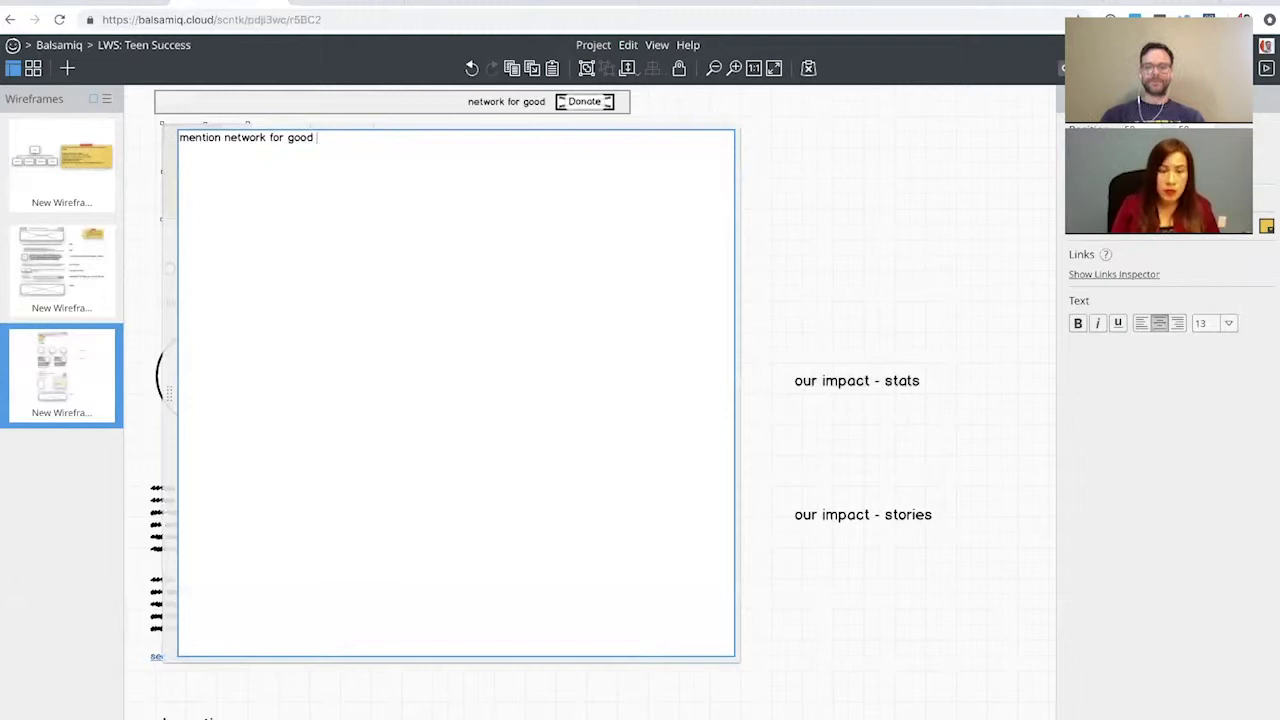
{"action": "type", "text": " (logo?) and security here"}
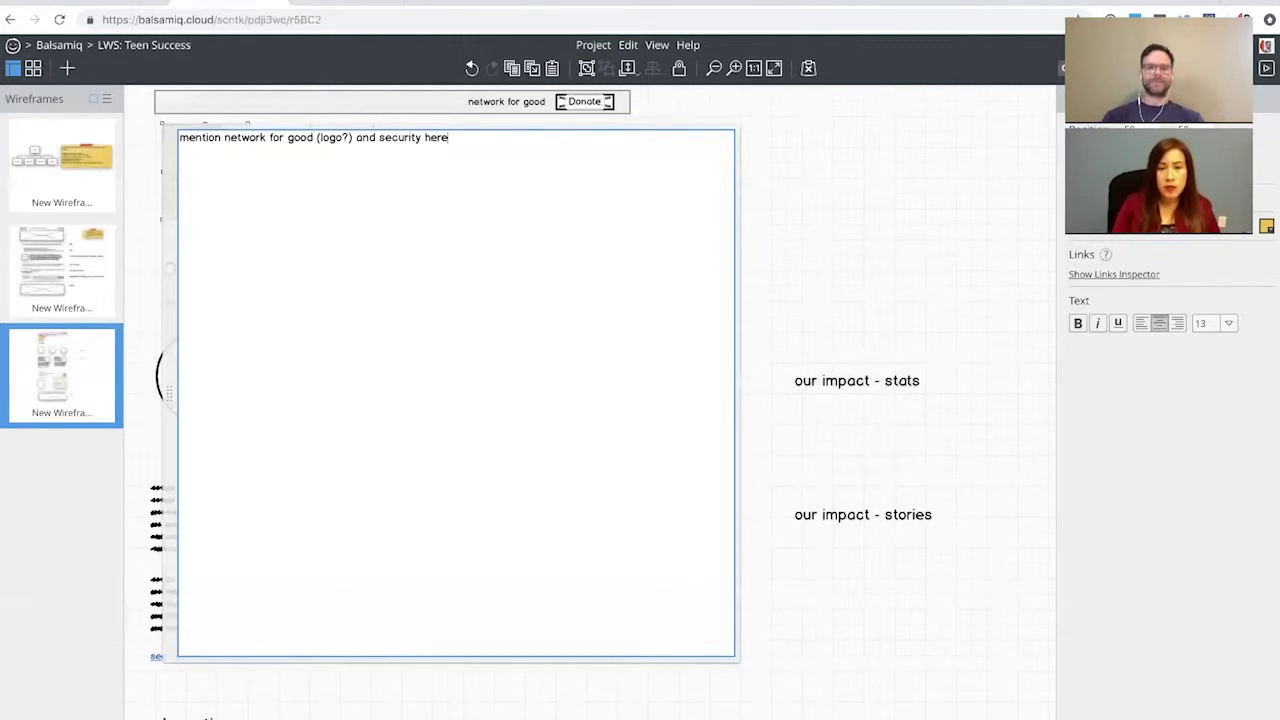
{"action": "key", "text": "ctrl+Return"}
Place the Network for Good sticky note beside the end of the donate bar in the page header
{"action": "left_click_drag", "start_coordinate": [178, 166], "coordinate": [725, 121]}
{"action": "left_click", "coordinate": [840, 131]}
{"action": "left_click", "coordinate": [828, 129]}
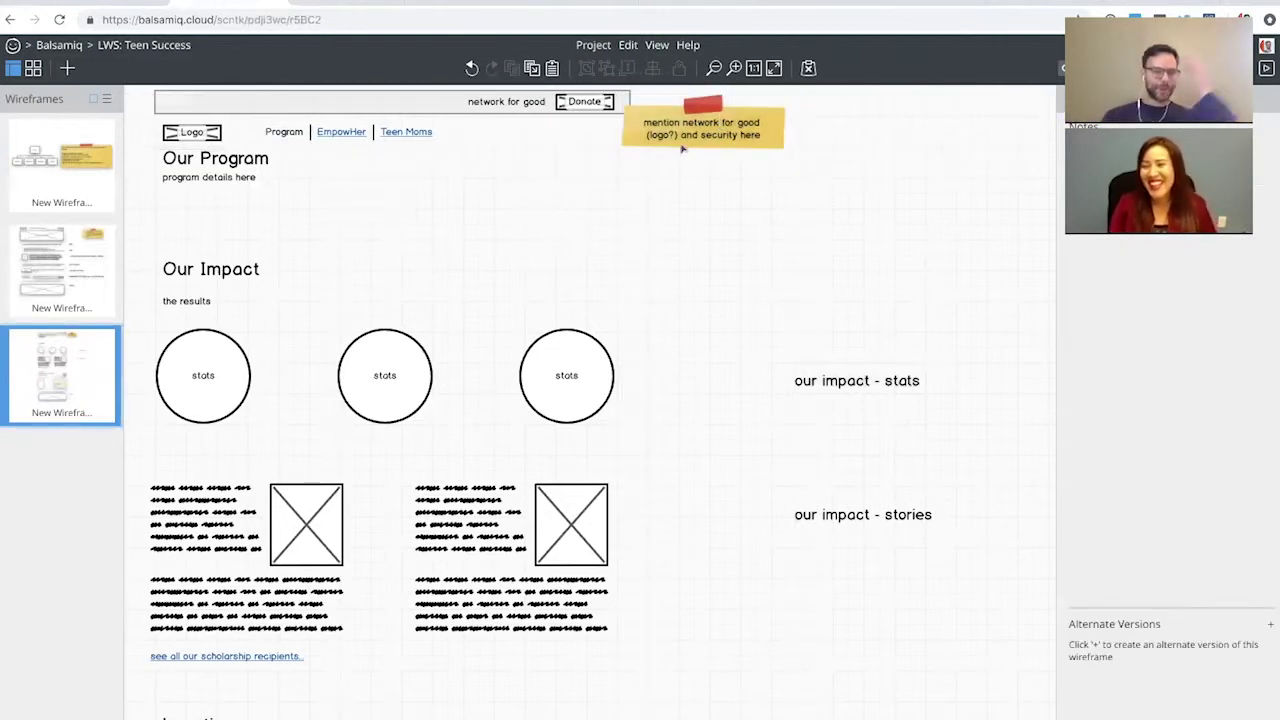
{"action": "scroll", "coordinate": [713, 201], "scroll_direction": "down", "scroll_amount": 1}
{"action": "scroll", "coordinate": [713, 201], "scroll_direction": "up", "scroll_amount": 1}
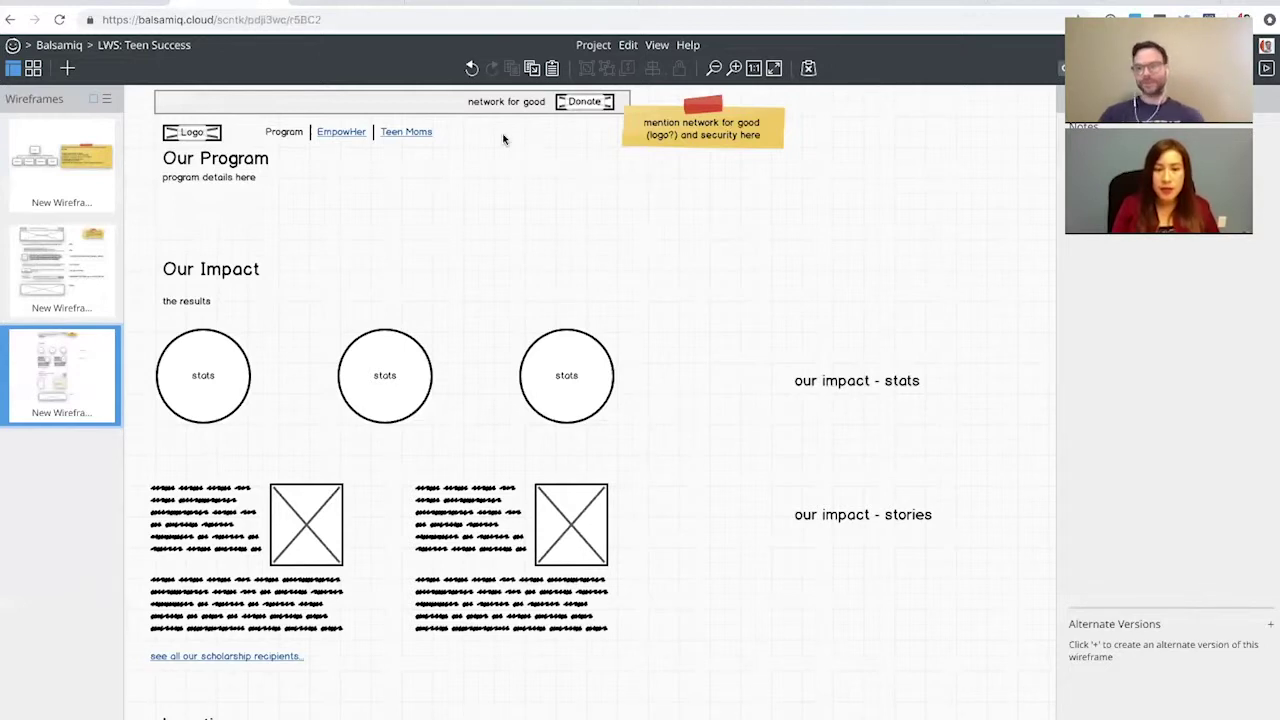
Switch to the Teen Success website and review the Our Program page from its service lists to the referral contact section
{"action": "key", "text": "ctrl+Tab"}
{"action": "key", "text": "ctrl+Tab"}
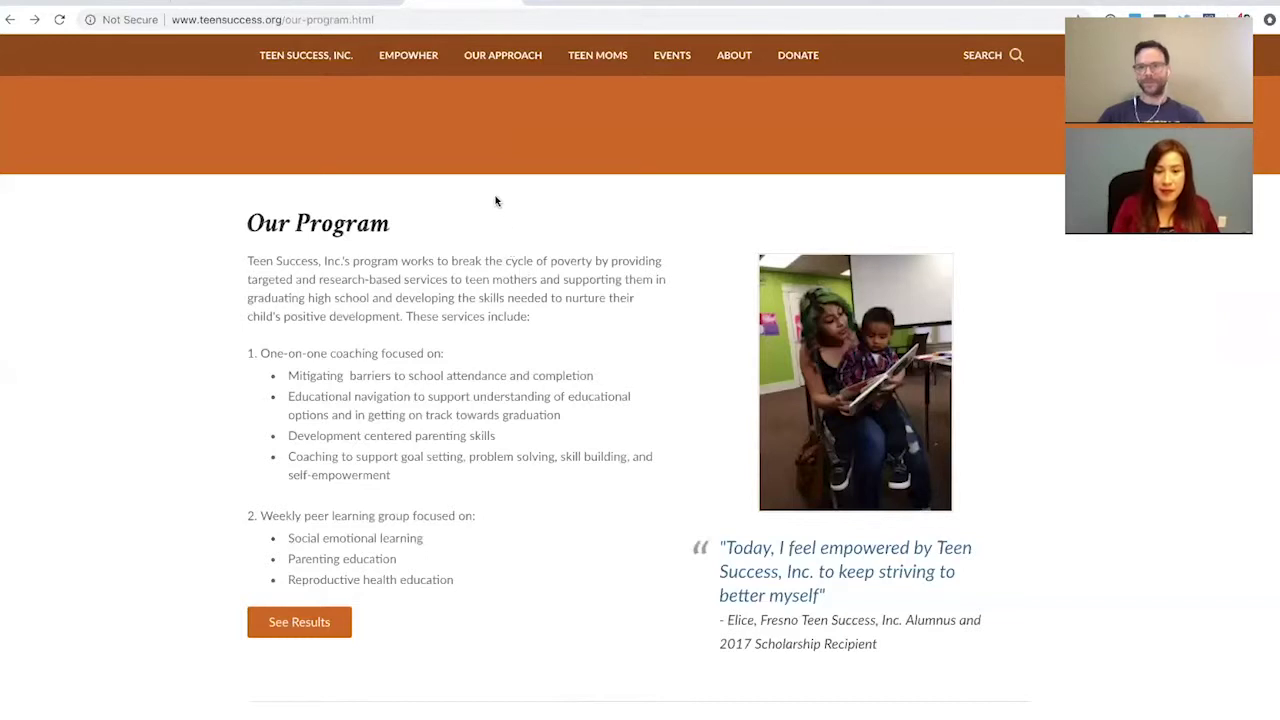
{"action": "scroll", "coordinate": [495, 201], "scroll_direction": "down", "scroll_amount": 1}
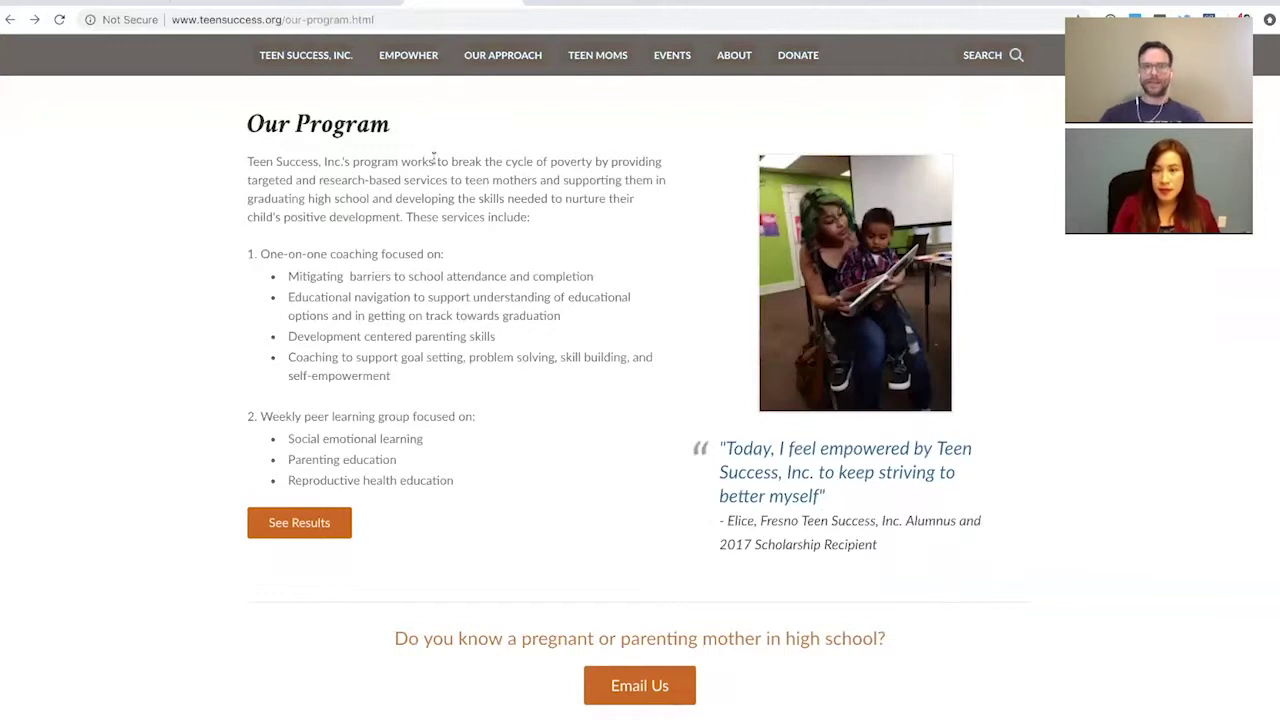
{"action": "scroll", "coordinate": [433, 165], "scroll_direction": "down", "scroll_amount": 3}
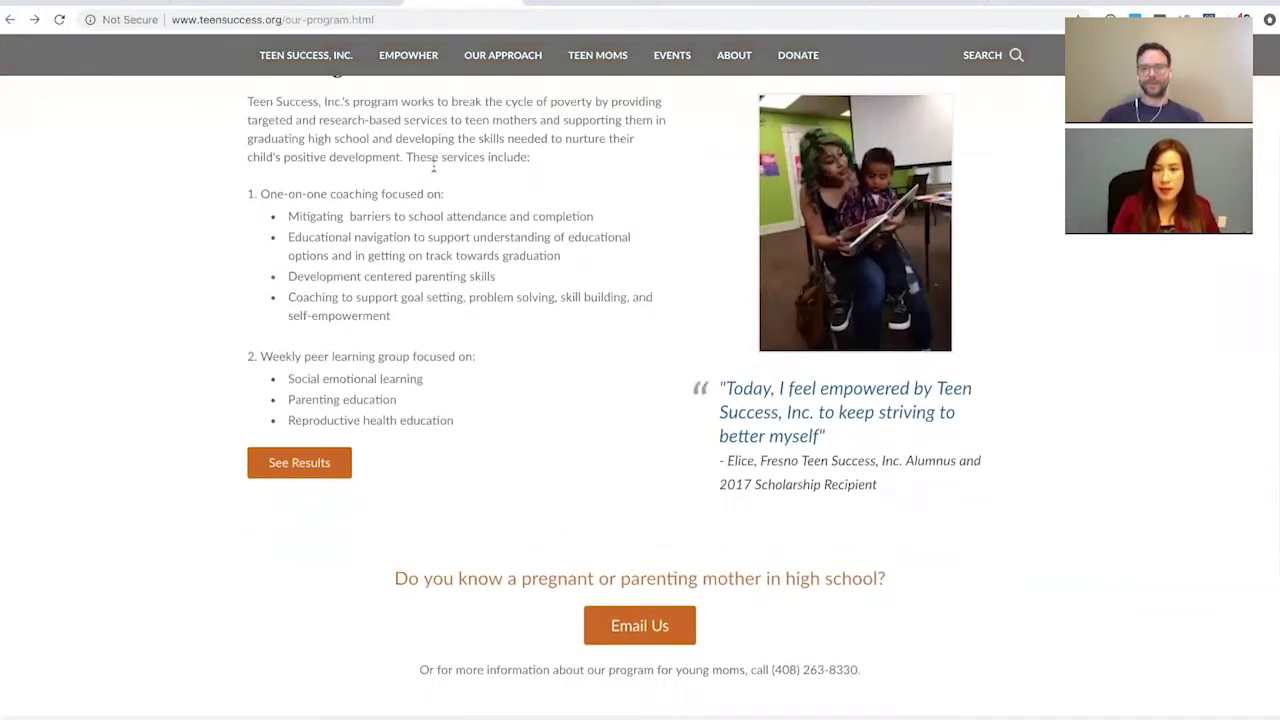
{"action": "scroll", "coordinate": [433, 170], "scroll_direction": "up", "scroll_amount": 4}
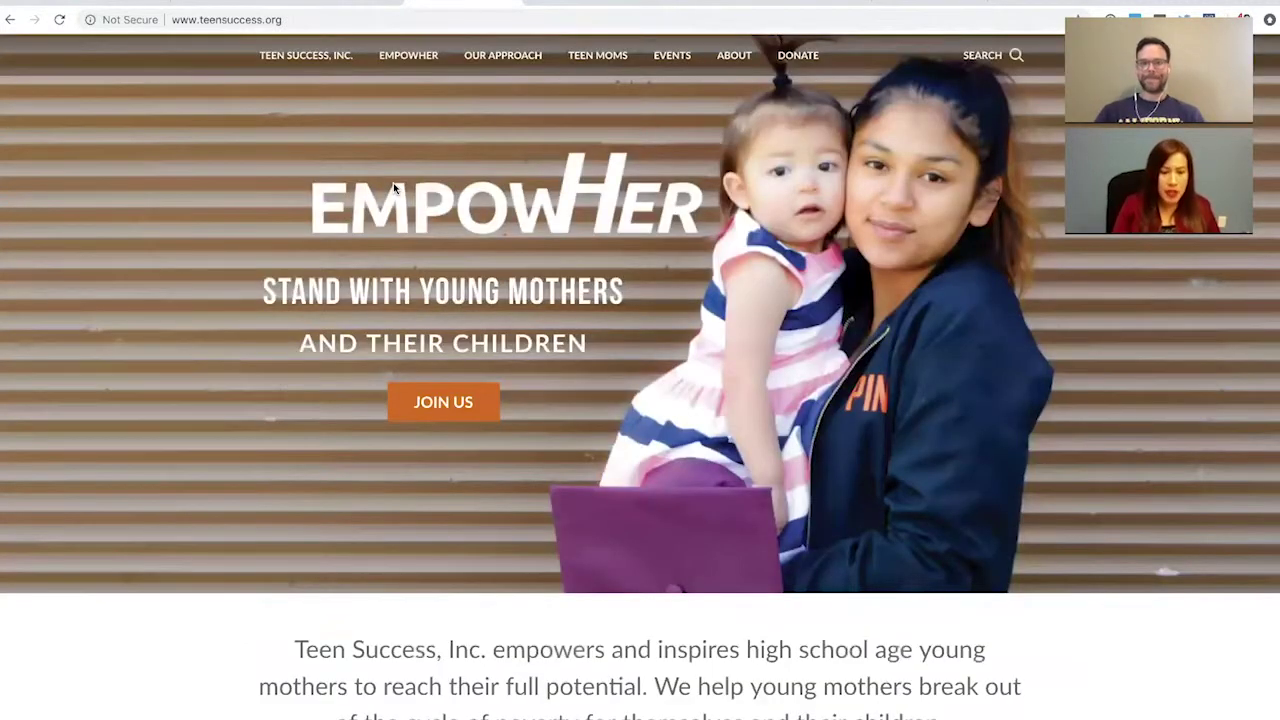
Examine the Teen Success home page, including the EmpowHer banner, introduction, documentary video and mission section
{"action": "scroll", "coordinate": [393, 187], "scroll_direction": "down", "scroll_amount": 3}
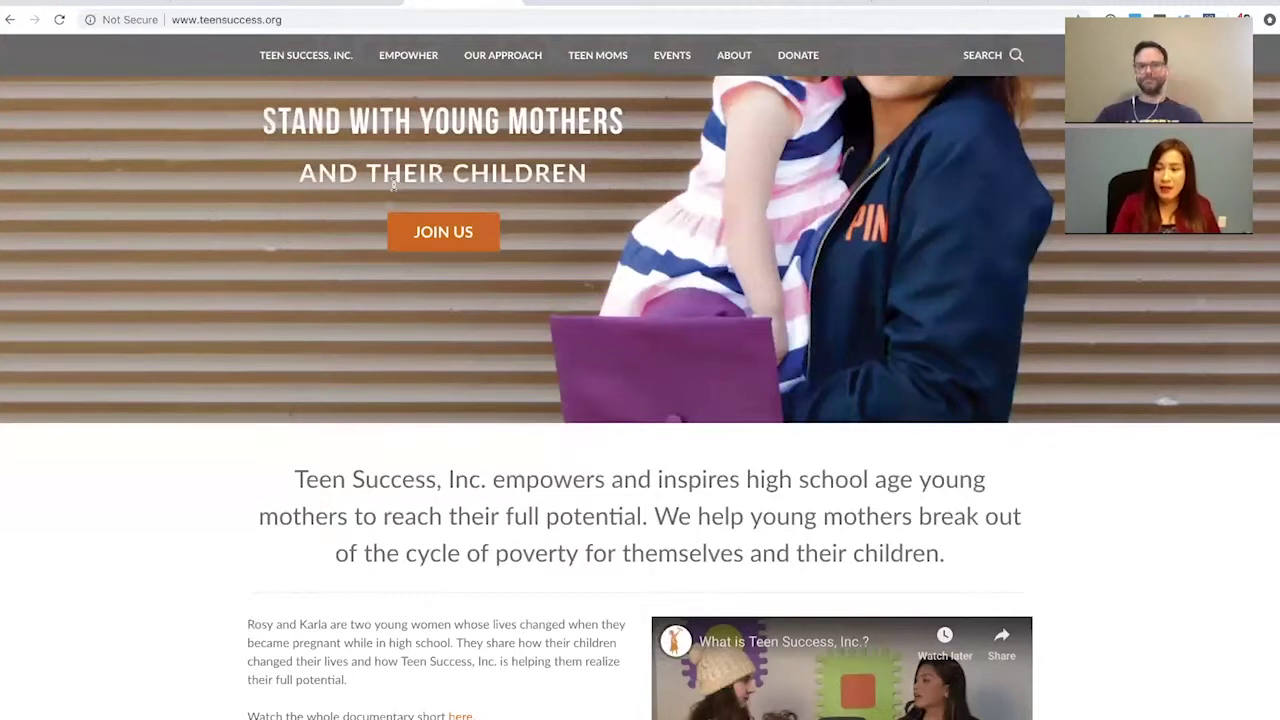
{"action": "scroll", "coordinate": [393, 187], "scroll_direction": "down", "scroll_amount": 1}
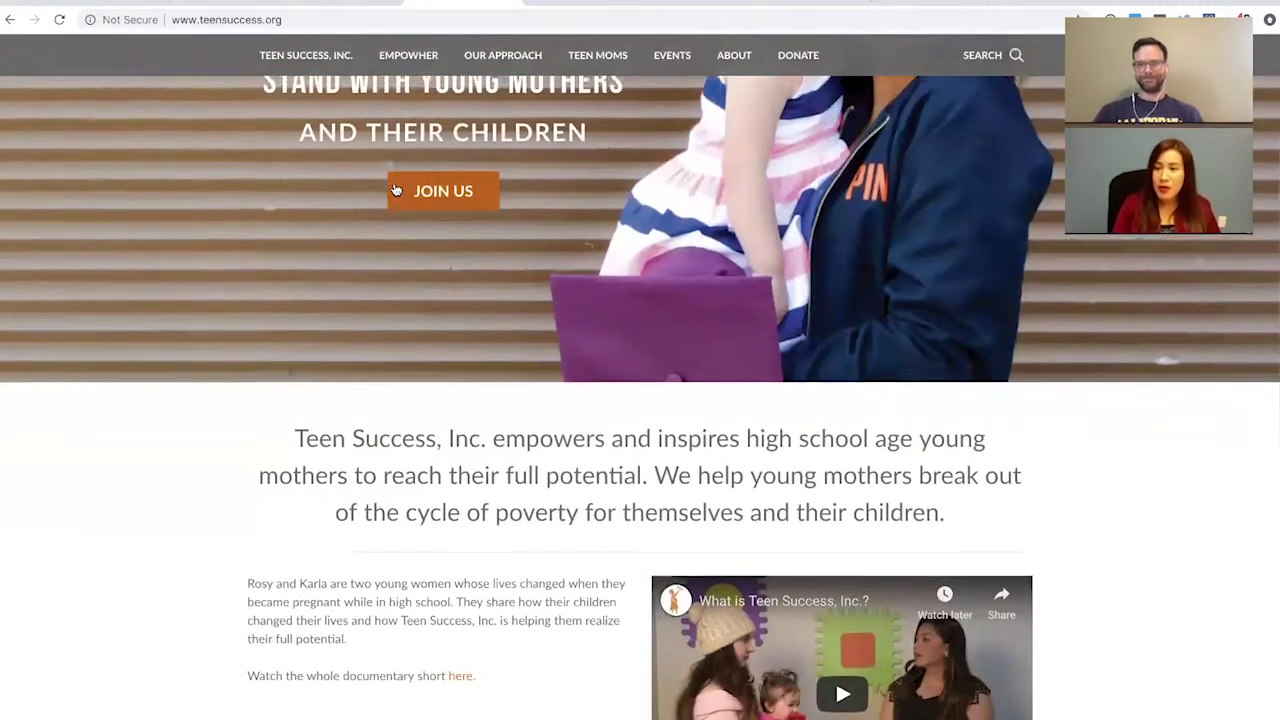
{"action": "scroll", "coordinate": [395, 190], "scroll_direction": "up", "scroll_amount": 5}
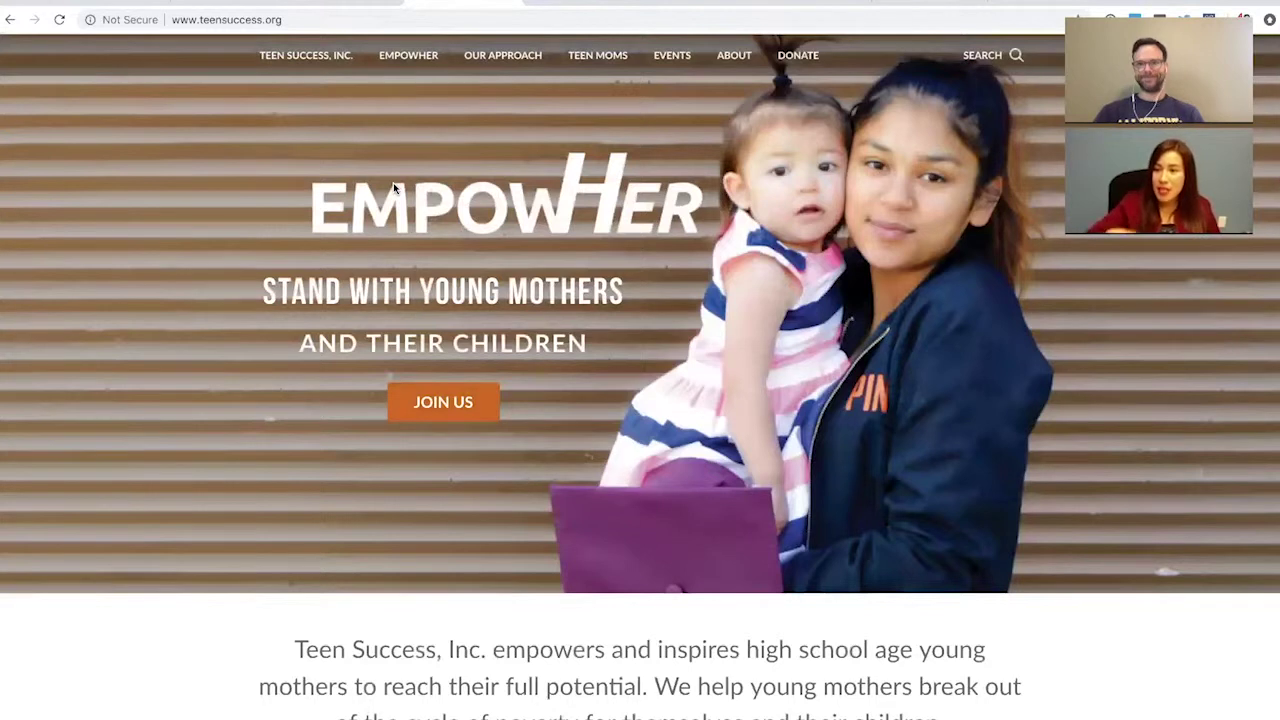
{"action": "scroll", "coordinate": [393, 186], "scroll_direction": "down", "scroll_amount": 10}
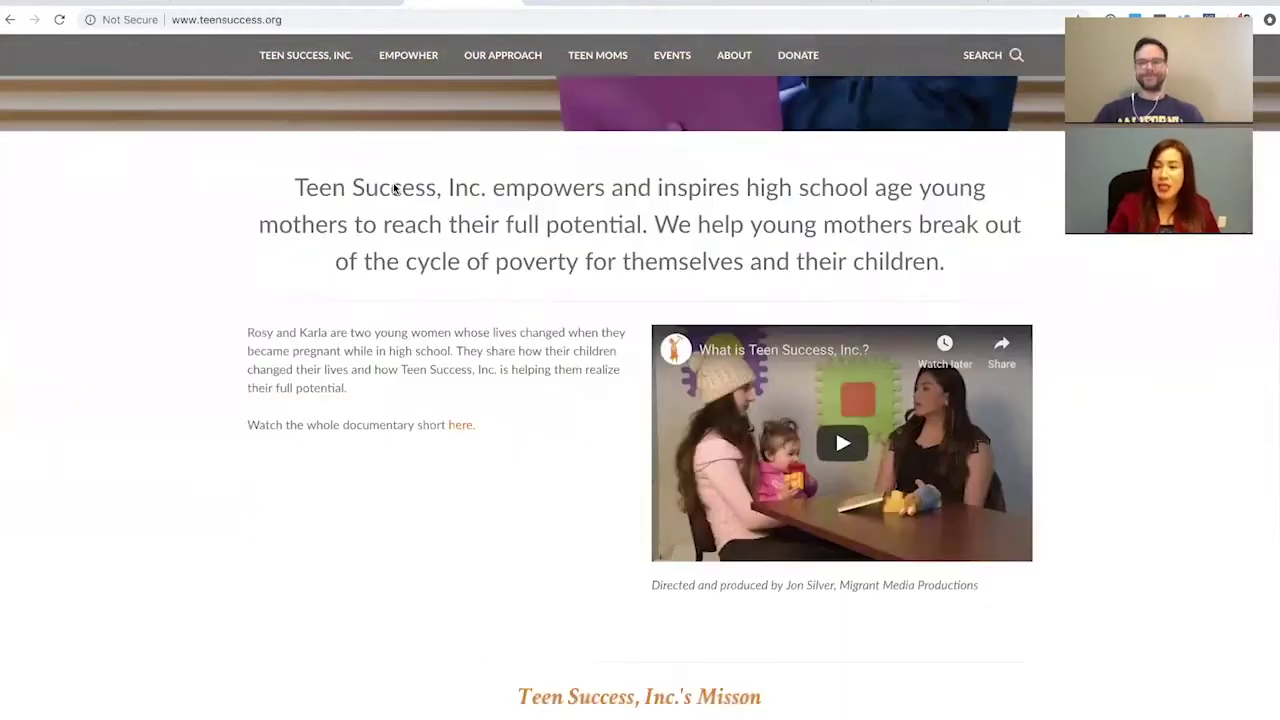
{"action": "scroll", "coordinate": [393, 187], "scroll_direction": "down", "scroll_amount": 2}
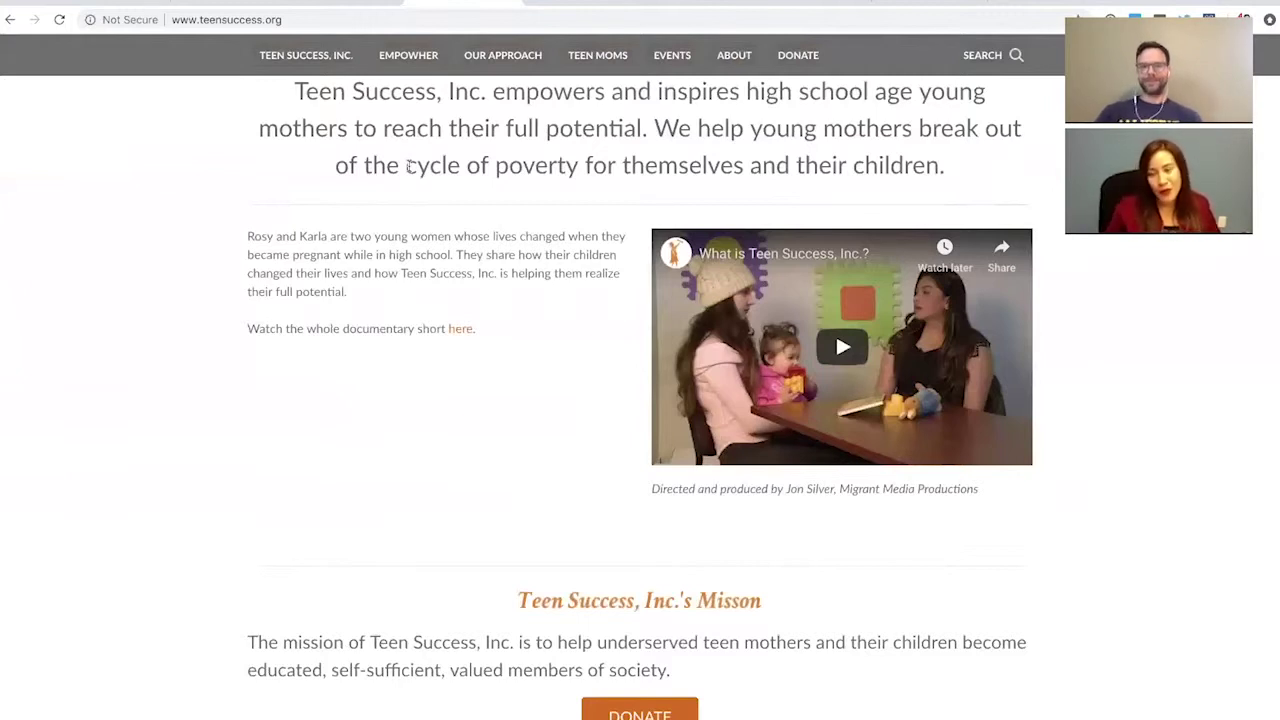
Compare the home page's introduction and documentary video with the mission statement and Donate button beneath them
{"action": "scroll", "coordinate": [409, 167], "scroll_direction": "down", "scroll_amount": 3}
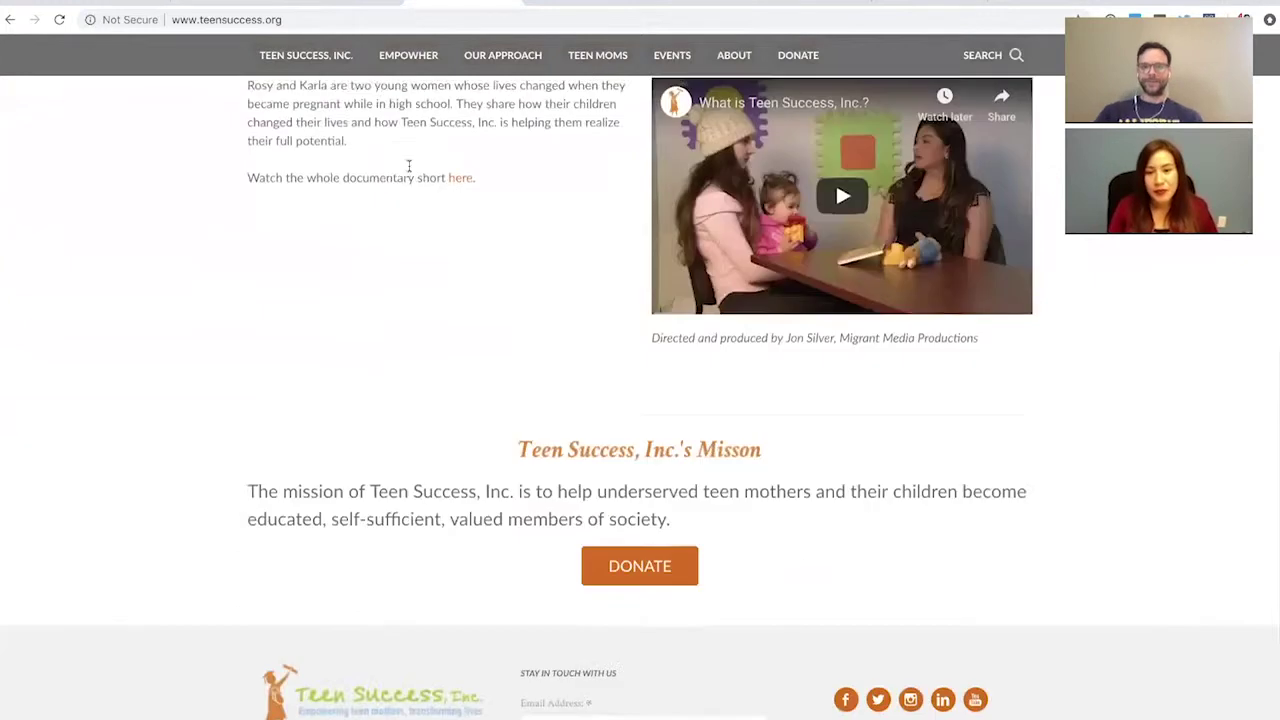
{"action": "scroll", "coordinate": [409, 167], "scroll_direction": "up", "scroll_amount": 4}
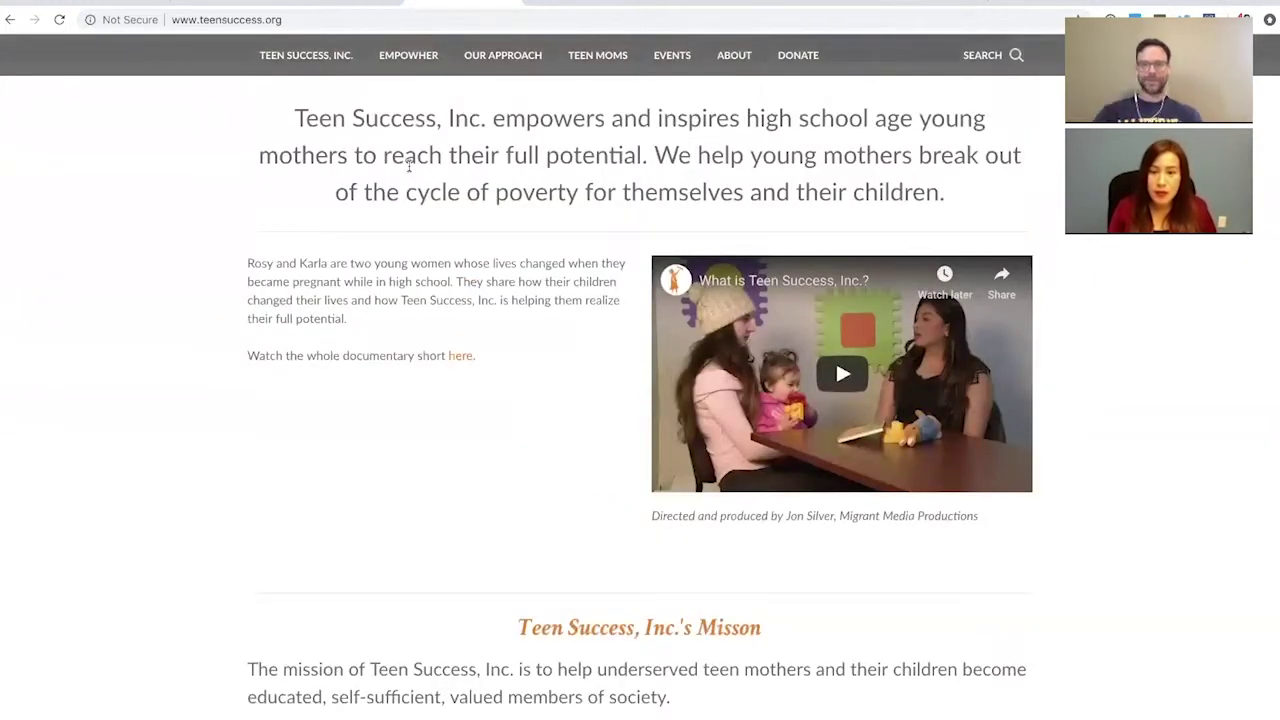
{"action": "scroll", "coordinate": [409, 165], "scroll_direction": "down", "scroll_amount": 3}
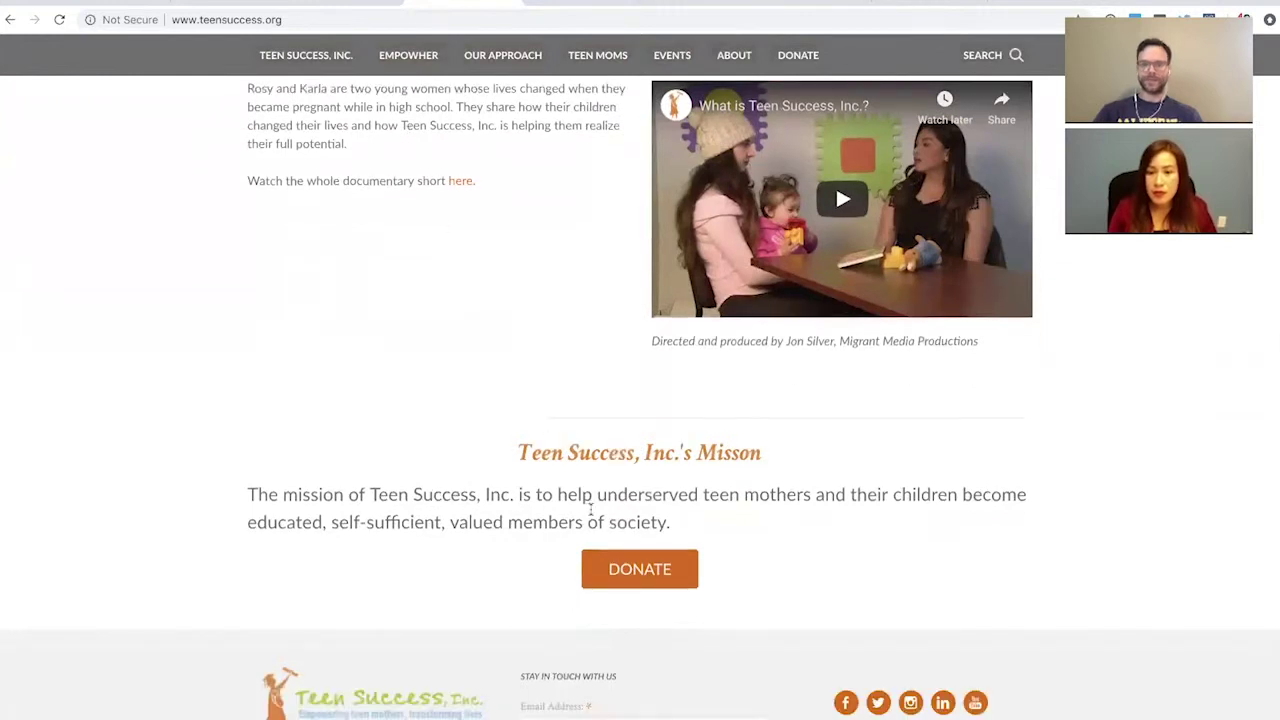
{"action": "scroll", "coordinate": [590, 509], "scroll_direction": "up", "scroll_amount": 5}
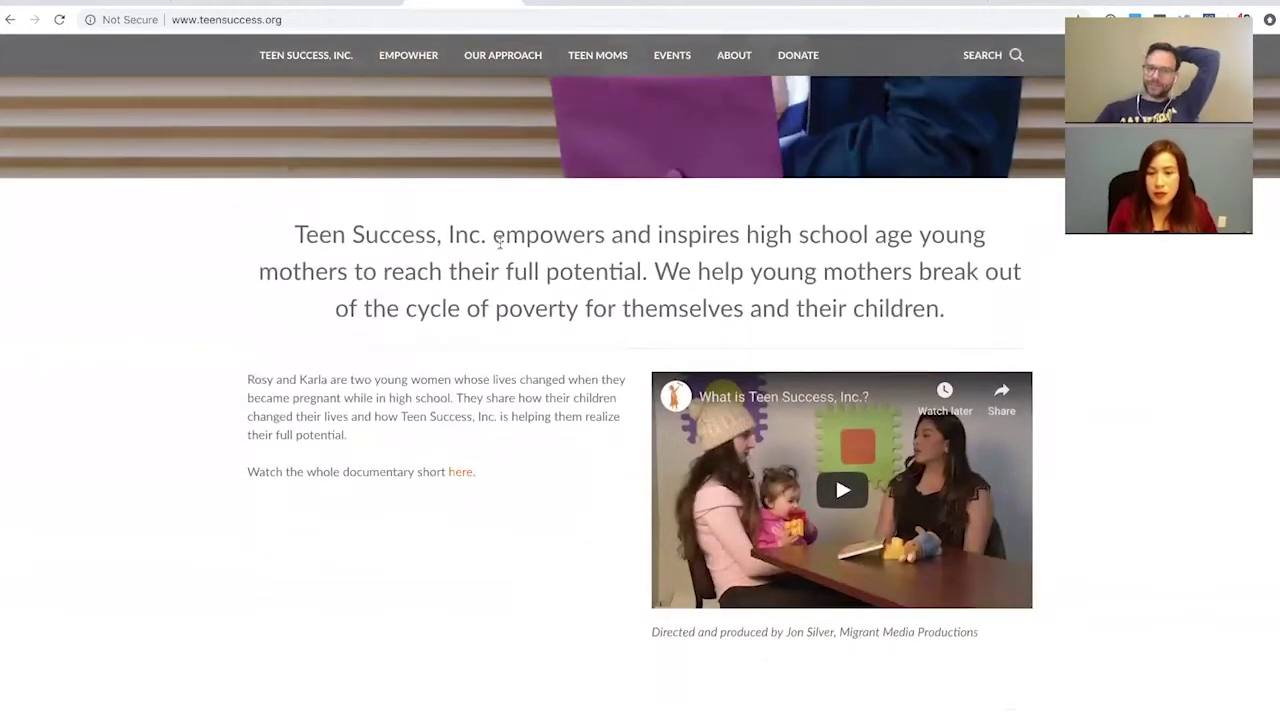
{"action": "scroll", "coordinate": [500, 242], "scroll_direction": "down", "scroll_amount": 4}
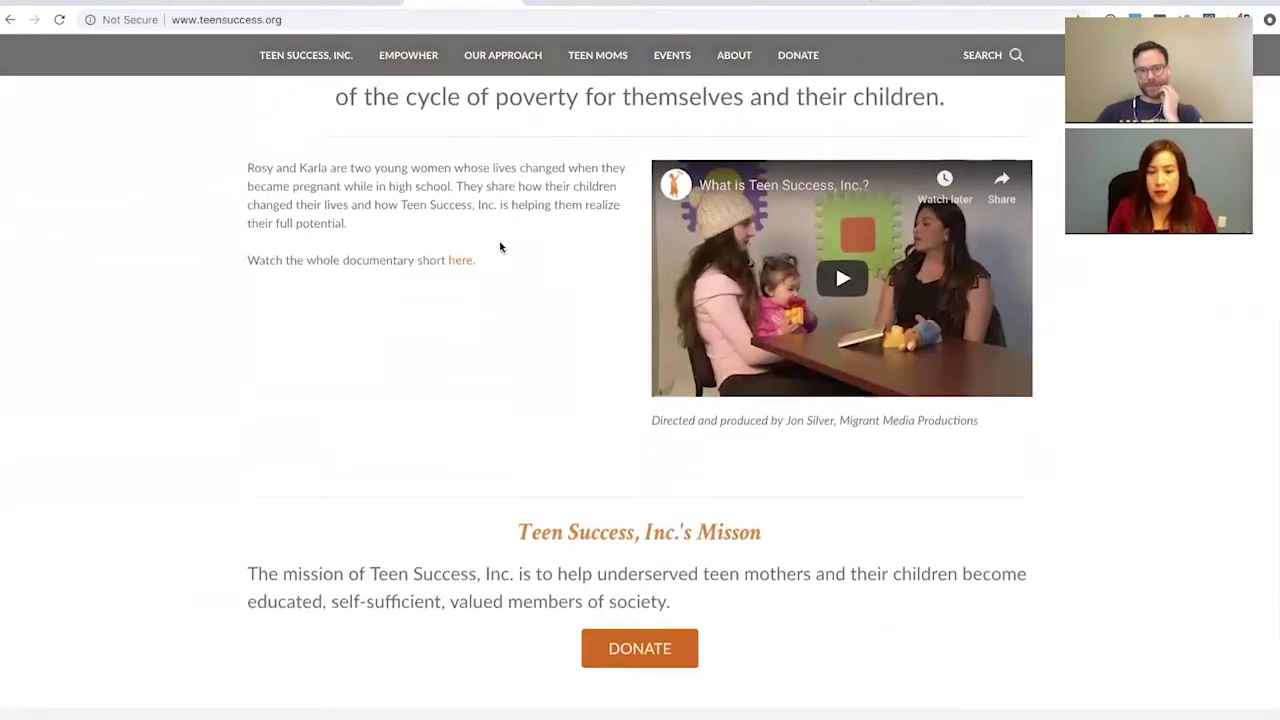
{"action": "scroll", "coordinate": [501, 247], "scroll_direction": "up", "scroll_amount": 3}
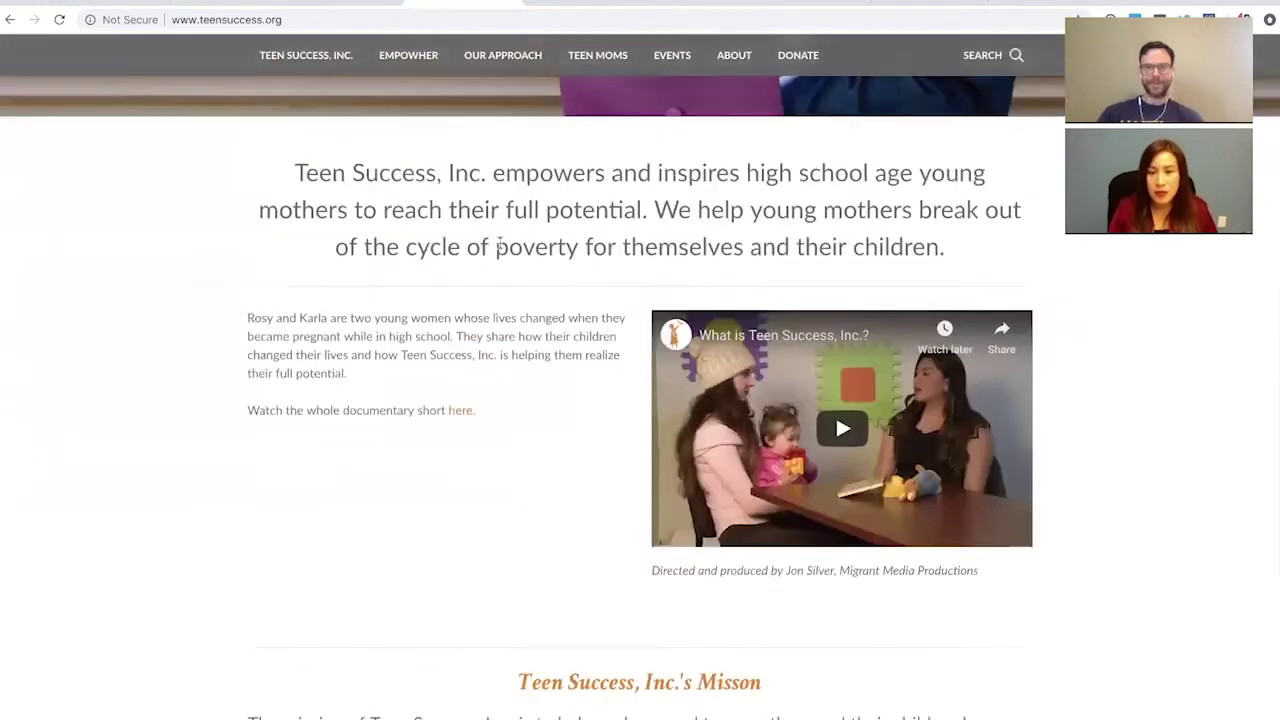
{"action": "scroll", "coordinate": [503, 249], "scroll_direction": "up", "scroll_amount": 2}
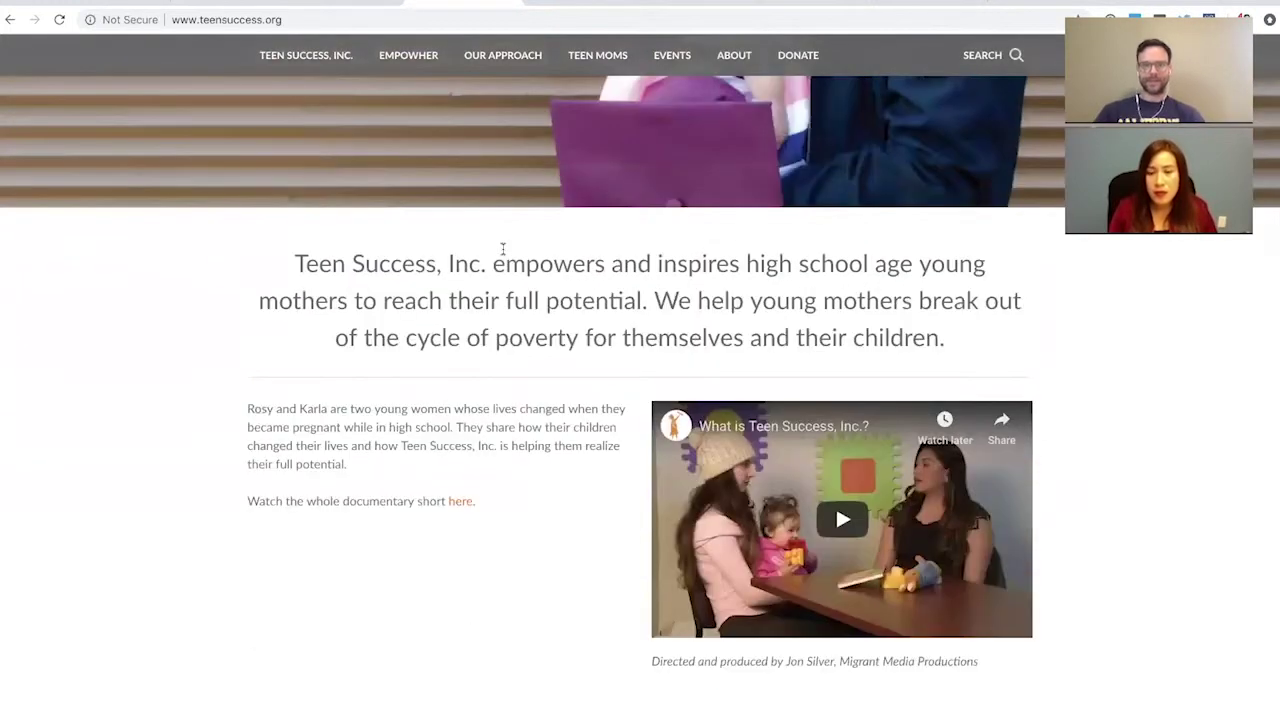
{"action": "scroll", "coordinate": [503, 249], "scroll_direction": "down", "scroll_amount": 3}
{"action": "scroll", "coordinate": [504, 253], "scroll_direction": "down", "scroll_amount": 3}
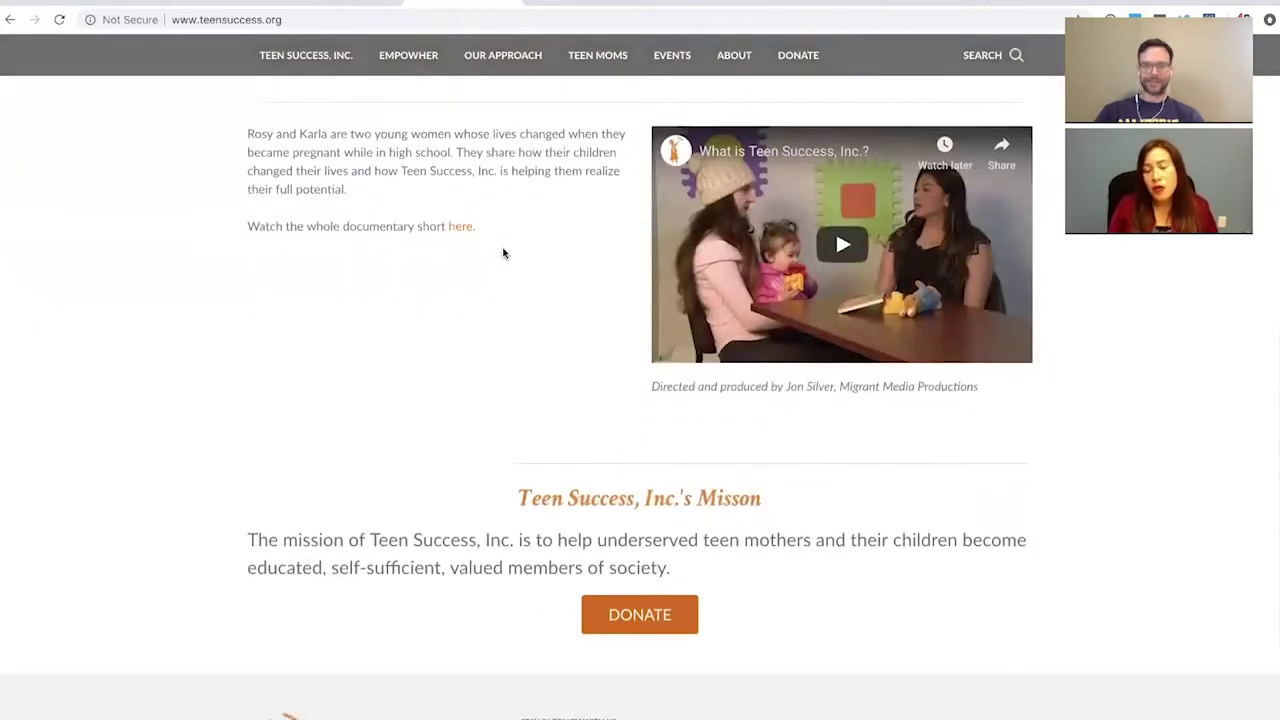
{"action": "scroll", "coordinate": [503, 253], "scroll_direction": "up", "scroll_amount": 4}
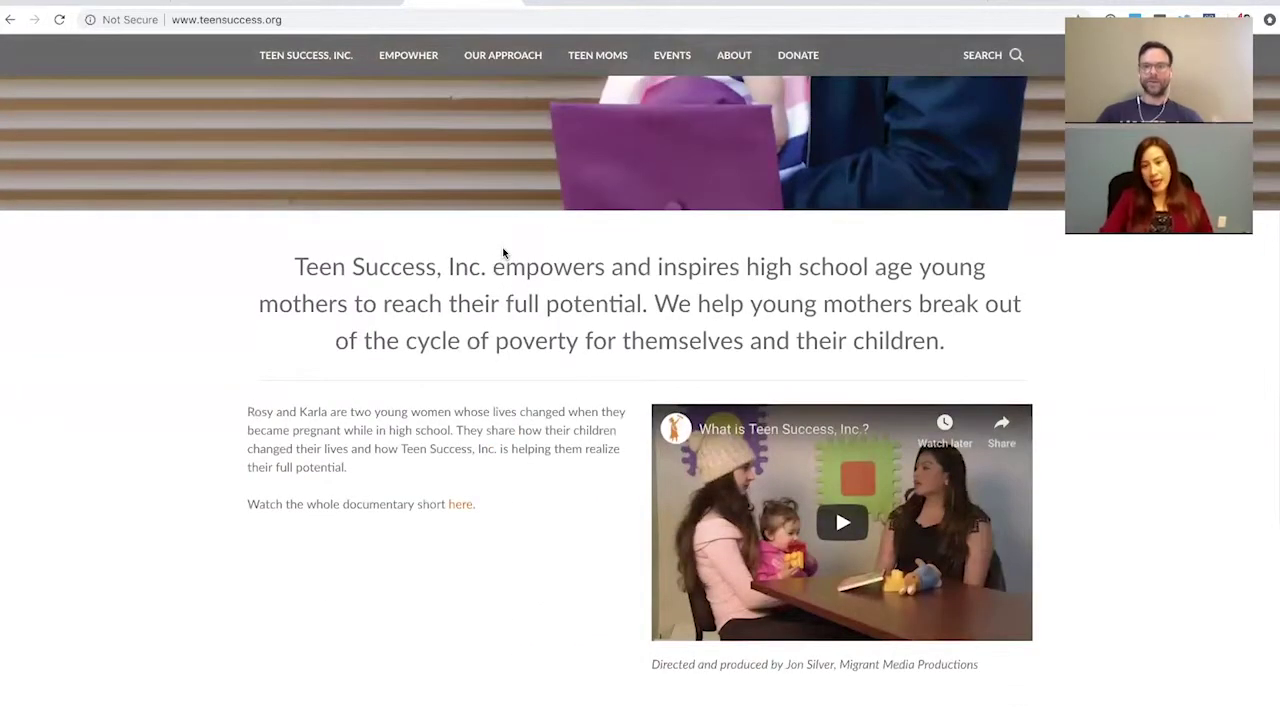
{"action": "scroll", "coordinate": [503, 253], "scroll_direction": "down", "scroll_amount": 6}
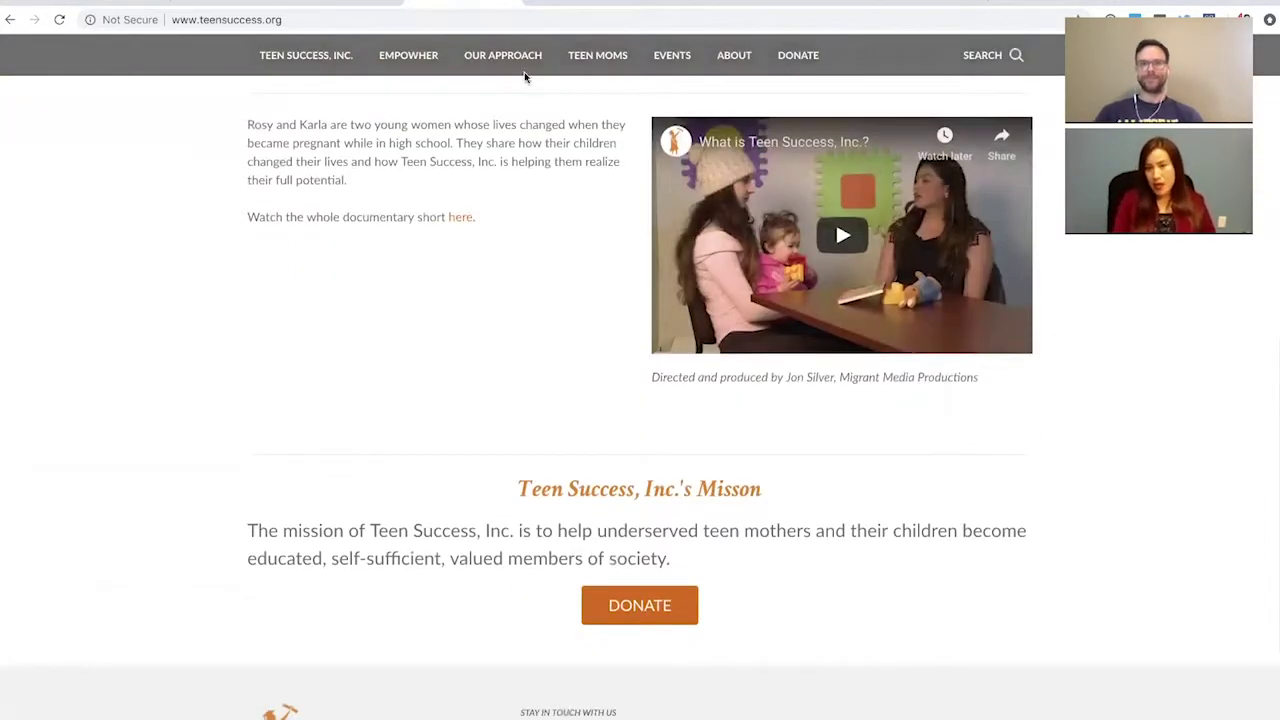
Open the Our Impact page and view its program goals and 2017 member statistics
{"action": "mouse_move", "coordinate": [513, 60]}
{"action": "mouse_move", "coordinate": [505, 195]}
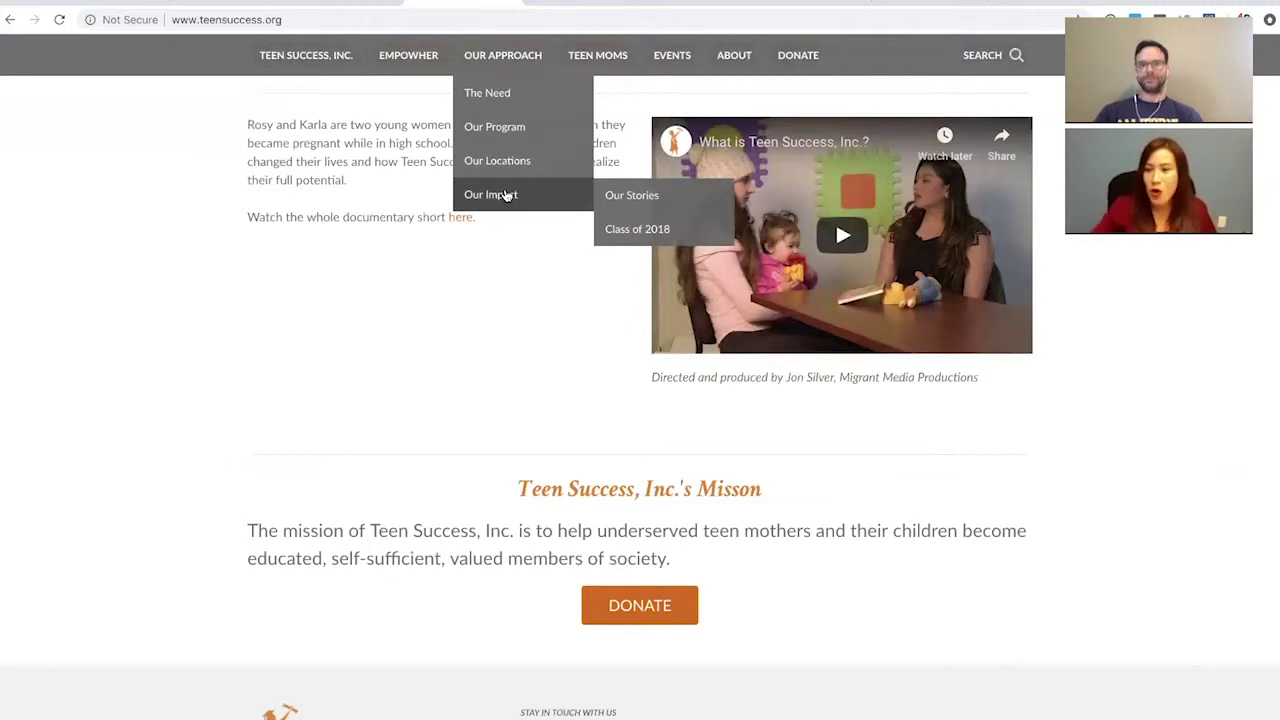
{"action": "left_click", "coordinate": [505, 195]}
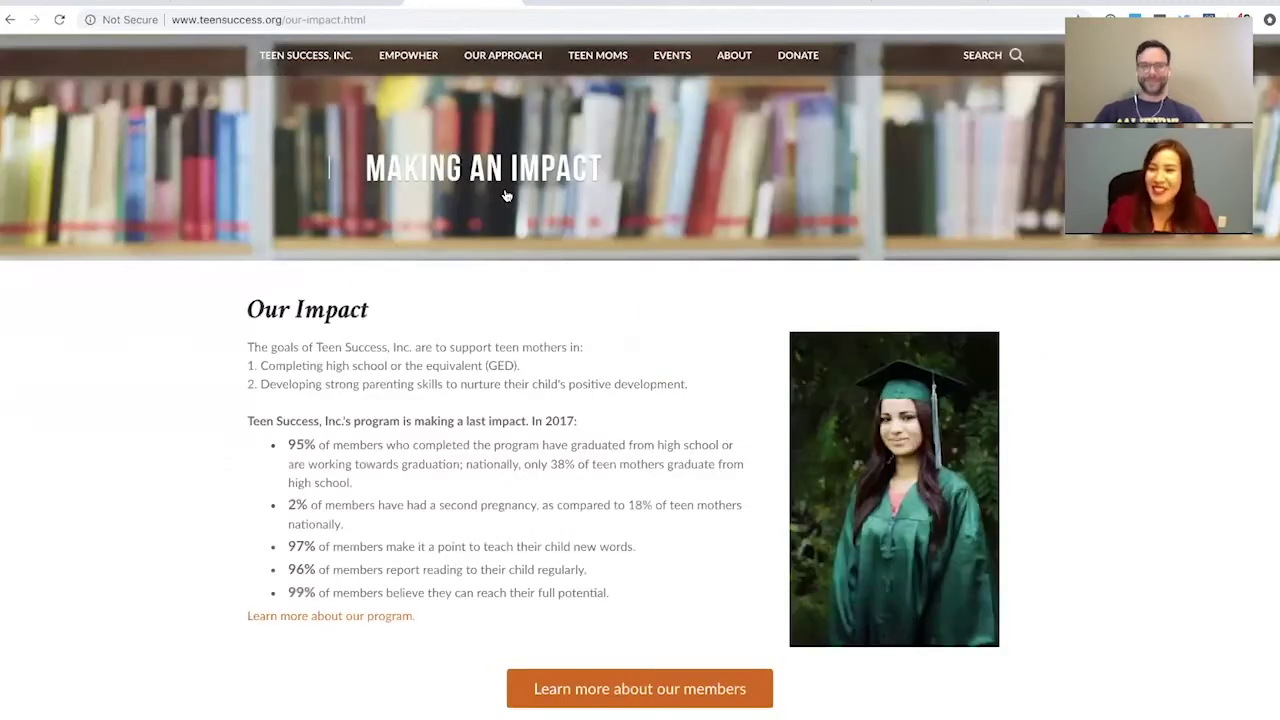
{"action": "scroll", "coordinate": [507, 195], "scroll_direction": "down", "scroll_amount": 1}
{"action": "scroll", "coordinate": [503, 194], "scroll_direction": "up", "scroll_amount": 1}
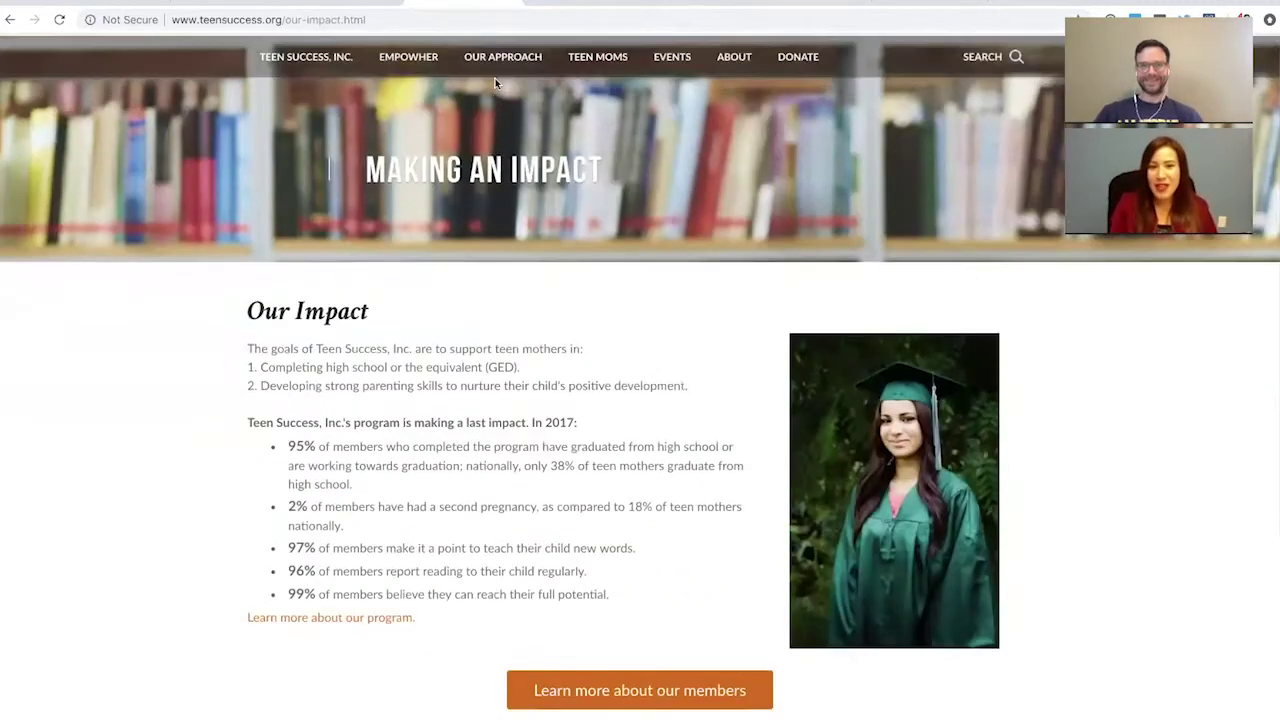
Check the Our Program page's service lists, and return to the Our Impact page to look over its content
{"action": "left_click", "coordinate": [495, 126]}
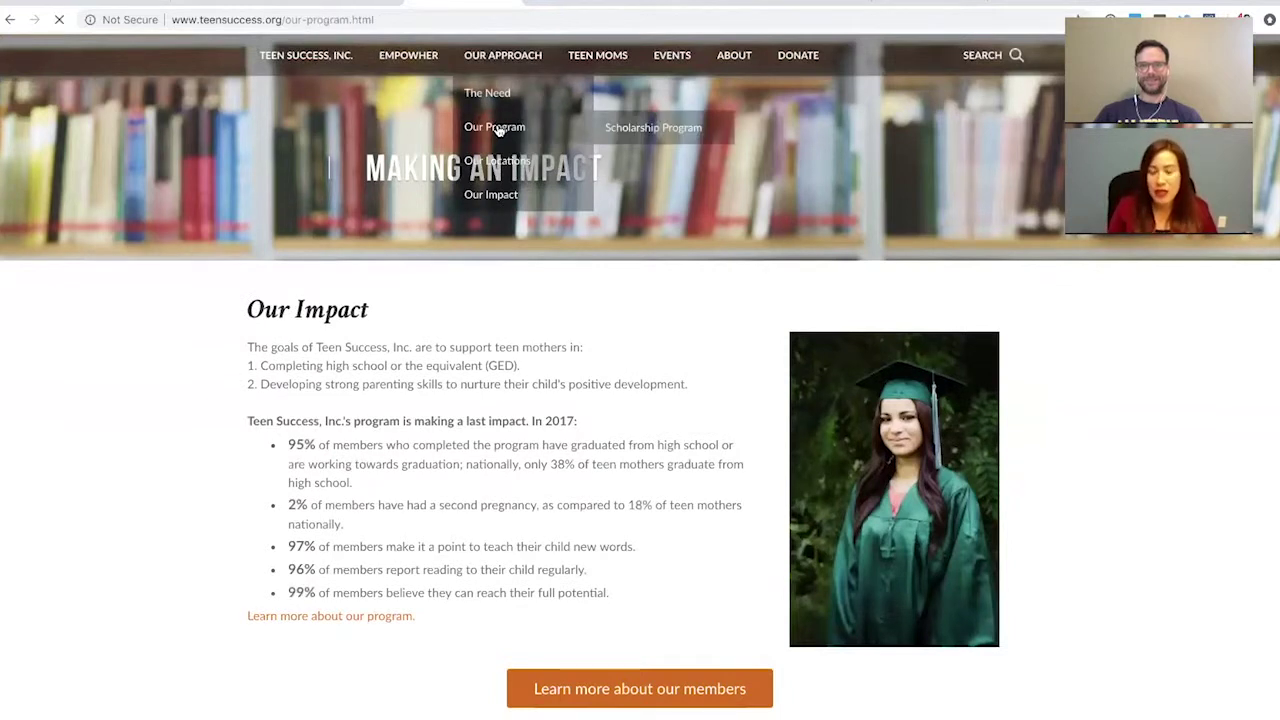
{"action": "scroll", "coordinate": [498, 130], "scroll_direction": "down", "scroll_amount": 5}
{"action": "scroll", "coordinate": [498, 130], "scroll_direction": "up", "scroll_amount": 4}
{"action": "mouse_move", "coordinate": [500, 55]}
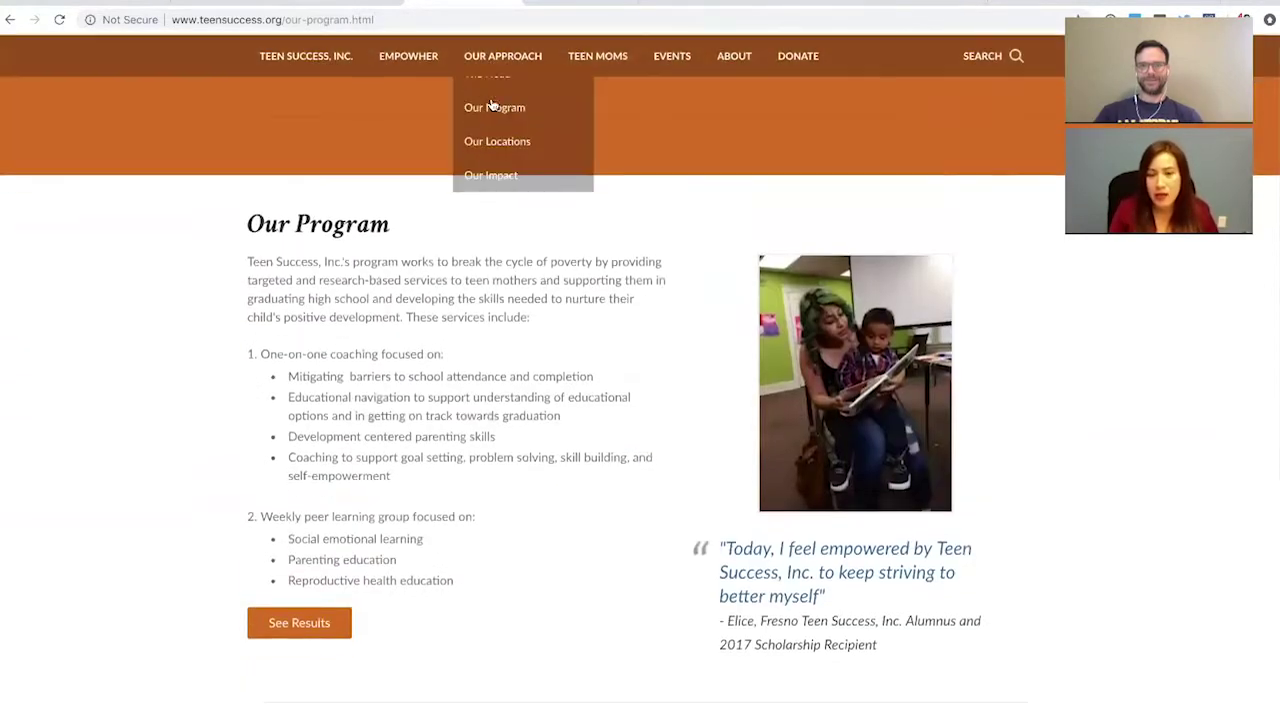
{"action": "left_click", "coordinate": [490, 194]}
{"action": "scroll", "coordinate": [490, 193], "scroll_direction": "down", "scroll_amount": 5}
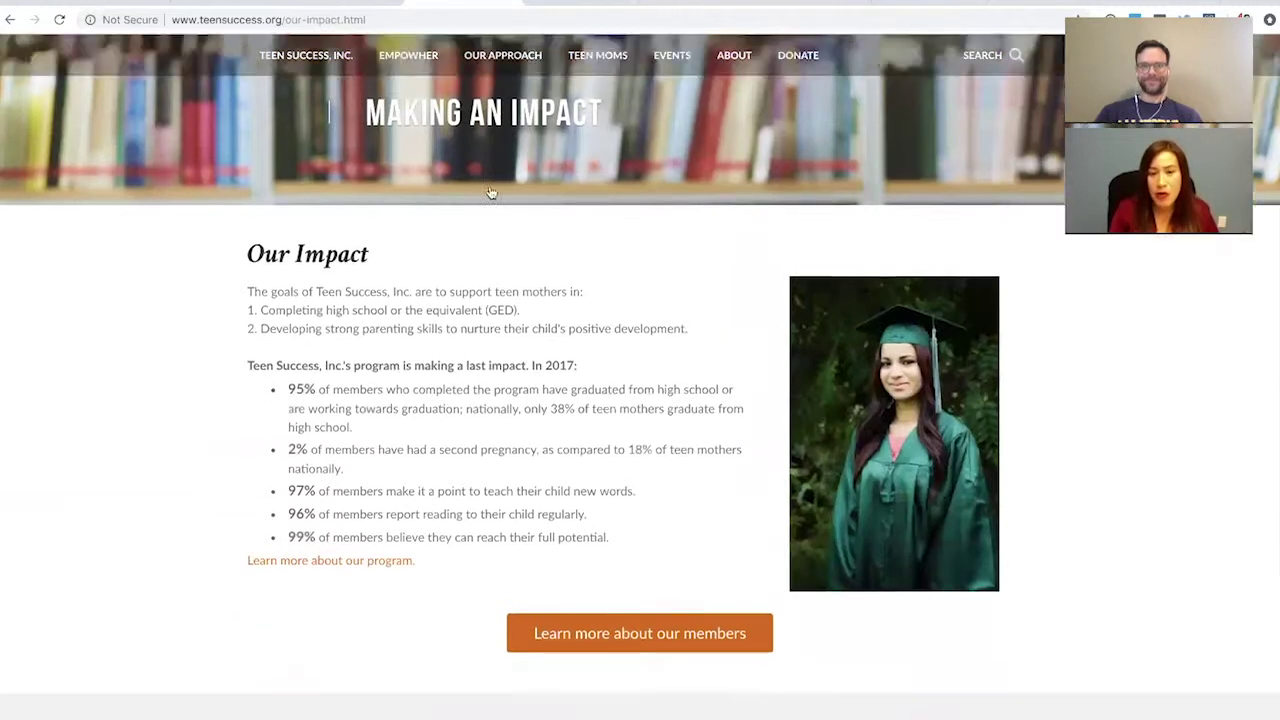
{"action": "scroll", "coordinate": [490, 193], "scroll_direction": "up", "scroll_amount": 3}
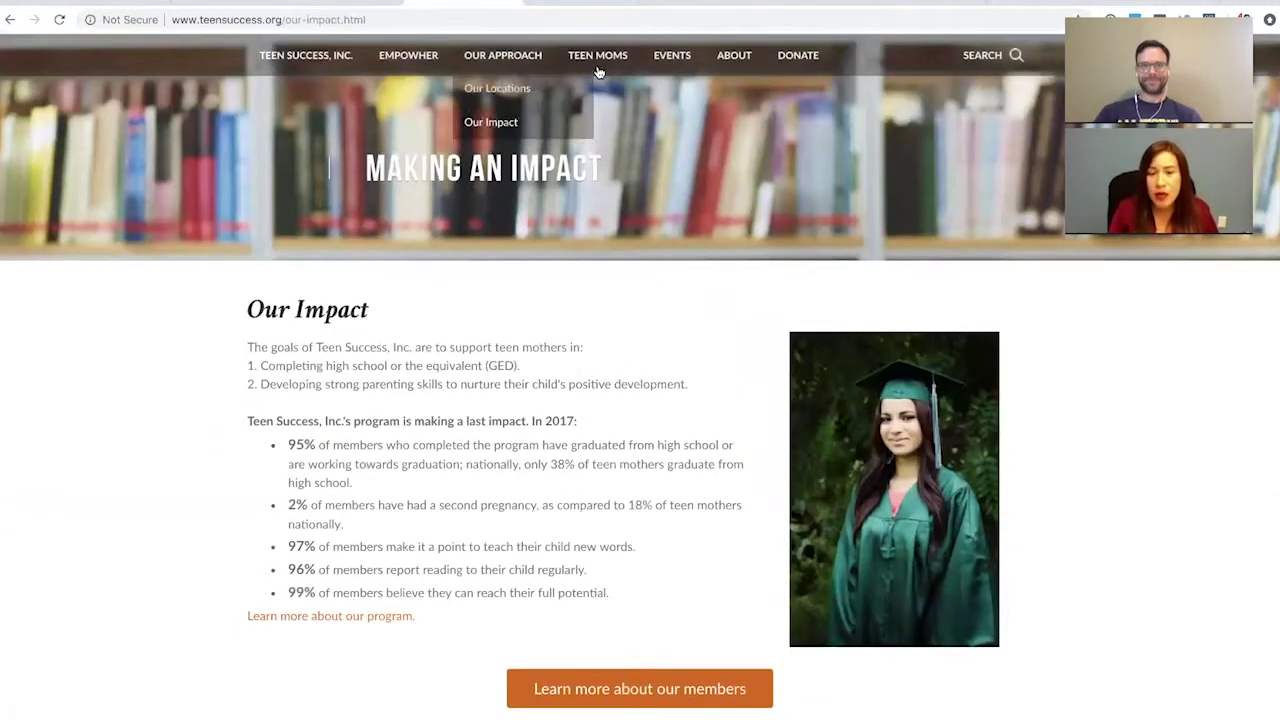
Open the EmpowHer page and read its Did you know? facts, participant story and We Empower Young Mothers section
{"action": "left_click", "coordinate": [409, 60]}
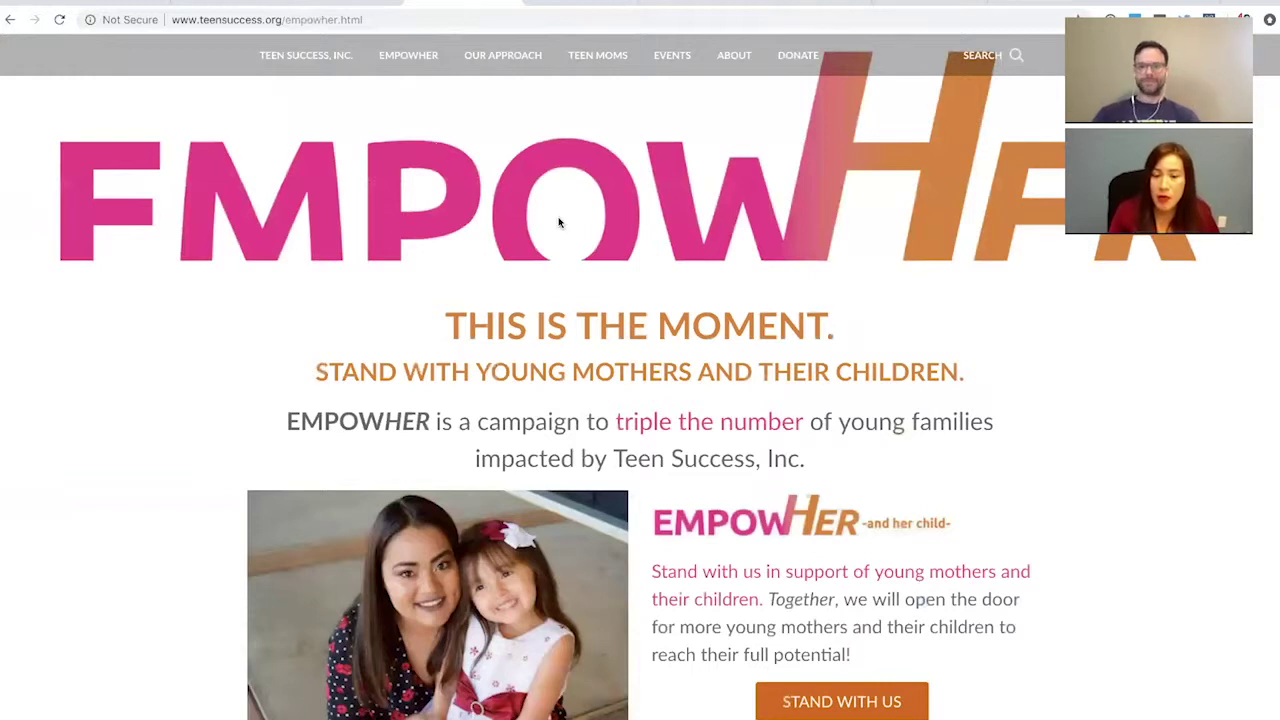
{"action": "scroll", "coordinate": [559, 222], "scroll_direction": "down", "scroll_amount": 6}
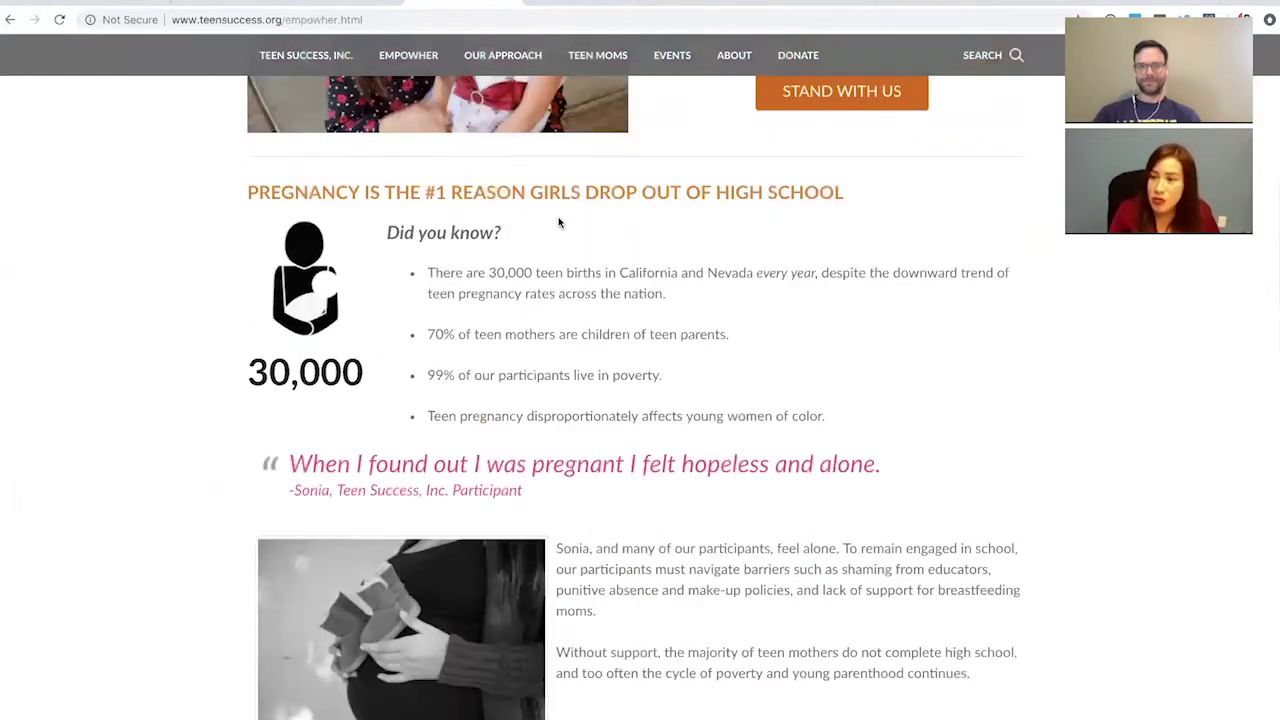
{"action": "scroll", "coordinate": [559, 222], "scroll_direction": "down", "scroll_amount": 1}
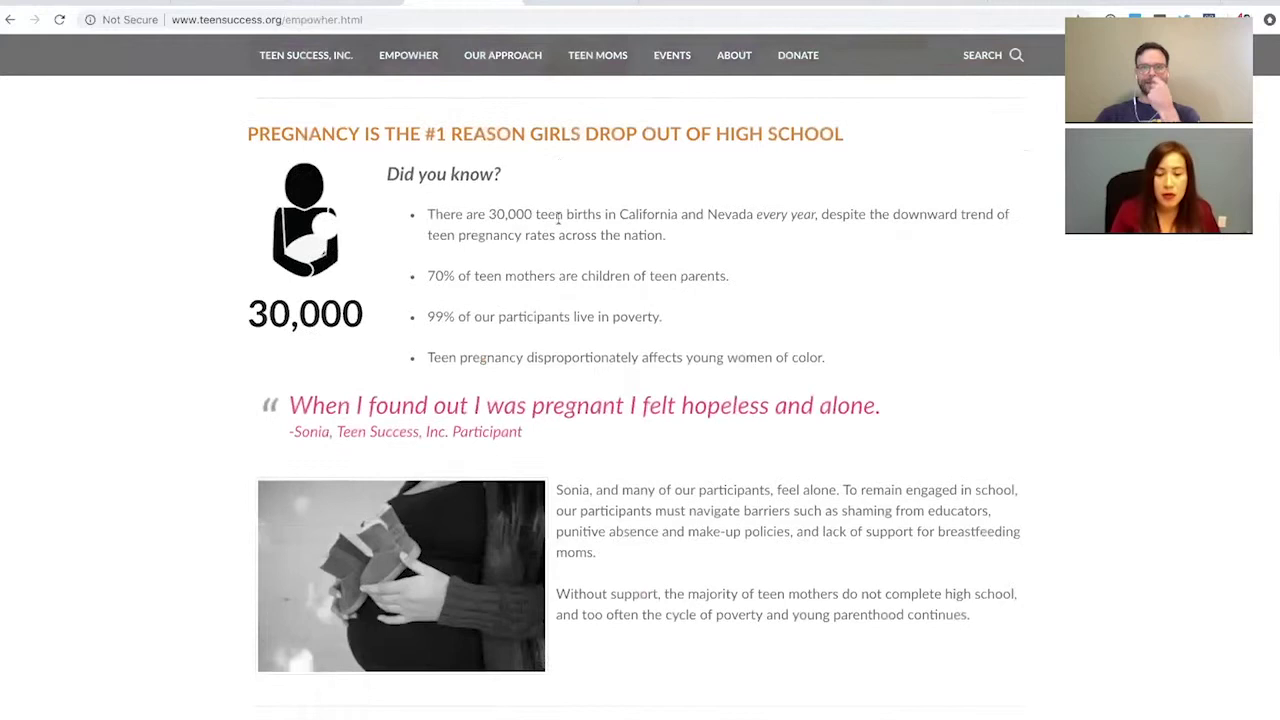
{"action": "scroll", "coordinate": [638, 222], "scroll_direction": "down", "scroll_amount": 2}
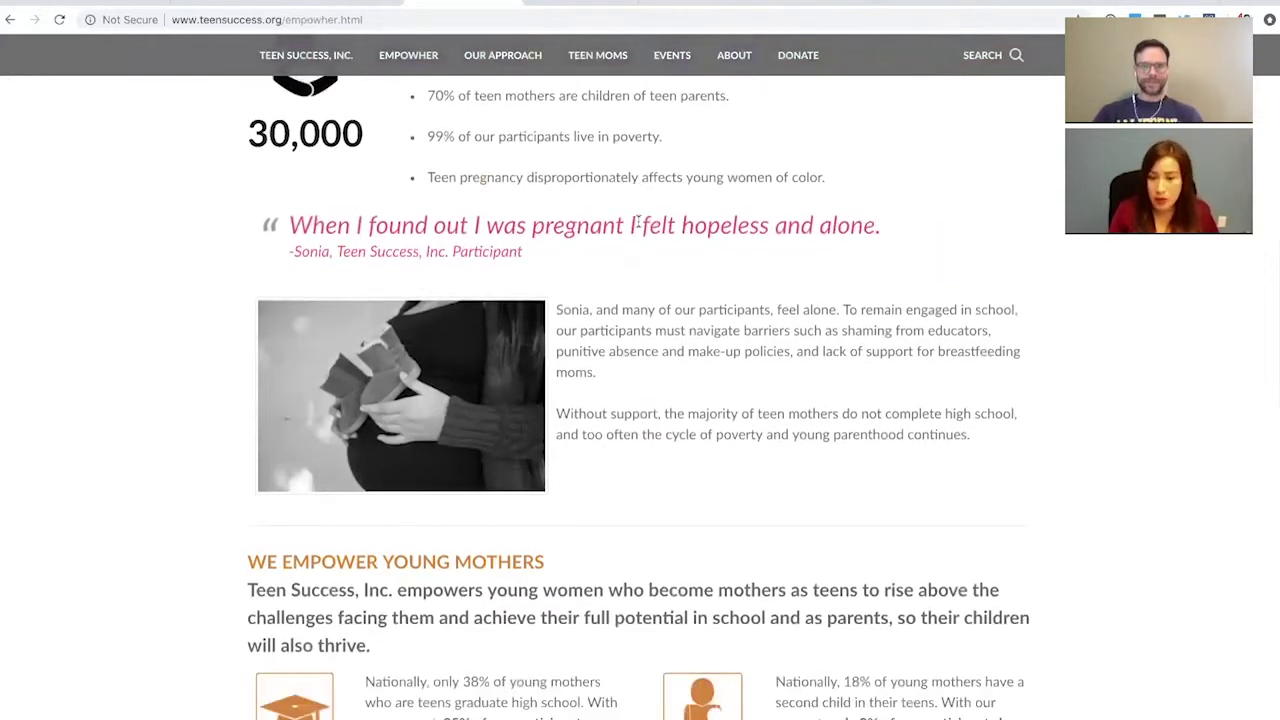
{"action": "scroll", "coordinate": [638, 222], "scroll_direction": "down", "scroll_amount": 1}
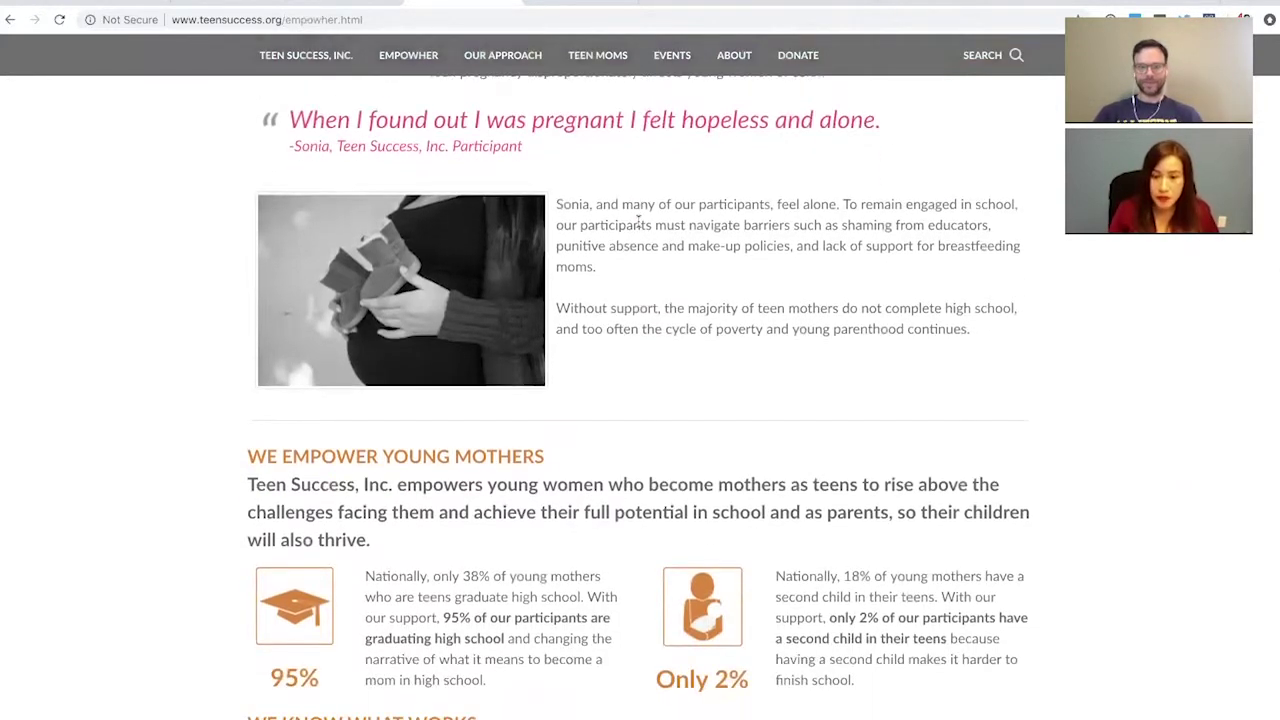
Highlight the large 30,000 figure and the matching teen births text in the Did you know? section
{"action": "scroll", "coordinate": [638, 222], "scroll_direction": "up", "scroll_amount": 4}
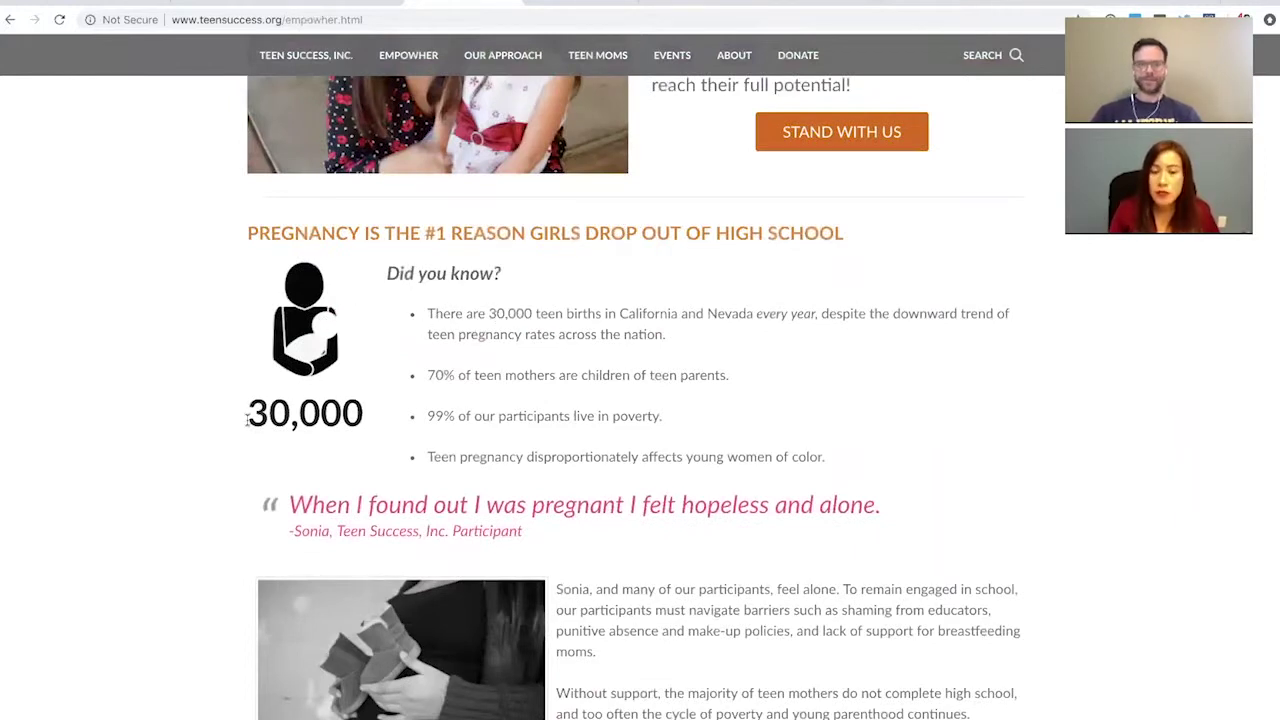
{"action": "left_click_drag", "start_coordinate": [249, 413], "coordinate": [381, 413]}
{"action": "left_click", "coordinate": [360, 412]}
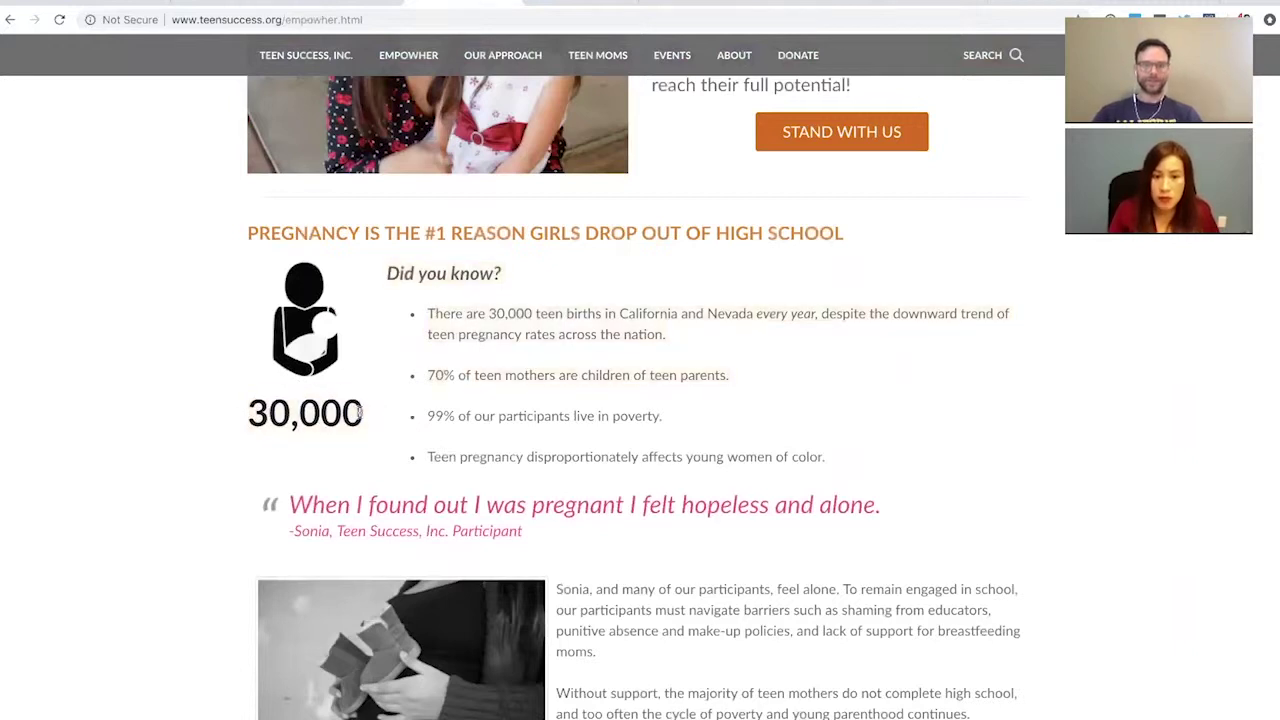
{"action": "left_click_drag", "start_coordinate": [488, 313], "coordinate": [560, 313]}
{"action": "left_click", "coordinate": [559, 265]}
{"action": "scroll", "coordinate": [559, 265], "scroll_direction": "up", "scroll_amount": 1}
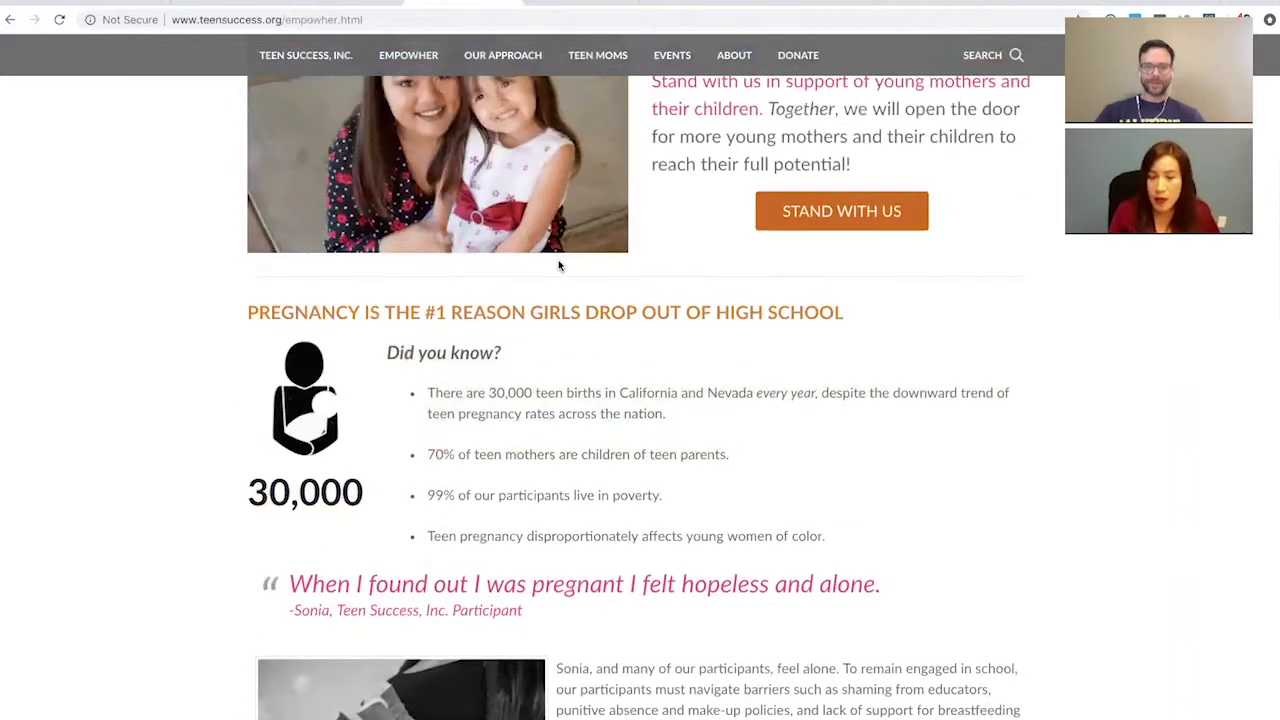
Review the EmpowHer page from the We Empower Young Mothers statistics through the two strategies to the closing Stand With Us section
{"action": "scroll", "coordinate": [557, 263], "scroll_direction": "down", "scroll_amount": 2}
{"action": "scroll", "coordinate": [597, 330], "scroll_direction": "down", "scroll_amount": 6}
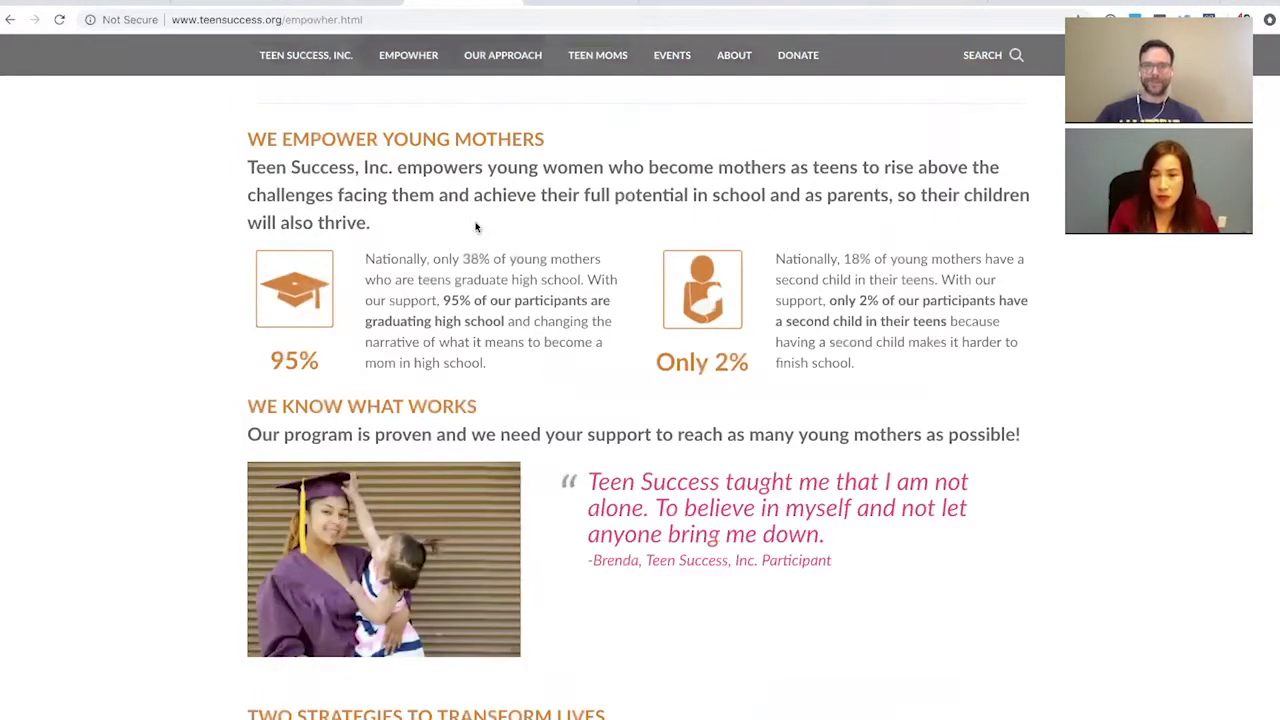
{"action": "scroll", "coordinate": [574, 273], "scroll_direction": "down", "scroll_amount": 1}
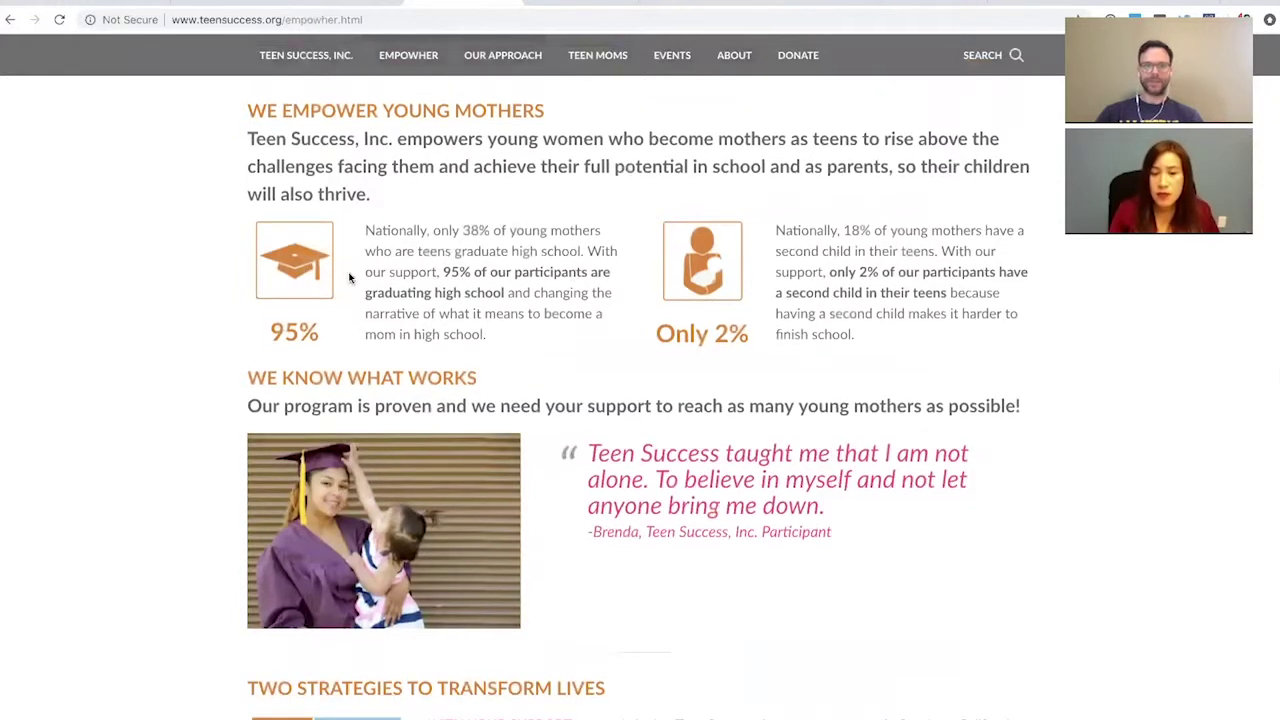
{"action": "scroll", "coordinate": [713, 265], "scroll_direction": "down", "scroll_amount": 1}
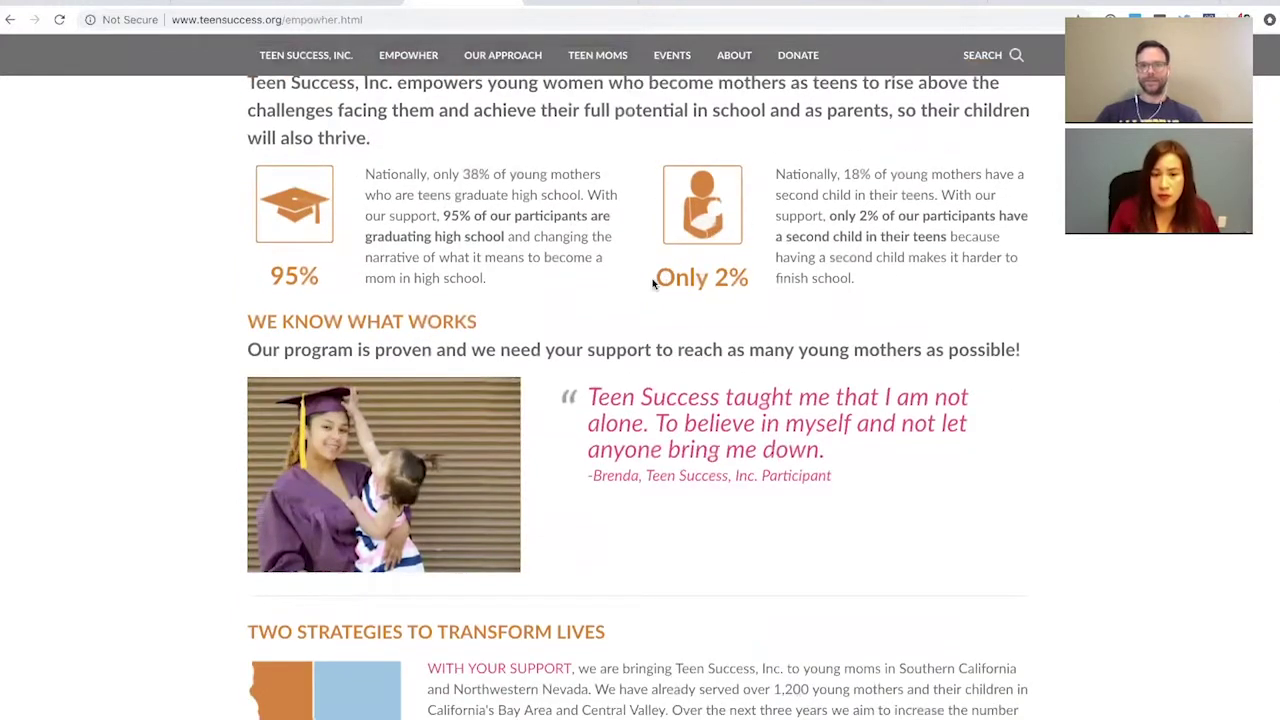
{"action": "scroll", "coordinate": [665, 277], "scroll_direction": "down", "scroll_amount": 5}
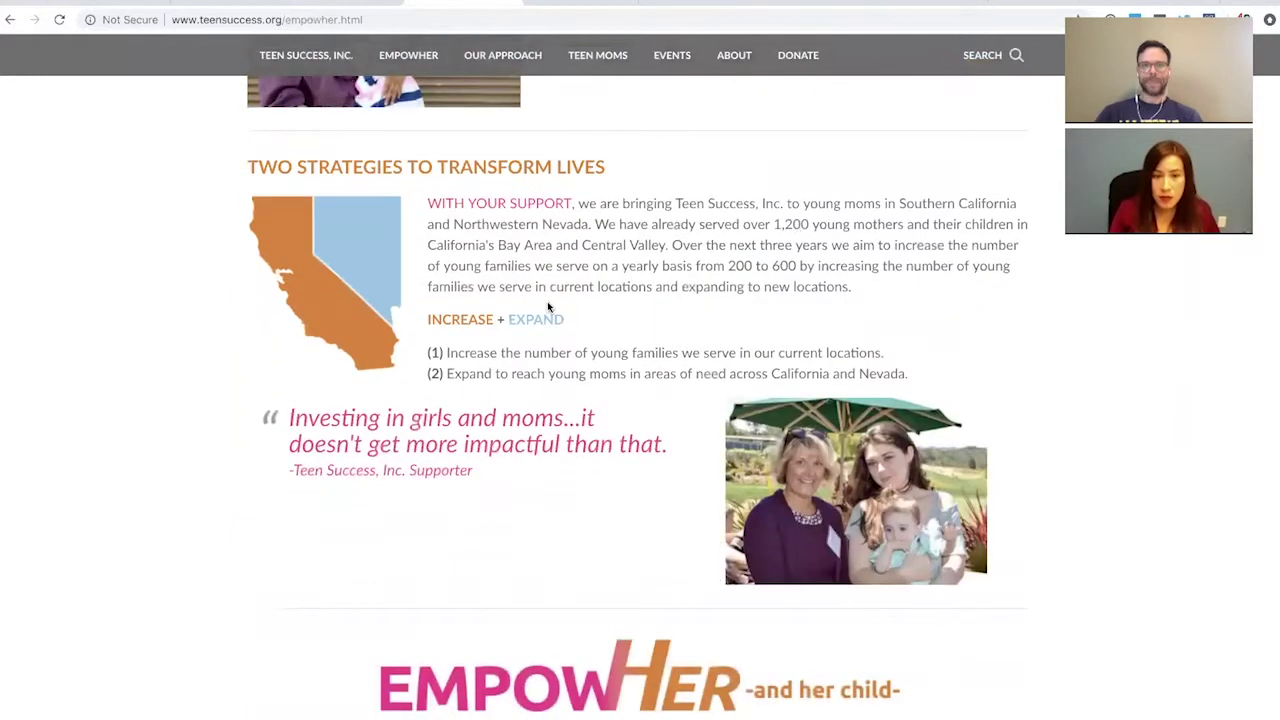
{"action": "scroll", "coordinate": [547, 301], "scroll_direction": "down", "scroll_amount": 2}
{"action": "scroll", "coordinate": [547, 307], "scroll_direction": "down", "scroll_amount": 2}
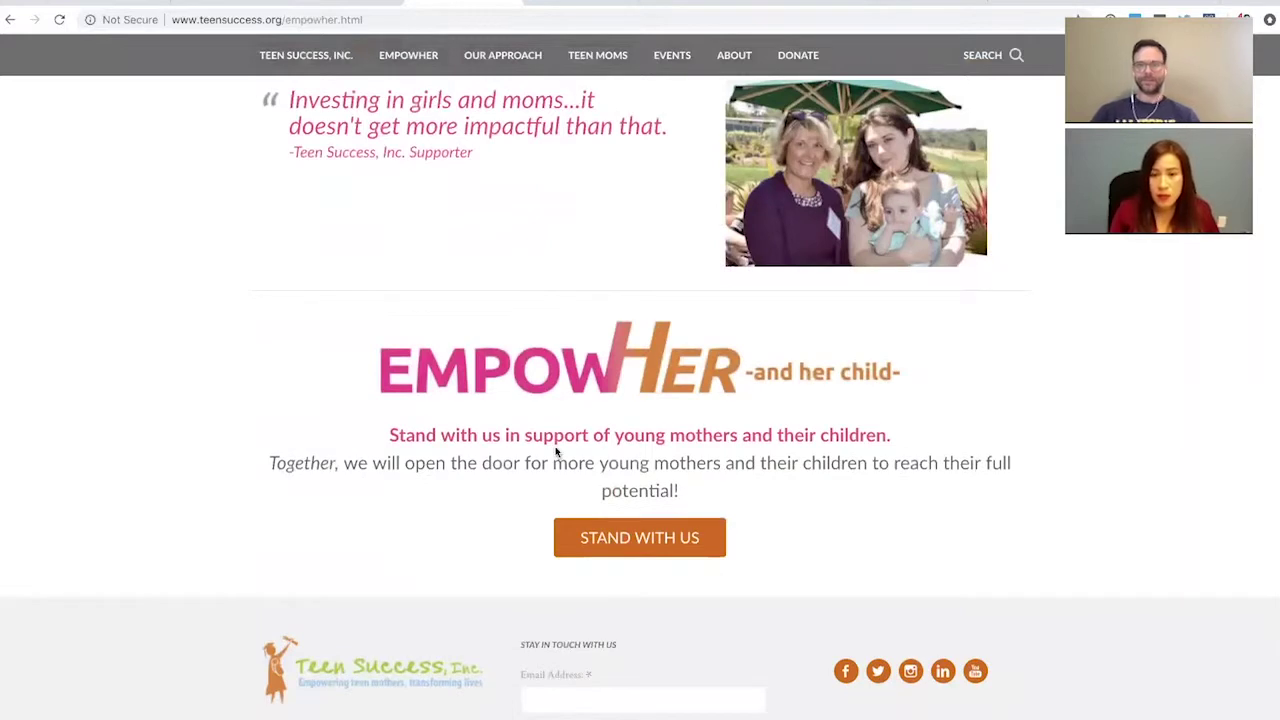
Go back over the EmpowHer page from the closing section up to its opening banner and campaign introduction
{"action": "scroll", "coordinate": [556, 452], "scroll_direction": "up", "scroll_amount": 3}
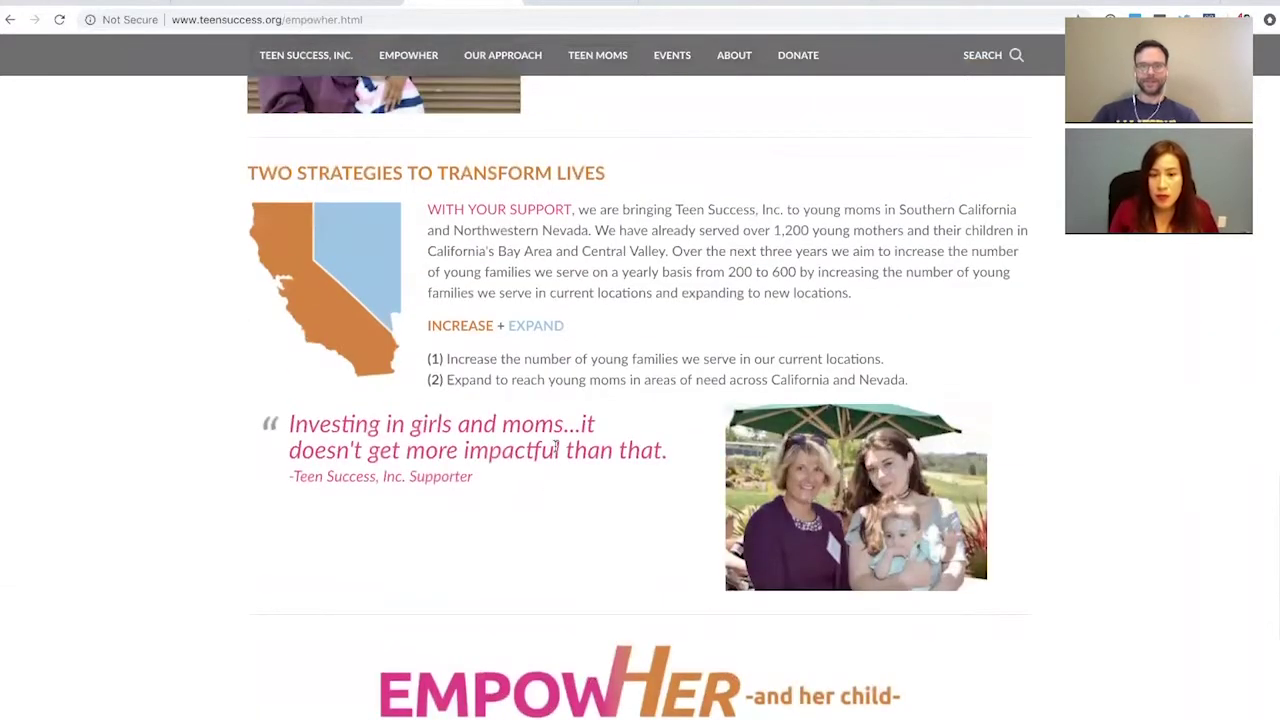
{"action": "scroll", "coordinate": [556, 452], "scroll_direction": "up", "scroll_amount": 6}
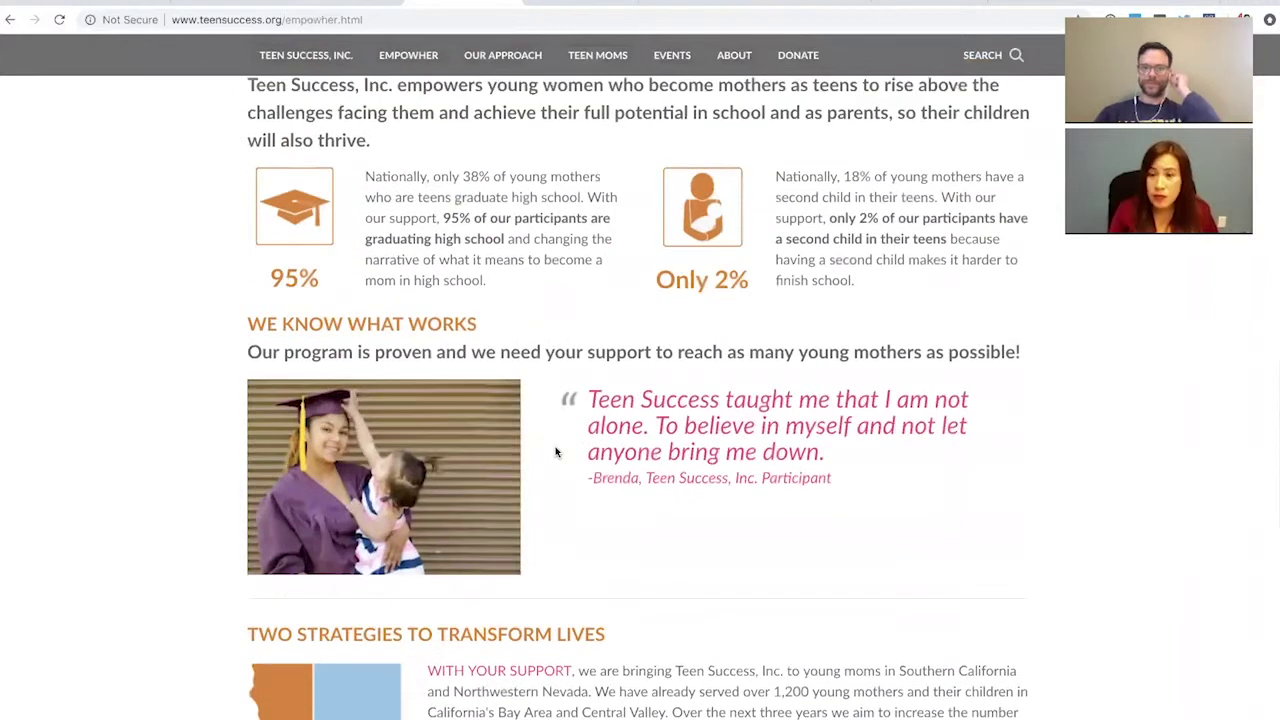
{"action": "scroll", "coordinate": [556, 452], "scroll_direction": "up", "scroll_amount": 4}
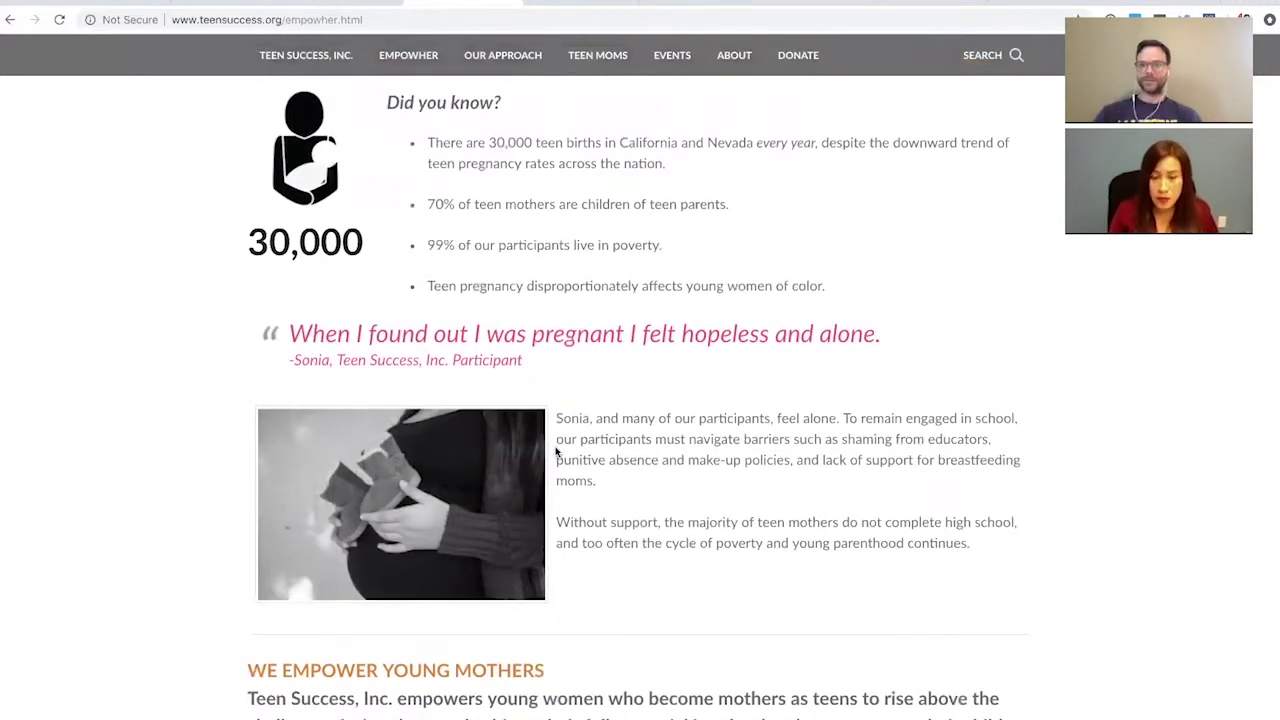
{"action": "scroll", "coordinate": [556, 452], "scroll_direction": "up", "scroll_amount": 5}
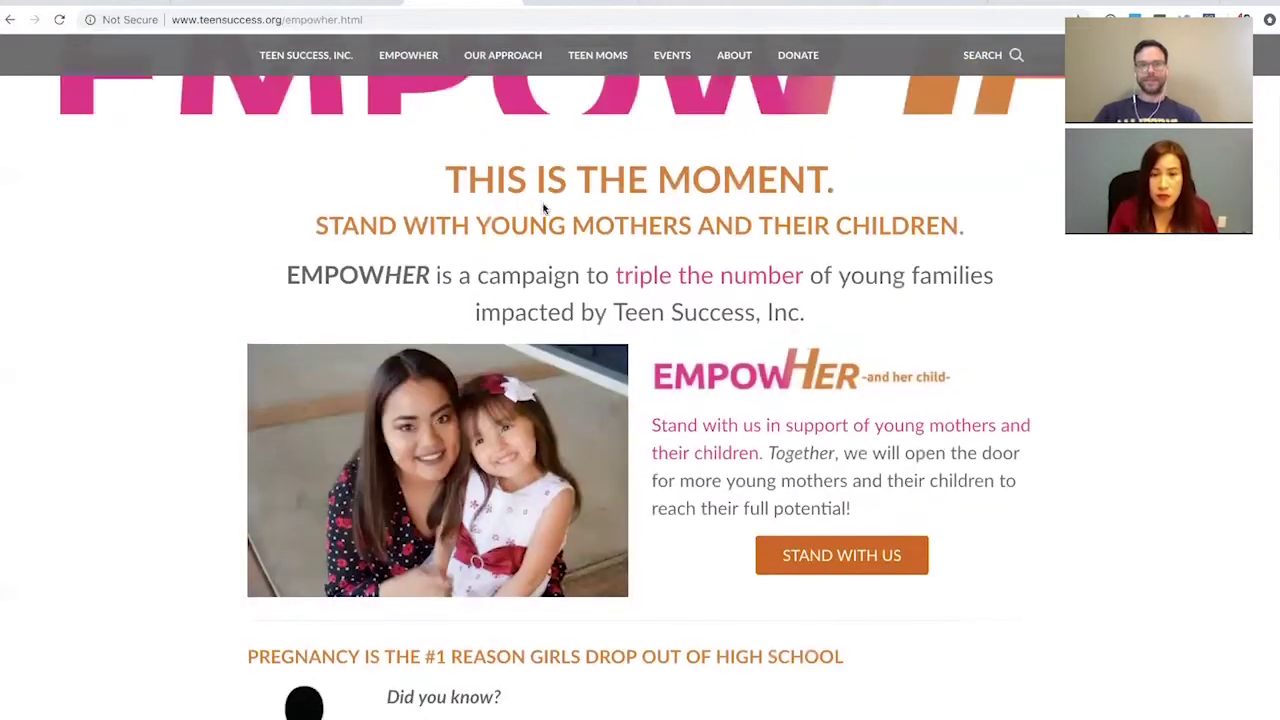
{"action": "scroll", "coordinate": [543, 208], "scroll_direction": "up", "scroll_amount": 1}
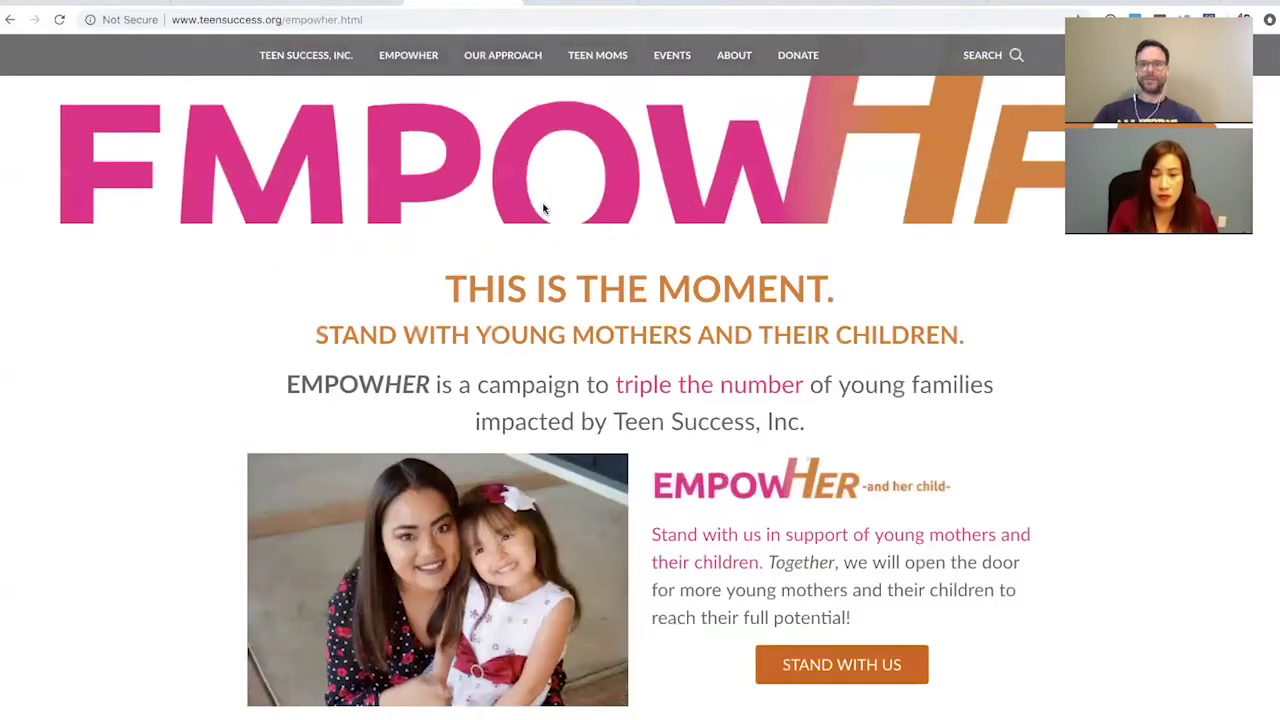
Examine the EmpowHer banner, the This Is the Moment campaign introduction and the EmpowHer entry in the site navigation
{"action": "scroll", "coordinate": [543, 208], "scroll_direction": "up", "scroll_amount": 1}
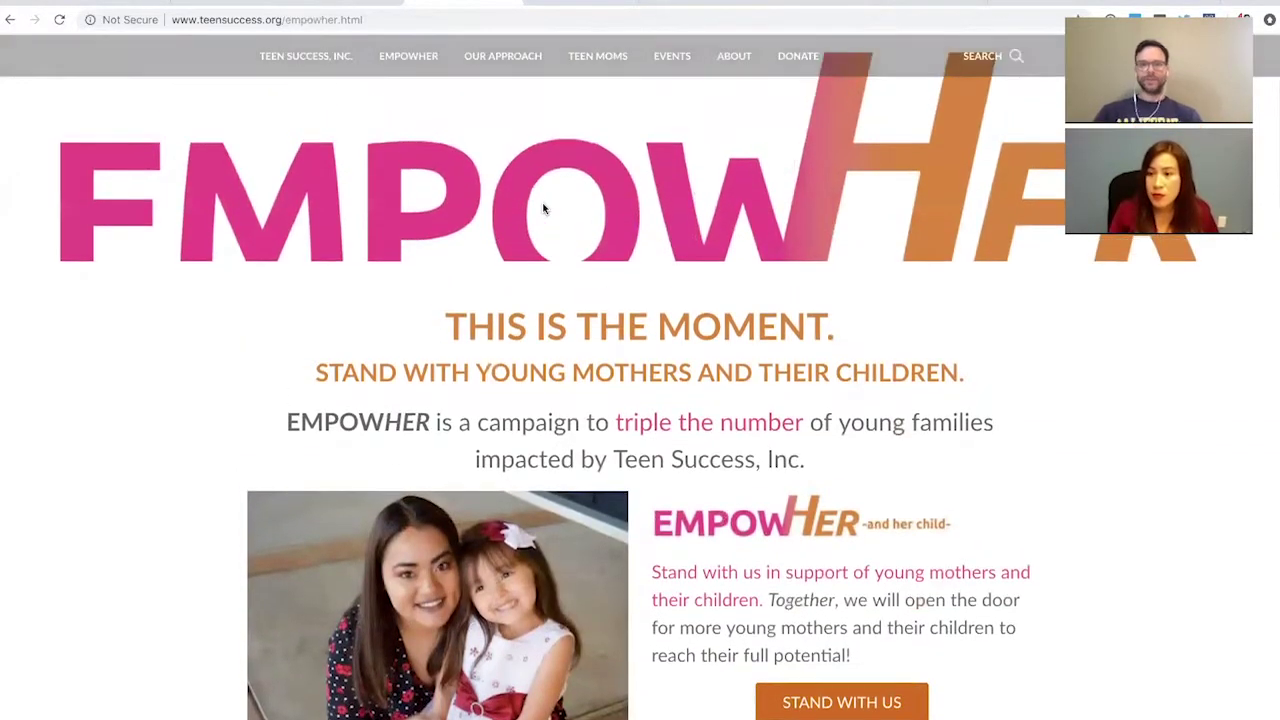
{"action": "scroll", "coordinate": [543, 208], "scroll_direction": "down", "scroll_amount": 1}
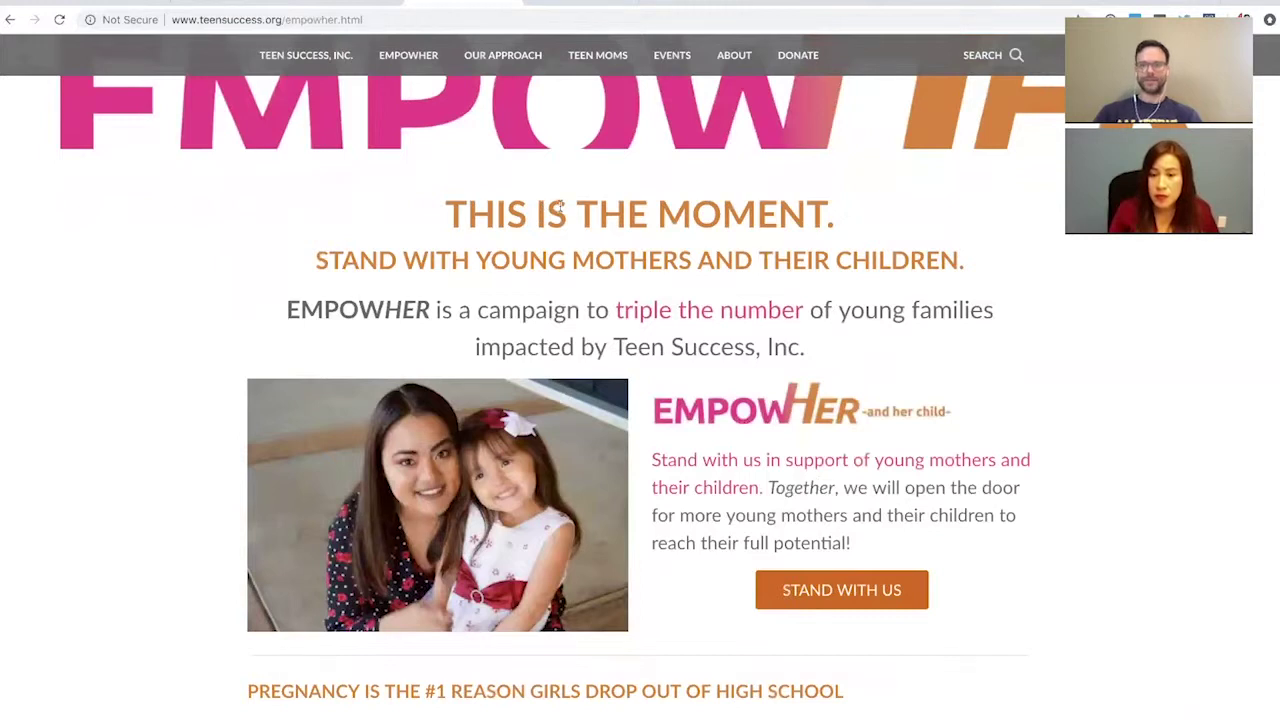
{"action": "scroll", "coordinate": [560, 206], "scroll_direction": "down", "scroll_amount": 1}
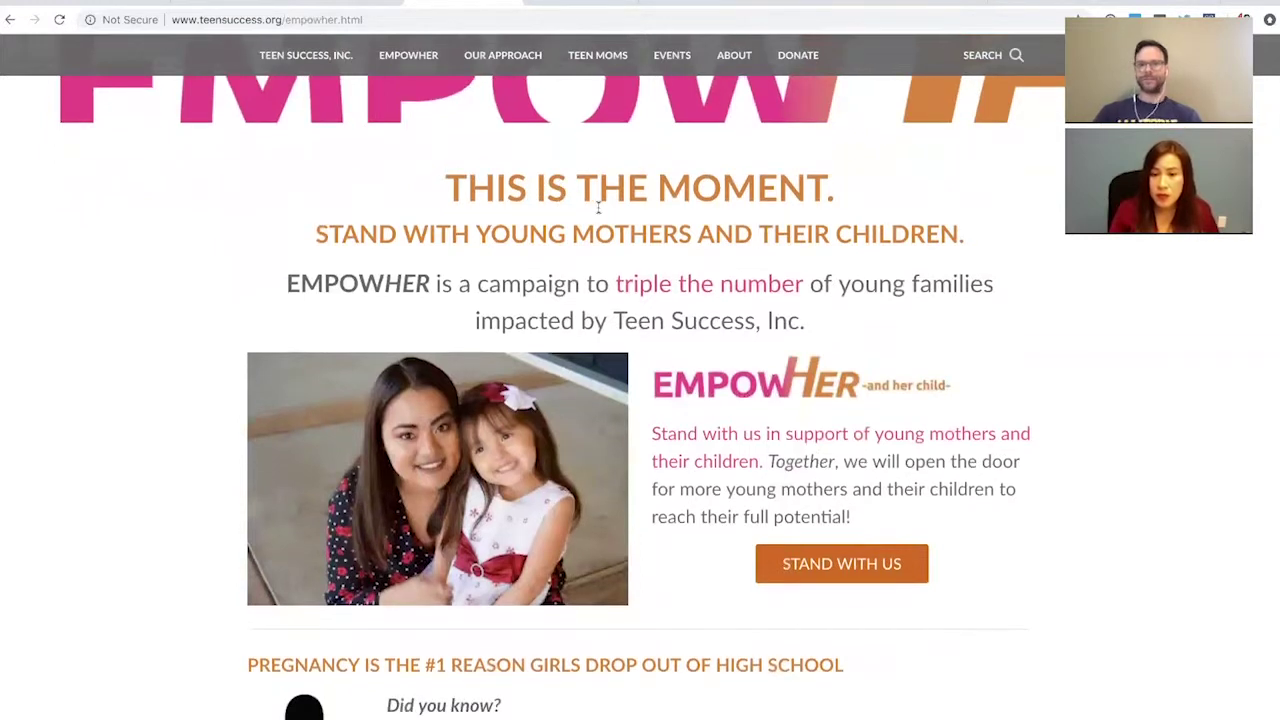
{"action": "scroll", "coordinate": [620, 234], "scroll_direction": "up", "scroll_amount": 3}
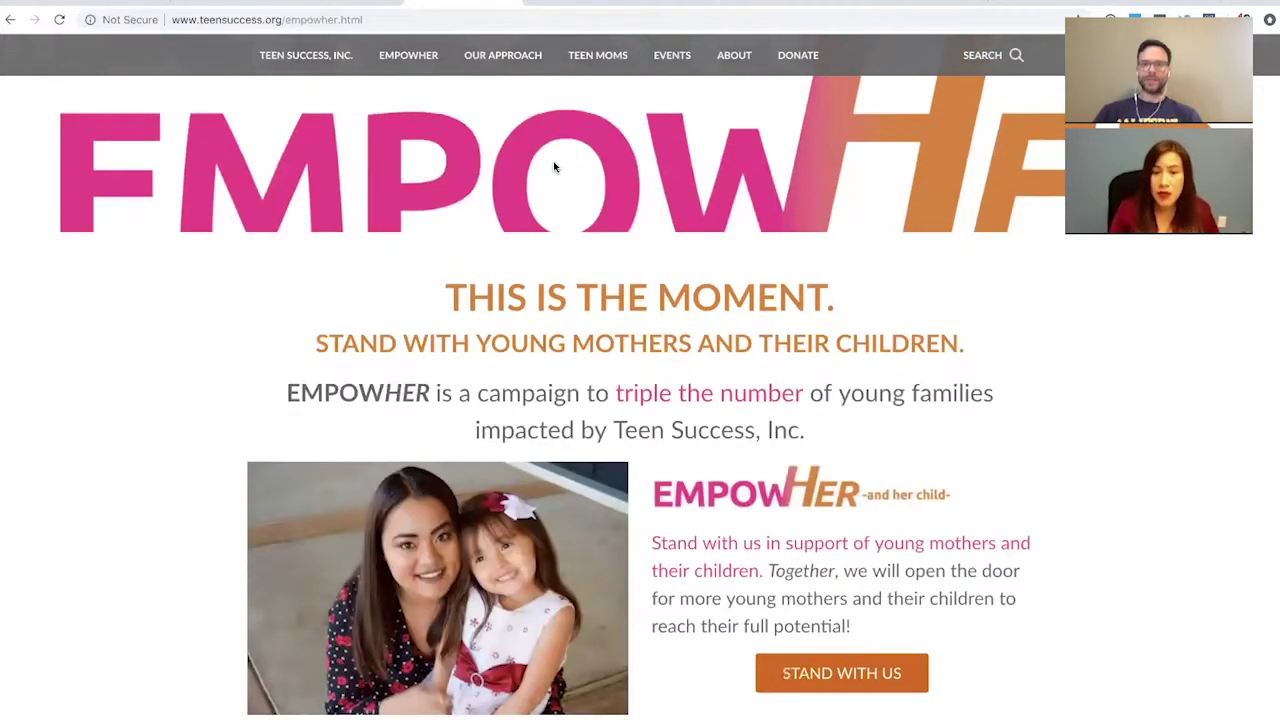
{"action": "scroll", "coordinate": [554, 166], "scroll_direction": "up", "scroll_amount": 1}
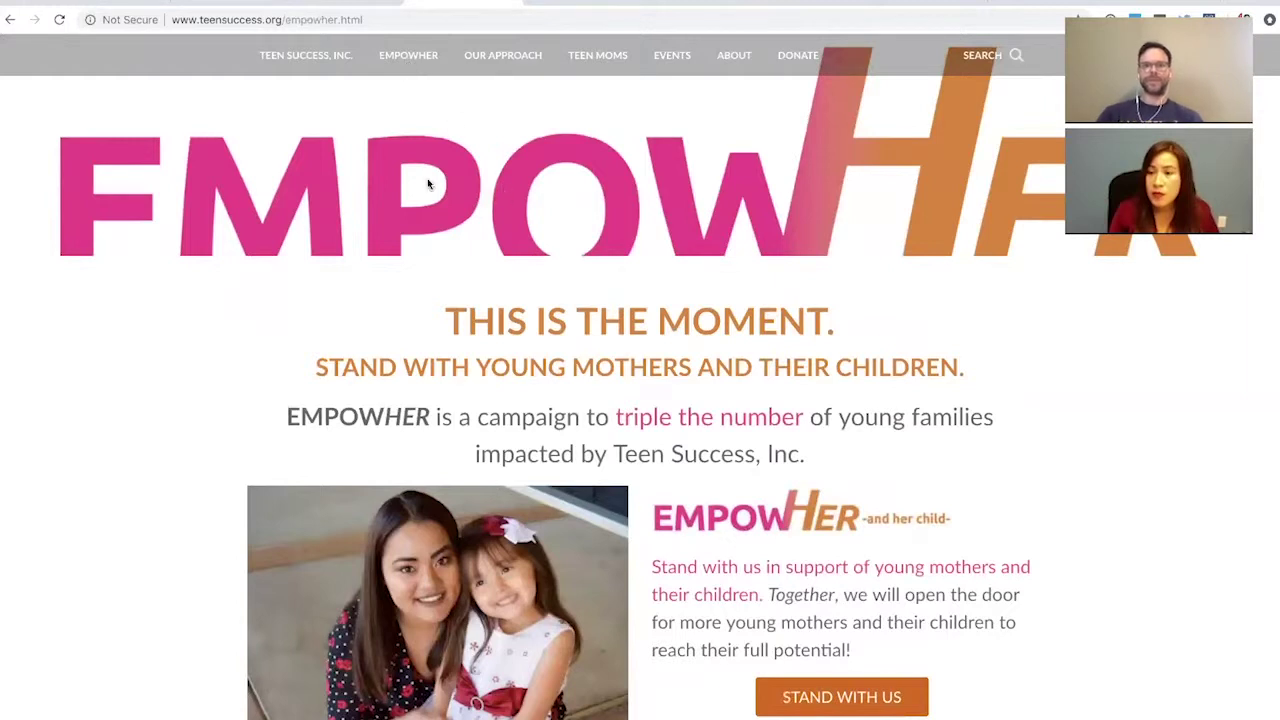
{"action": "scroll", "coordinate": [697, 185], "scroll_direction": "down", "scroll_amount": 1}
{"action": "scroll", "coordinate": [690, 181], "scroll_direction": "up", "scroll_amount": 1}
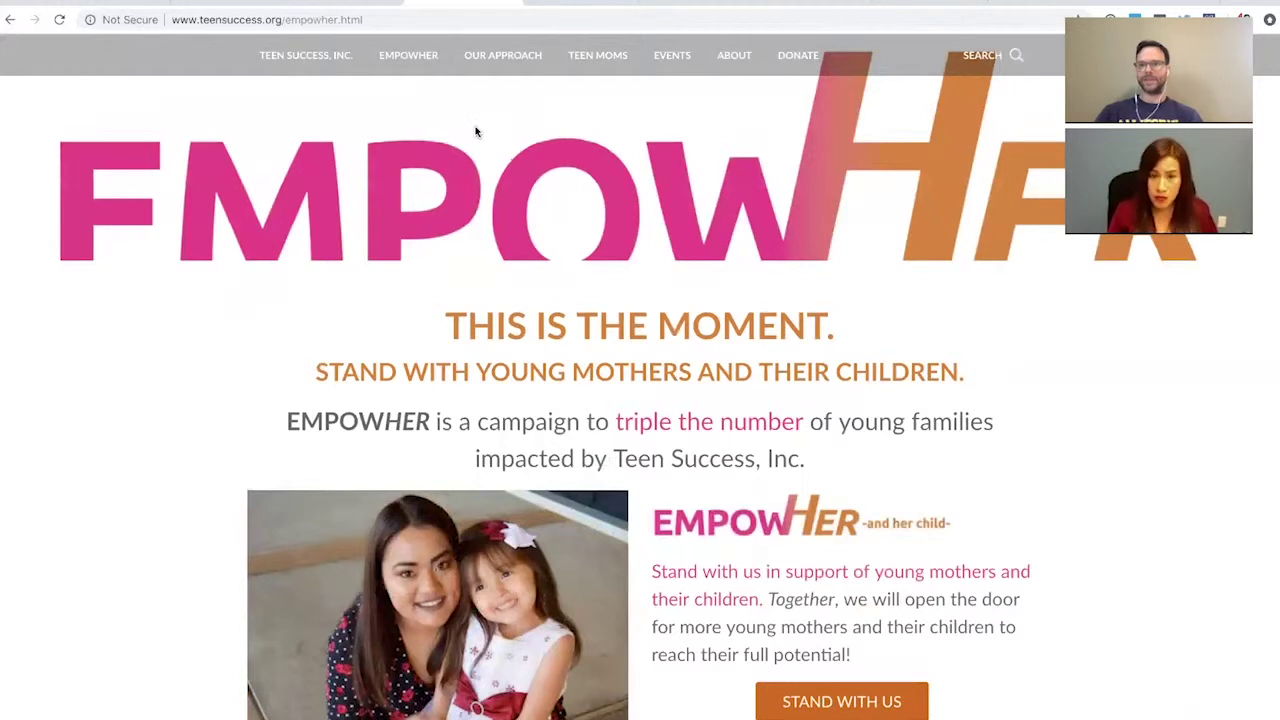
{"action": "left_click", "coordinate": [408, 56]}
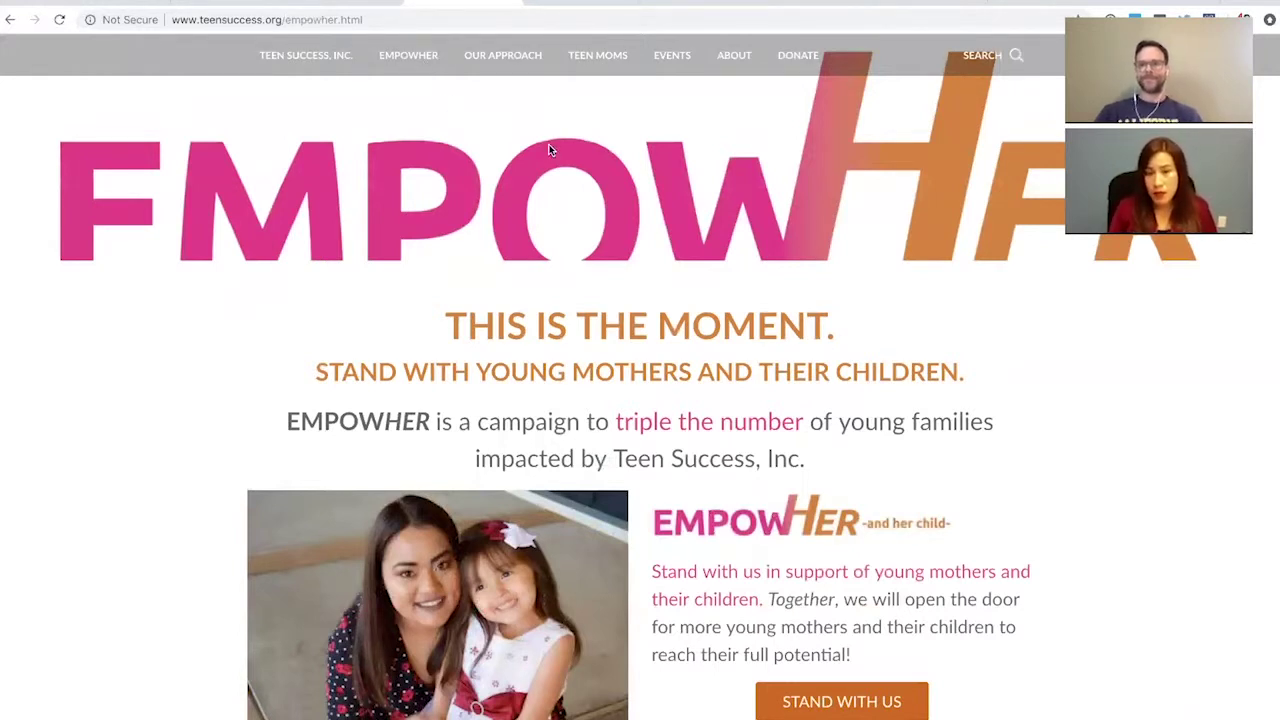
{"action": "left_click", "coordinate": [408, 57]}
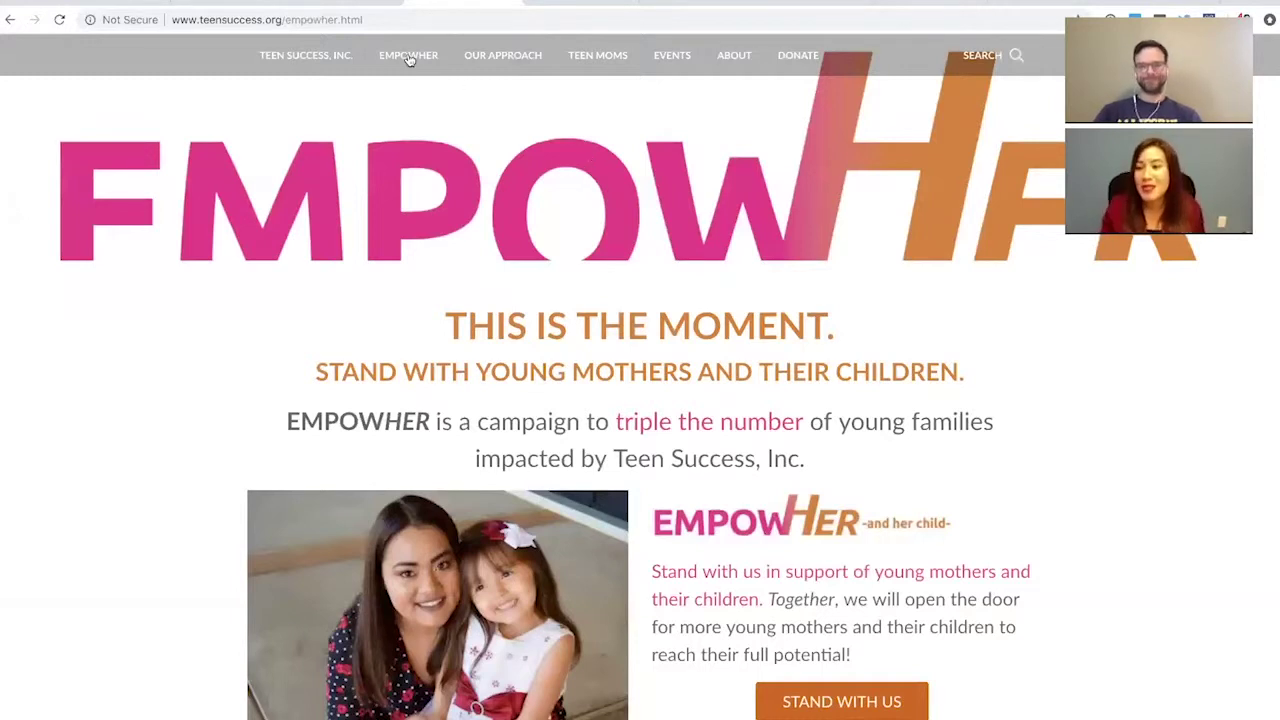
Switch back to the Balsamiq project and open the home page wireframe with the photo of young mom and child
{"action": "key", "text": "ctrl+shift+Tab"}
{"action": "key", "text": "ctrl+shift+Tab"}
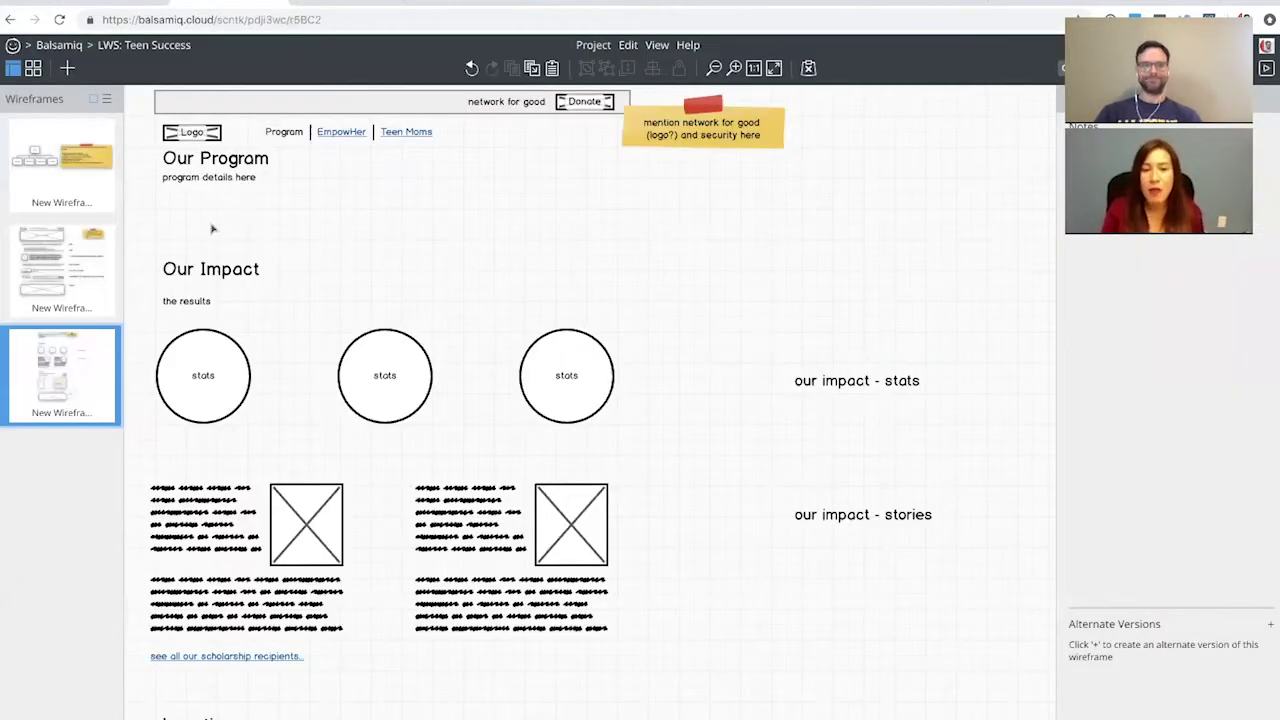
{"action": "left_click", "coordinate": [69, 275]}
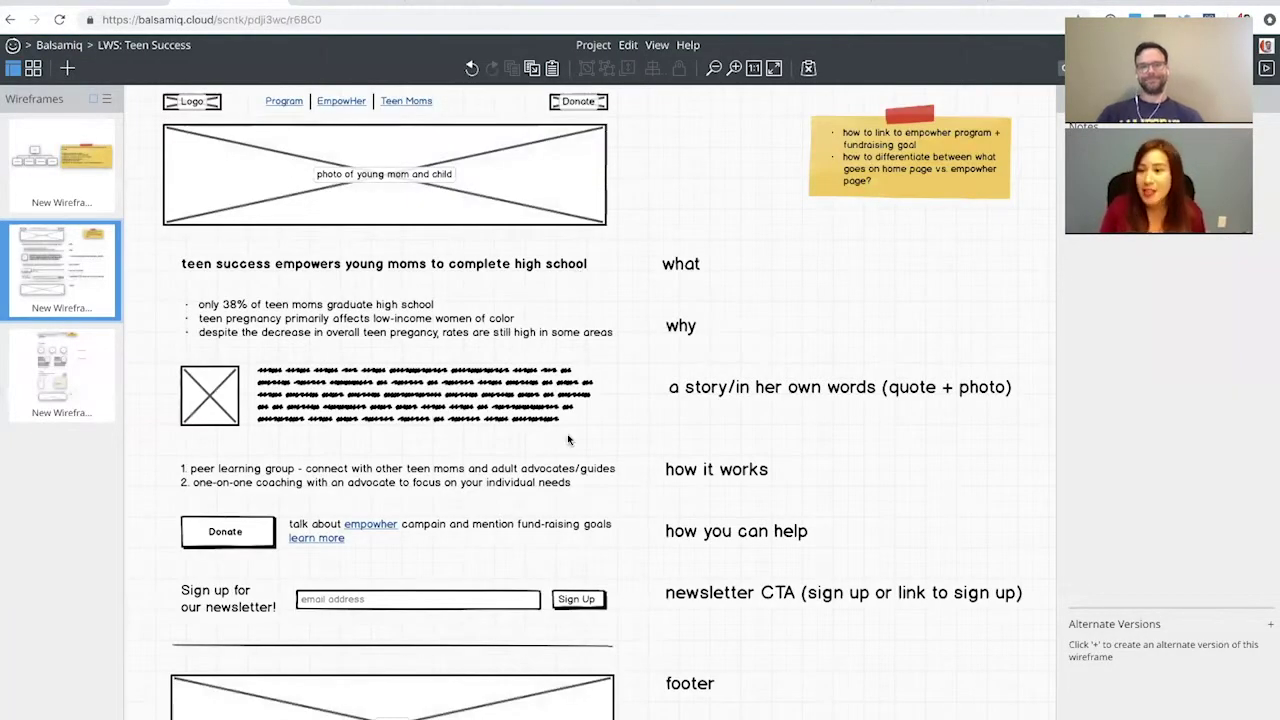